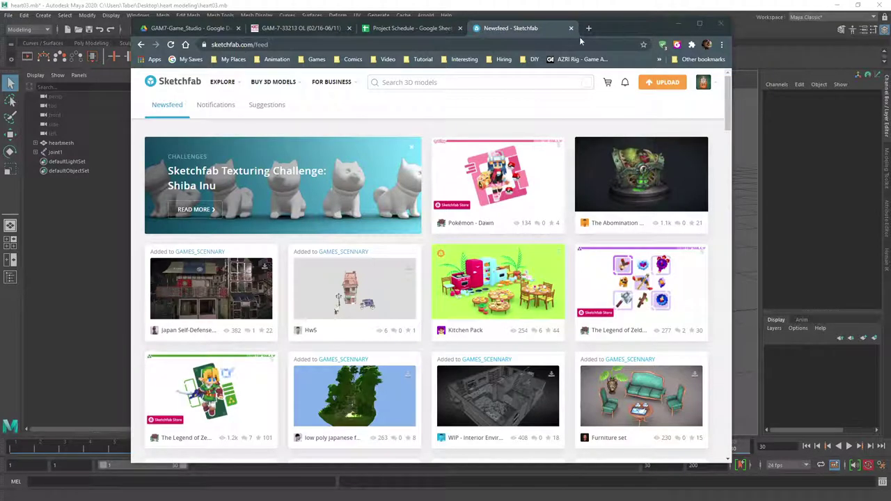
pyautogui.click(294, 27)
pyautogui.click(197, 29)
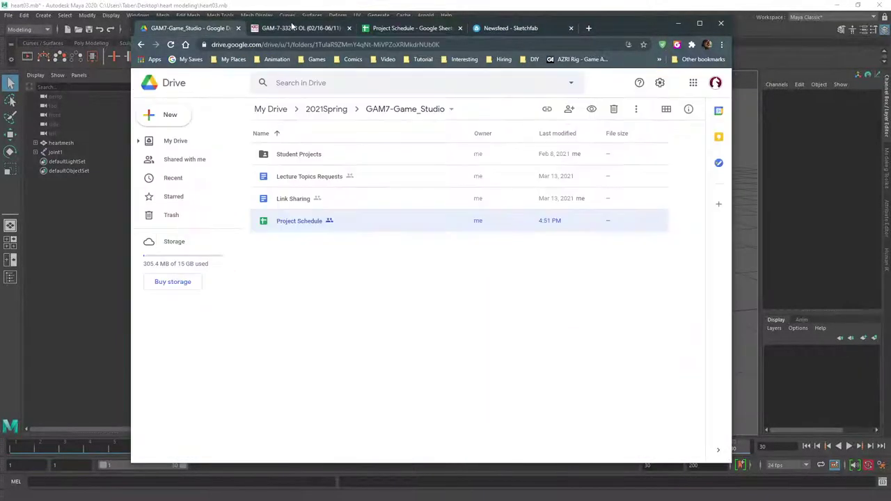
pyautogui.click(296, 28)
pyautogui.click(407, 29)
pyautogui.click(521, 29)
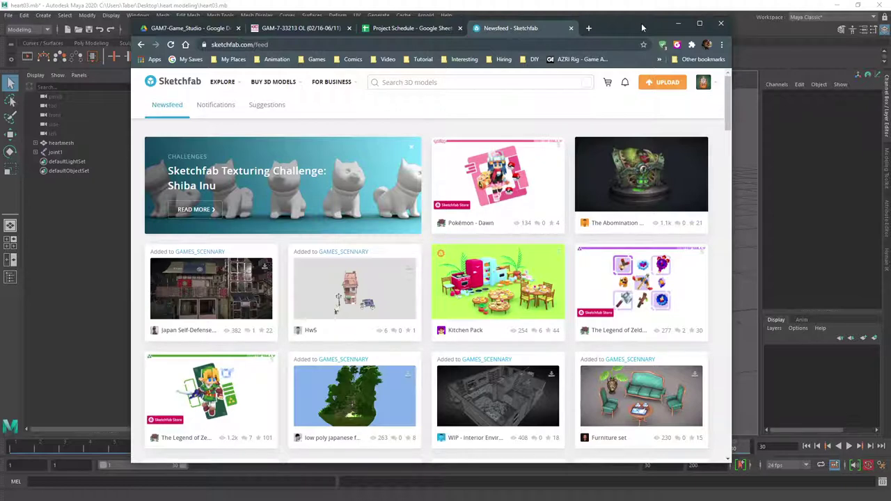
# Switch from the browser to the heart03 scene in Maya and play the heart animation, stopping it after a few loops
pyautogui.moveTo(643, 26); pyautogui.dragTo(0, 26)
pyautogui.click(105, 279)
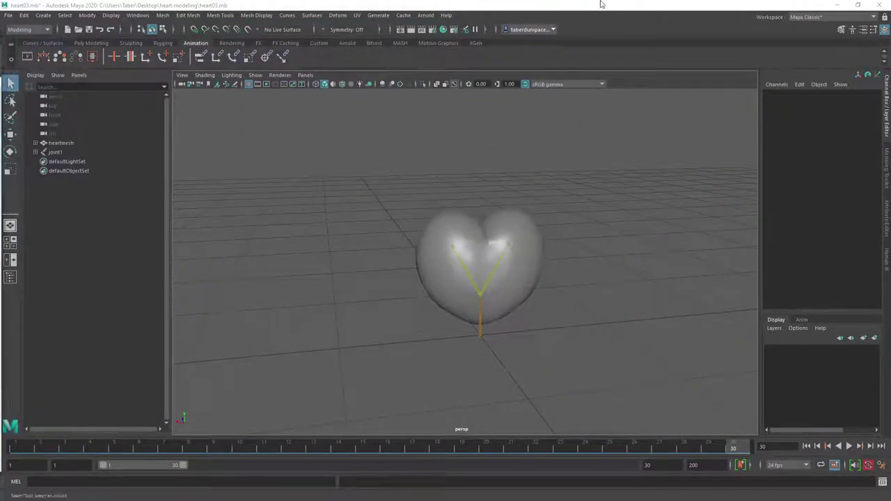
pyautogui.scroll(-2, 395, 312)
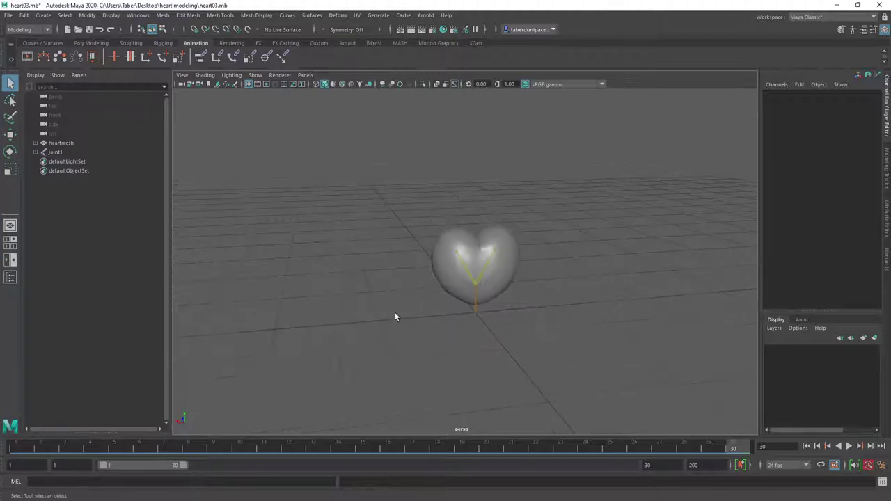
pyautogui.click(849, 446)
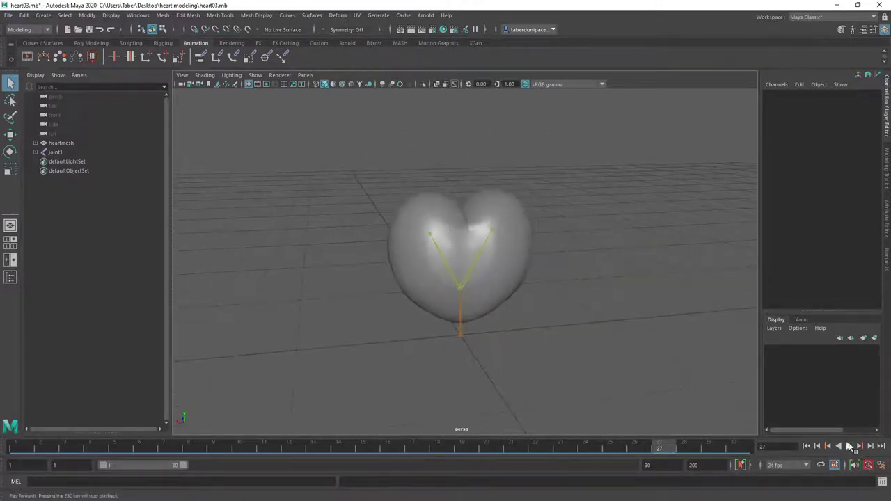
pyautogui.click(849, 447)
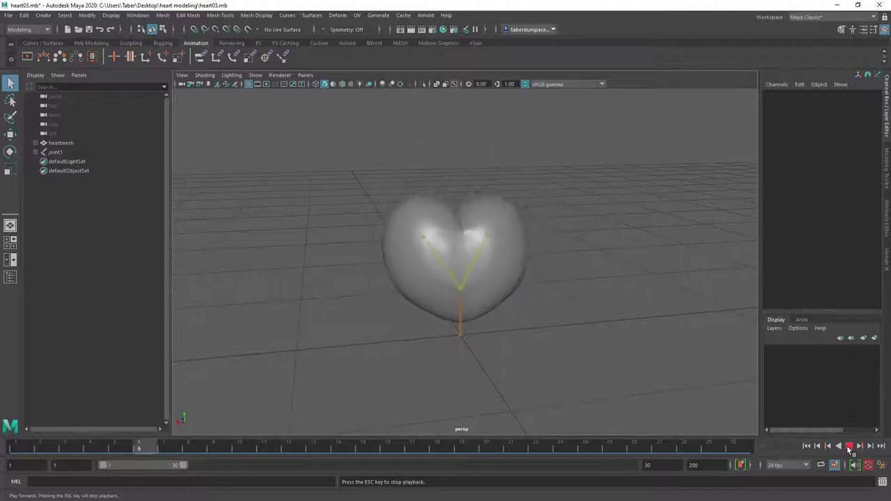
pyautogui.click(850, 449)
# Inspect the heart mesh's wireframe, return the animation to frame 1 and clear the selection
pyautogui.click(496, 288)
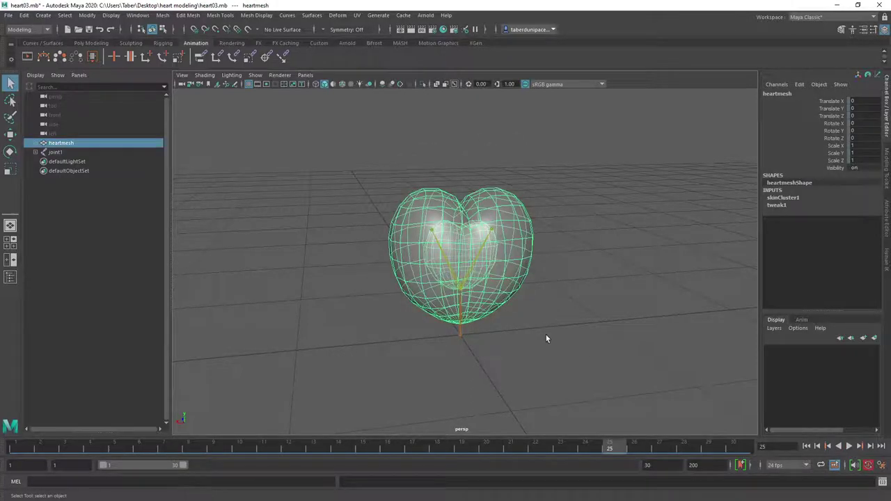
pyautogui.scroll(3, 546, 337)
pyautogui.moveTo(563, 452); pyautogui.dragTo(17, 451)
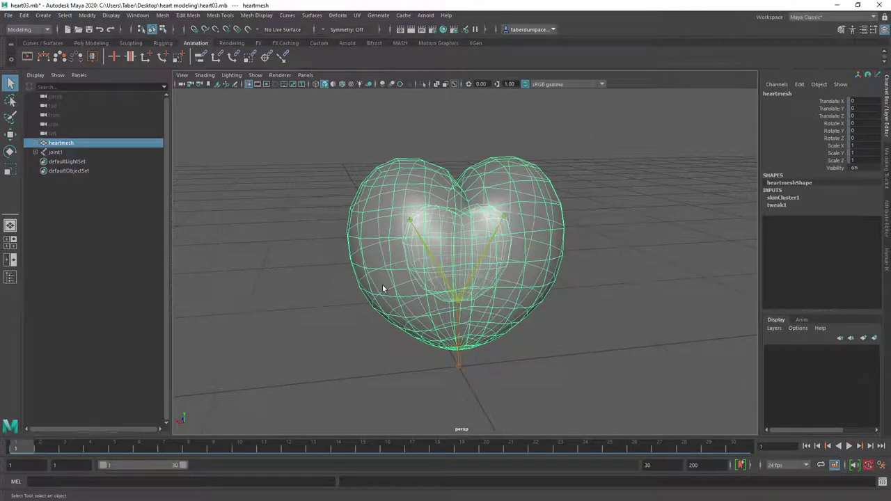
pyautogui.click(321, 222)
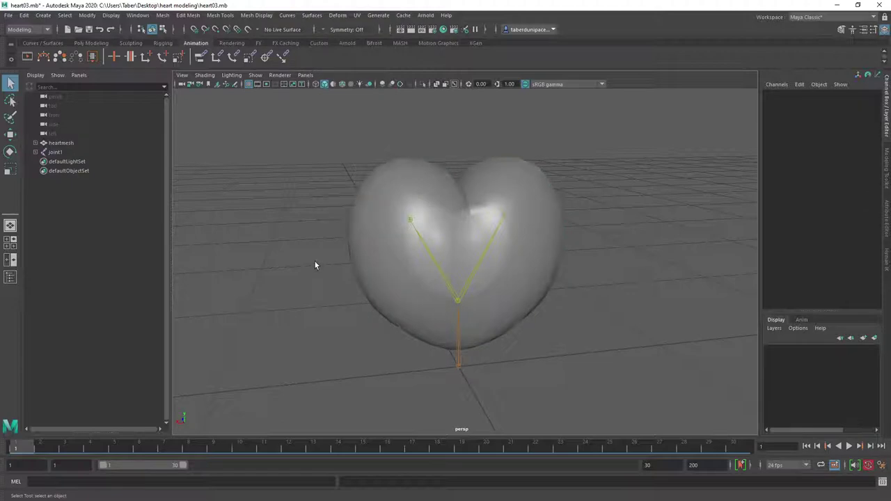
# Expand the heartmesh and joint1 hierarchies and select heartcore, heartmesh and joint1 in turn to inspect them
pyautogui.click(34, 143)
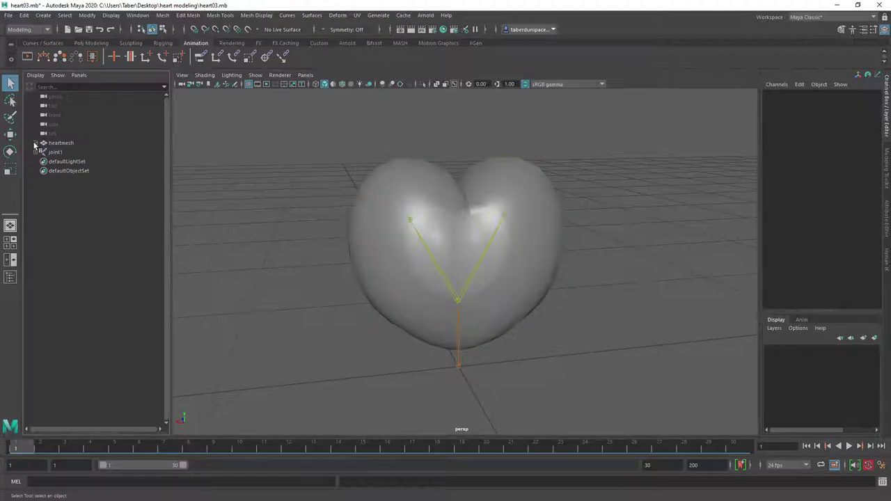
pyautogui.click(36, 162)
pyautogui.click(65, 152)
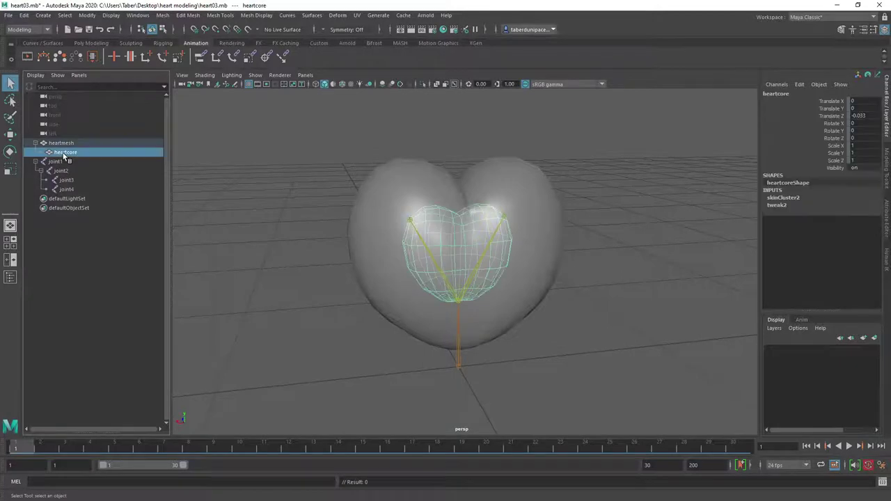
pyautogui.click(61, 143)
pyautogui.click(61, 162)
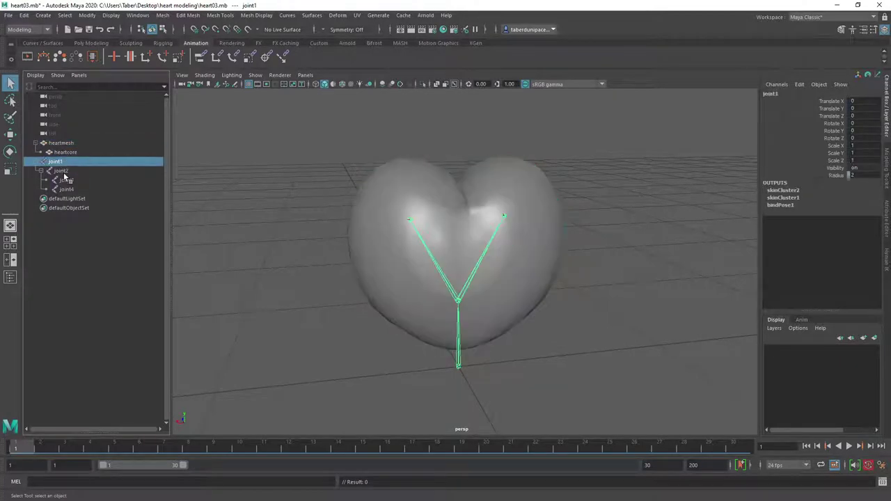
# Clear the joint selection and view the files in the heart modeling folder
pyautogui.click(357, 333)
pyautogui.moveTo(21, 451)
pyautogui.mouseDown()
pyautogui.moveTo(657, 452)
pyautogui.moveTo(15, 453)
pyautogui.mouseUp()
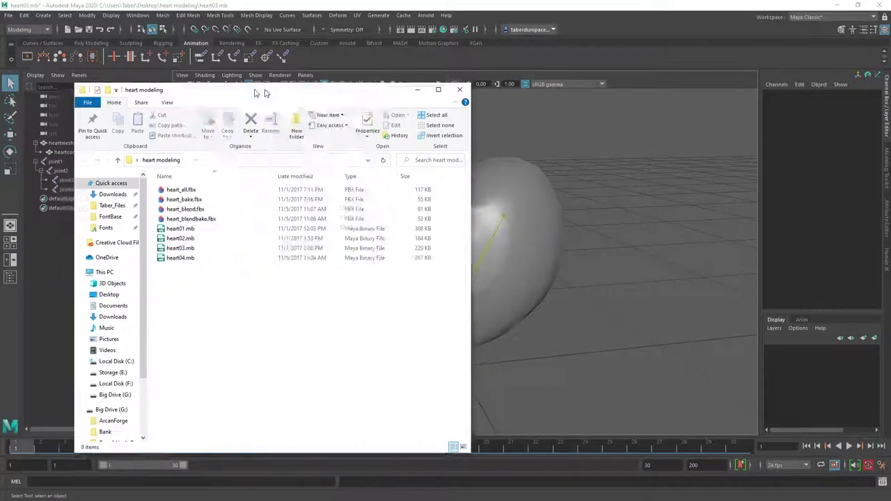
pyautogui.moveTo(259, 92); pyautogui.dragTo(378, 84)
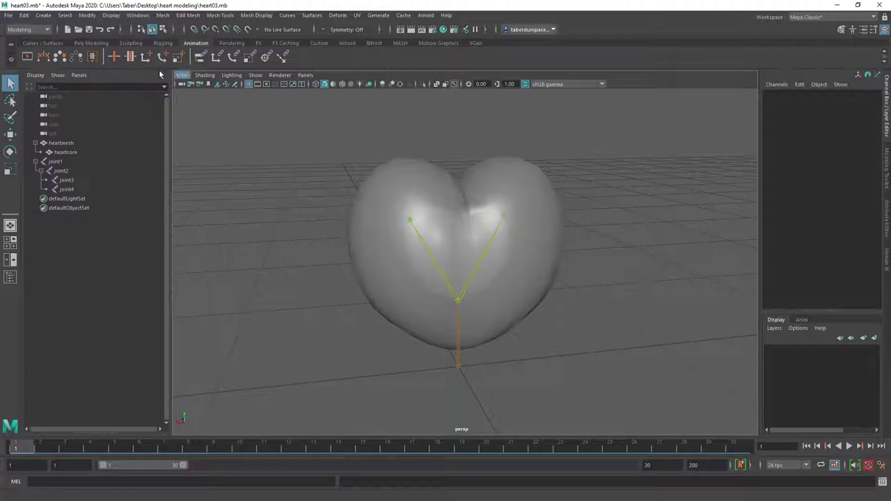
pyautogui.click(8, 14)
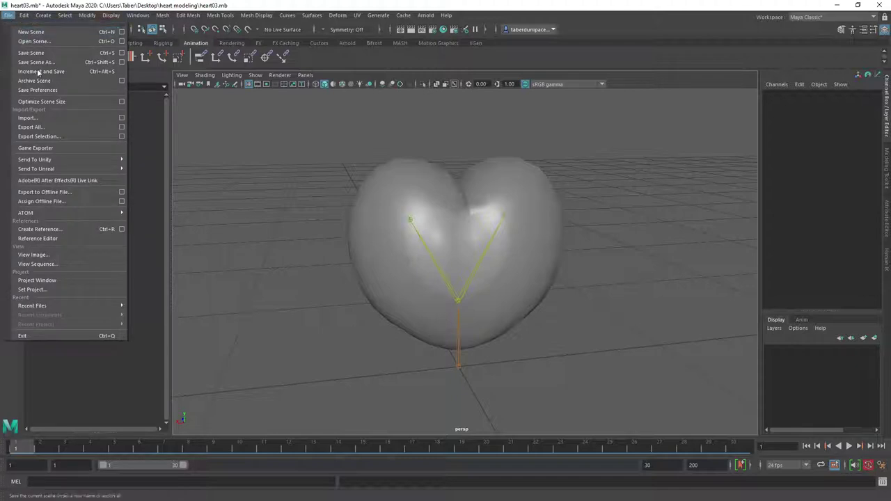
pyautogui.click(102, 127)
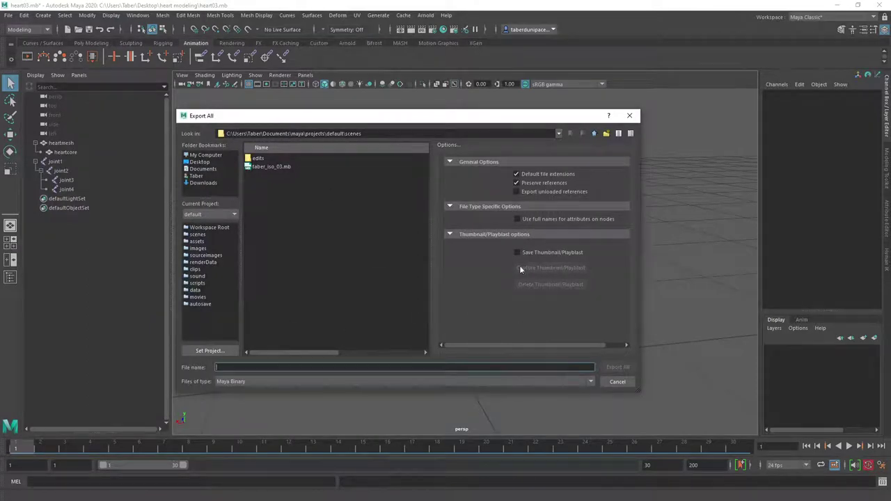
pyautogui.click(628, 381)
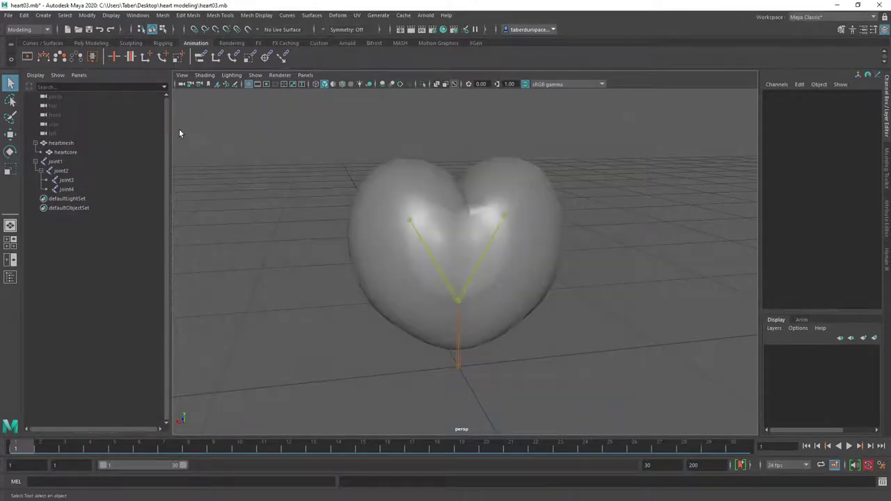
pyautogui.click(8, 15)
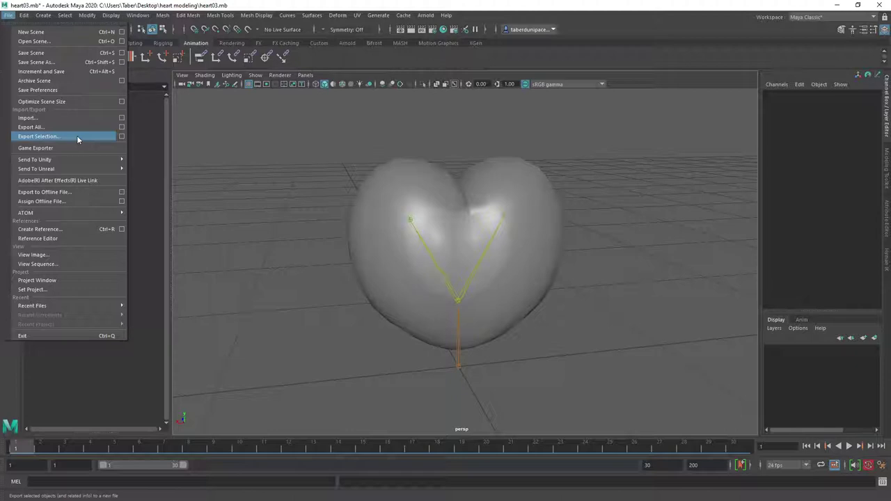
pyautogui.click(296, 126)
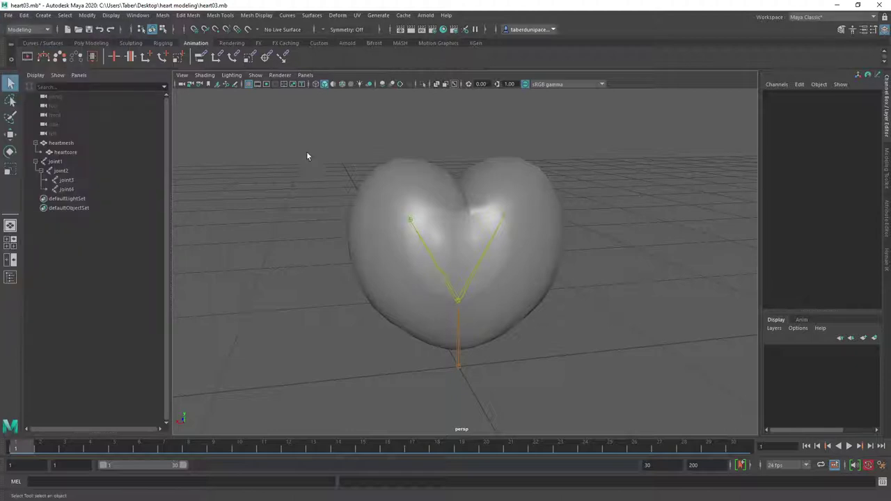
# Try selecting heartmesh, heartcore and joint1 through joint4 together for a selection-only export
pyautogui.scroll(-6, 486, 183)
pyautogui.keyDown('alt'); pyautogui.moveTo(489, 189); pyautogui.dragTo(467, 213); pyautogui.keyUp('alt')
pyautogui.keyDown('alt'); pyautogui.moveTo(271, 211); pyautogui.dragTo(545, 328); pyautogui.keyUp('alt')
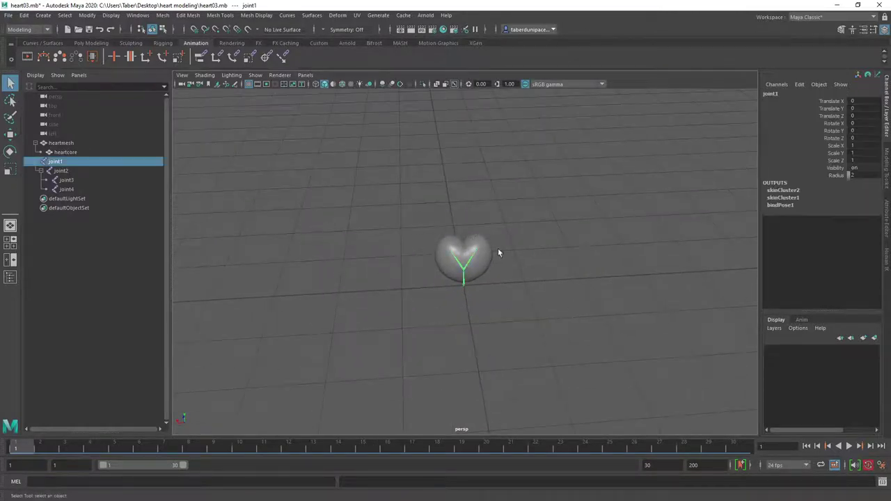
pyautogui.click(61, 143)
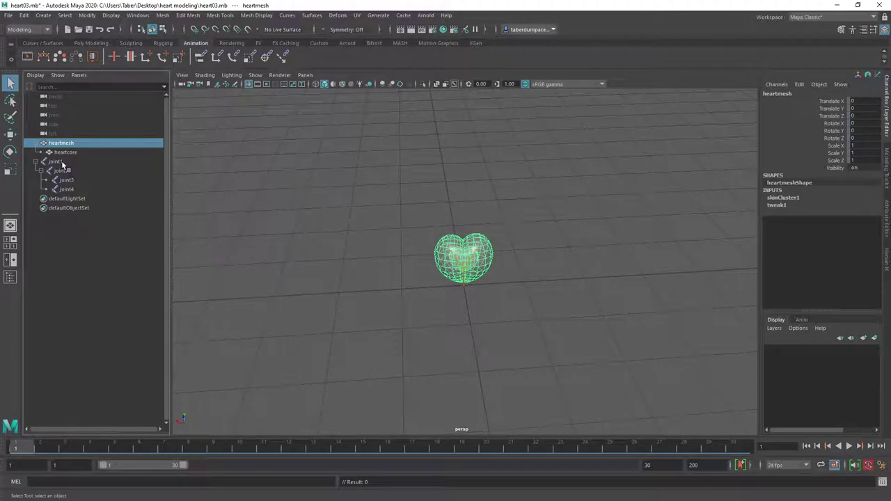
pyautogui.keyDown('ctrl'); pyautogui.click(59, 161); pyautogui.keyUp('ctrl')
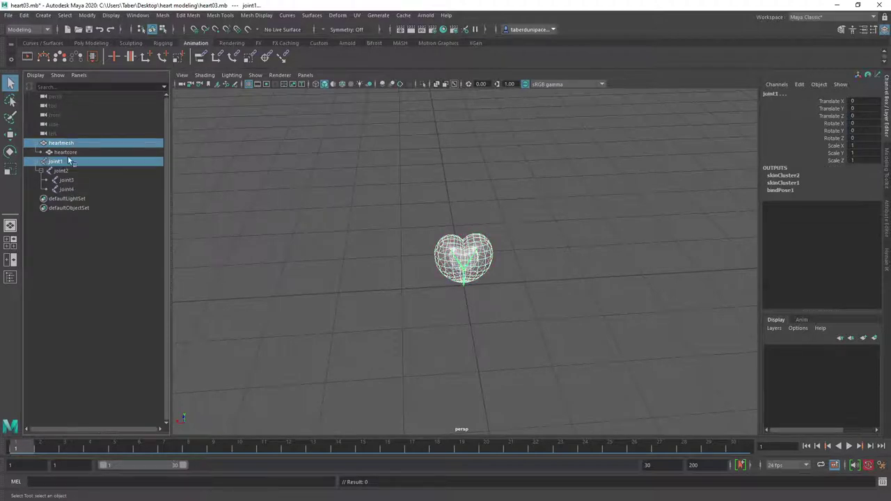
pyautogui.click(69, 143)
pyautogui.keyDown('shift'); pyautogui.click(67, 190); pyautogui.keyUp('shift')
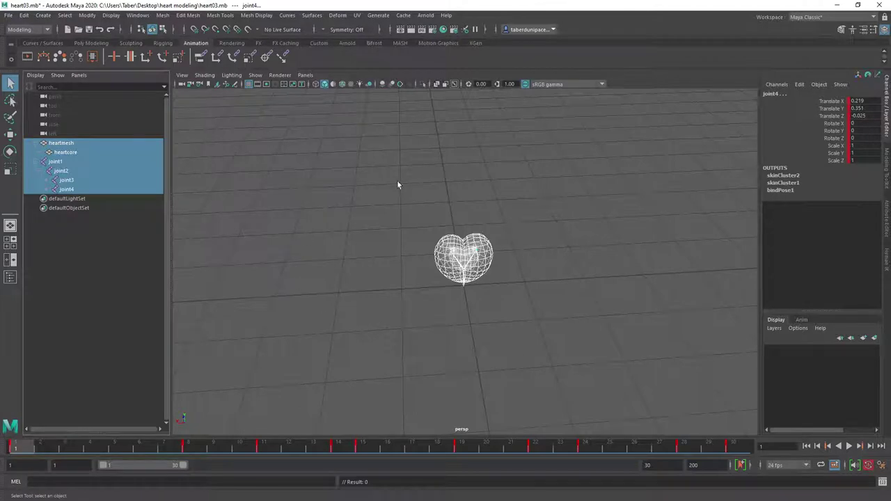
pyautogui.click(10, 17)
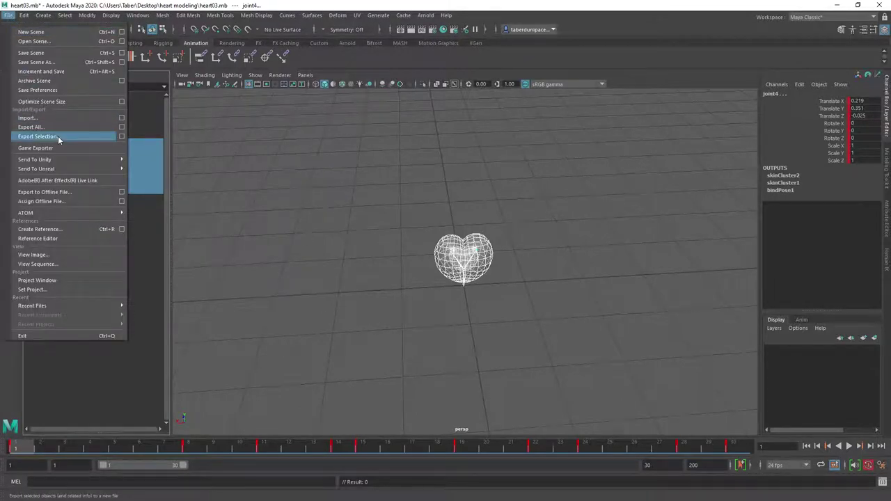
pyautogui.click(393, 173)
pyautogui.keyDown('alt'); pyautogui.moveTo(393, 173); pyautogui.dragTo(446, 209); pyautogui.keyUp('alt')
# Select each of the scene's default cameras in turn to inspect them, ending with persp, and clear the selection
pyautogui.click(60, 131)
pyautogui.click(59, 124)
pyautogui.click(59, 114)
pyautogui.click(59, 105)
pyautogui.click(59, 96)
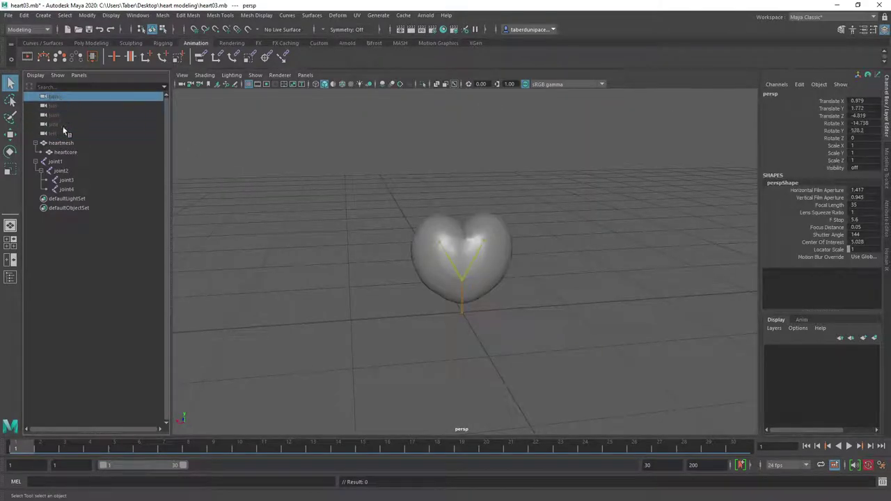
pyautogui.click(424, 201)
pyautogui.keyDown('alt'); pyautogui.moveTo(424, 201); pyautogui.dragTo(443, 227, button='right'); pyautogui.keyUp('alt')
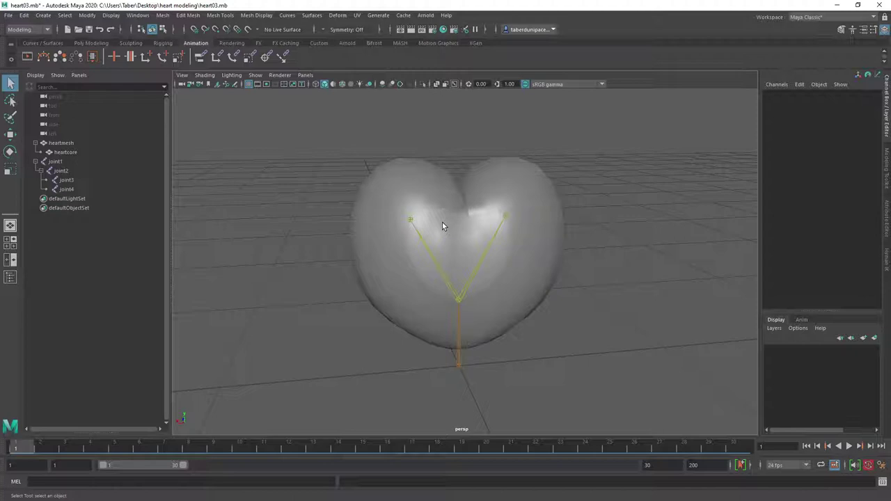
# Start an Export All of the scene with the heart modeling folder on the Desktop as the destination
pyautogui.click(8, 14)
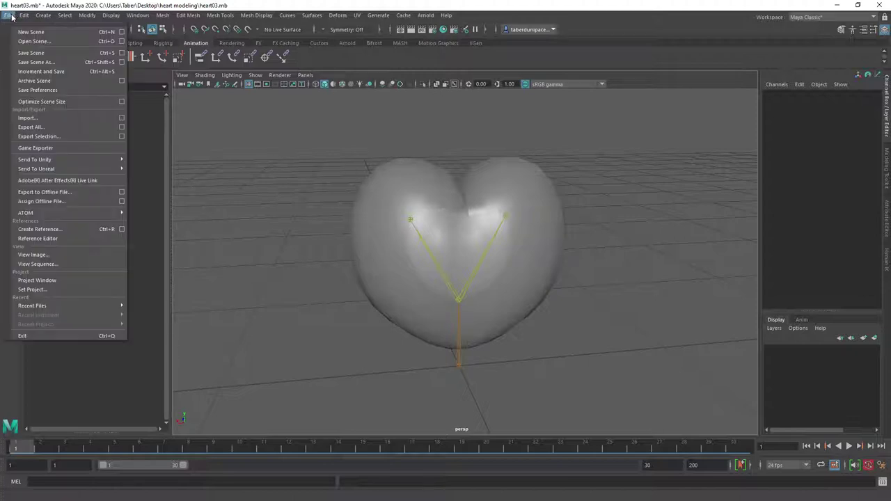
pyautogui.click(70, 127)
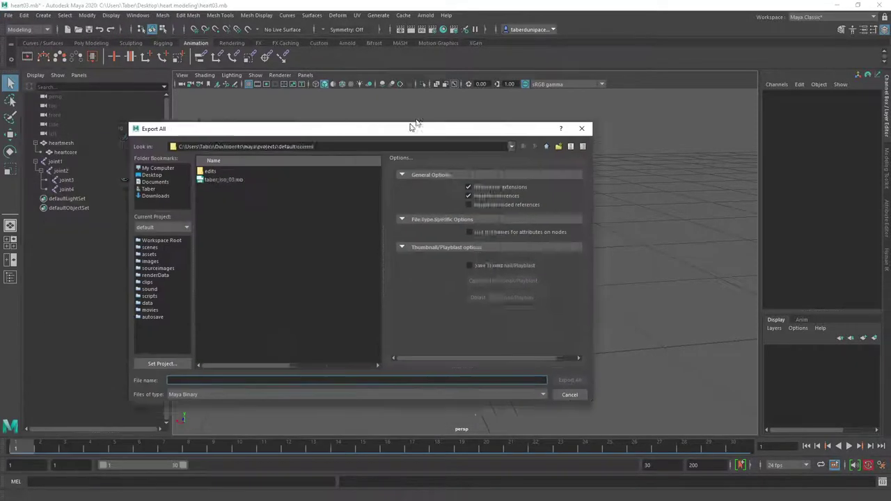
pyautogui.moveTo(411, 126); pyautogui.dragTo(508, 82)
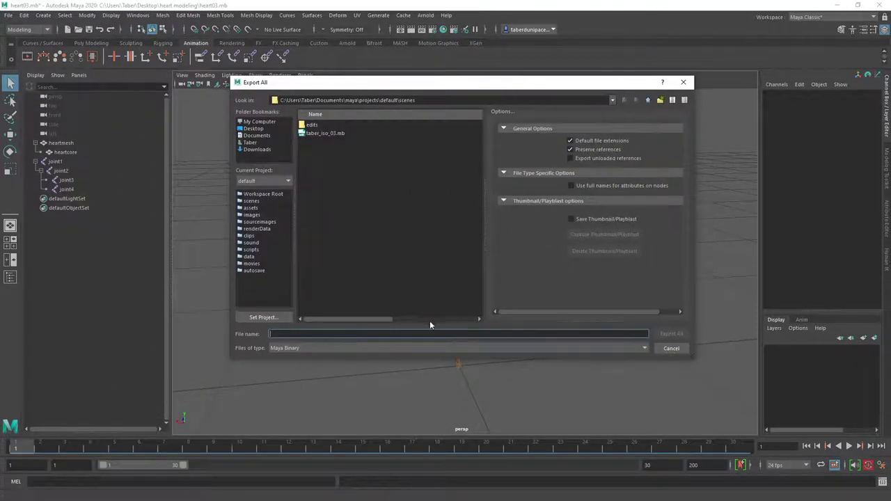
pyautogui.click(253, 129)
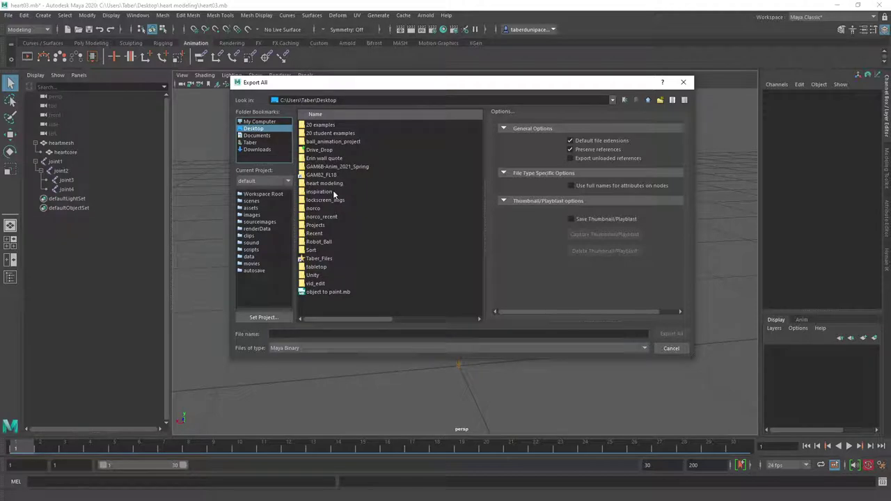
pyautogui.click(332, 183)
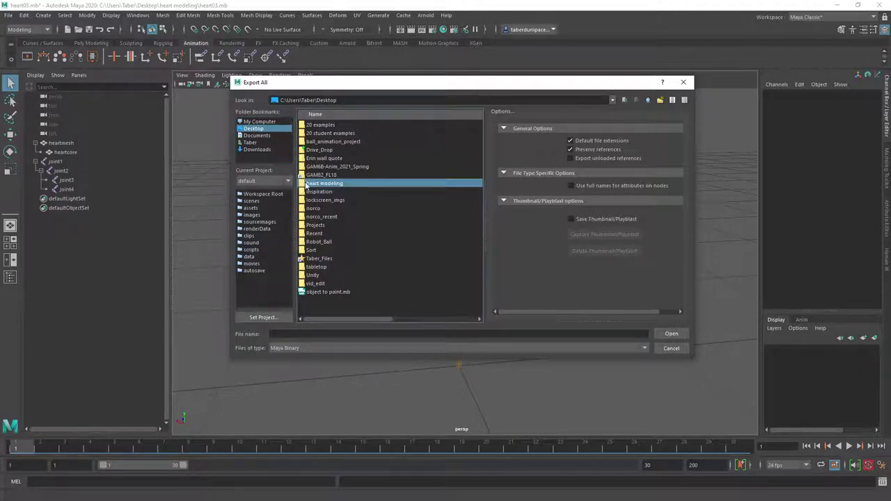
pyautogui.doubleClick(312, 184)
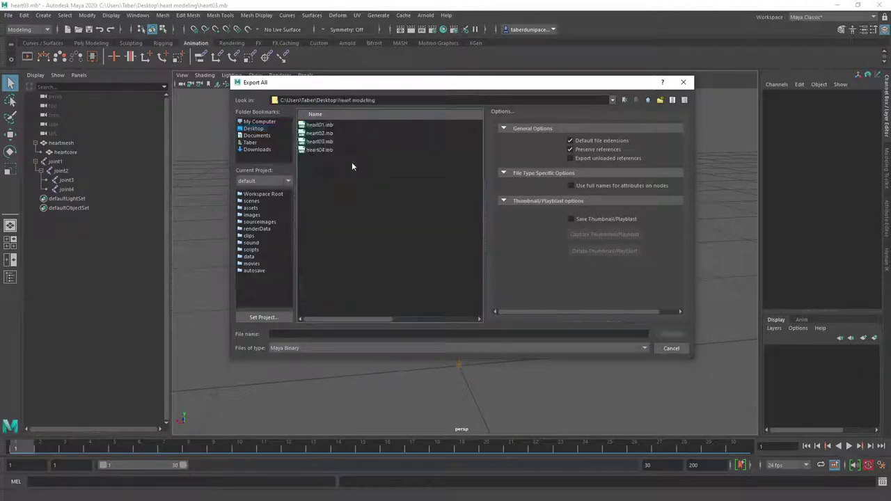
# Set the export file type to FBX export and widen the area showing the export options
pyautogui.click(342, 347)
pyautogui.scroll(-2, 349, 398)
pyautogui.scroll(-1, 349, 395)
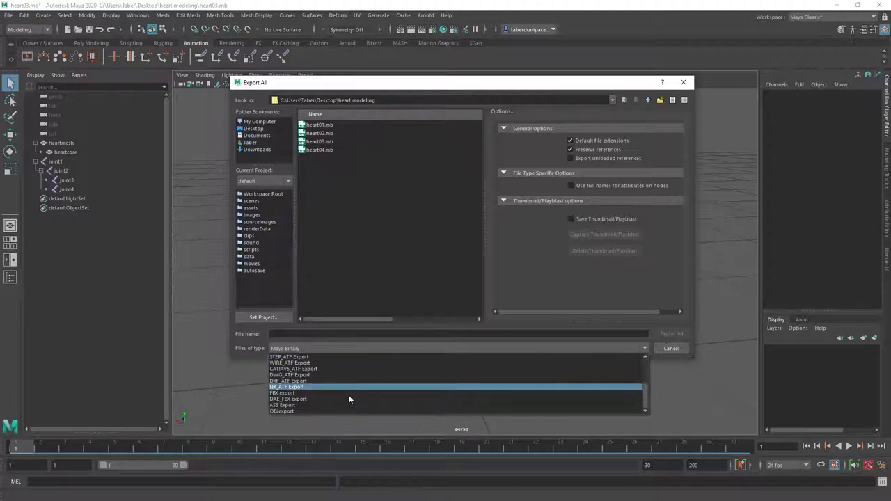
pyautogui.click(291, 394)
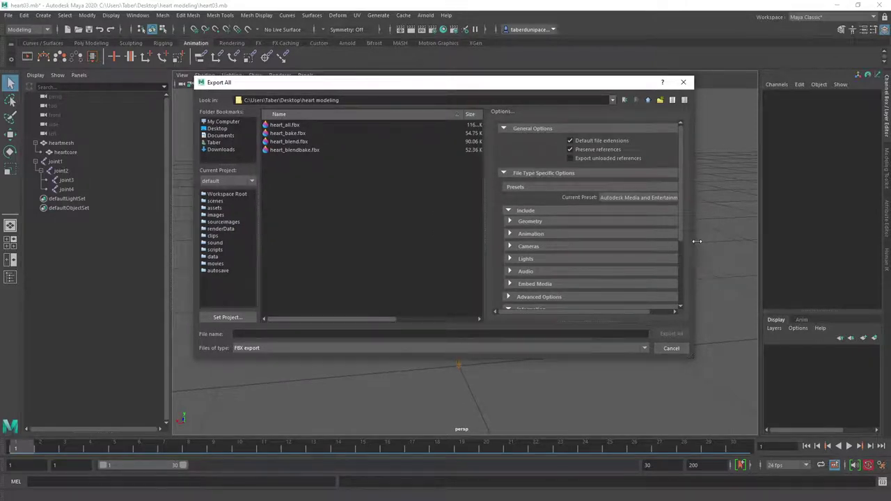
pyautogui.moveTo(483, 229); pyautogui.dragTo(416, 227)
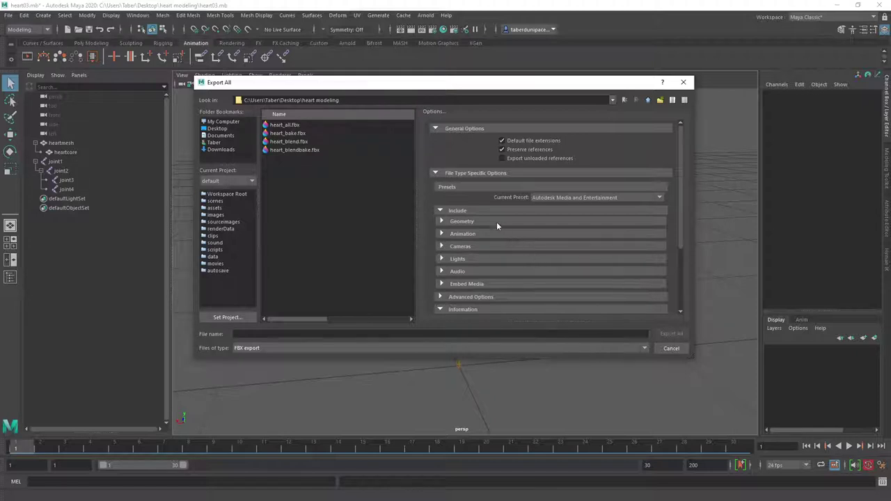
# Review the Geometry options for the FBX export, such as Smooth Mesh and Triangulate
pyautogui.click(442, 222)
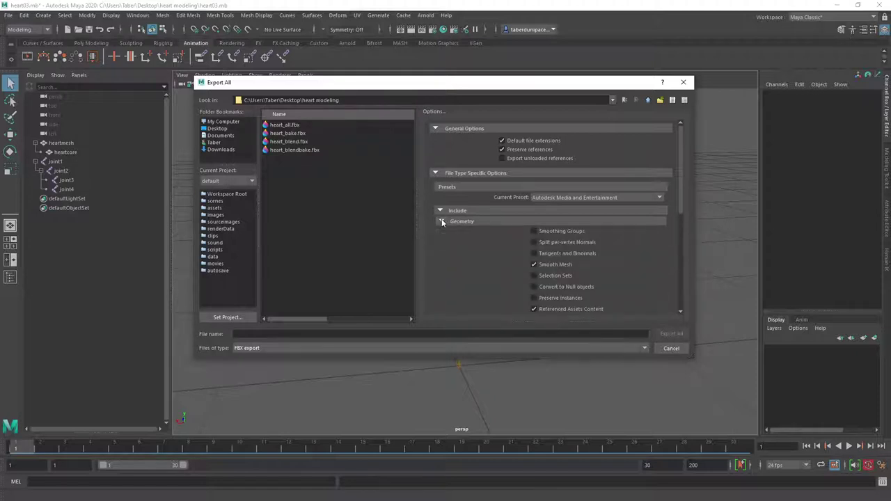
pyautogui.scroll(-1, 480, 277)
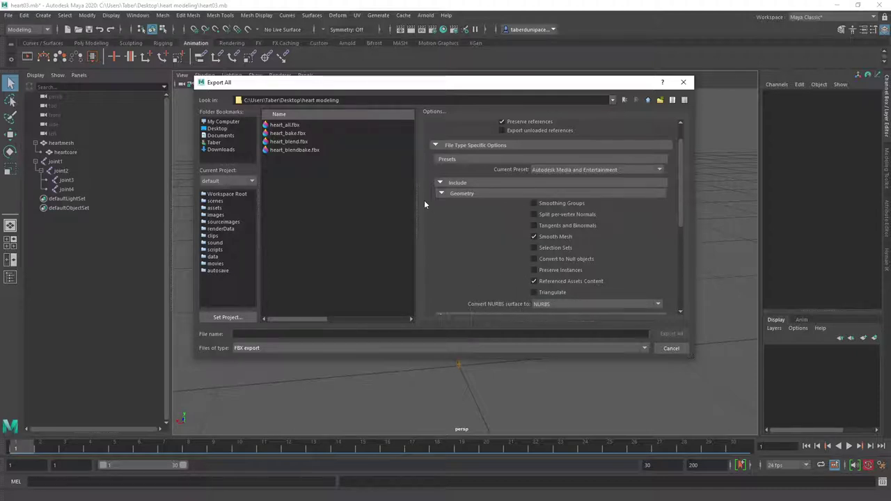
pyautogui.click(443, 194)
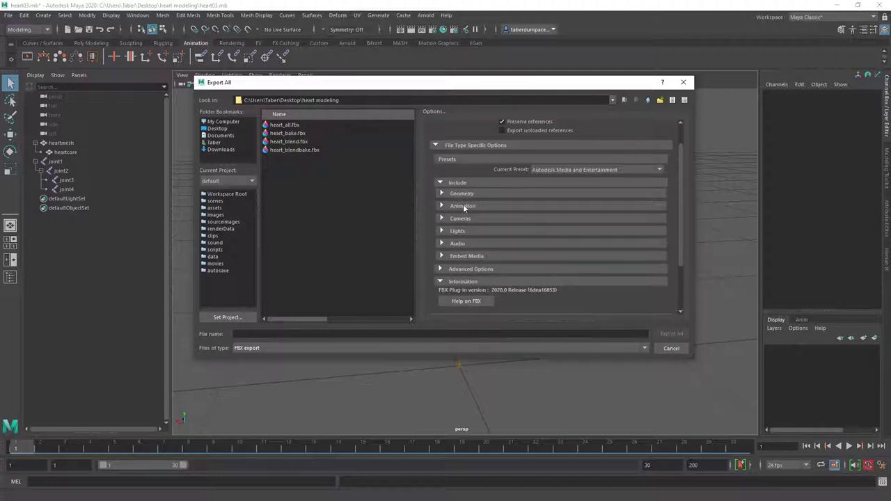
# Check the Animation settings for the FBX export, leaving Animation enabled, and look at the Bake Animation options
pyautogui.click(442, 206)
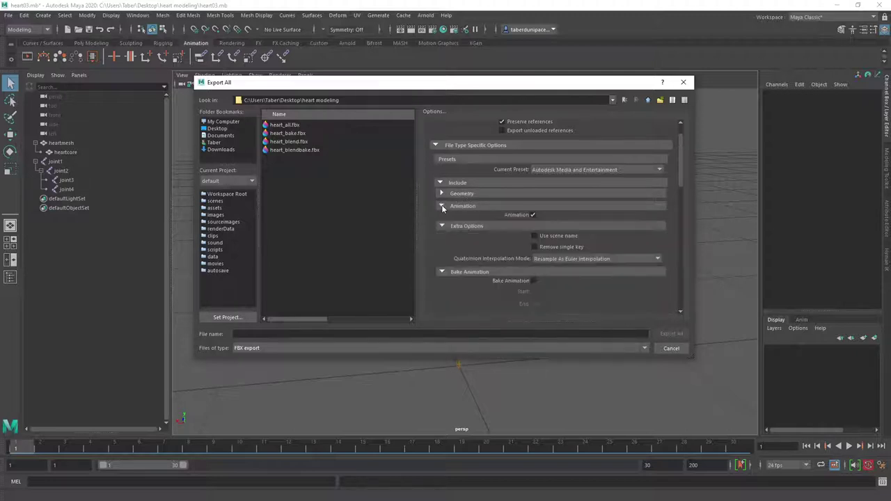
pyautogui.click(534, 214)
pyautogui.click(534, 214)
pyautogui.click(535, 214)
pyautogui.click(534, 214)
pyautogui.scroll(-2, 504, 255)
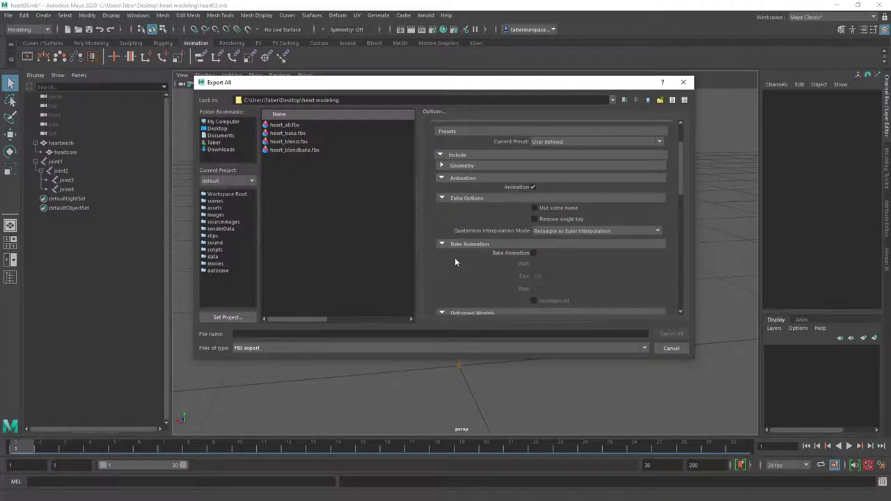
pyautogui.scroll(-4, 544, 258)
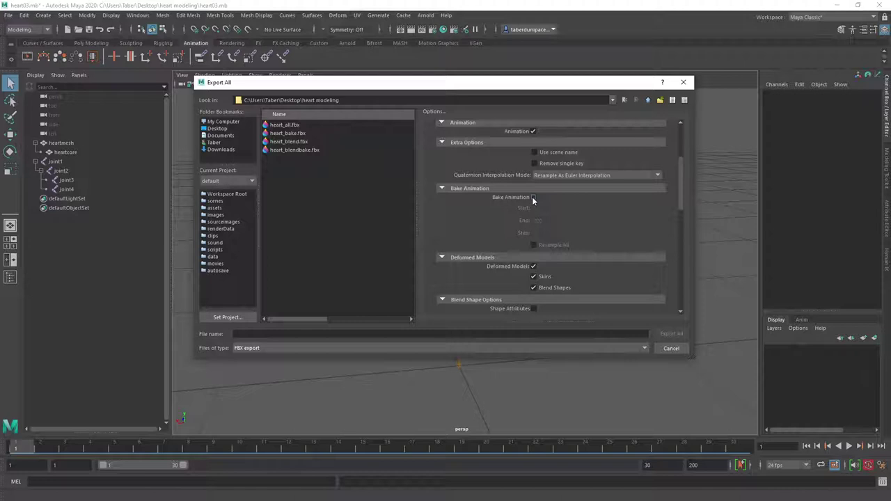
# Move the Export All dialog aside to look at the heart's joints, and bring it back into place
pyautogui.moveTo(536, 78); pyautogui.dragTo(582, 339)
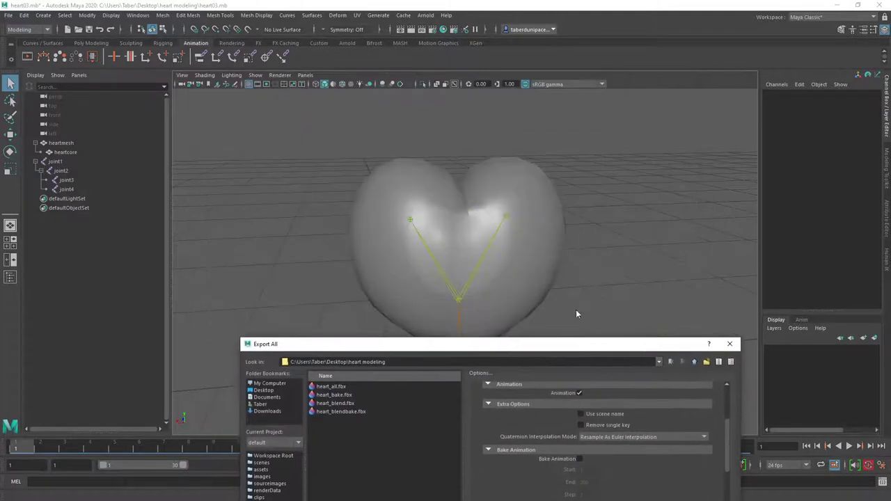
pyautogui.click(411, 223)
pyautogui.moveTo(571, 346); pyautogui.dragTo(544, 91)
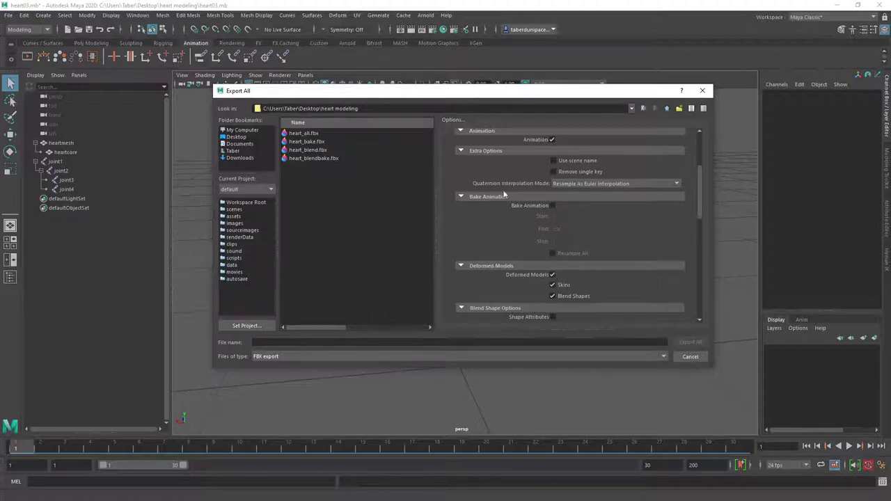
# Review the Deformed Models, Blend Shape and Curve Filters settings within the Animation export options
pyautogui.click(460, 131)
pyautogui.click(461, 149)
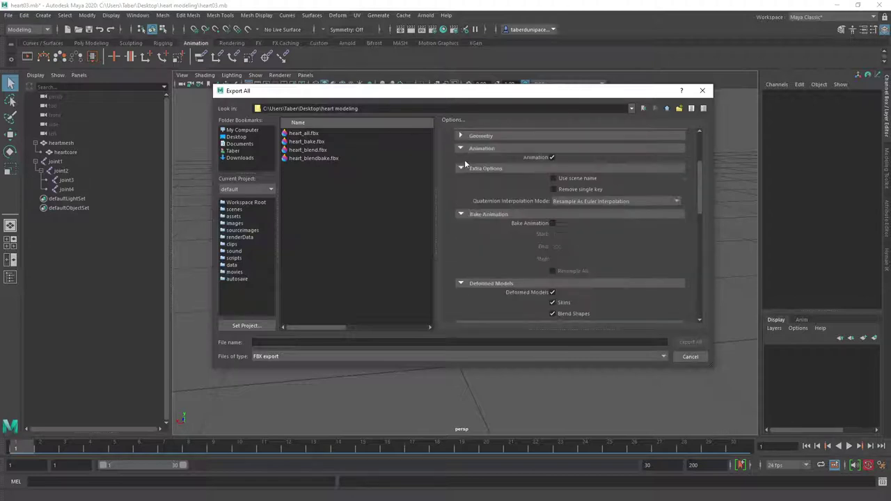
pyautogui.scroll(-3, 492, 269)
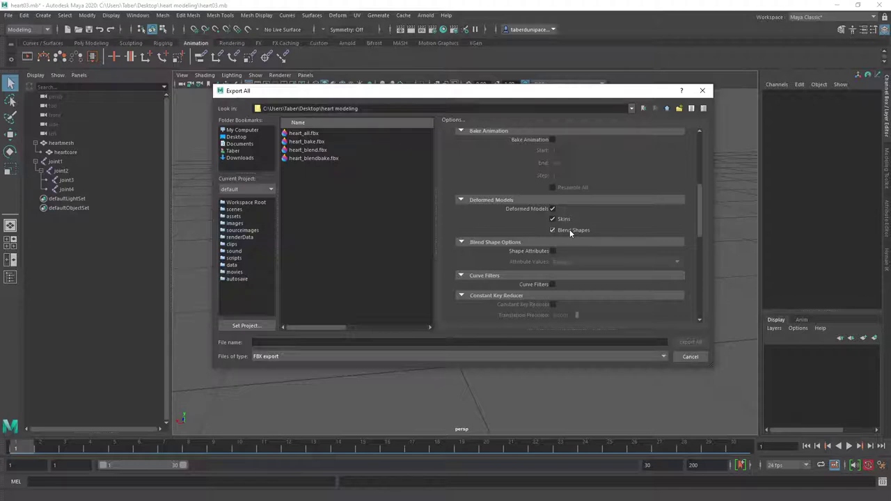
pyautogui.scroll(-3, 458, 255)
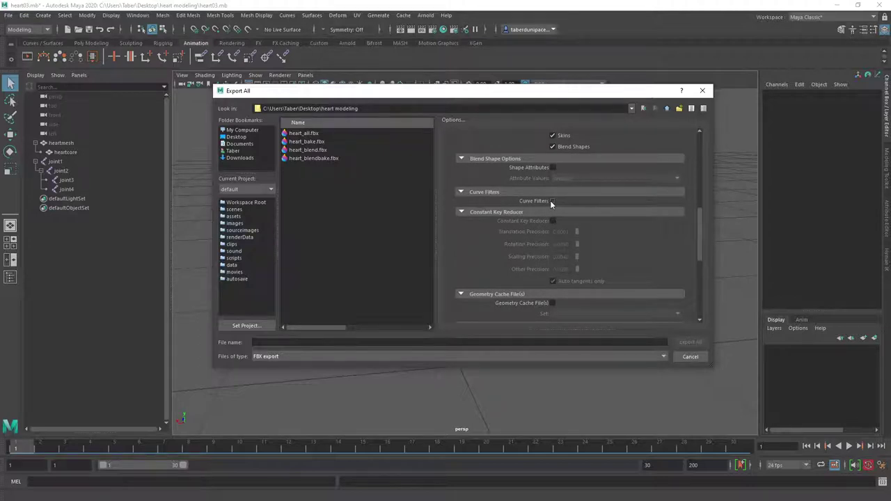
pyautogui.scroll(5, 495, 249)
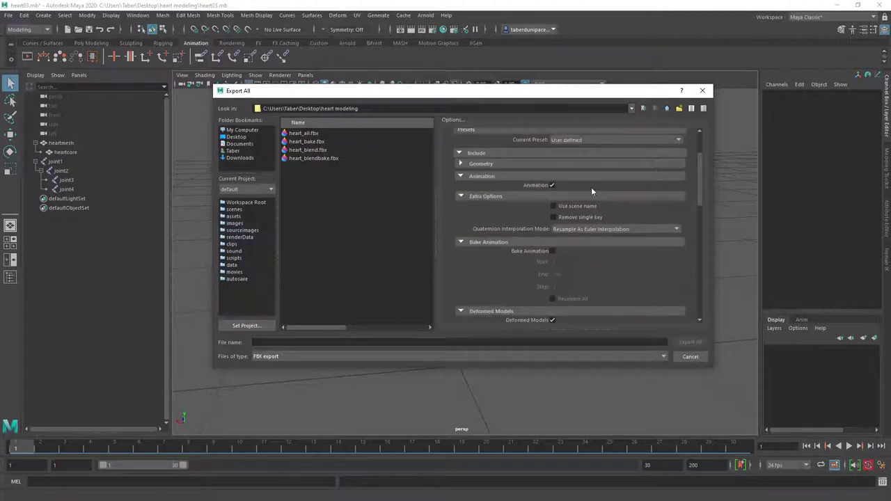
pyautogui.click(460, 177)
# Check the Cameras option, and exclude Lights and Audio from the FBX export
pyautogui.click(480, 189)
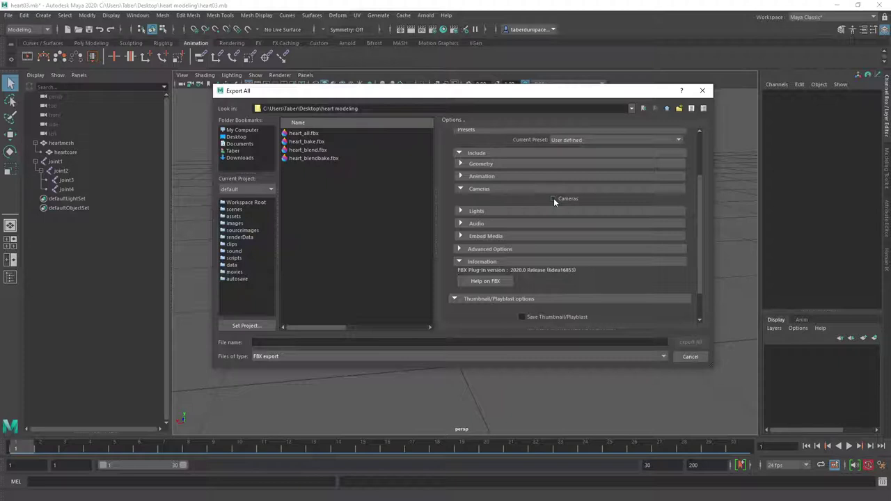
pyautogui.click(460, 189)
pyautogui.click(460, 201)
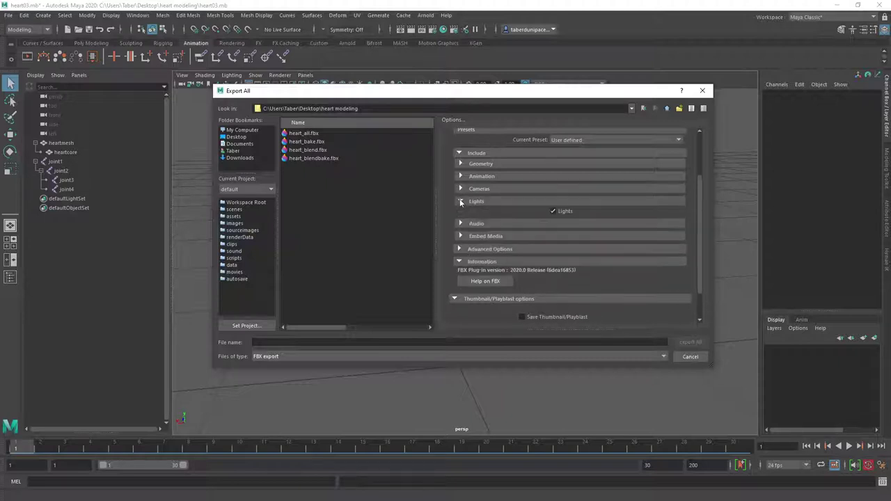
pyautogui.click(552, 211)
pyautogui.click(462, 201)
pyautogui.click(460, 213)
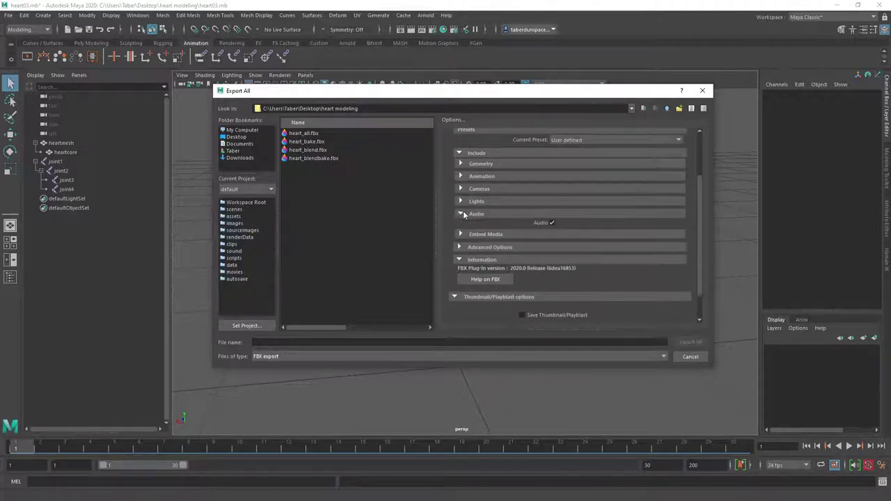
pyautogui.click(551, 222)
pyautogui.click(460, 214)
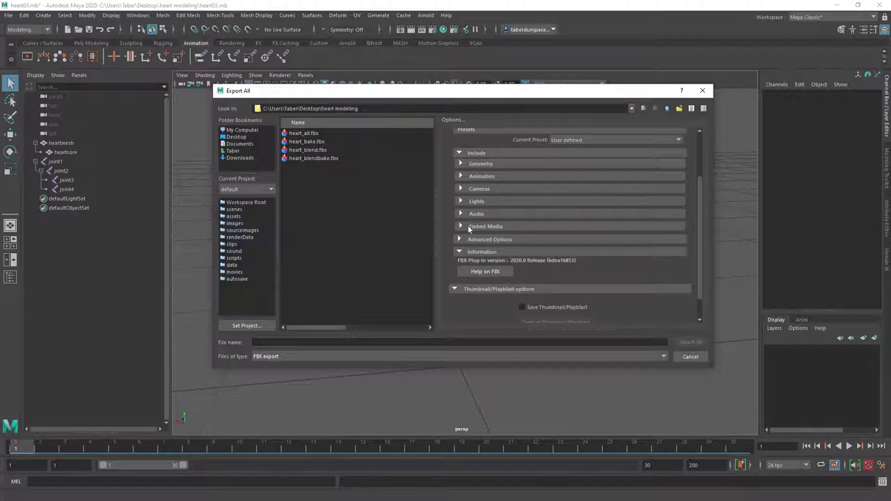
# Examine the Embed Media option for the FBX export, leaving it disabled
pyautogui.click(462, 227)
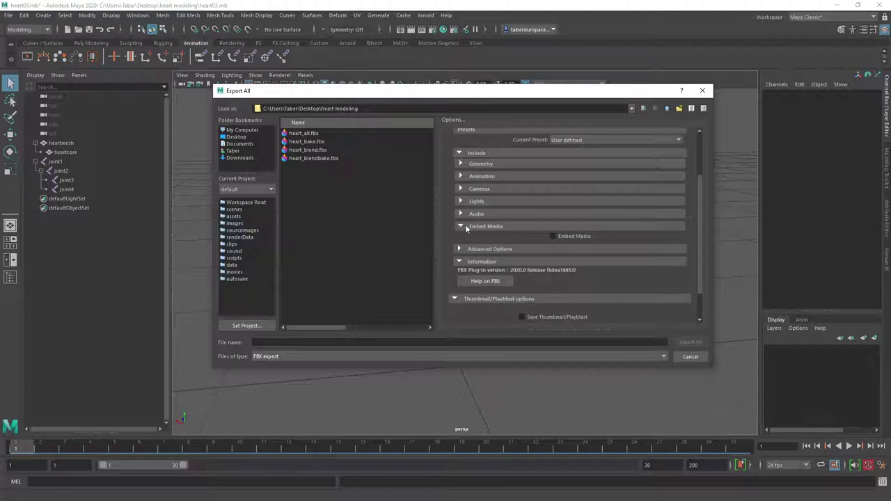
pyautogui.click(560, 237)
pyautogui.click(553, 236)
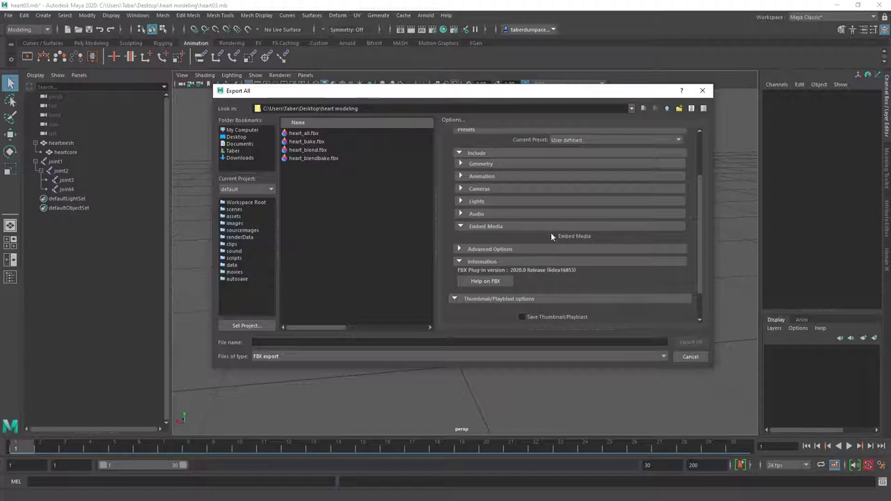
# Review the Axis Conversion and Units settings in the Advanced Options and look over the full list of export options
pyautogui.click(459, 250)
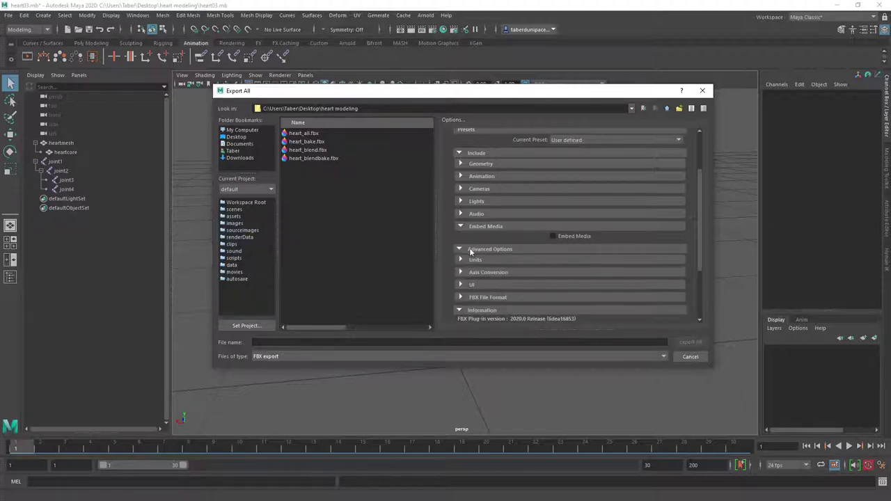
pyautogui.scroll(-1, 507, 251)
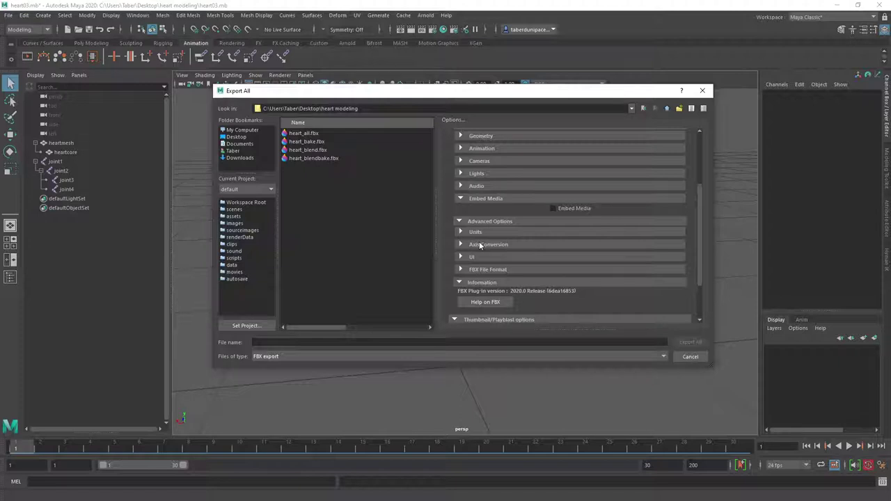
pyautogui.click(460, 245)
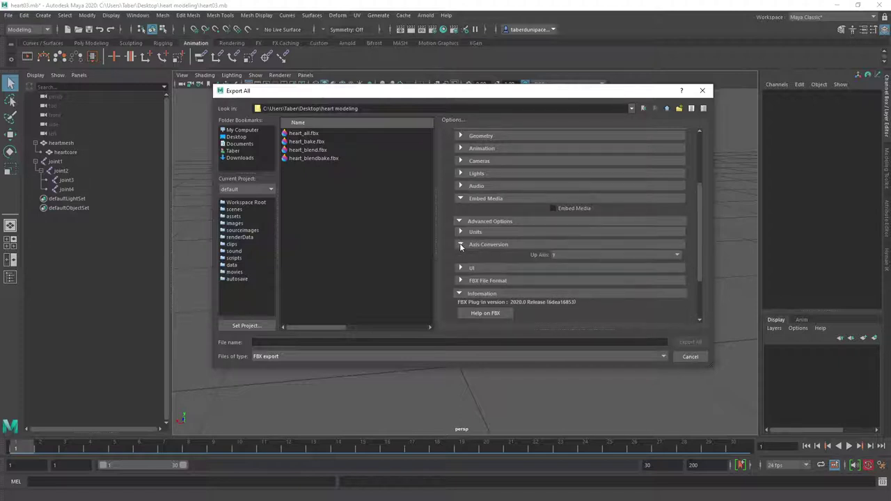
pyautogui.click(490, 245)
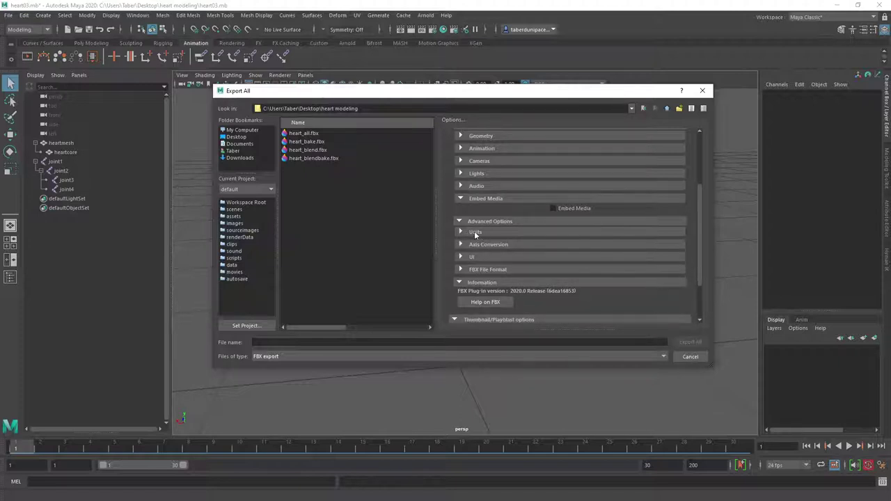
pyautogui.click(462, 233)
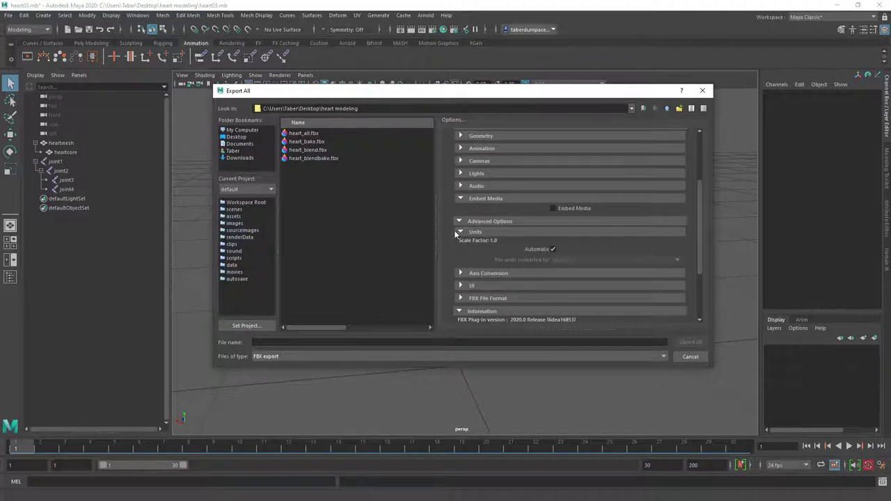
pyautogui.click(461, 233)
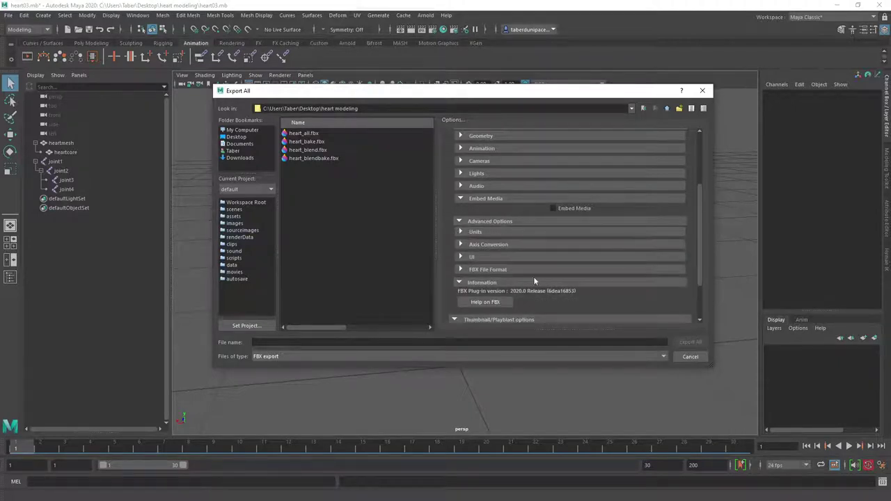
pyautogui.click(459, 221)
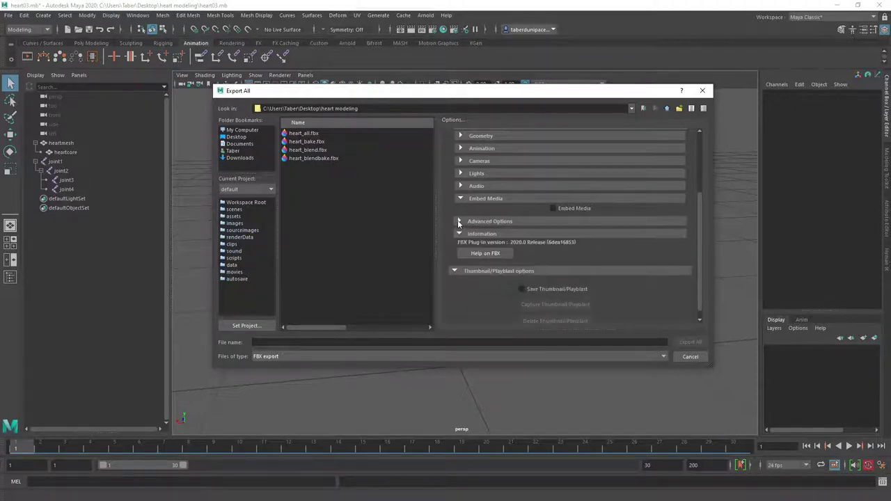
pyautogui.scroll(-1, 627, 280)
pyautogui.scroll(5, 606, 262)
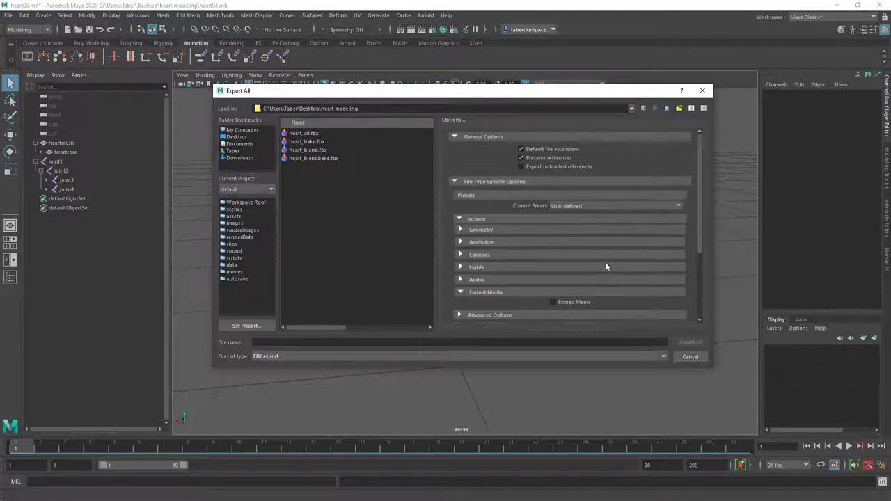
pyautogui.scroll(-5, 532, 270)
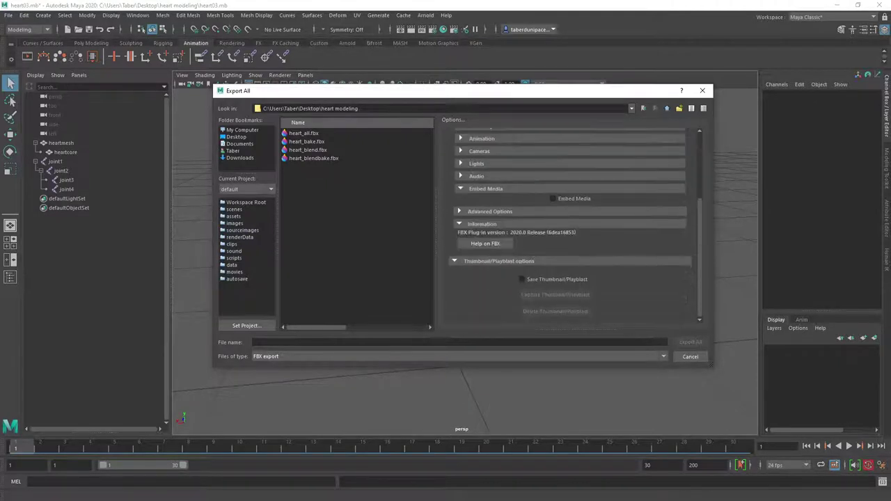
# Name the FBX file heart_test and export the whole scene to the heart modeling folder
pyautogui.click(388, 342)
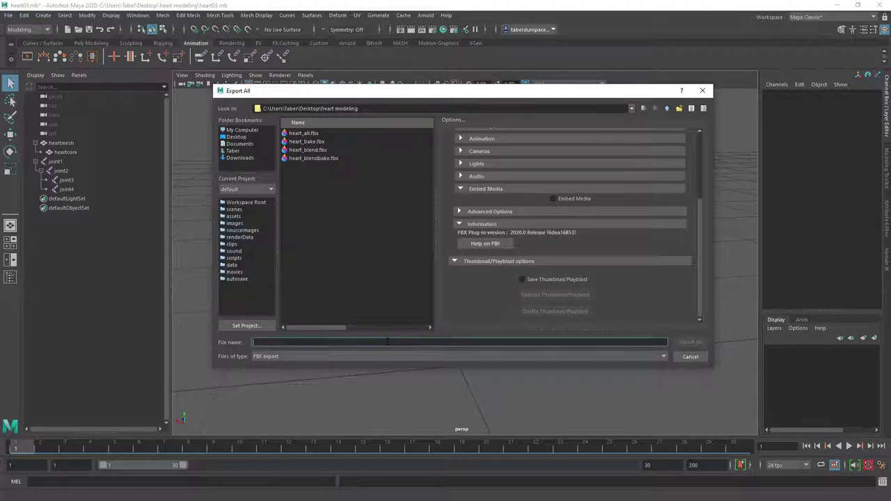
pyautogui.write('heart')
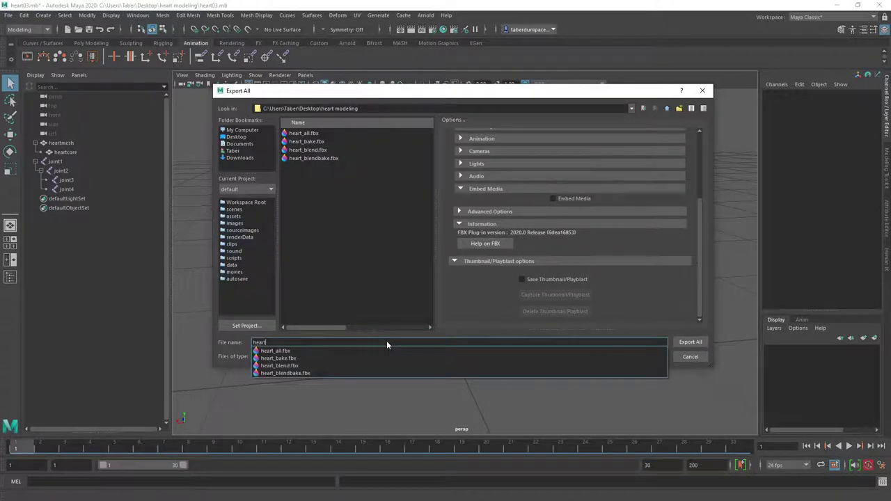
pyautogui.write('_test')
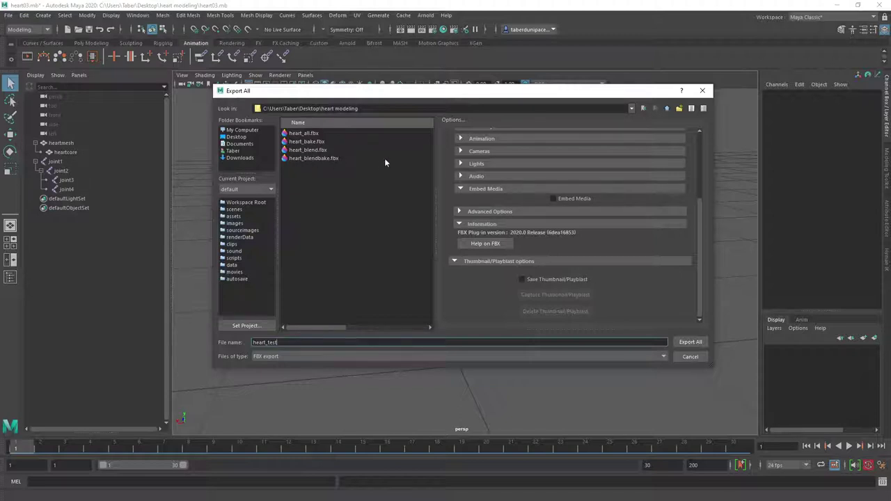
pyautogui.click(700, 342)
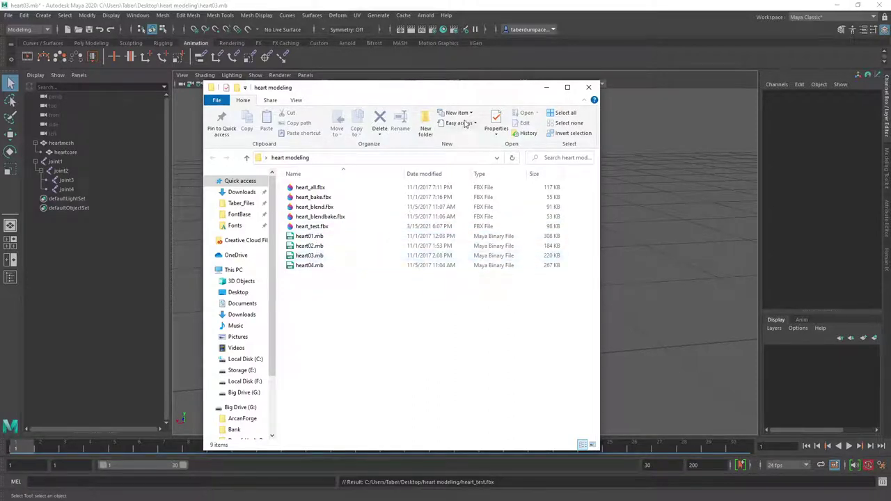
# Move the heart modeling folder window aside, switch to Sketchfab in a maximized browser and start a new model upload
pyautogui.moveTo(478, 82); pyautogui.dragTo(0, 82)
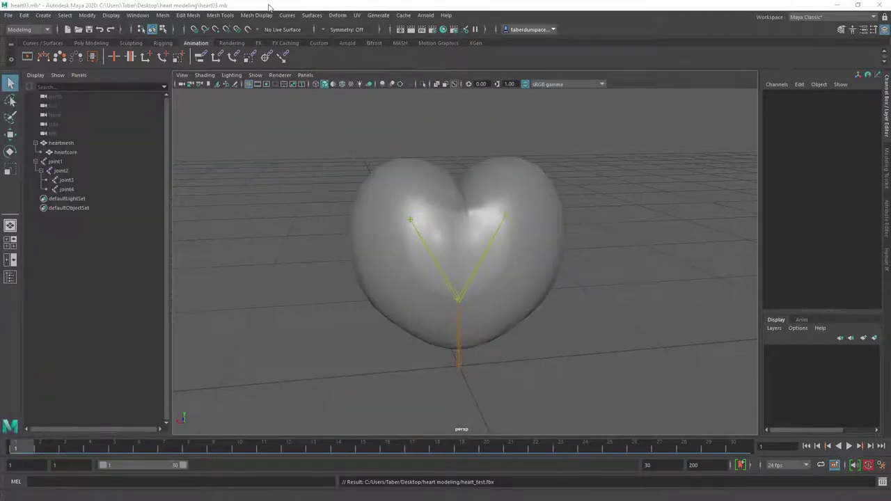
pyautogui.moveTo(576, 32); pyautogui.dragTo(616, 22)
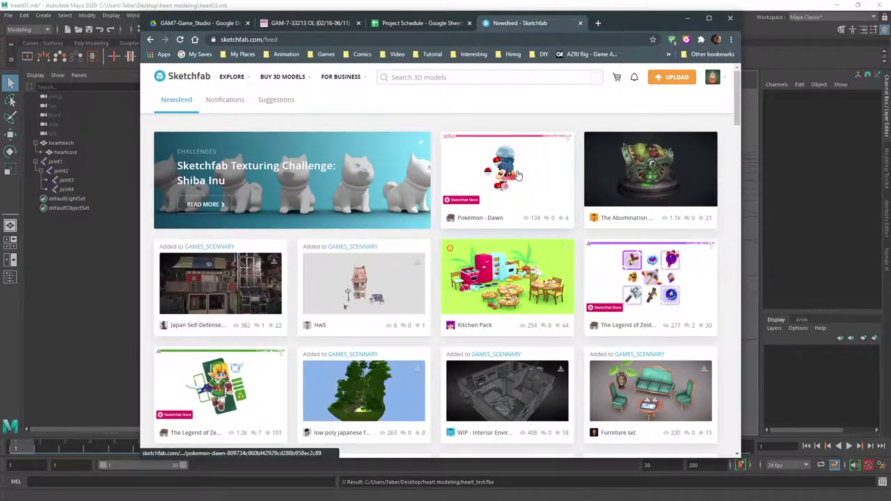
pyautogui.click(709, 18)
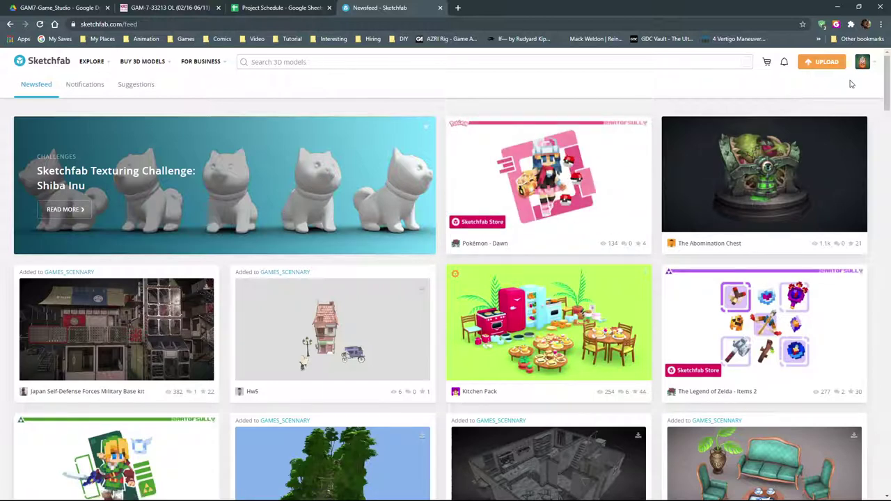
pyautogui.click(818, 64)
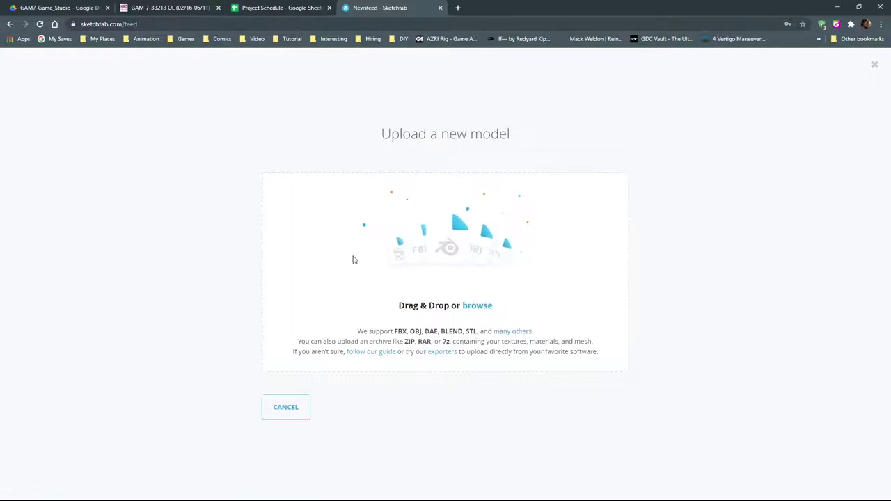
# Bring the heart modeling folder over the browser, add heart_test.fbx to the new model and upload it
pyautogui.moveTo(0, 95); pyautogui.dragTo(172, 96)
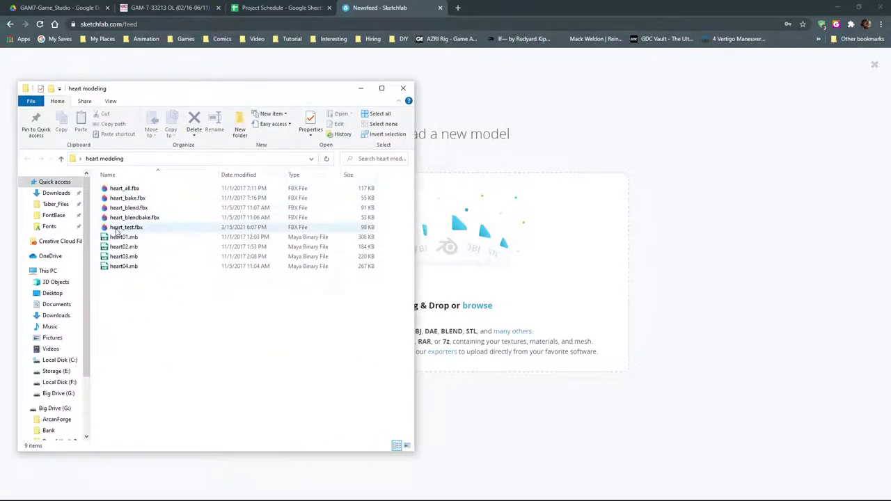
pyautogui.moveTo(117, 232); pyautogui.dragTo(537, 284)
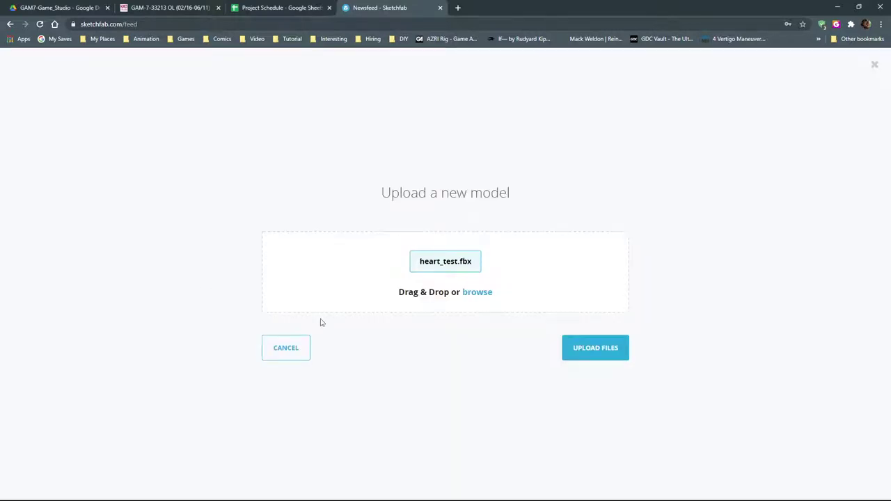
pyautogui.click(595, 348)
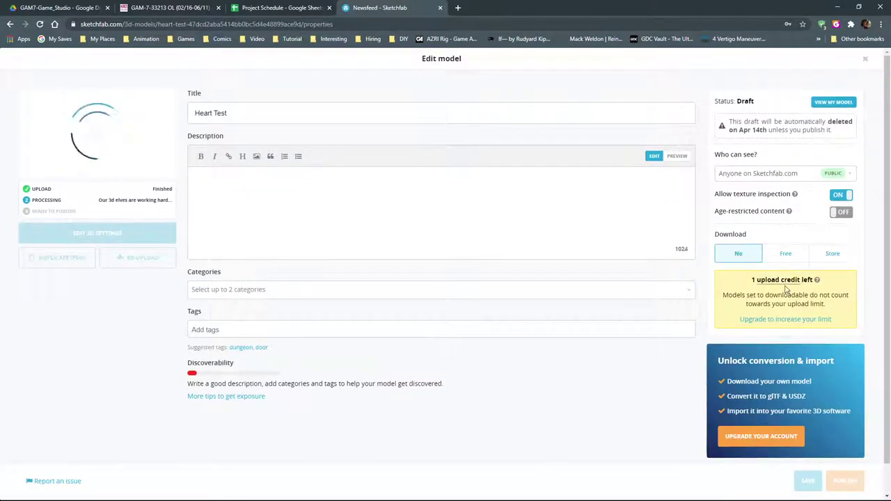
pyautogui.moveTo(786, 283)
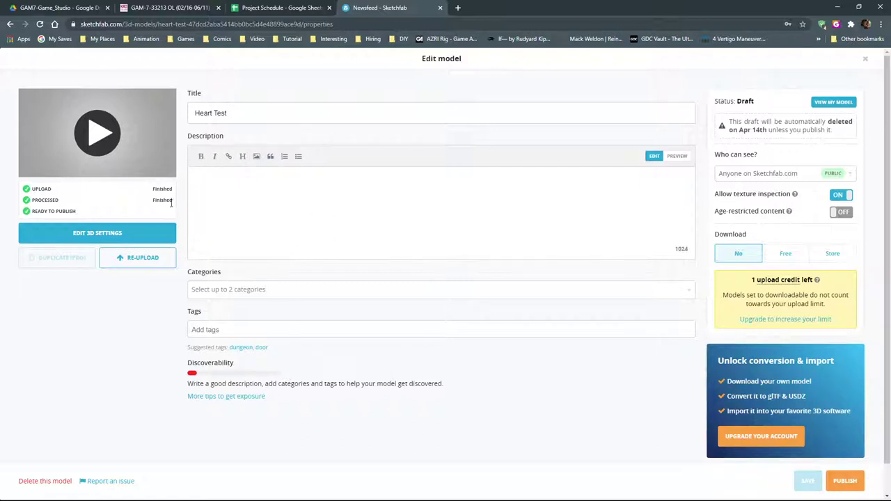
# Open the uploaded model's 3D settings and inspect the heart mesh up close and from several angles
pyautogui.click(101, 238)
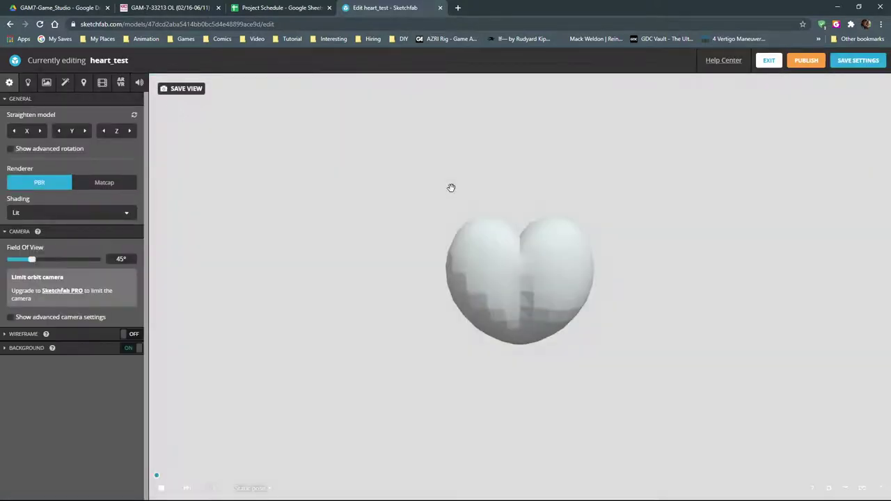
pyautogui.moveTo(507, 301)
pyautogui.mouseDown()
pyautogui.moveTo(427, 281)
pyautogui.moveTo(355, 295)
pyautogui.moveTo(493, 297)
pyautogui.mouseUp()
pyautogui.scroll(10, 494, 298)
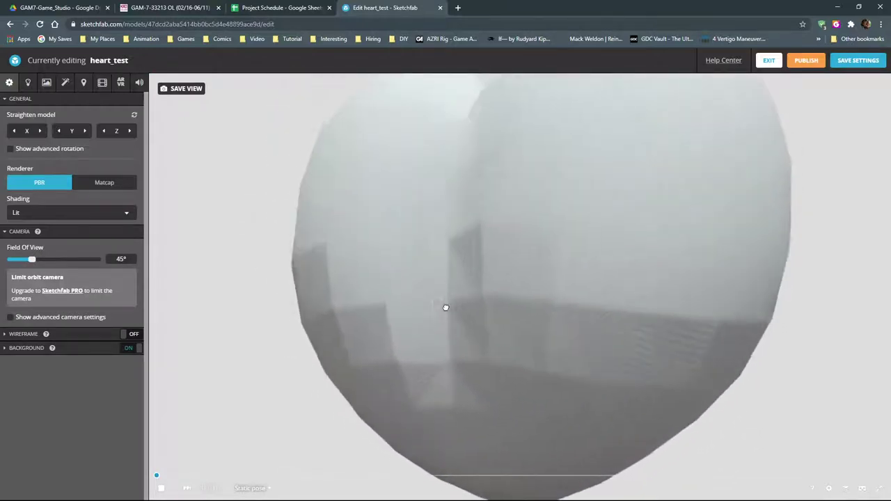
pyautogui.scroll(-3, 446, 308)
pyautogui.moveTo(445, 309); pyautogui.dragTo(519, 302)
pyautogui.scroll(-5, 518, 299)
pyautogui.scroll(-3, 519, 295)
pyautogui.moveTo(543, 257); pyautogui.dragTo(362, 265)
pyautogui.moveTo(526, 267)
pyautogui.mouseDown()
pyautogui.moveTo(669, 257)
pyautogui.moveTo(529, 263)
pyautogui.mouseUp()
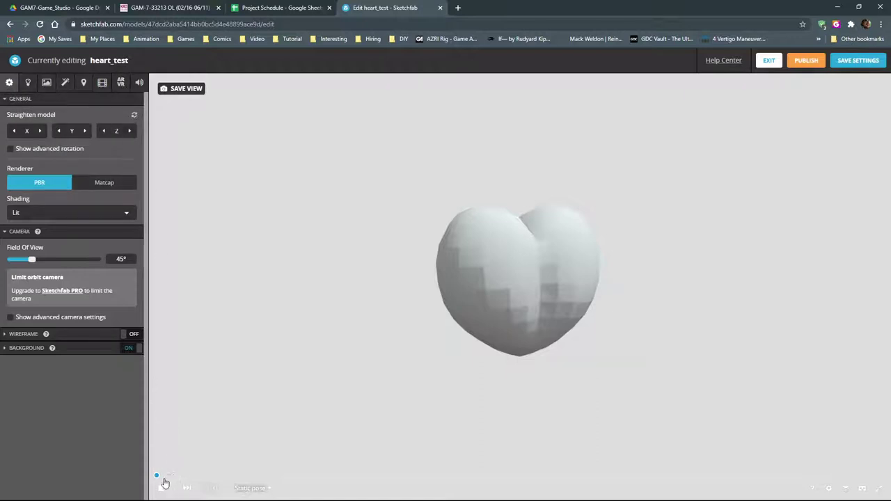
# Switch the model's animation from Static Pose to Take 001
pyautogui.click(270, 489)
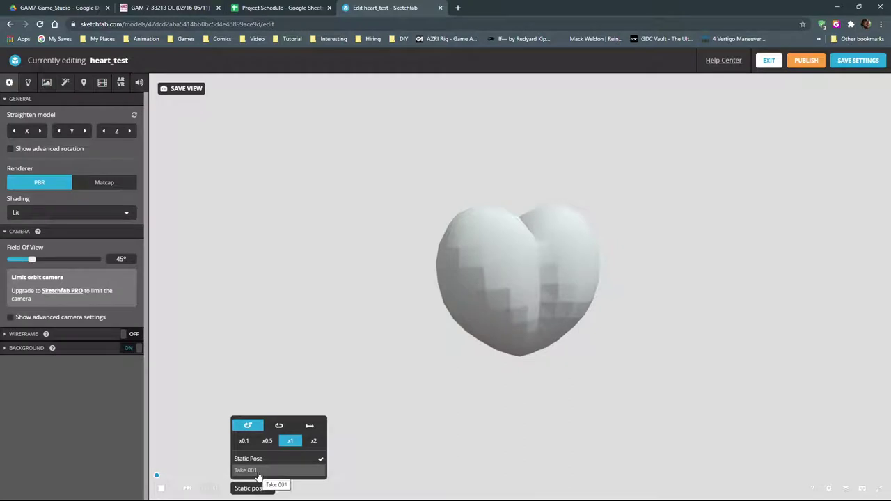
pyautogui.click(258, 471)
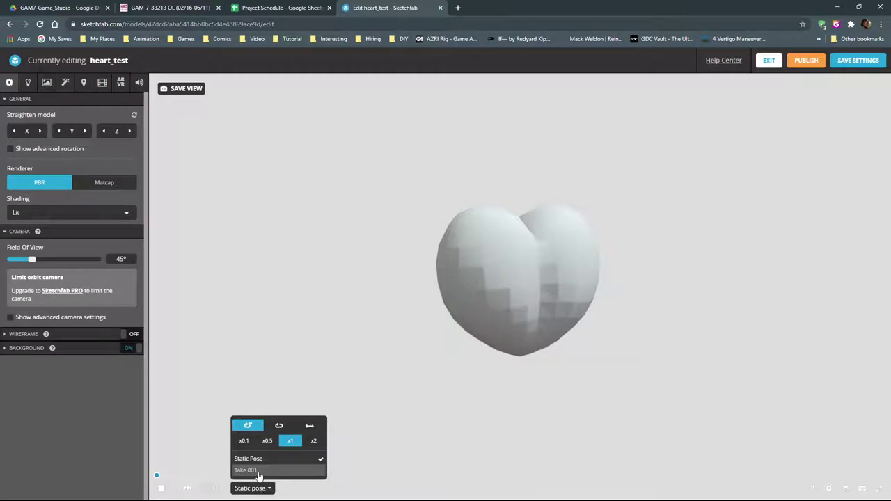
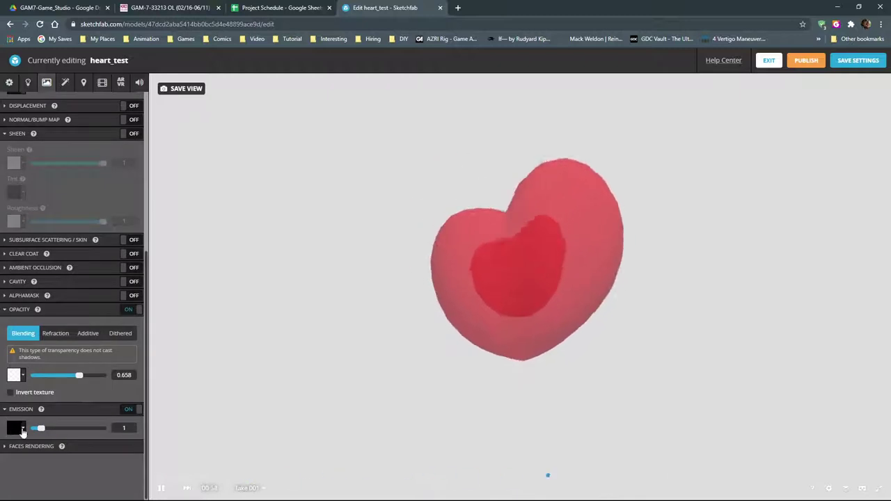
# Turn off Emission for the blinn1 material and set its Specular F0 to 0.531 and Glossiness to 0.482
pyautogui.click(126, 411)
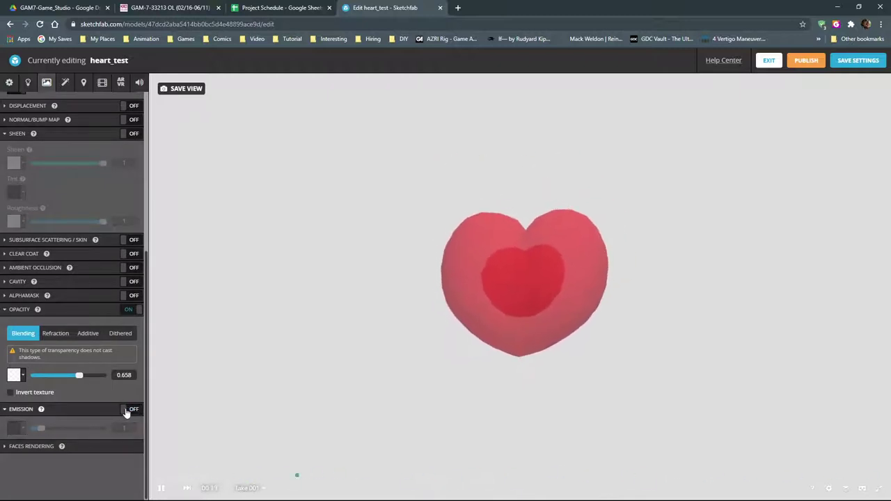
pyautogui.scroll(5, 13, 415)
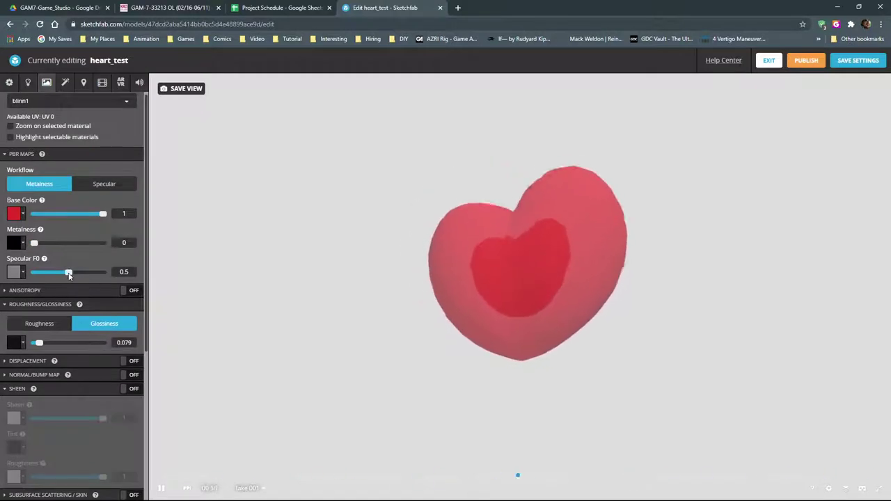
pyautogui.moveTo(69, 276)
pyautogui.mouseDown()
pyautogui.moveTo(87, 274)
pyautogui.moveTo(72, 275)
pyautogui.mouseUp()
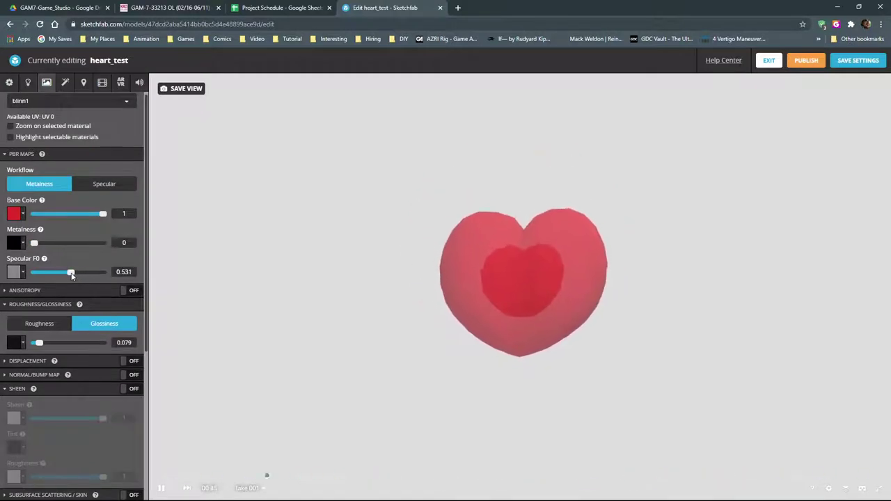
pyautogui.moveTo(40, 344); pyautogui.dragTo(68, 343)
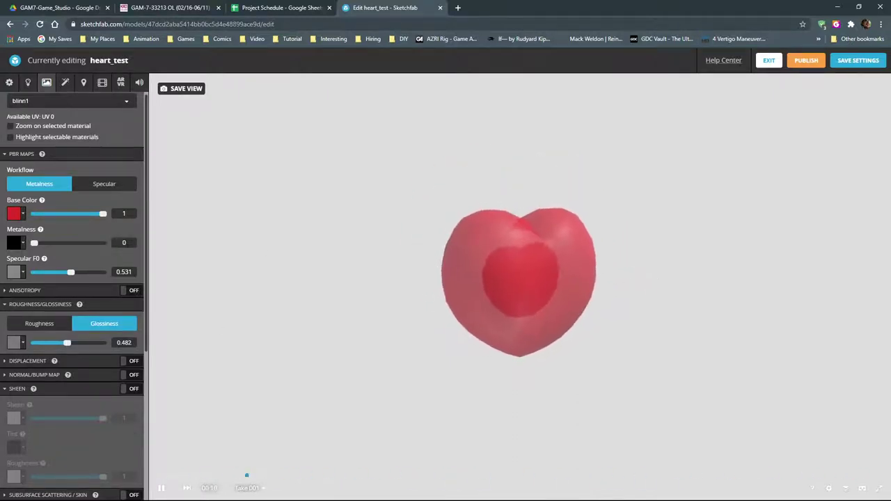
# Open the lighting settings and compare the heart with the environment switched off and on
pyautogui.click(28, 83)
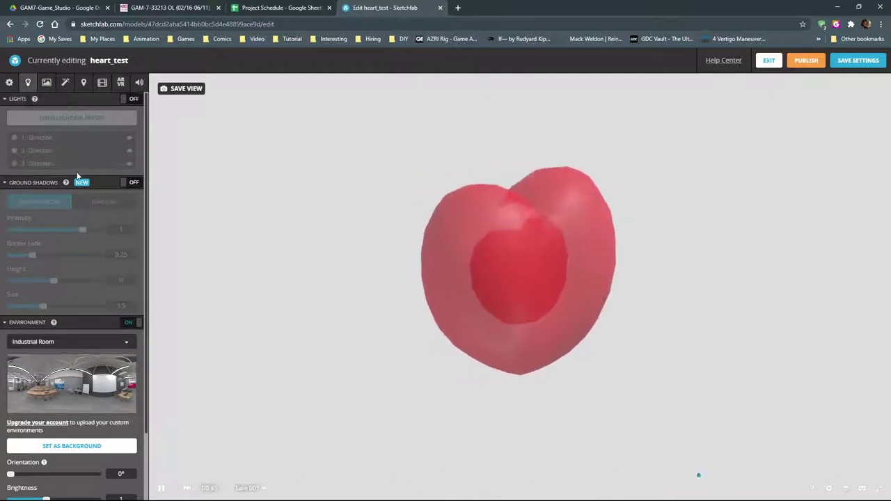
pyautogui.scroll(-2, 84, 240)
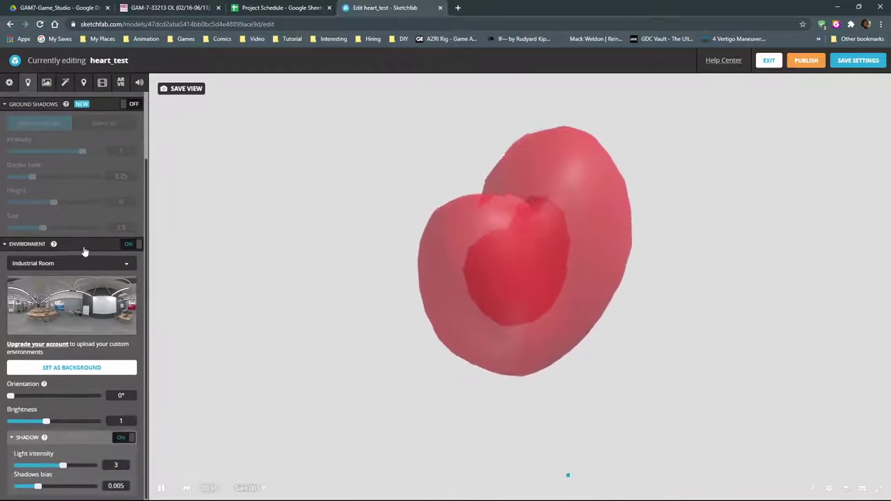
pyautogui.click(130, 245)
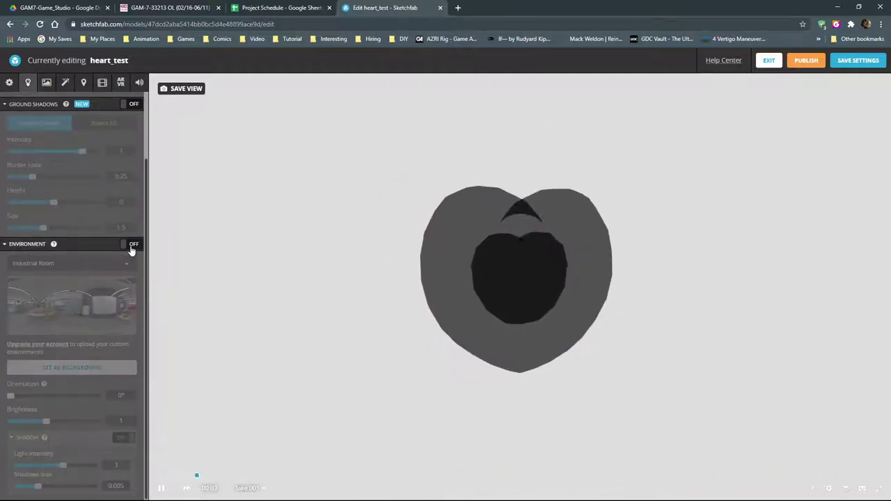
pyautogui.click(130, 245)
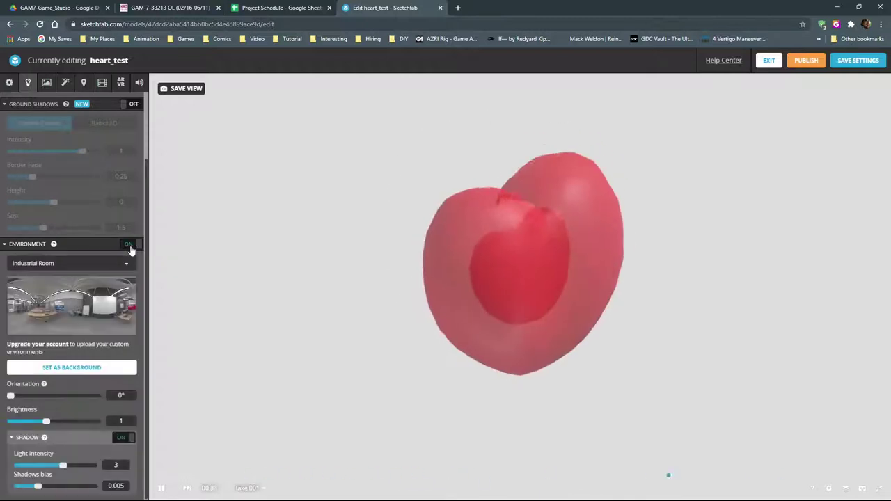
# Browse the available environments and try the Studio environment on the heart
pyautogui.click(87, 265)
pyautogui.scroll(-2, 89, 313)
pyautogui.scroll(-9, 89, 339)
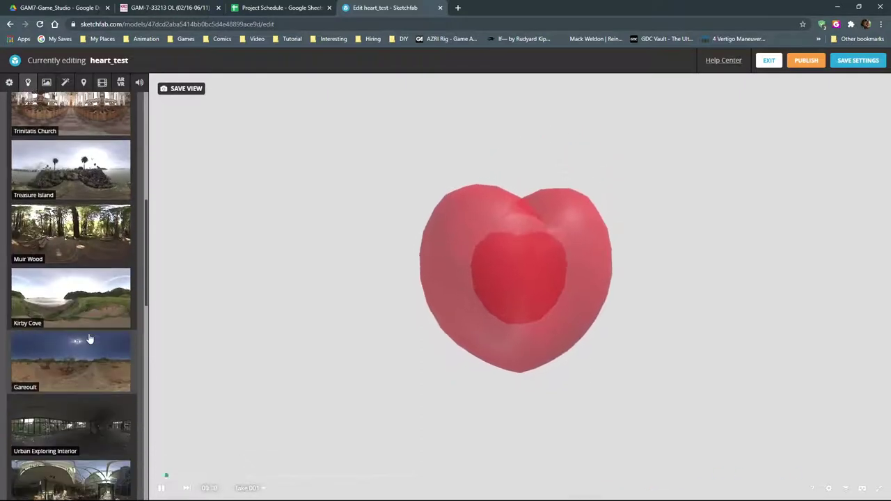
pyautogui.scroll(-2, 89, 339)
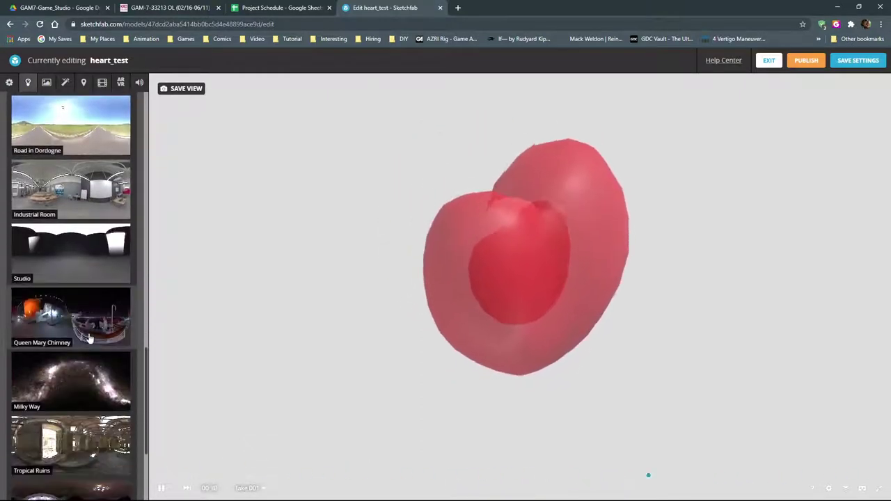
pyautogui.click(87, 267)
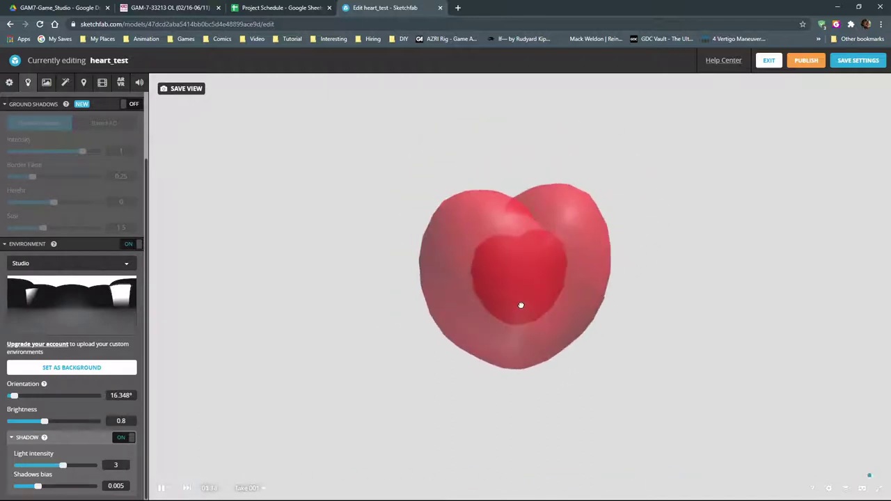
# Try the Studio Soft and royal_esplanade_4k_desaturated environments on the heart
pyautogui.scroll(1, 72, 319)
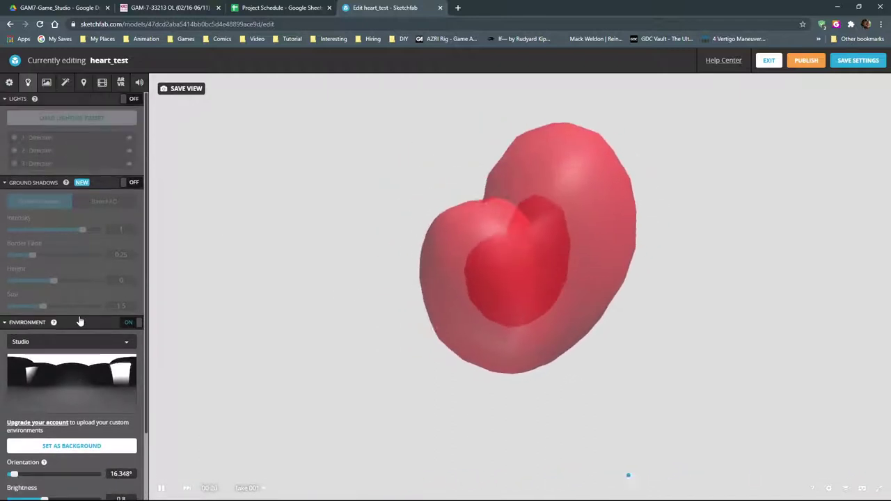
pyautogui.click(72, 319)
pyautogui.scroll(-3, 80, 347)
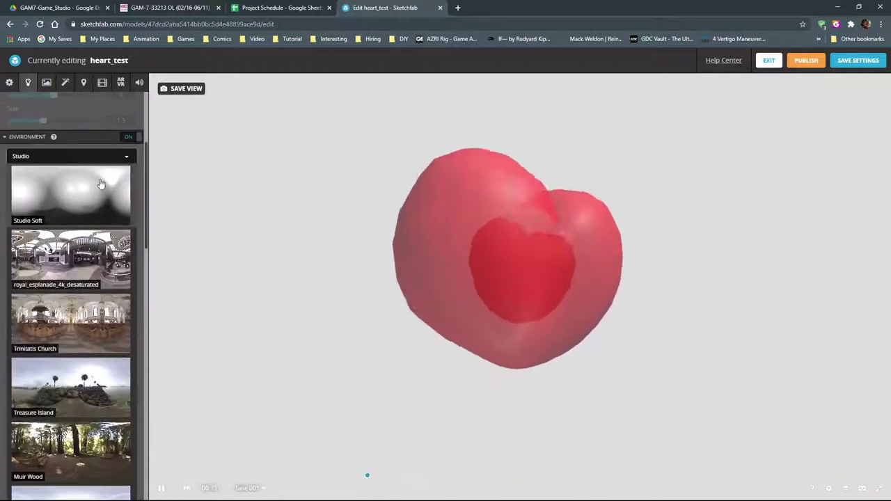
pyautogui.click(100, 189)
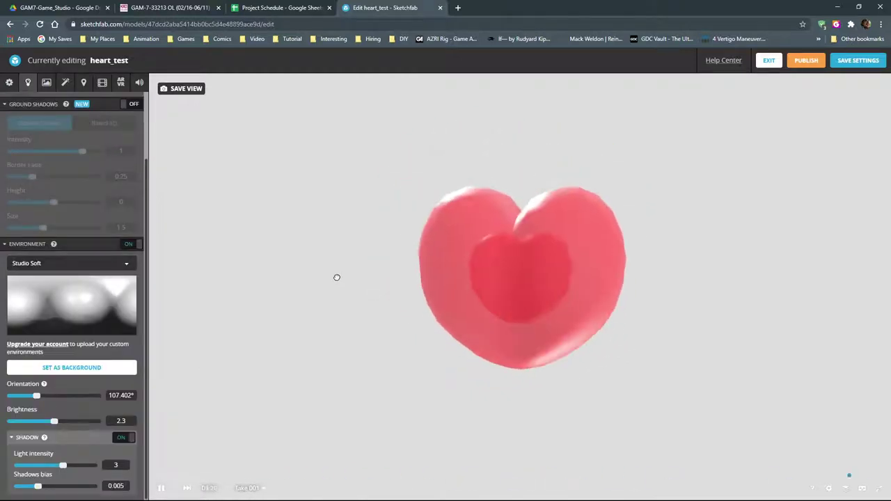
pyautogui.click(114, 265)
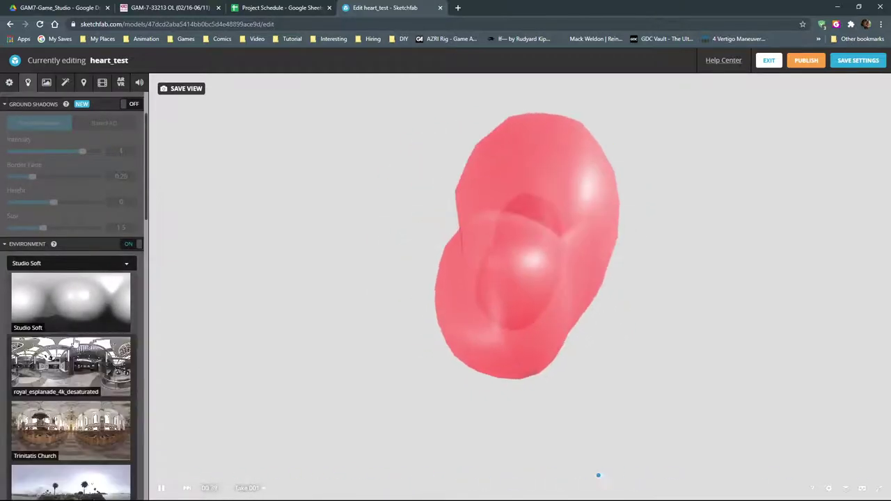
pyautogui.click(74, 345)
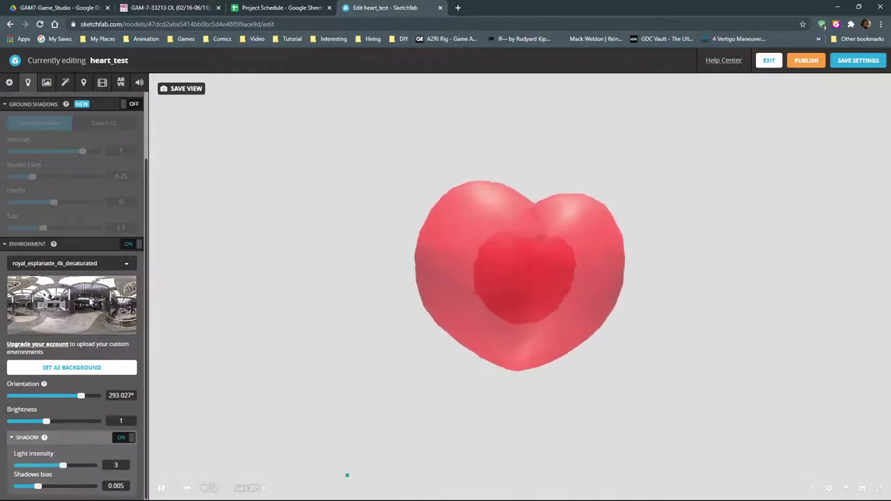
# Set the heart's lighting environment to Kirby Cove
pyautogui.click(84, 265)
pyautogui.scroll(-5, 70, 363)
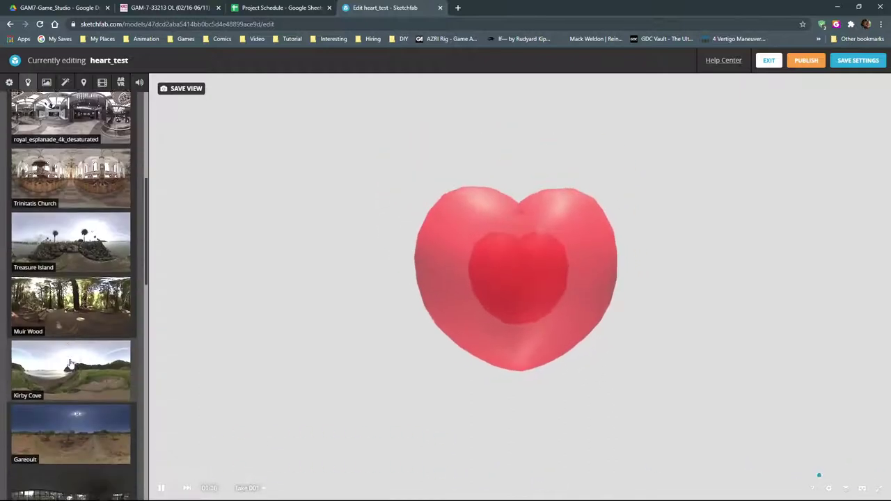
pyautogui.click(70, 230)
pyautogui.scroll(2, 93, 312)
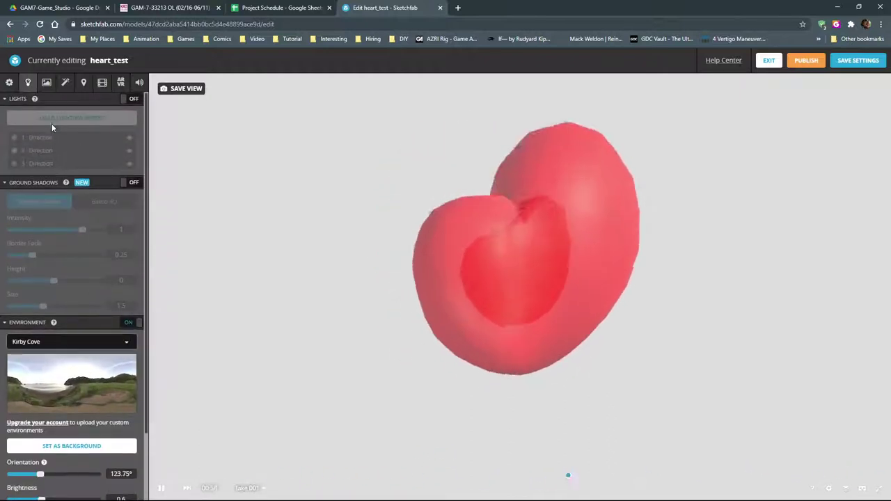
# Try ground shadows with the Kirby Cove environment switched off and back on
pyautogui.click(133, 184)
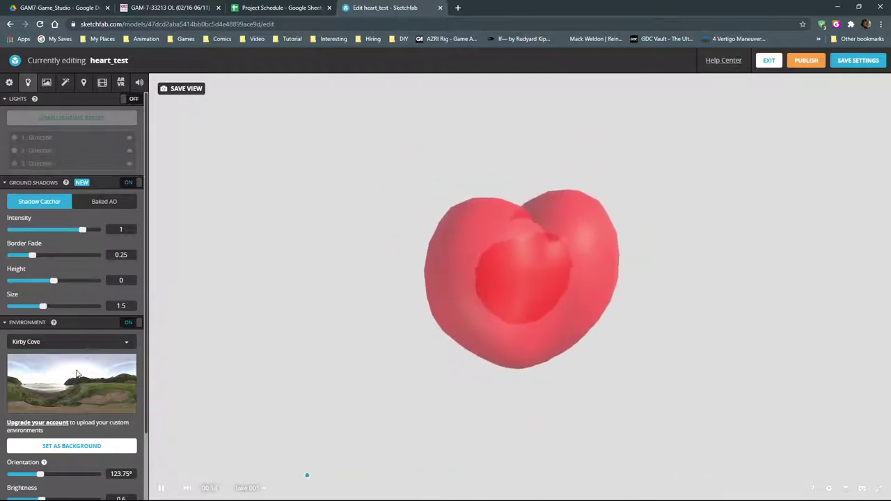
pyautogui.click(128, 322)
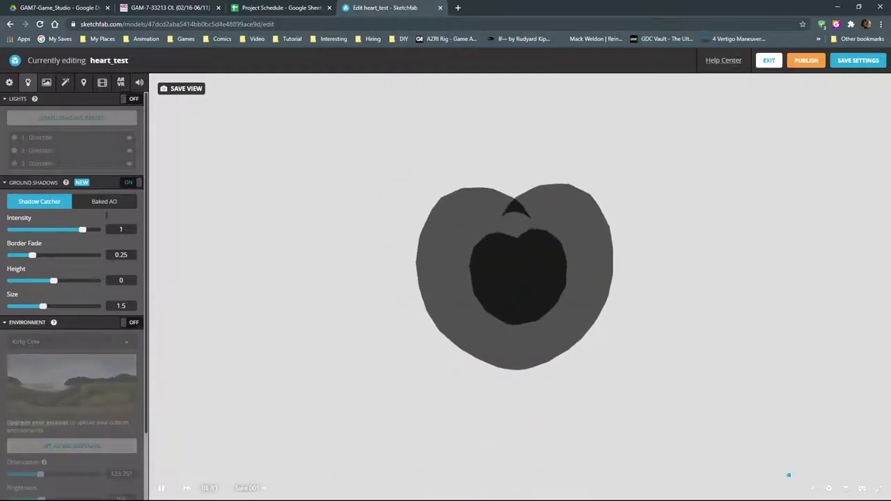
pyautogui.click(129, 322)
# Set the Kirby Cove environment's brightness to 0.6944
pyautogui.scroll(-1, 71, 390)
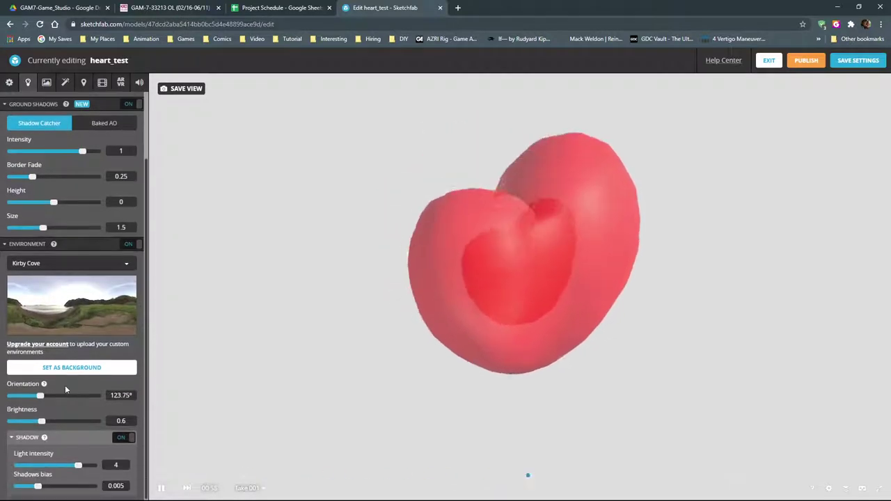
pyautogui.moveTo(42, 421)
pyautogui.mouseDown()
pyautogui.moveTo(69, 420)
pyautogui.moveTo(42, 420)
pyautogui.mouseUp()
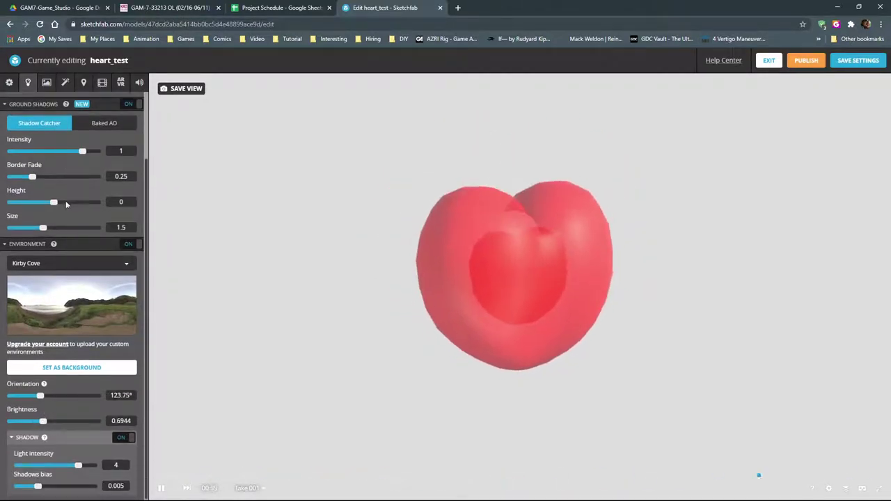
# Turn off the ground shadows and enable the scene's three directional lights
pyautogui.scroll(1, 65, 202)
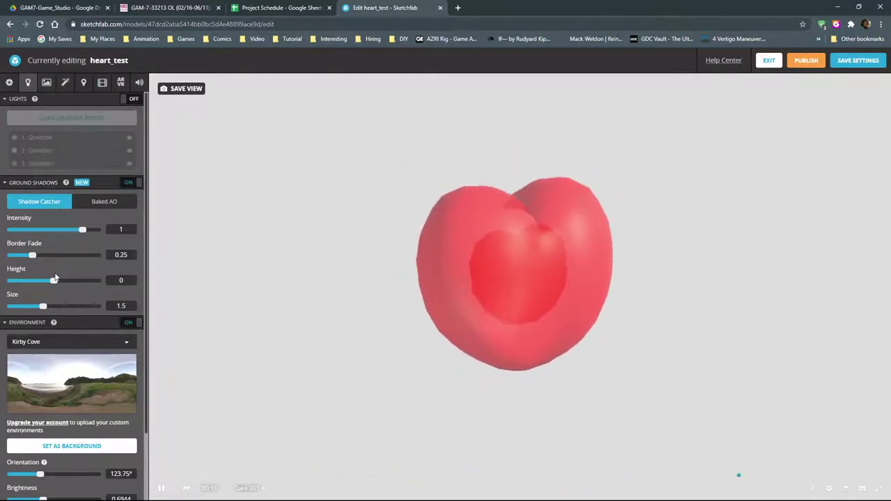
pyautogui.click(131, 182)
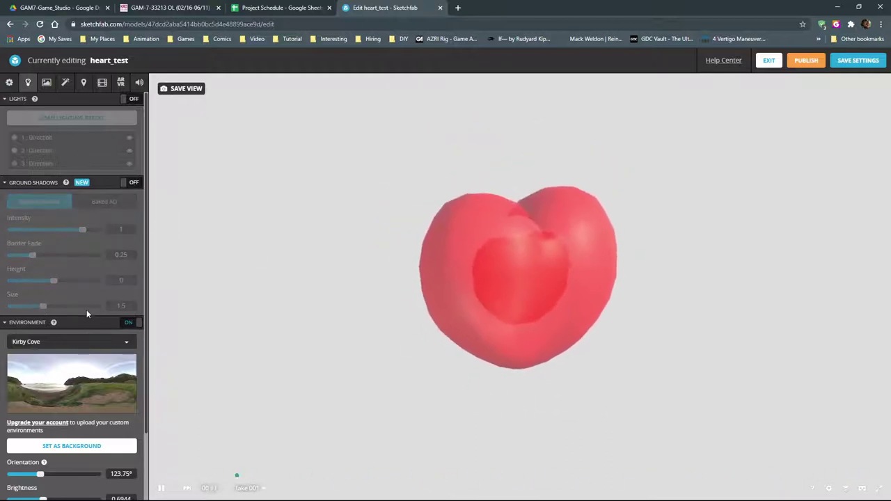
pyautogui.click(132, 99)
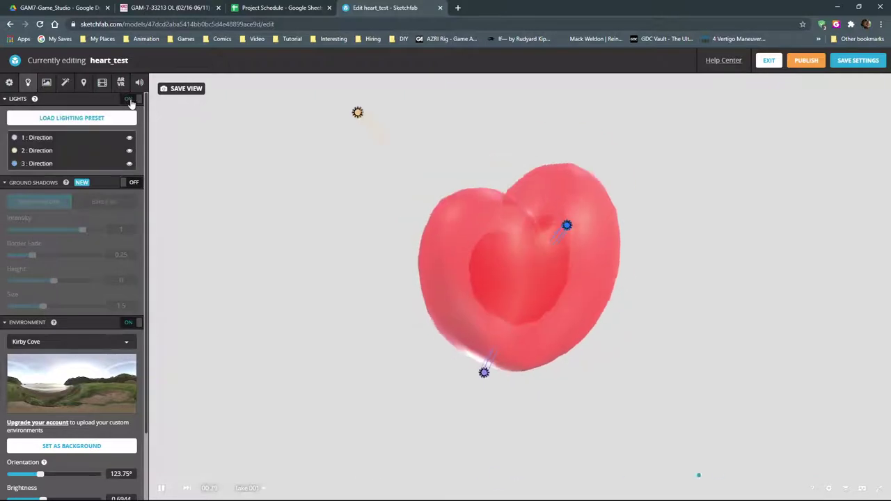
# Turn off the Kirby Cove environment and move the first directional light slightly, keeping its type as Direction
pyautogui.click(129, 324)
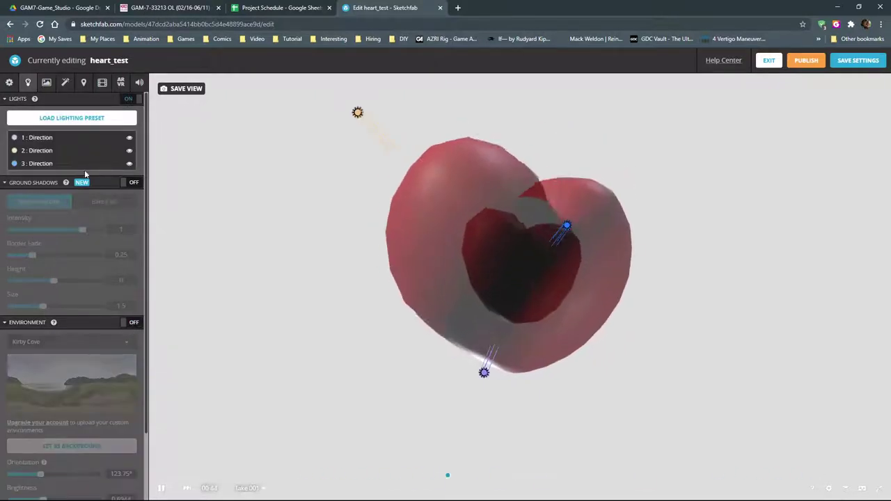
pyautogui.click(64, 138)
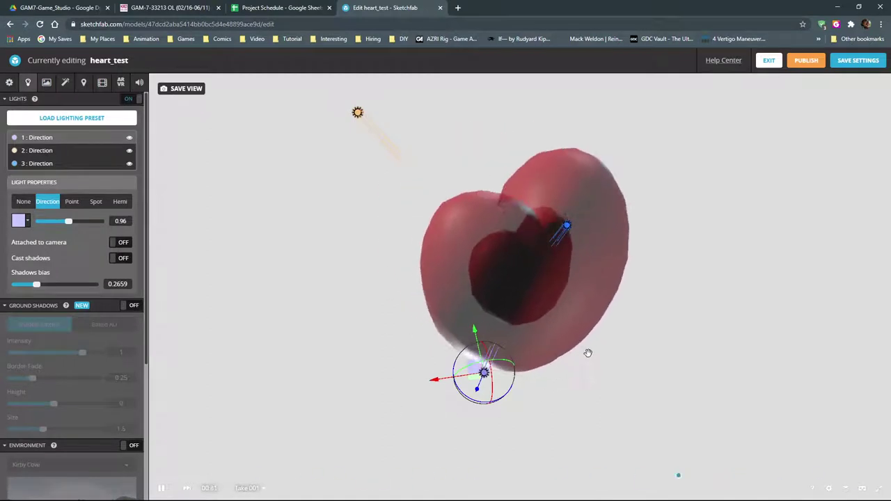
pyautogui.moveTo(476, 328)
pyautogui.mouseDown()
pyautogui.moveTo(459, 255)
pyautogui.moveTo(479, 341)
pyautogui.mouseUp()
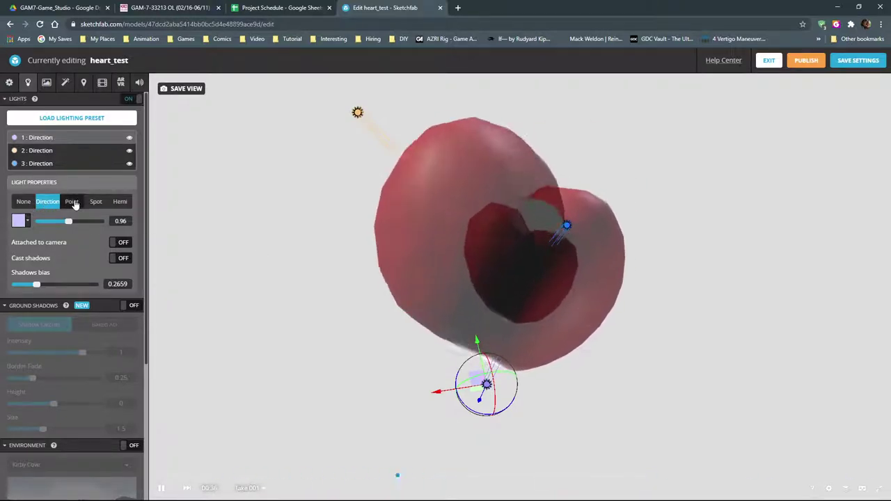
pyautogui.click(73, 202)
pyautogui.click(48, 202)
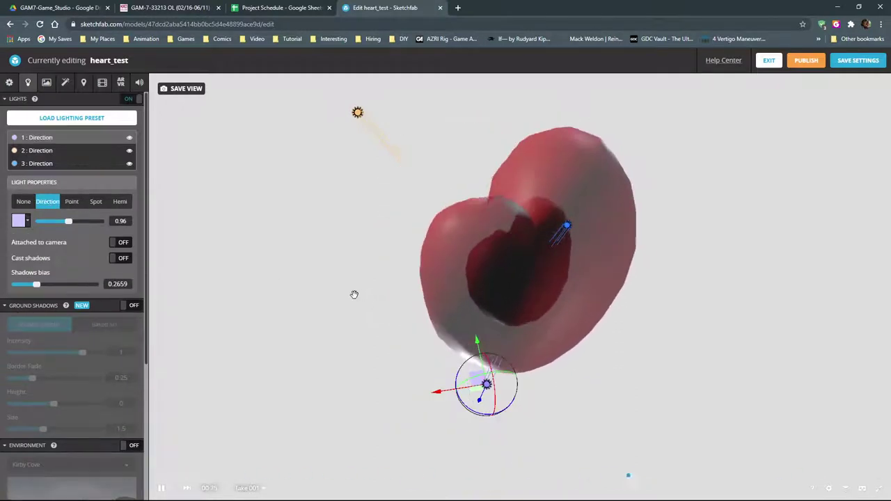
# Examine from several angles and distances how the three directional lights fall on the heart
pyautogui.moveTo(355, 295); pyautogui.dragTo(256, 339)
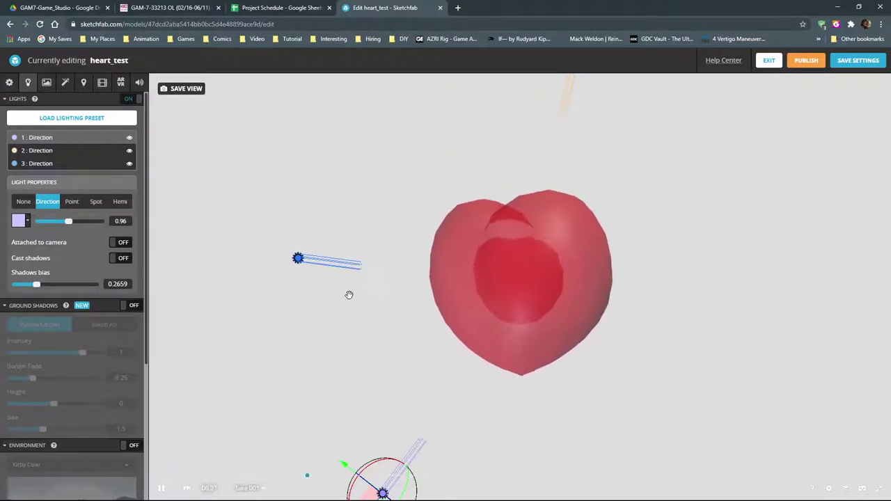
pyautogui.moveTo(348, 294); pyautogui.dragTo(544, 286)
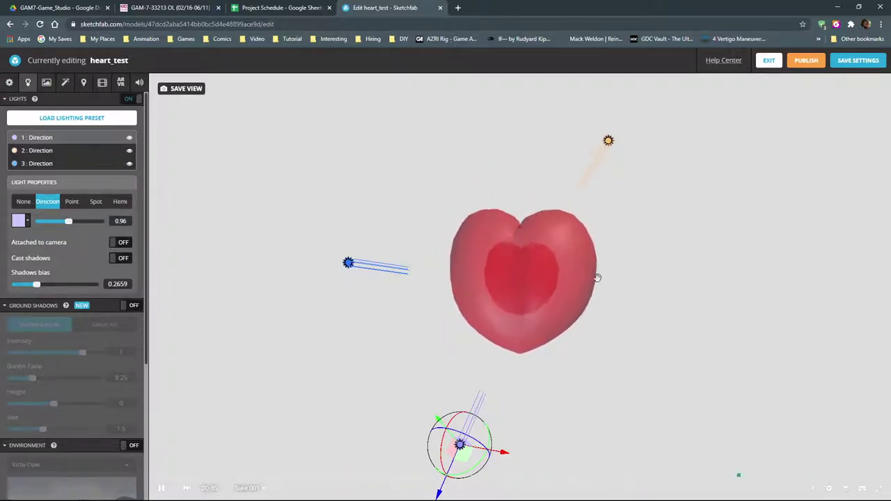
pyautogui.moveTo(535, 300); pyautogui.dragTo(493, 327)
pyautogui.scroll(-3, 493, 327)
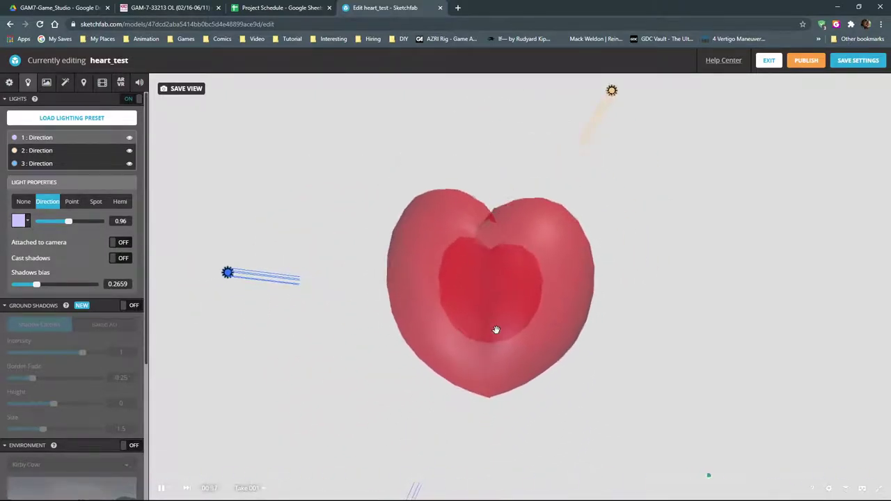
pyautogui.scroll(-3, 496, 329)
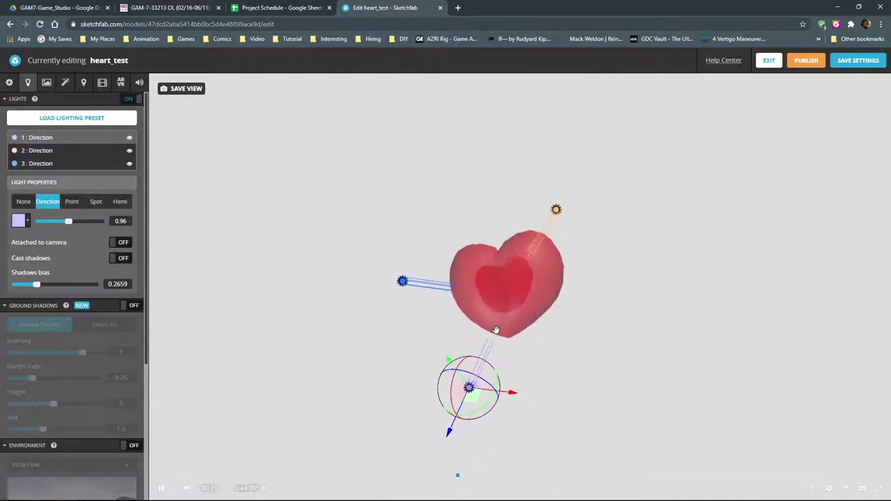
pyautogui.scroll(3, 496, 329)
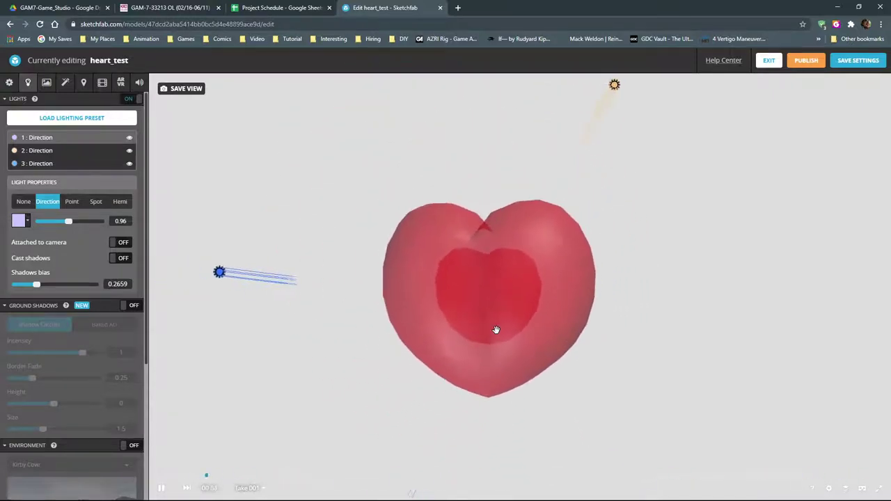
pyautogui.scroll(-1, 496, 330)
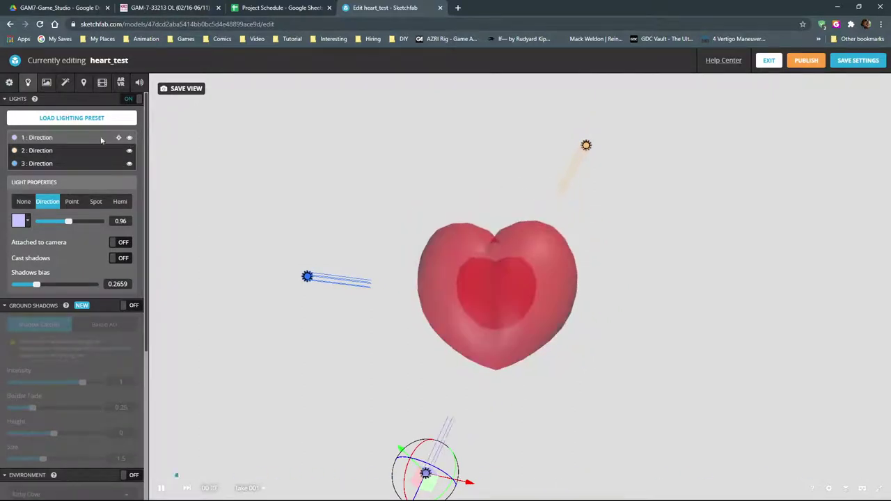
# Change the first directional light's colour to yellow (#EAD22F) and raise its intensity to 3.9561
pyautogui.click(19, 221)
pyautogui.moveTo(74, 253)
pyautogui.mouseDown()
pyautogui.moveTo(89, 249)
pyautogui.moveTo(34, 244)
pyautogui.moveTo(42, 256)
pyautogui.mouseUp()
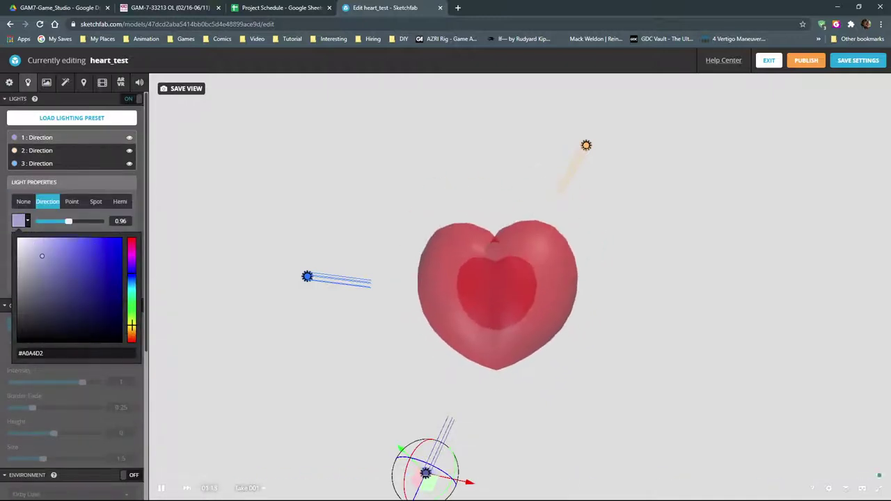
pyautogui.moveTo(132, 326); pyautogui.dragTo(132, 325)
pyautogui.moveTo(98, 265); pyautogui.dragTo(100, 247)
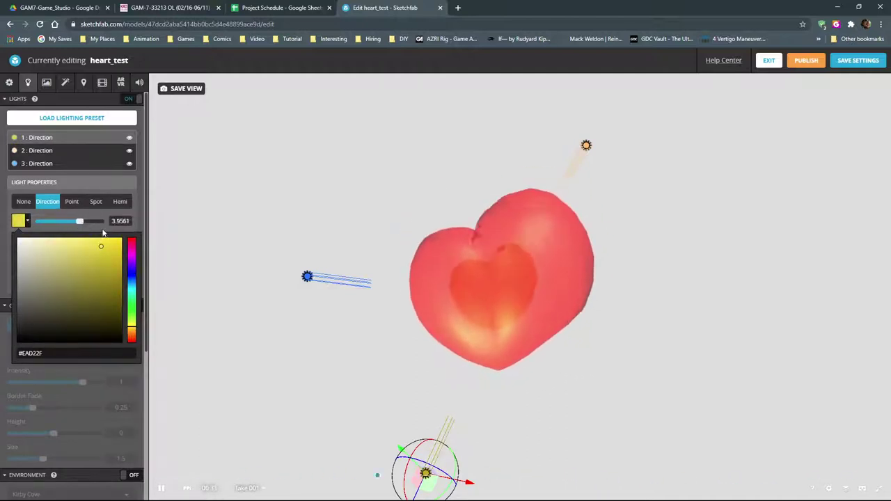
pyautogui.click(105, 234)
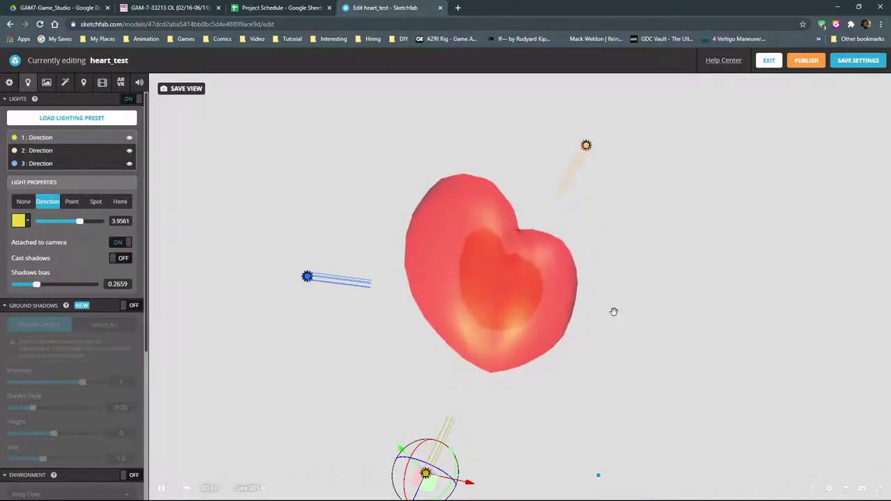
# Test camera attachment and shadow casting on the yellow directional light, and switch both off again
pyautogui.moveTo(614, 311); pyautogui.dragTo(517, 311)
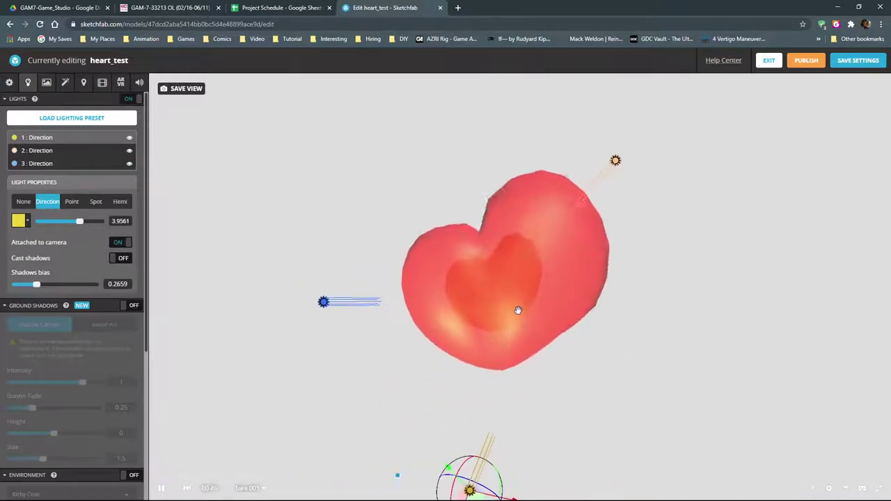
pyautogui.click(119, 260)
pyautogui.moveTo(393, 313); pyautogui.dragTo(213, 303)
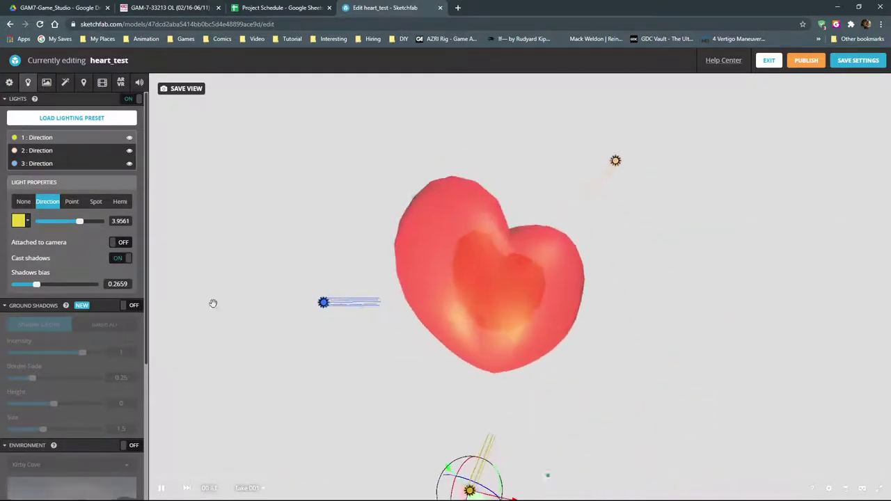
pyautogui.click(119, 258)
pyautogui.moveTo(328, 331); pyautogui.dragTo(279, 322)
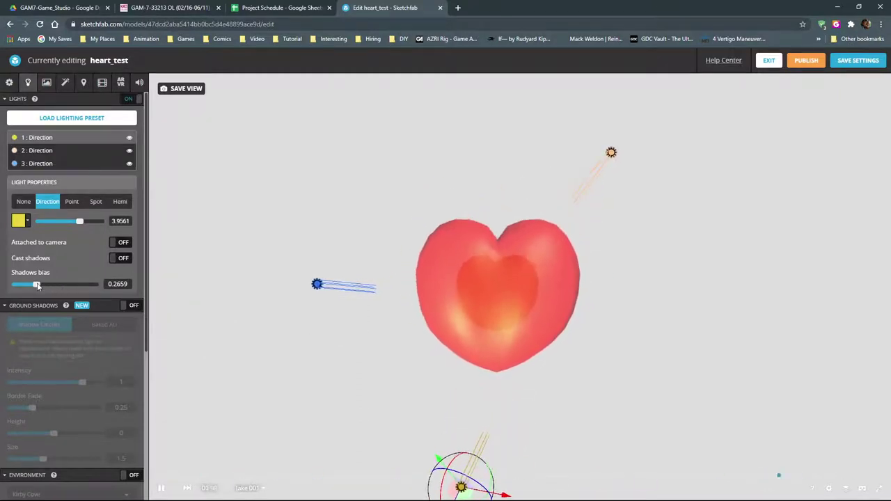
# Set the yellow directional light's shadows bias to 0.224 and its intensity to 1.1863
pyautogui.moveTo(38, 286)
pyautogui.mouseDown()
pyautogui.moveTo(22, 286)
pyautogui.moveTo(60, 284)
pyautogui.moveTo(22, 284)
pyautogui.moveTo(73, 285)
pyautogui.moveTo(31, 286)
pyautogui.mouseUp()
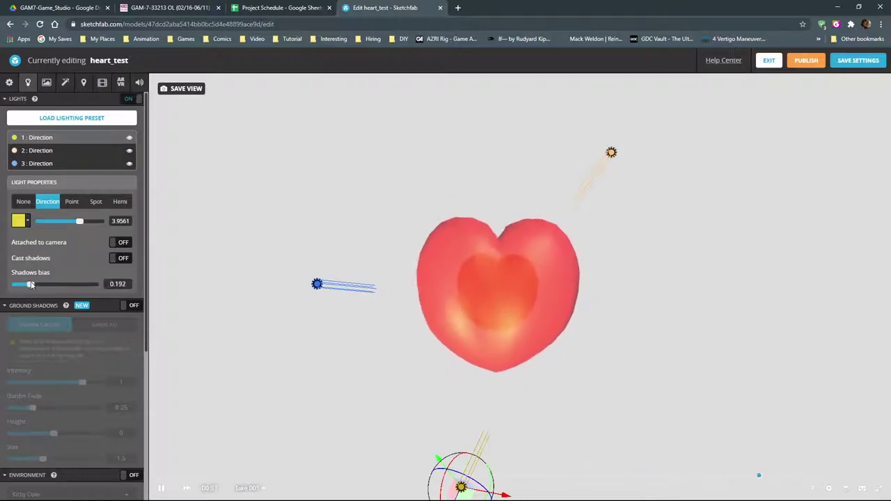
pyautogui.moveTo(348, 323); pyautogui.dragTo(328, 327)
pyautogui.moveTo(80, 221); pyautogui.dragTo(62, 222)
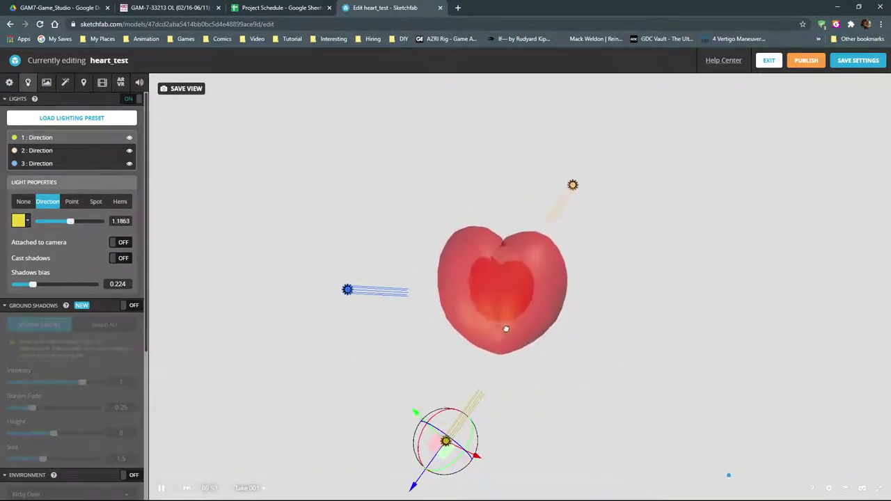
pyautogui.moveTo(506, 328)
pyautogui.mouseDown()
pyautogui.moveTo(652, 325)
pyautogui.moveTo(513, 325)
pyautogui.mouseUp()
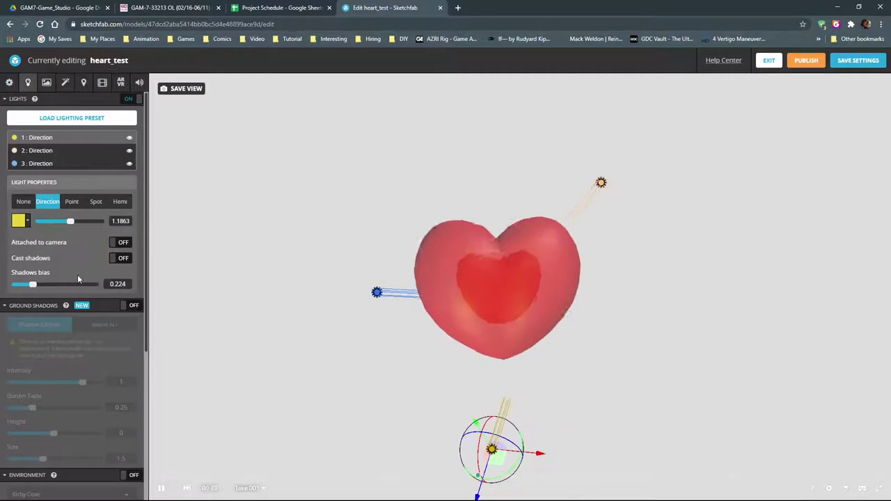
# Turn the Kirby Cove environment back on and set it as the scene's background
pyautogui.scroll(-3, 98, 337)
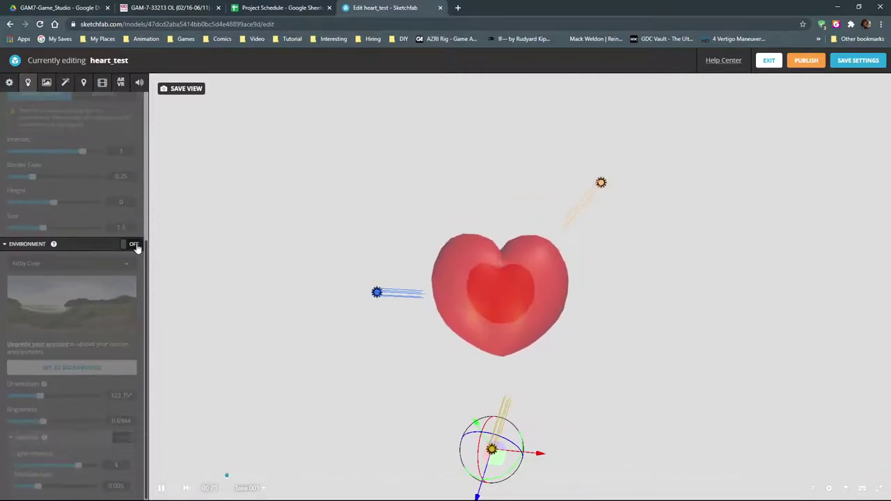
pyautogui.click(136, 246)
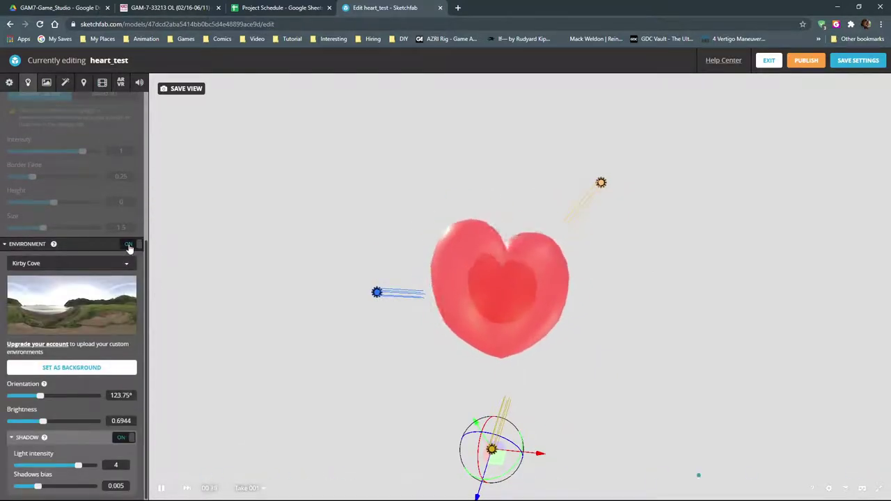
pyautogui.click(129, 244)
pyautogui.click(131, 246)
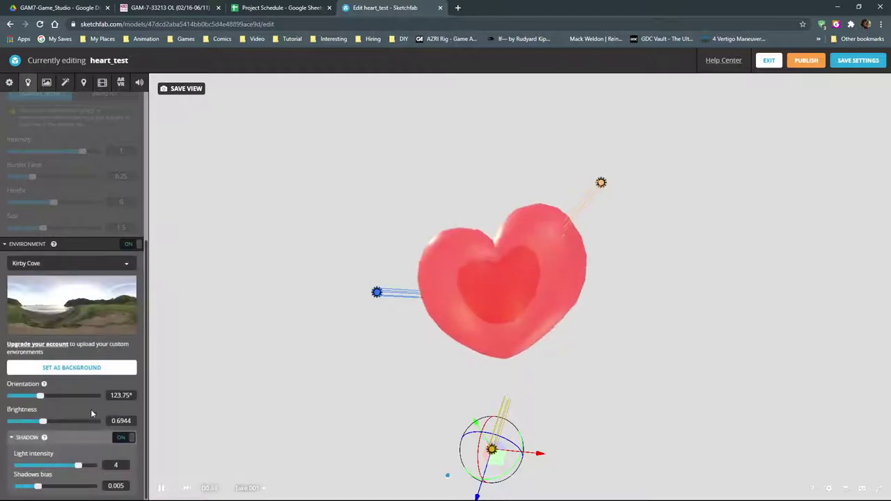
pyautogui.click(82, 371)
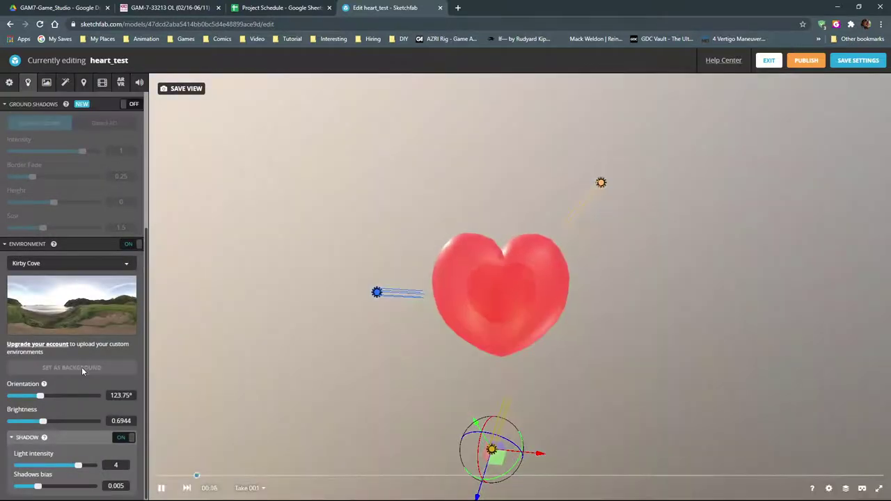
pyautogui.scroll(-10, 309, 316)
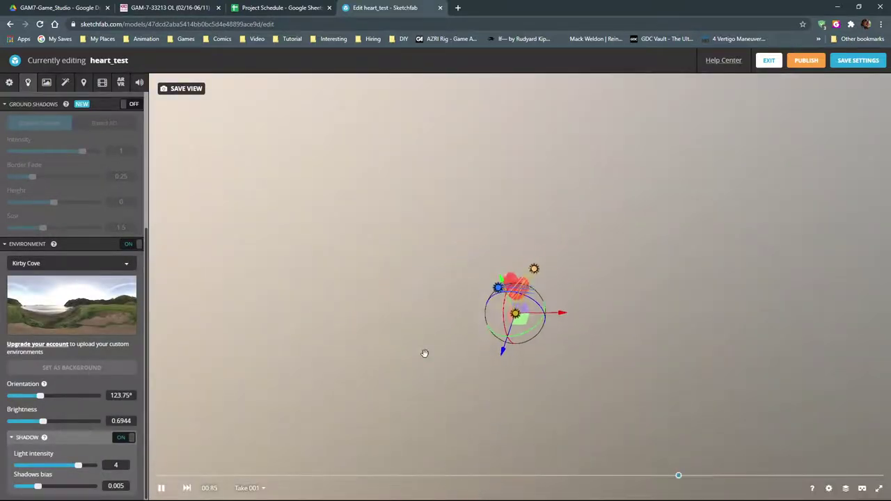
pyautogui.scroll(5, 425, 355)
pyautogui.scroll(5, 414, 342)
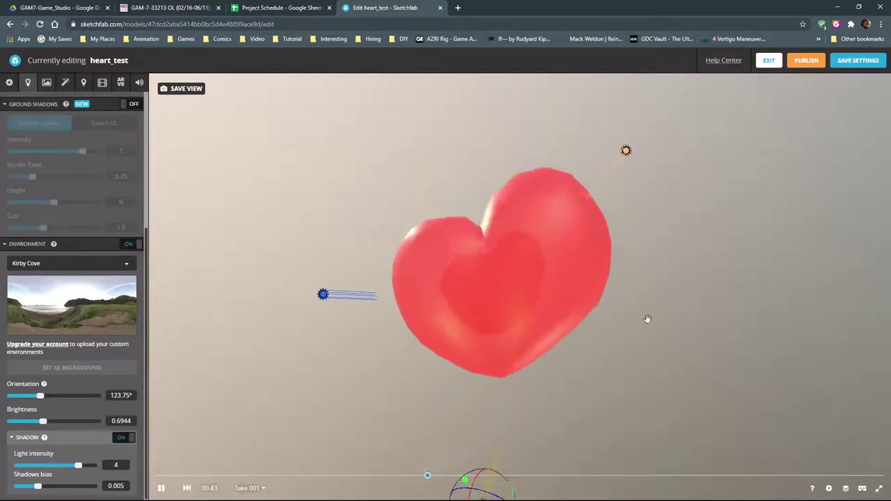
pyautogui.moveTo(472, 373); pyautogui.dragTo(387, 367)
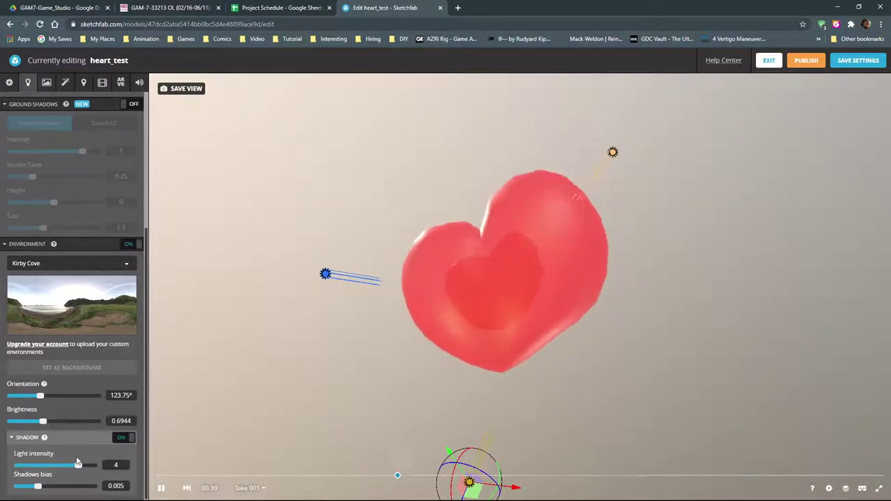
# Compare the heart's look with the Kirby Cove environment switched off and back on
pyautogui.click(134, 246)
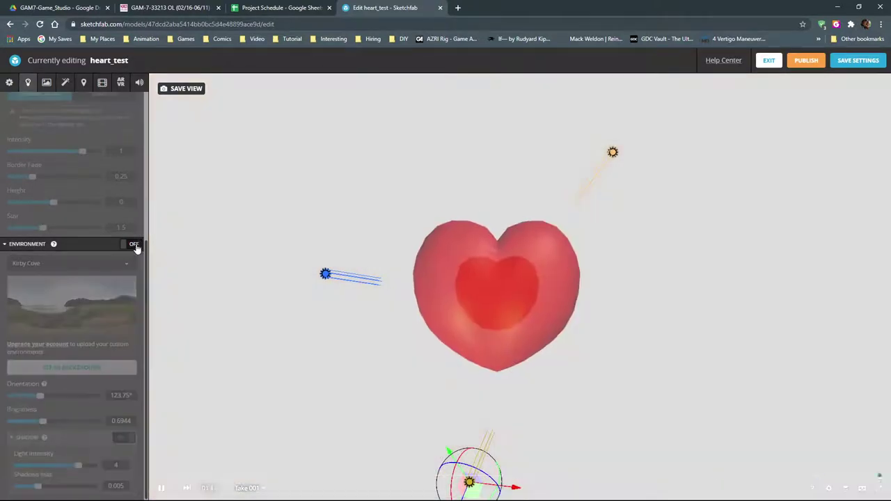
pyautogui.click(134, 245)
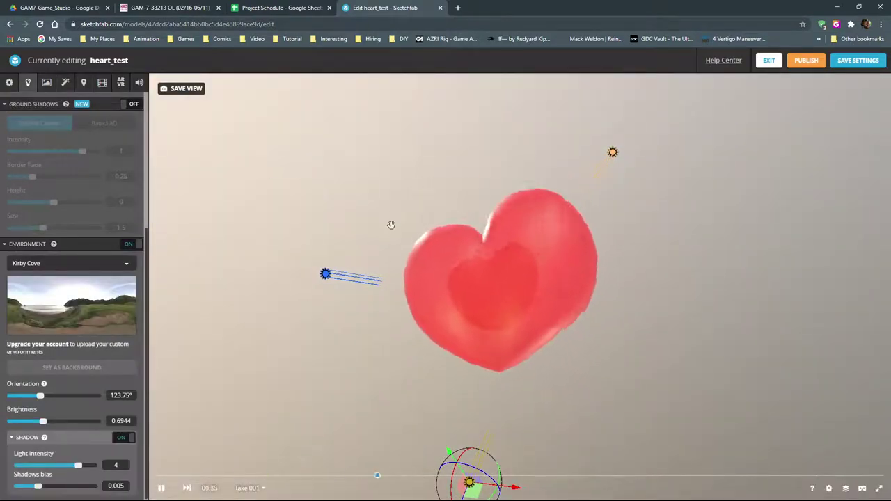
pyautogui.scroll(3, 395, 231)
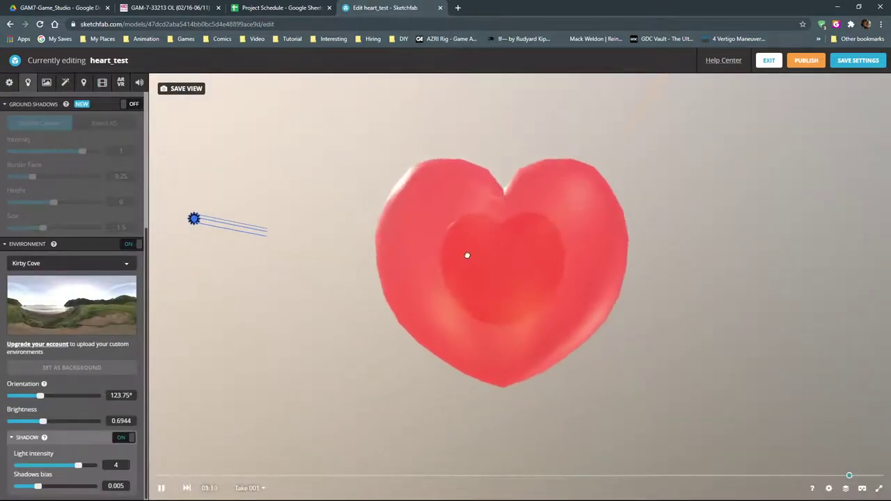
pyautogui.scroll(-2, 480, 261)
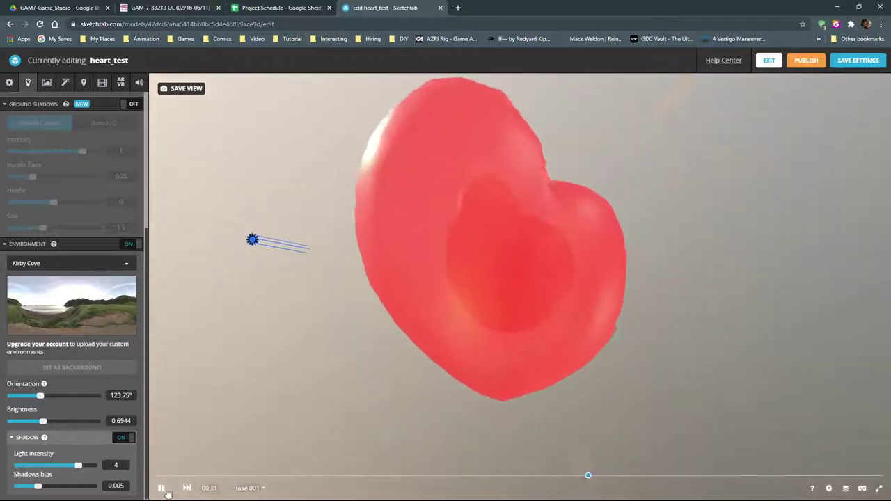
# Pause the animation at 00:40, frame the heart in a close angled view and save that view
pyautogui.click(161, 488)
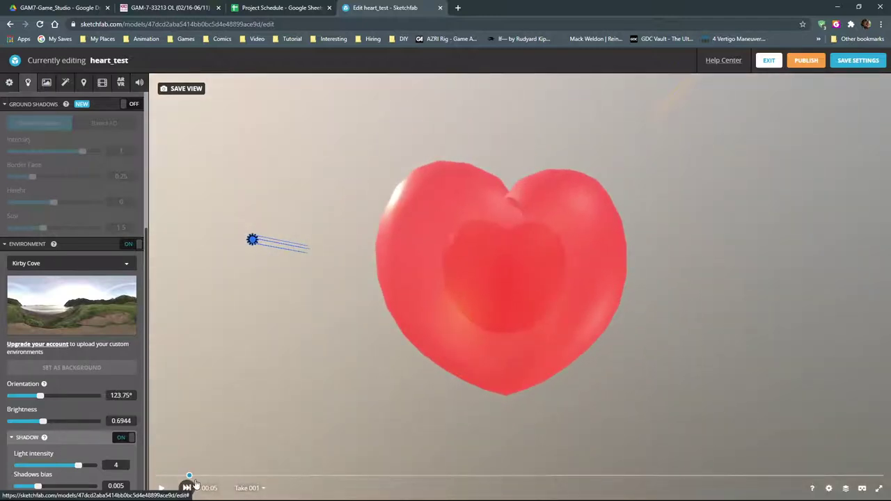
pyautogui.moveTo(188, 476); pyautogui.dragTo(402, 476)
pyautogui.moveTo(388, 406); pyautogui.dragTo(452, 309)
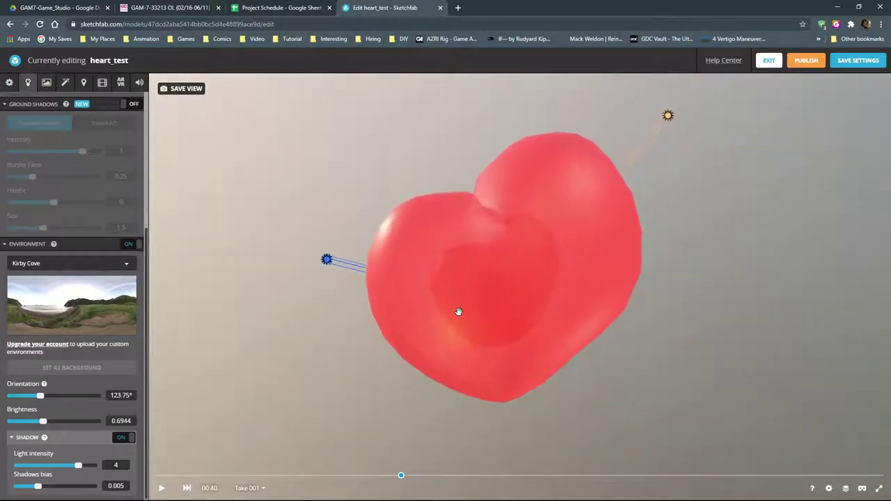
pyautogui.scroll(3, 455, 311)
pyautogui.scroll(-3, 463, 310)
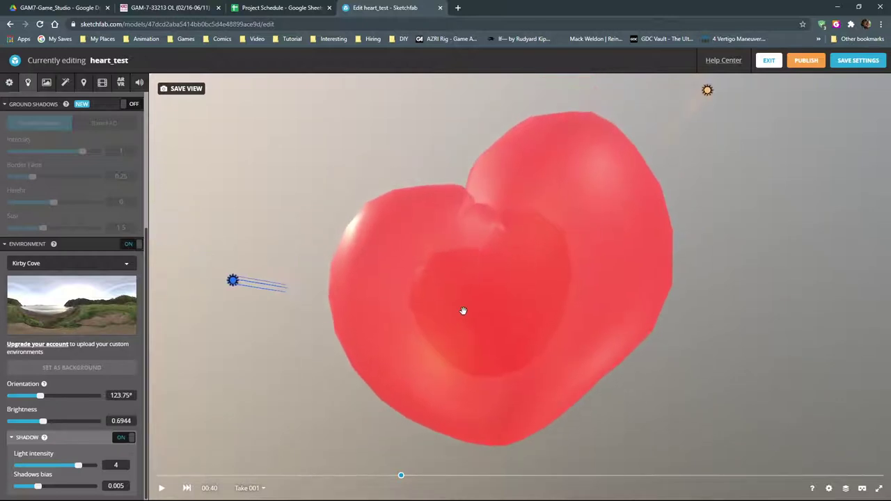
pyautogui.click(176, 90)
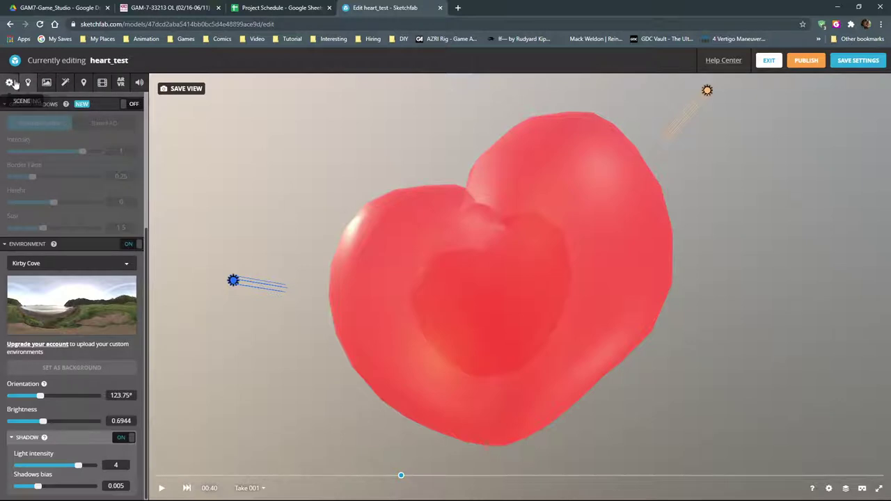
# Check the scene's shading options, then preview the heart with the wireframe on and the background off, restoring both settings
pyautogui.click(11, 83)
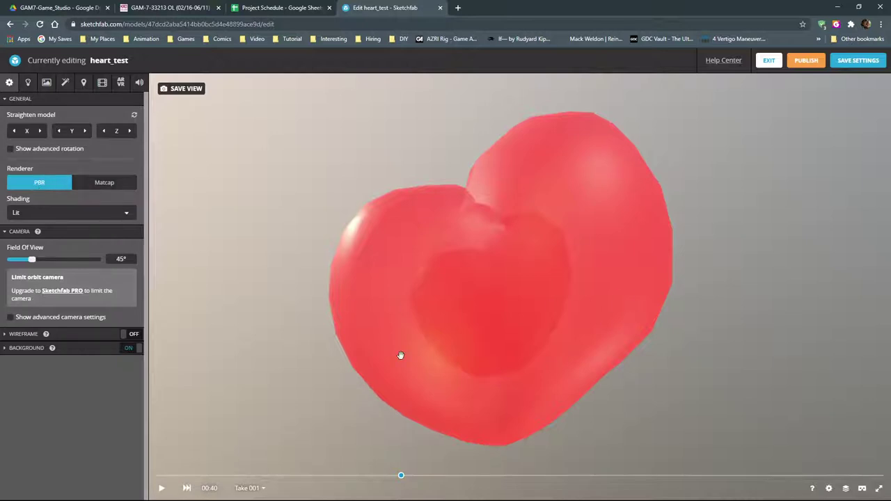
pyautogui.click(39, 214)
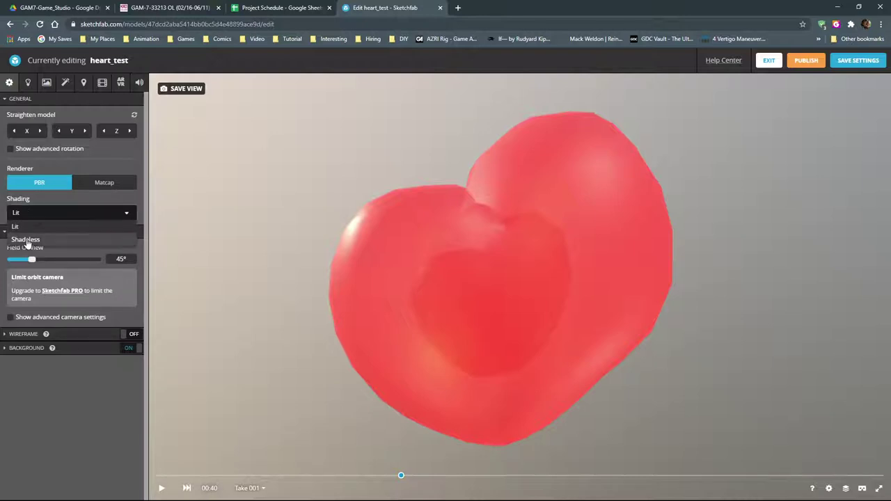
pyautogui.click(59, 201)
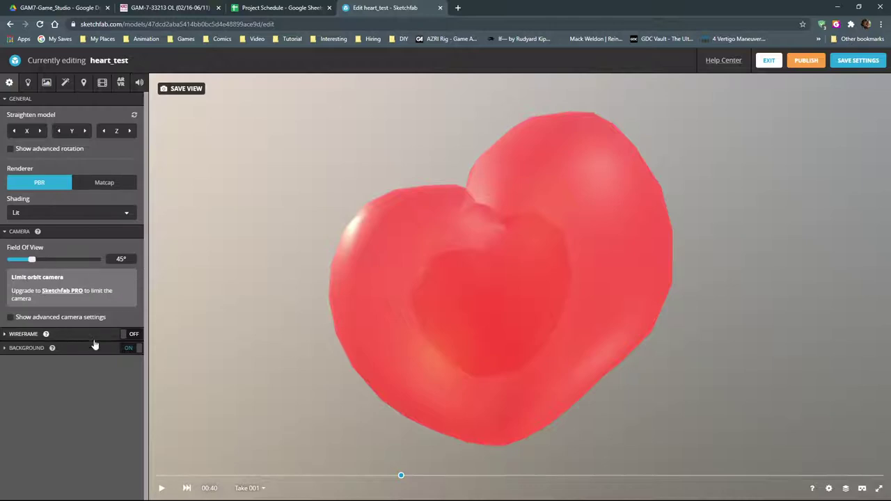
pyautogui.click(131, 335)
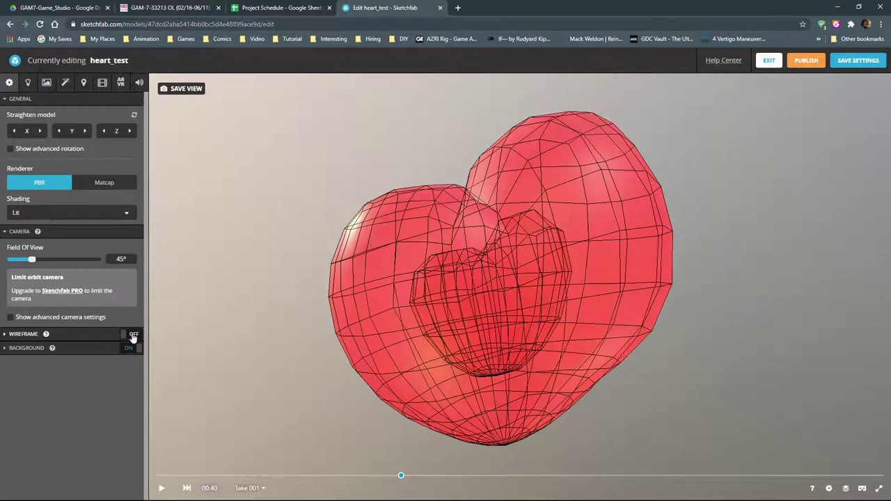
pyautogui.click(131, 335)
pyautogui.click(128, 350)
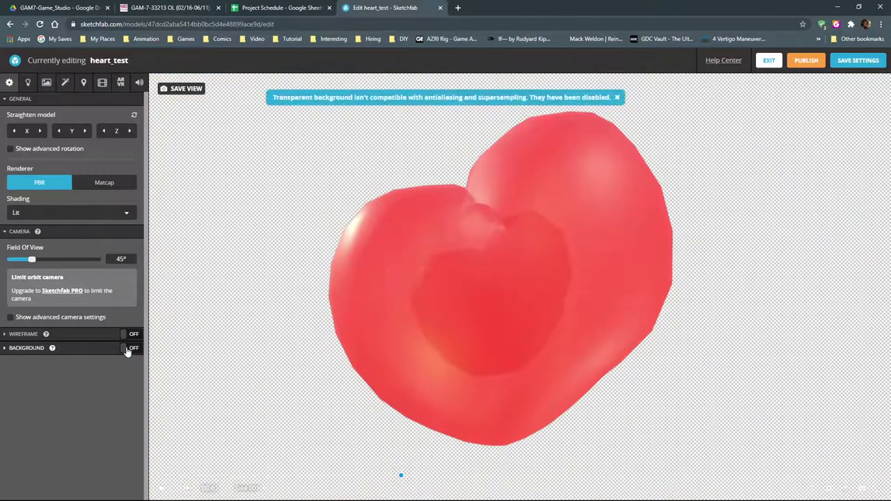
pyautogui.click(129, 349)
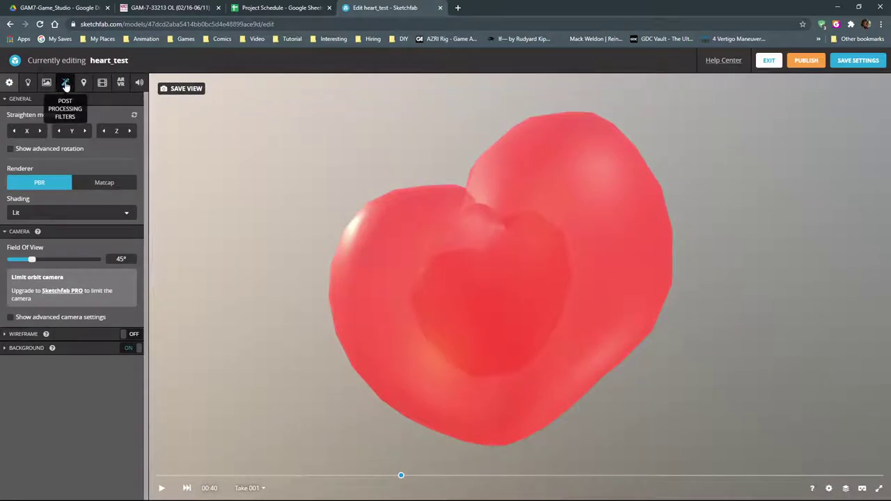
# Turn on the Bloom and Vignette post-processing filters and compare the heart with all filters switched off and back on
pyautogui.click(65, 82)
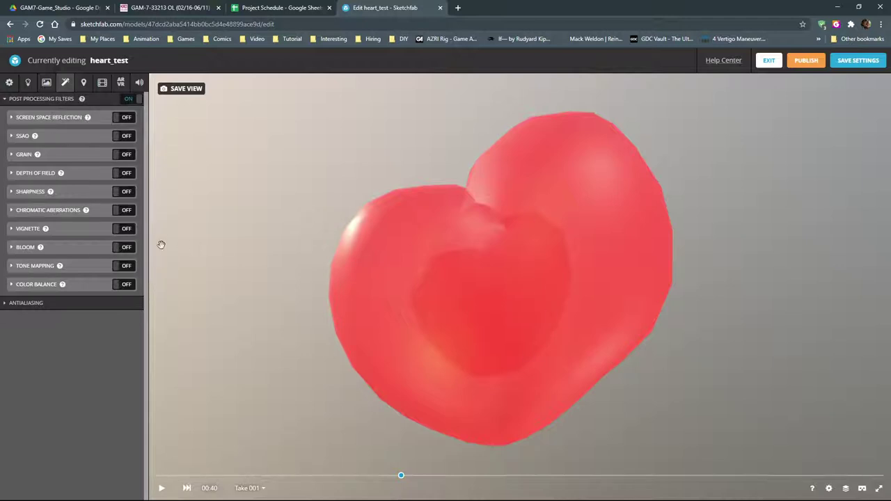
pyautogui.click(124, 248)
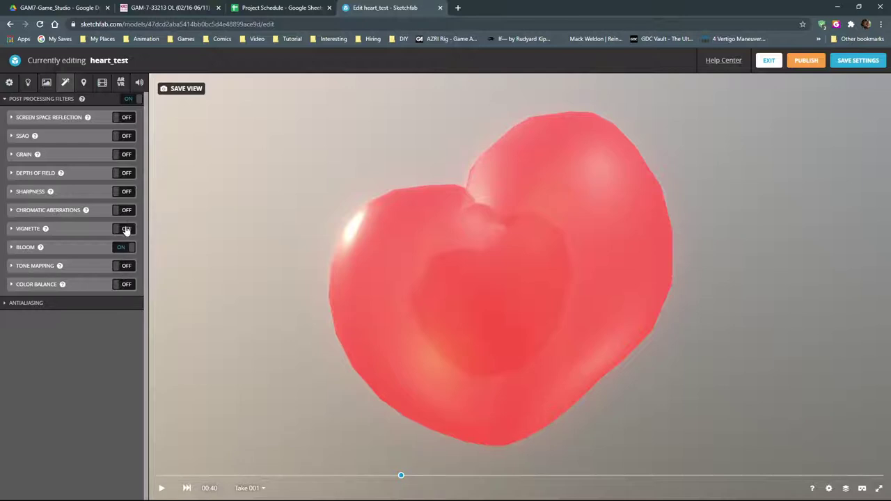
pyautogui.click(125, 230)
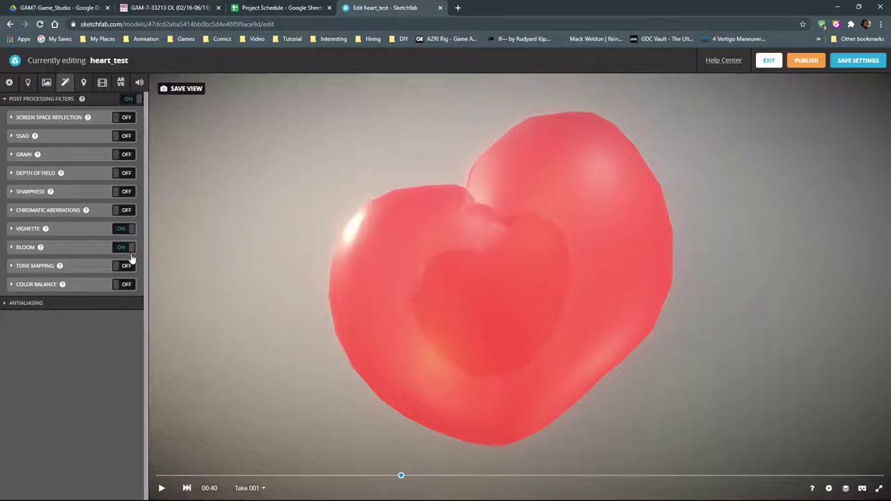
pyautogui.click(131, 100)
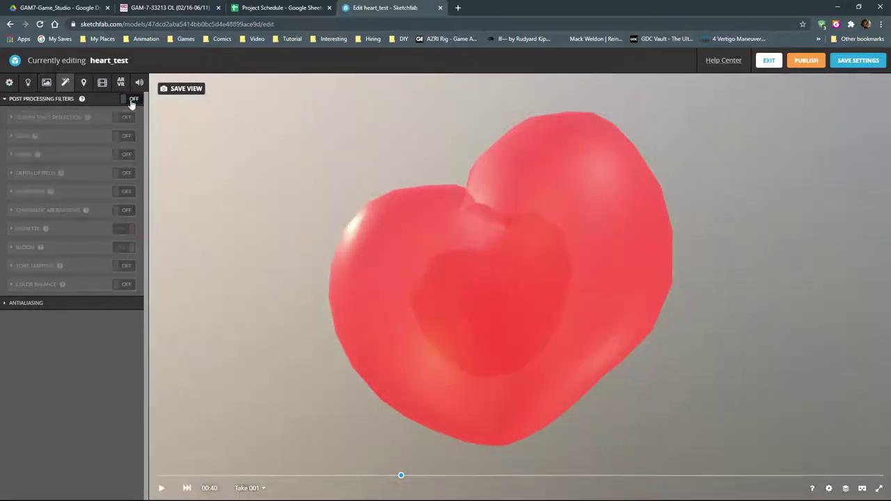
pyautogui.click(132, 99)
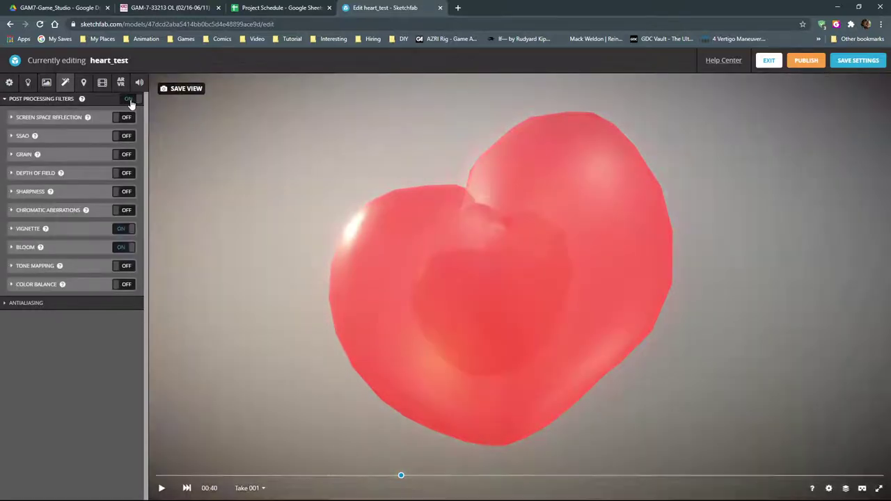
pyautogui.click(85, 83)
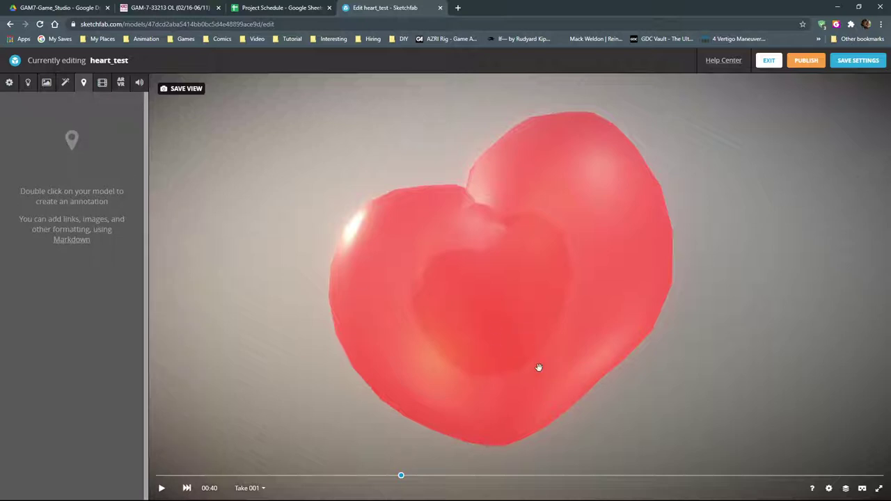
pyautogui.click(101, 84)
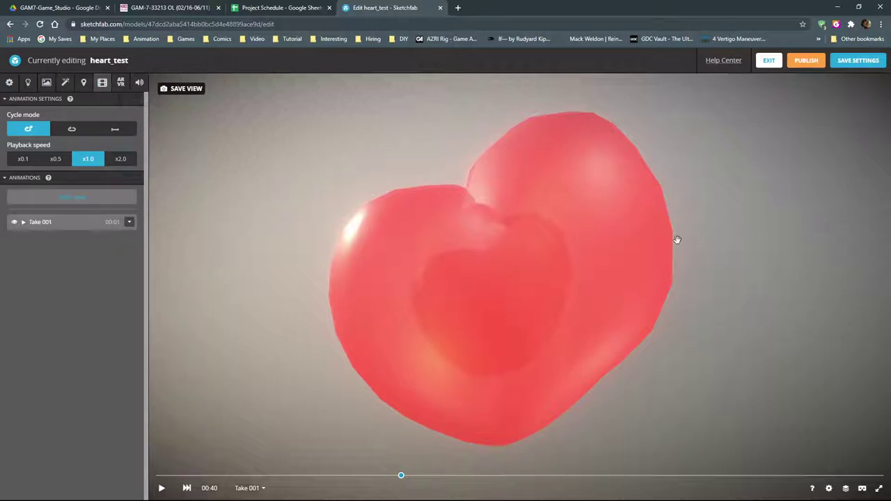
# Save the 3D settings and publish the model, copying its share link
pyautogui.click(858, 62)
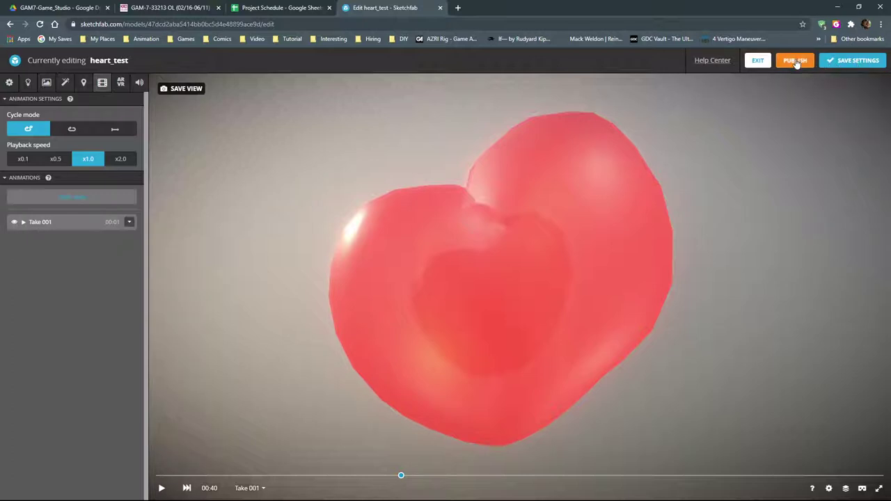
pyautogui.click(795, 60)
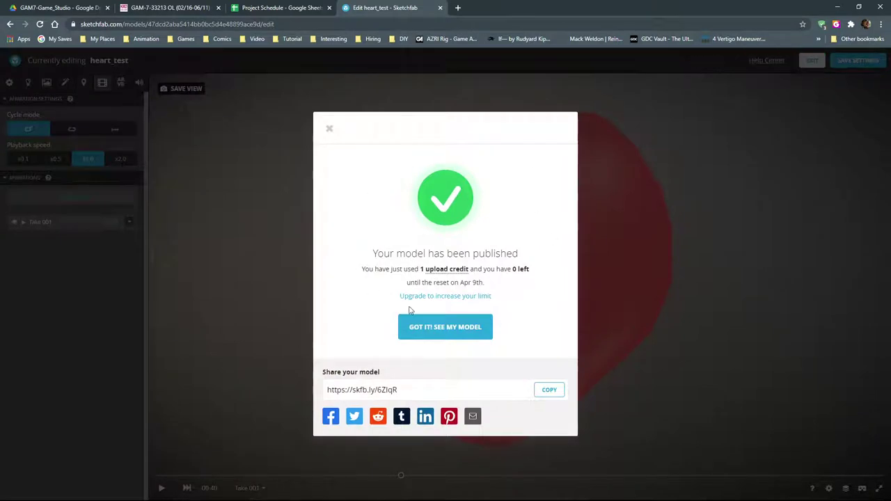
pyautogui.click(547, 392)
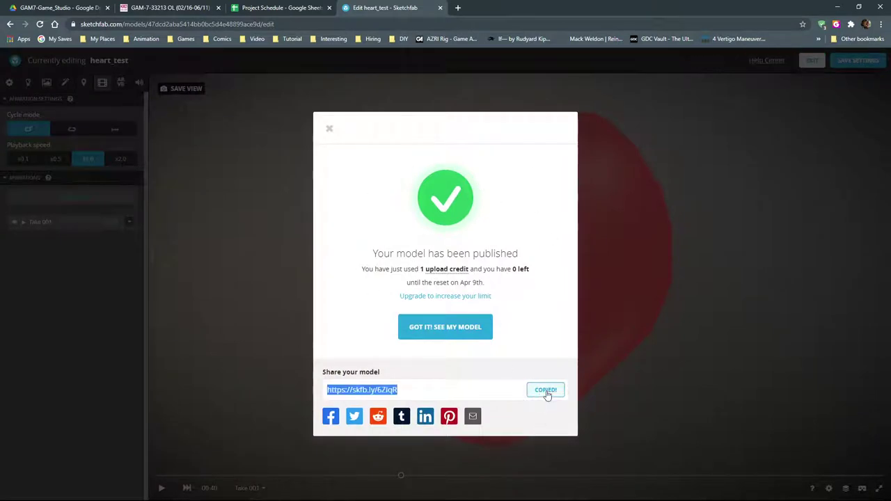
pyautogui.click(329, 128)
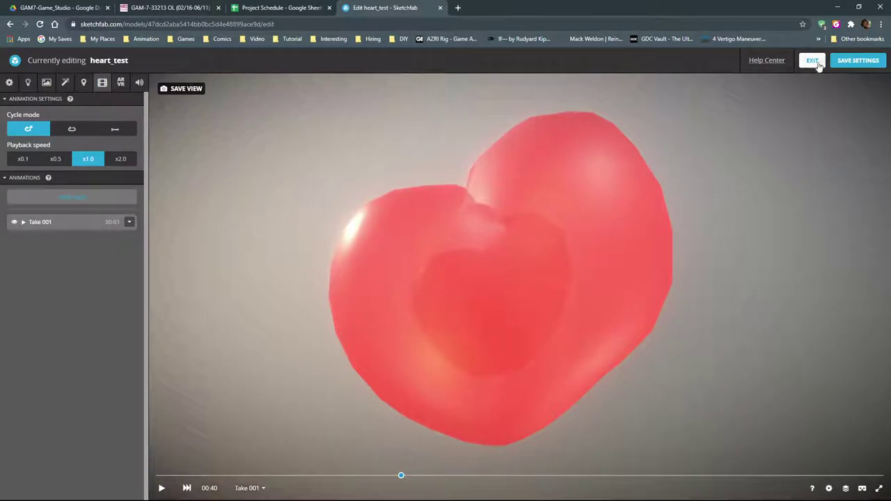
# Exit the 3D editor and save the model's description as "there it is!"
pyautogui.click(813, 61)
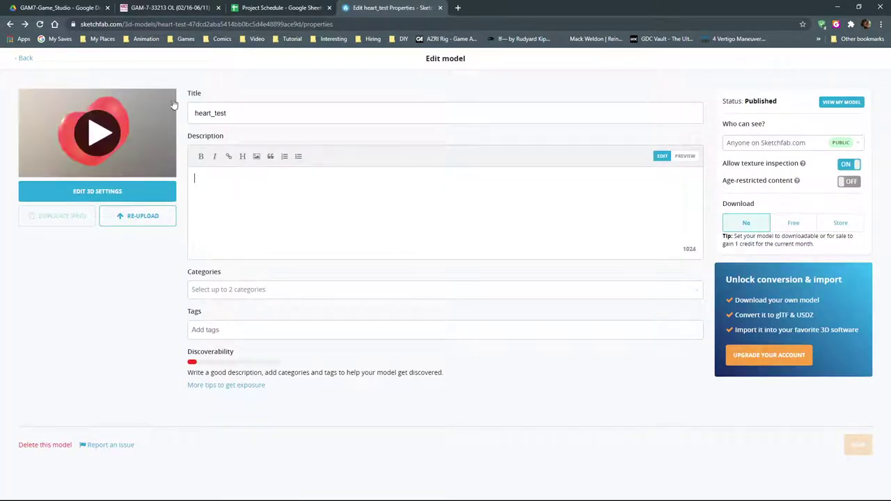
pyautogui.write('th')
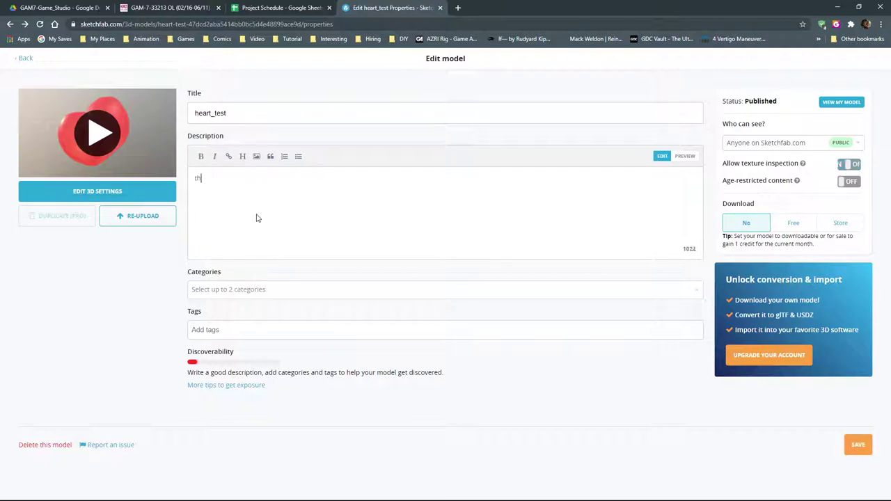
pyautogui.write('ere it is')
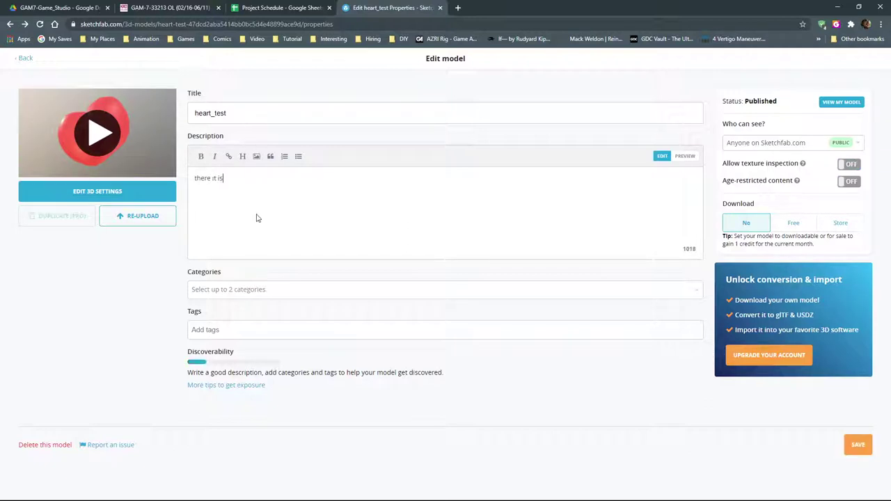
pyautogui.write('!')
pyautogui.click(859, 446)
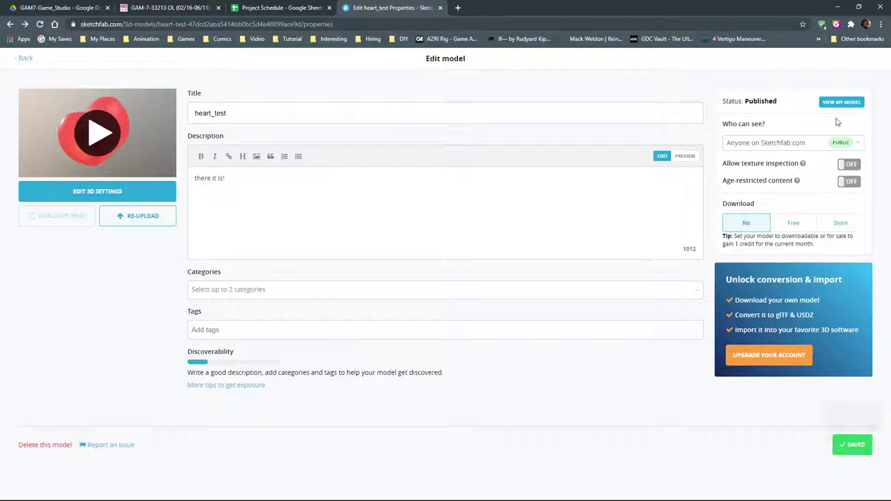
# View the published heart_test page, pausing its animation and reviewing the model details below the viewer
pyautogui.click(838, 105)
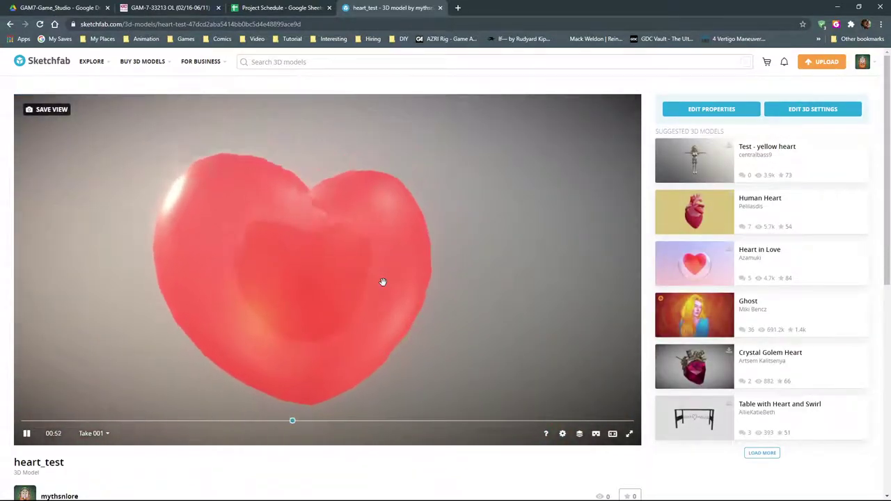
pyautogui.click(24, 433)
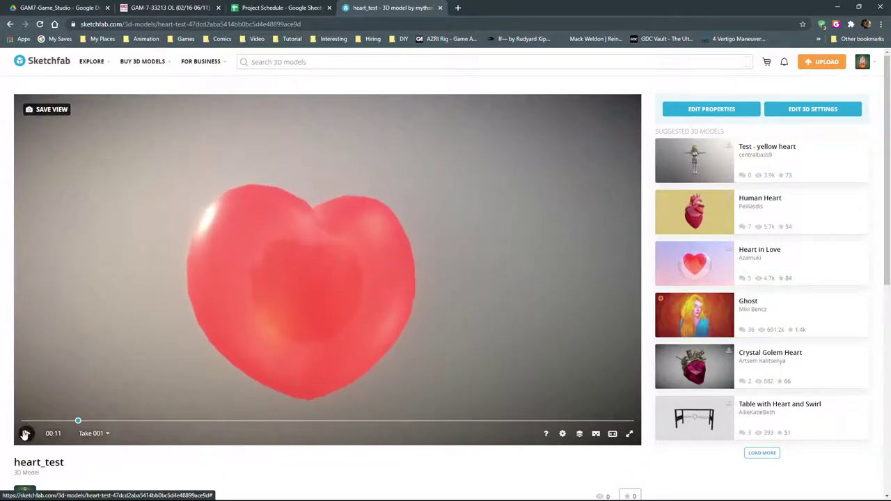
pyautogui.scroll(-3, 182, 485)
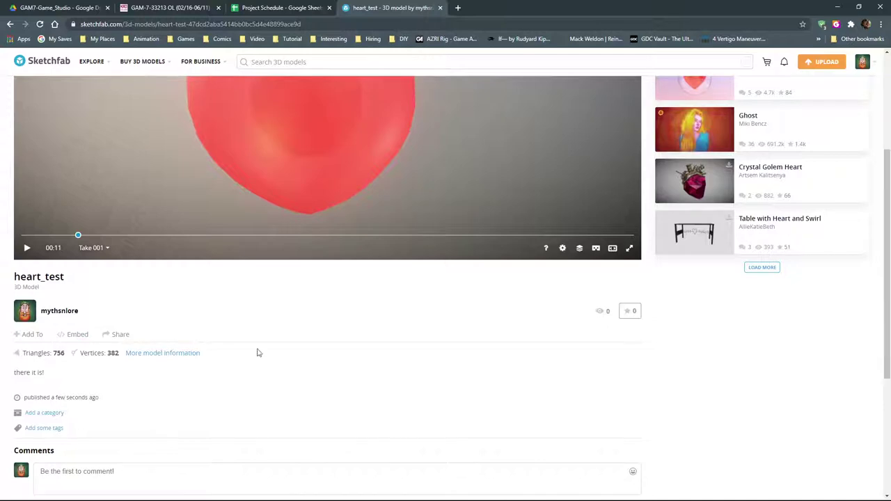
pyautogui.scroll(-2, 485, 362)
pyautogui.scroll(5, 485, 362)
# Open heart_test's properties from the account's model list and review who can see the model
pyautogui.moveTo(869, 63)
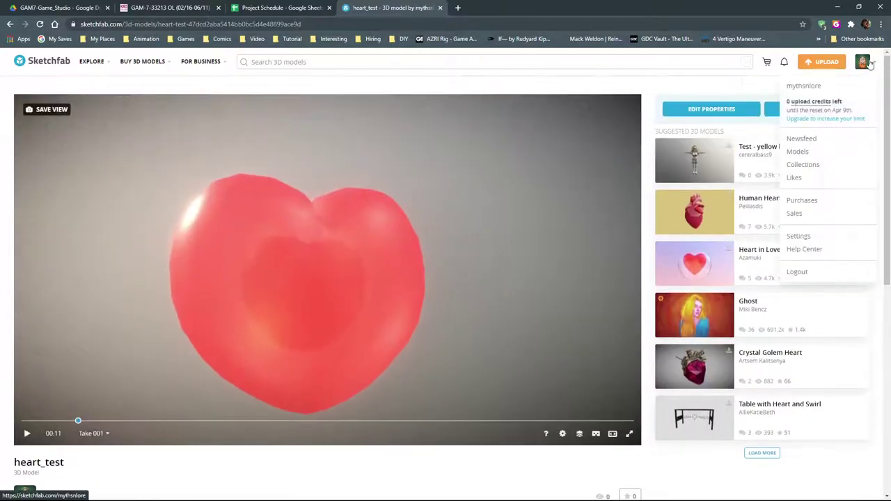
pyautogui.click(798, 152)
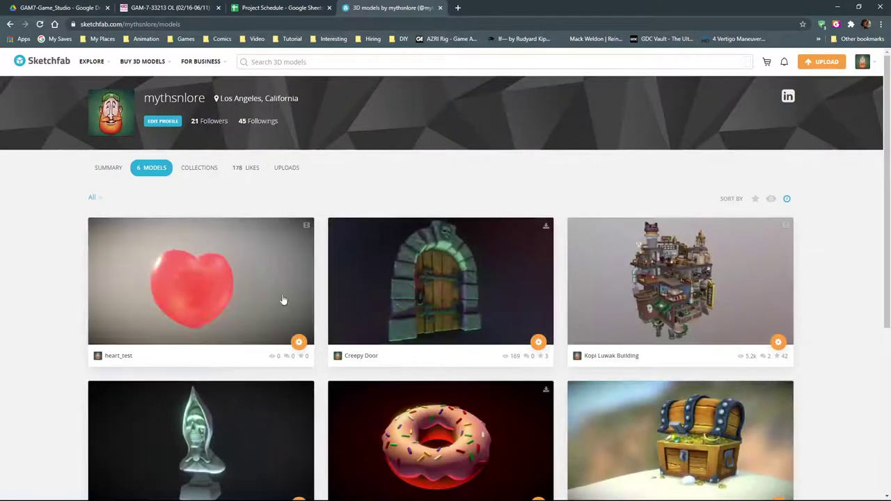
pyautogui.click(298, 343)
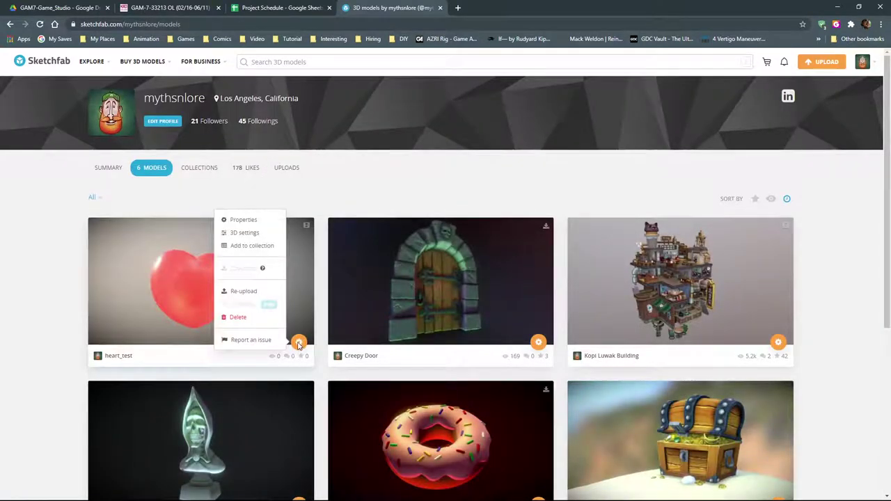
pyautogui.click(242, 221)
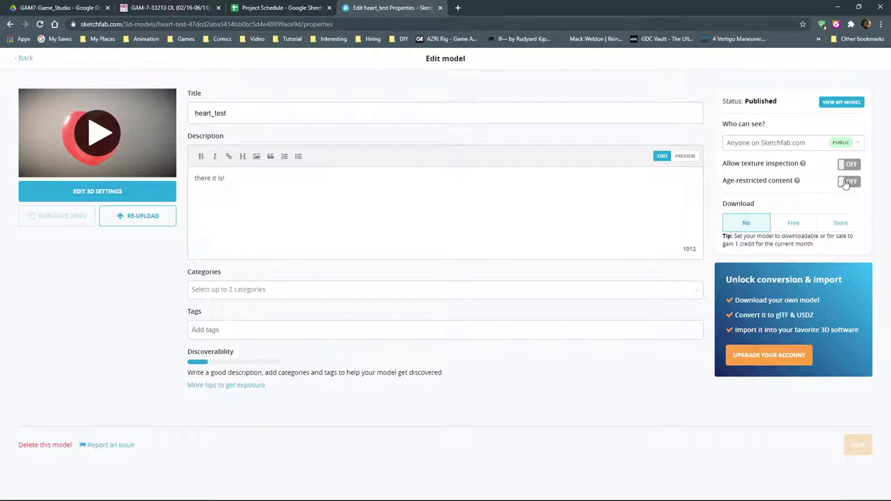
pyautogui.click(858, 143)
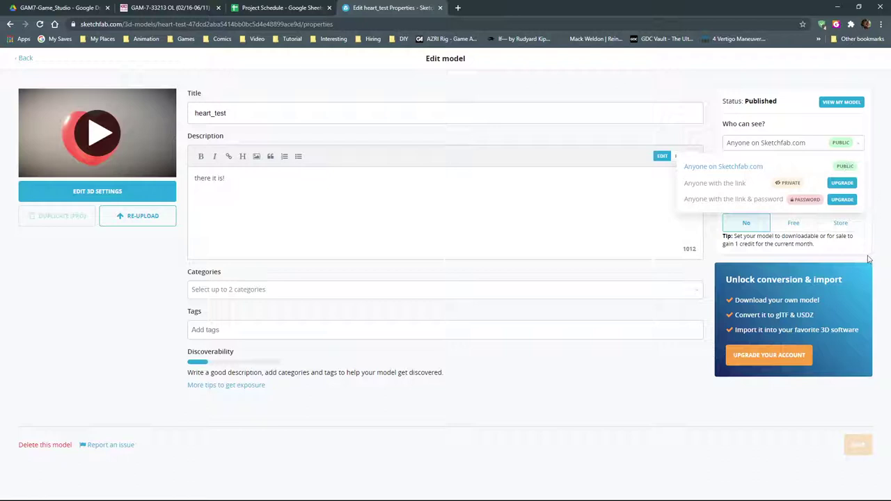
pyautogui.click(821, 233)
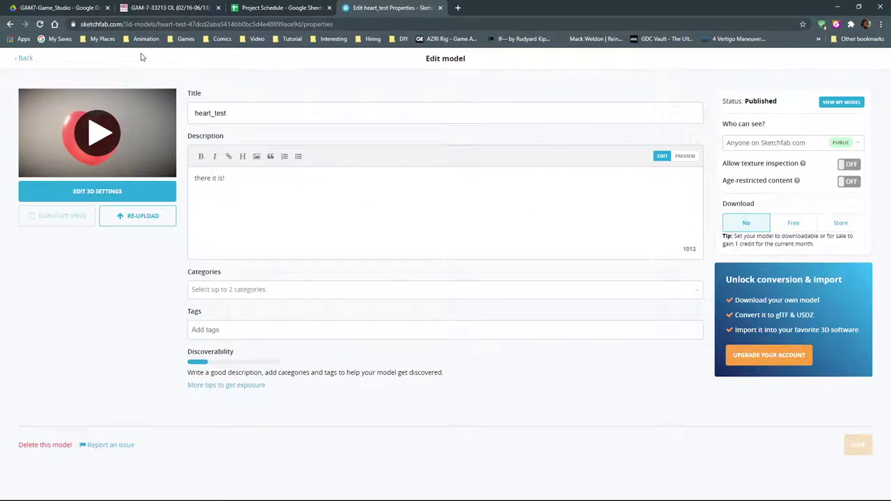
# Go back to the account's model list and look over the published models, including heart_test
pyautogui.click(23, 60)
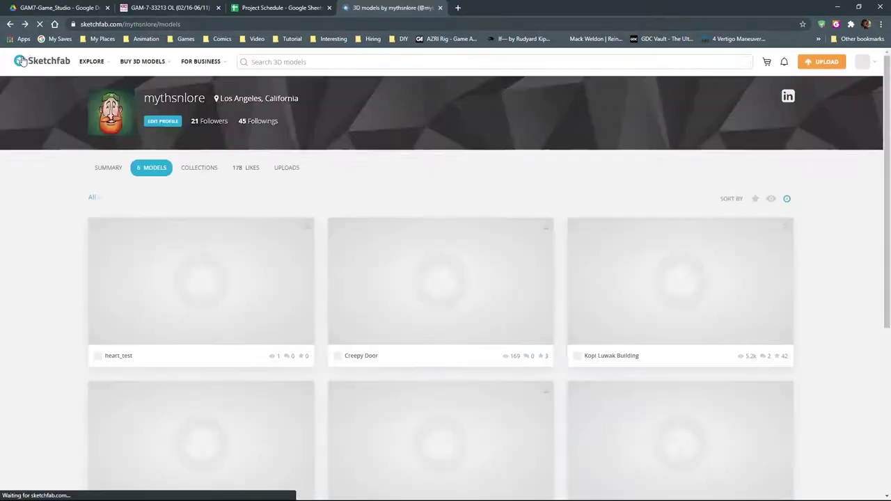
pyautogui.scroll(-2, 63, 324)
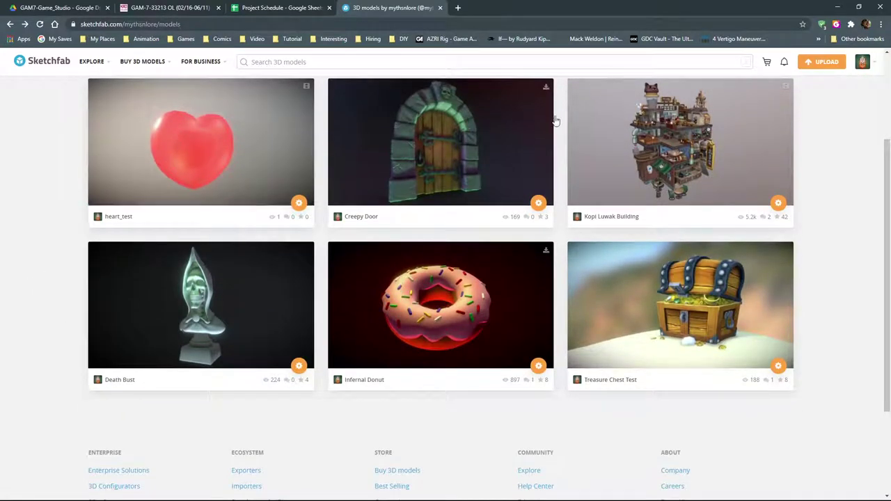
pyautogui.scroll(2, 521, 376)
pyautogui.scroll(-1, 238, 185)
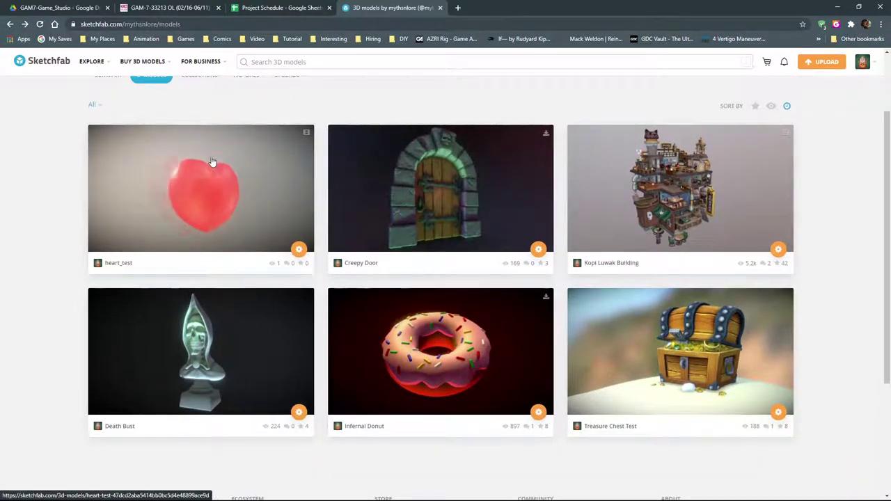
# Open ArtStation in a new browser tab and look over the projects in the account's portfolio manager
pyautogui.click(458, 8)
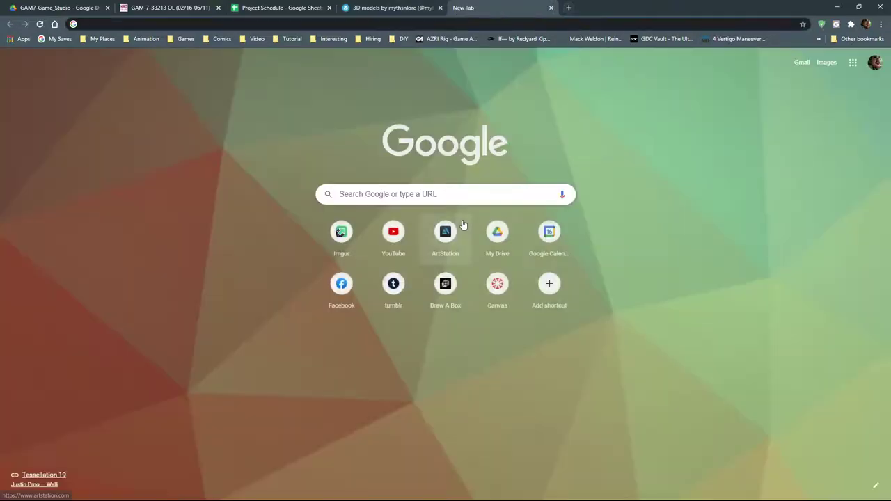
pyautogui.click(446, 234)
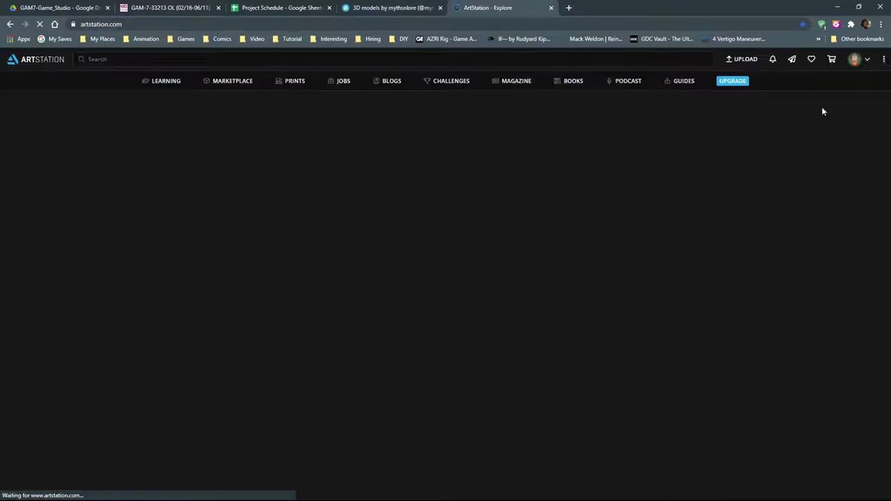
pyautogui.click(864, 63)
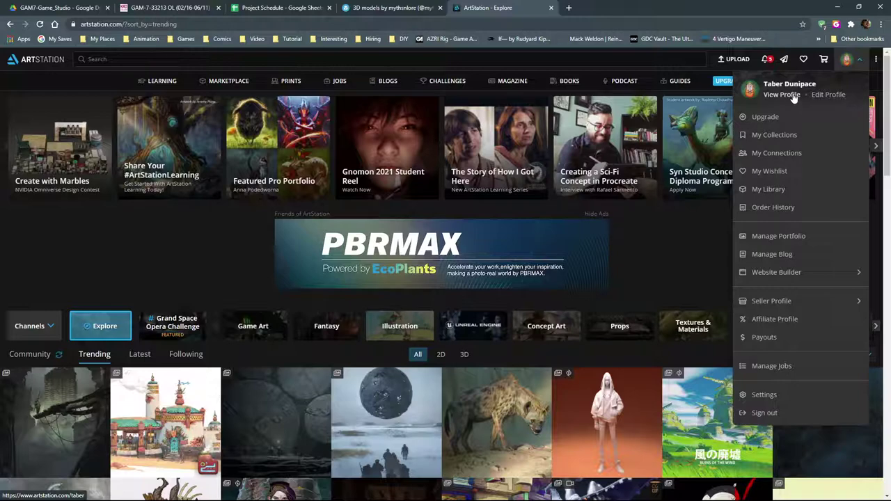
pyautogui.click(780, 238)
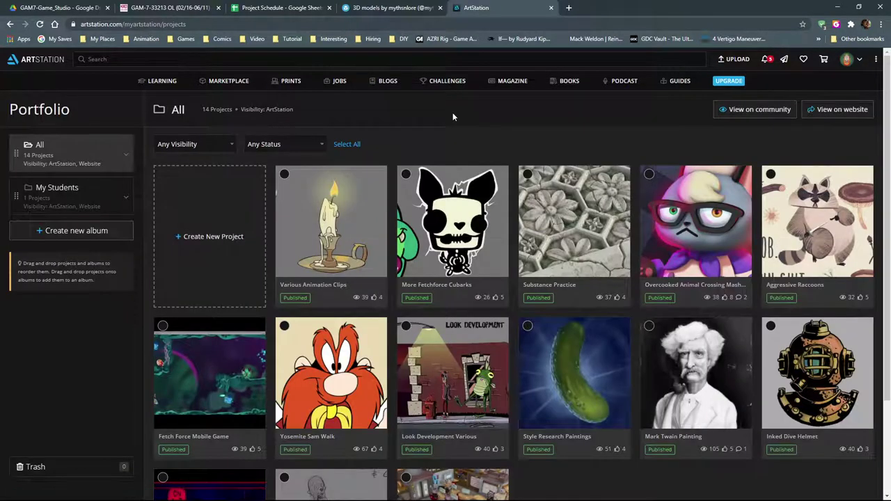
pyautogui.scroll(-2, 488, 279)
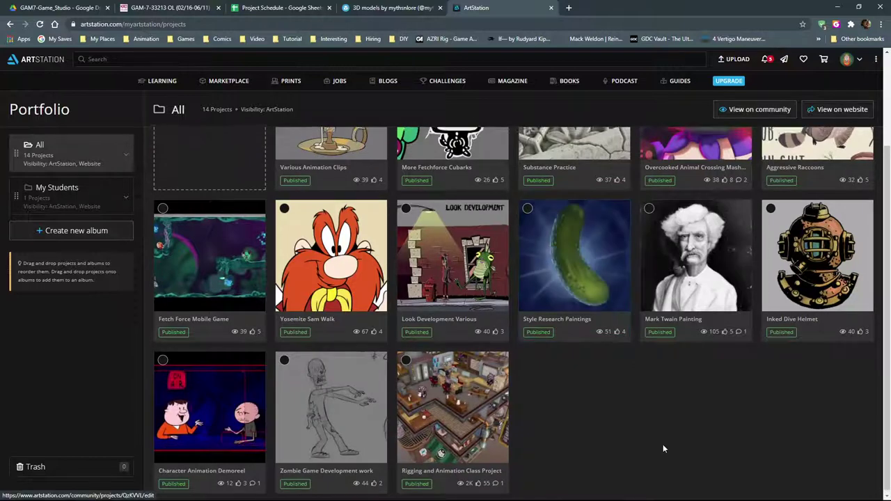
pyautogui.scroll(2, 663, 449)
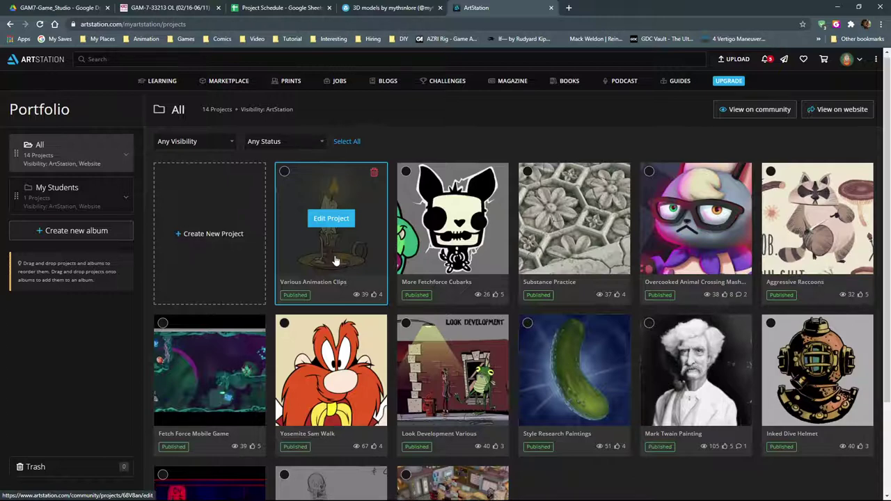
pyautogui.scroll(-2, 397, 334)
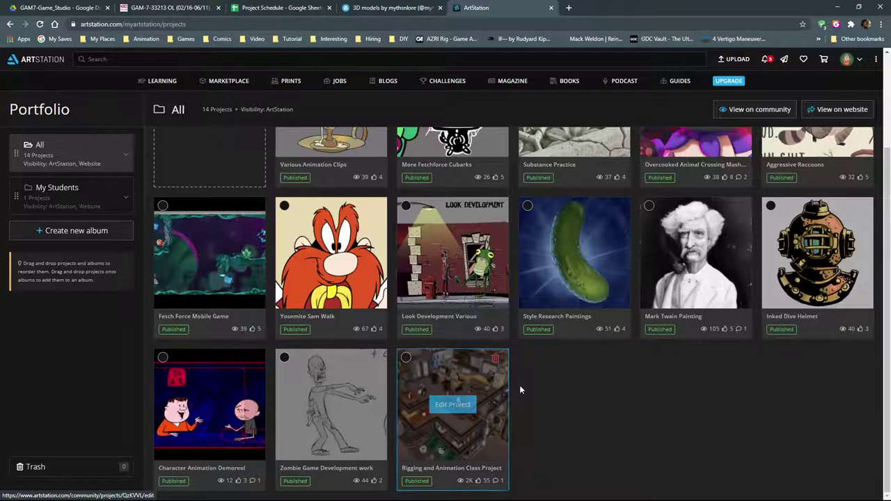
# Open Rigging and Animation Class Project for editing and review its media types, captioned images, artwork description and categorization
pyautogui.click(459, 411)
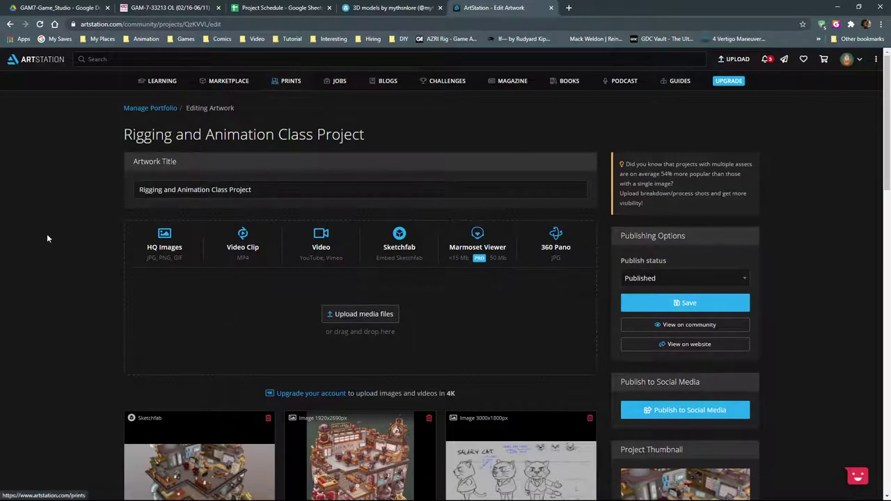
pyautogui.scroll(-1, 69, 241)
pyautogui.scroll(1, 50, 286)
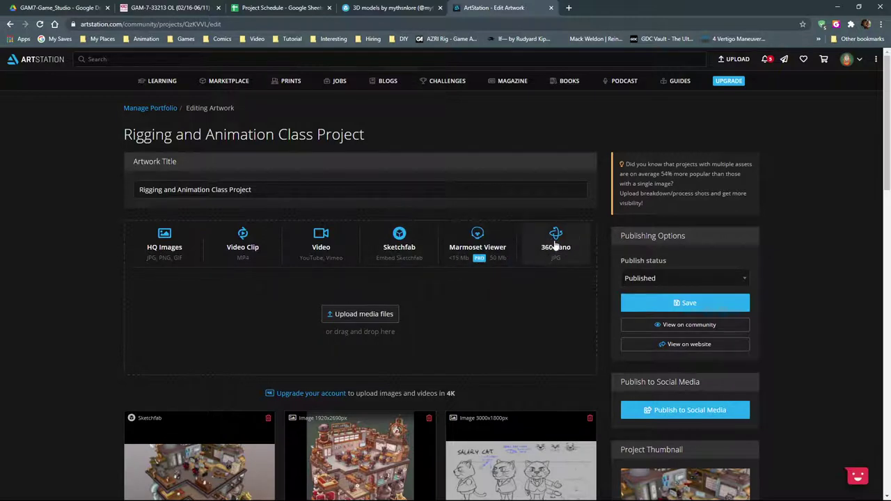
pyautogui.scroll(-4, 110, 300)
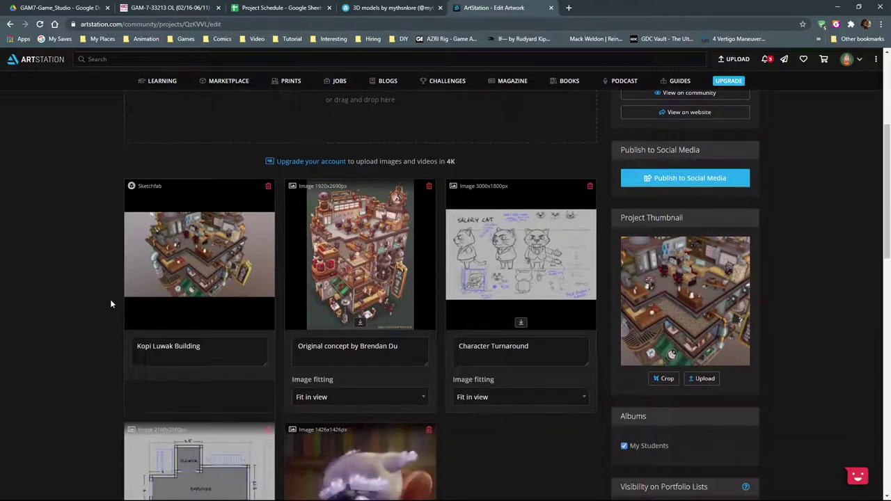
pyautogui.scroll(-3, 110, 298)
pyautogui.scroll(4, 109, 296)
pyautogui.scroll(-2, 504, 231)
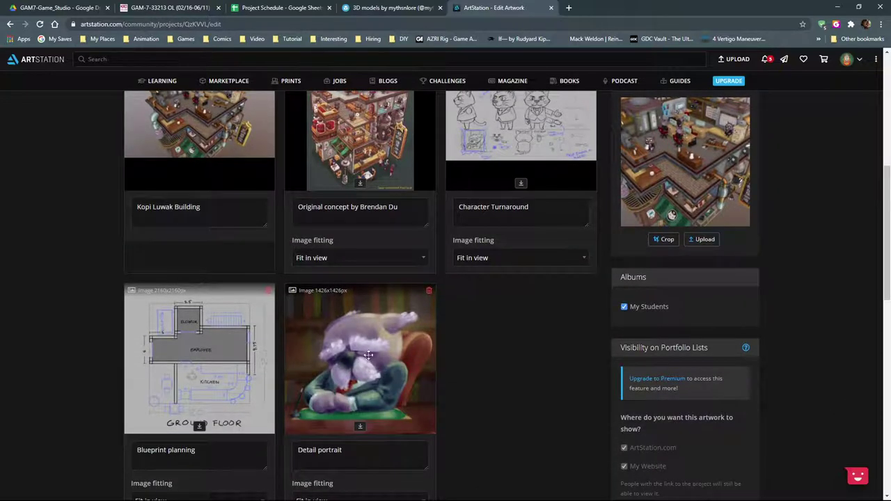
pyautogui.scroll(-2, 450, 349)
pyautogui.scroll(-2, 521, 317)
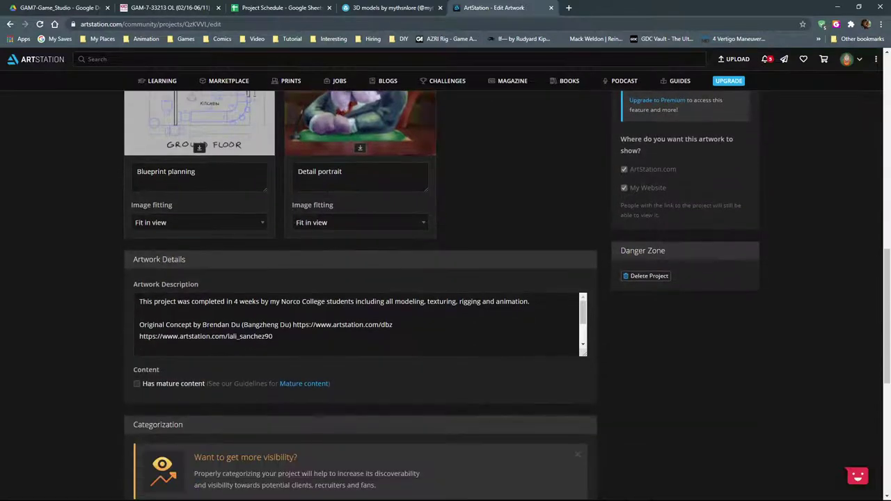
pyautogui.scroll(-2, 359, 325)
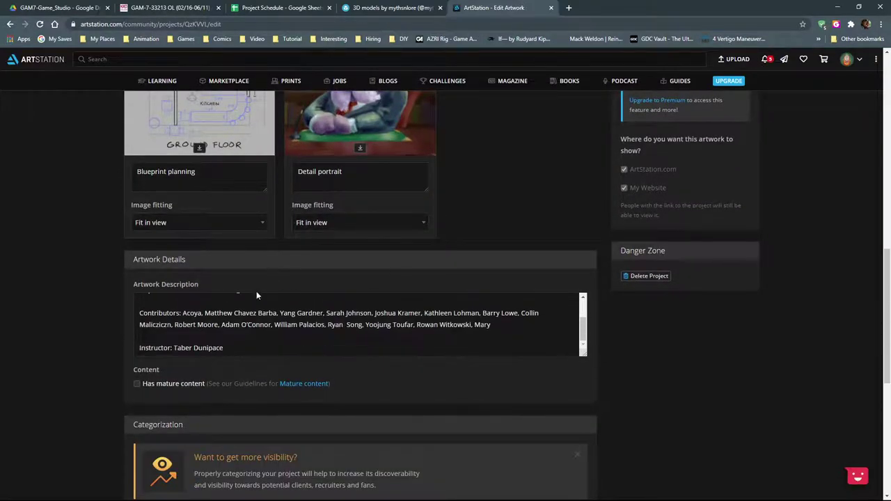
pyautogui.scroll(-2, 328, 314)
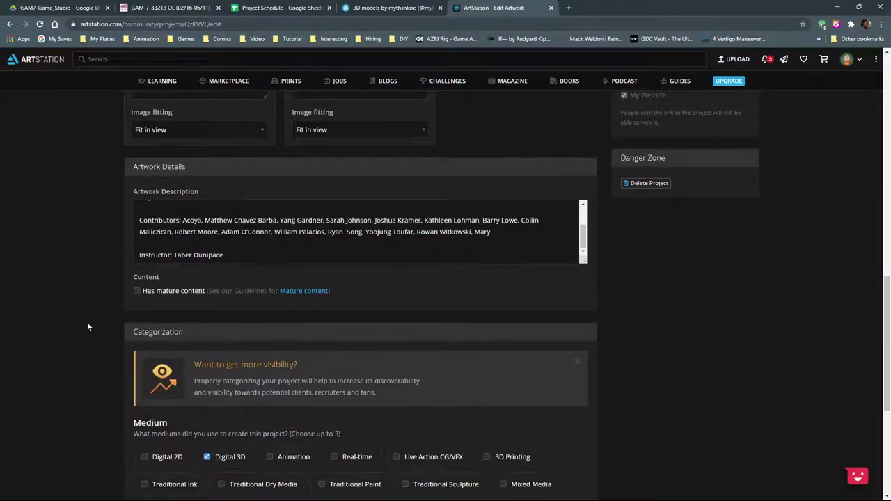
# Review the project's publishing options, thumbnail, album and visibility settings alongside its uploaded media
pyautogui.scroll(4, 88, 322)
pyautogui.scroll(4, 98, 309)
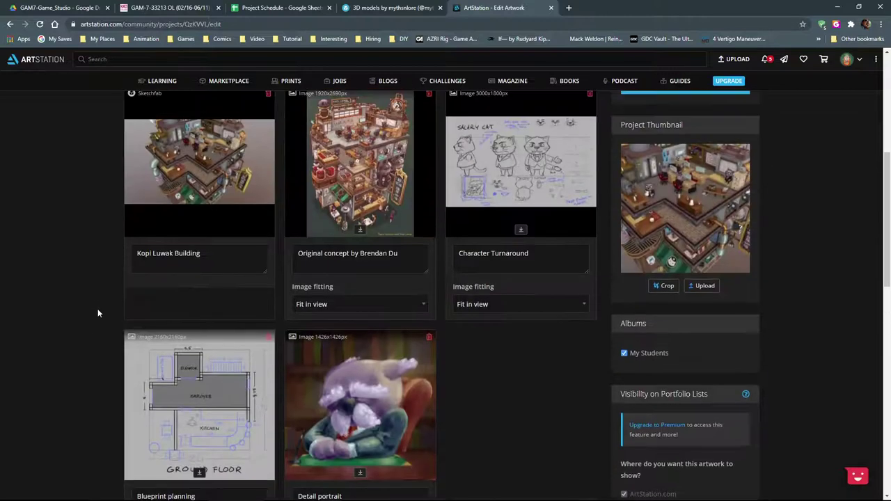
pyautogui.scroll(2, 742, 283)
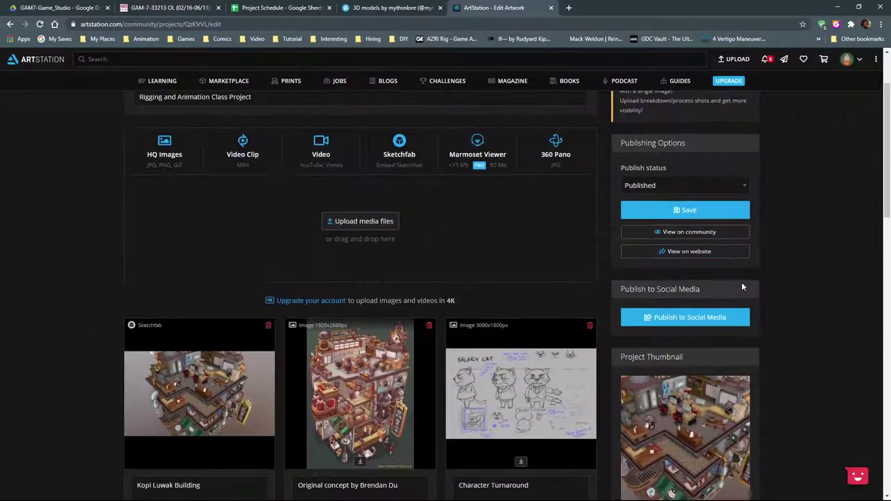
pyautogui.click(696, 210)
pyautogui.scroll(-4, 771, 257)
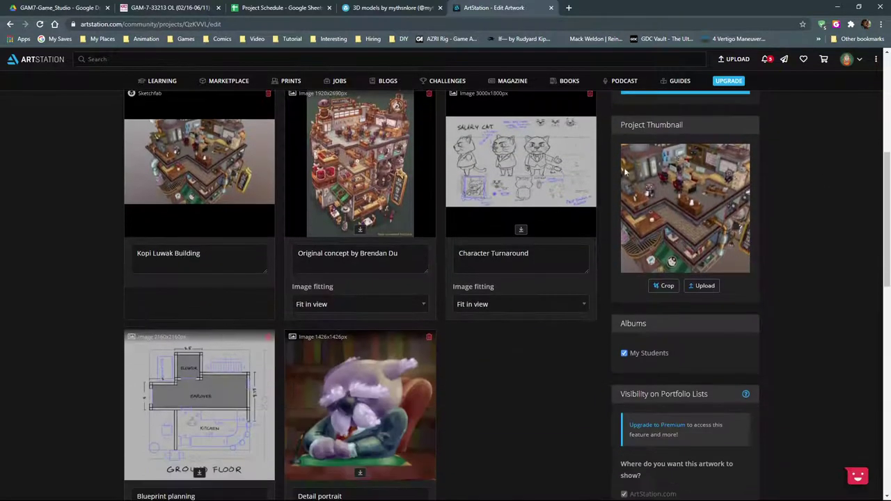
pyautogui.scroll(1, 808, 233)
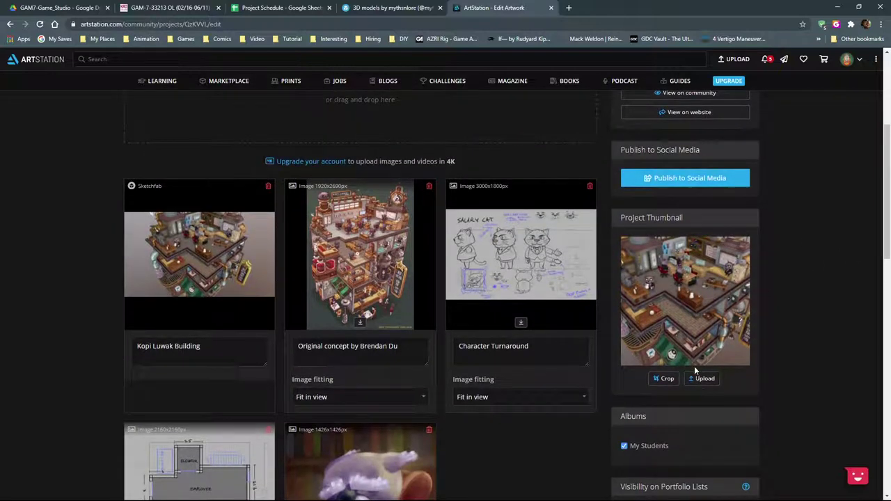
pyautogui.scroll(-1, 679, 301)
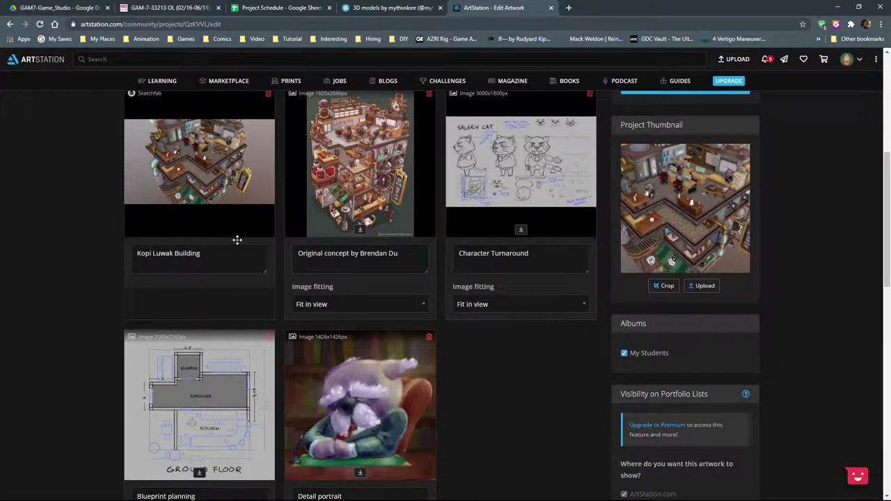
pyautogui.scroll(4, 237, 241)
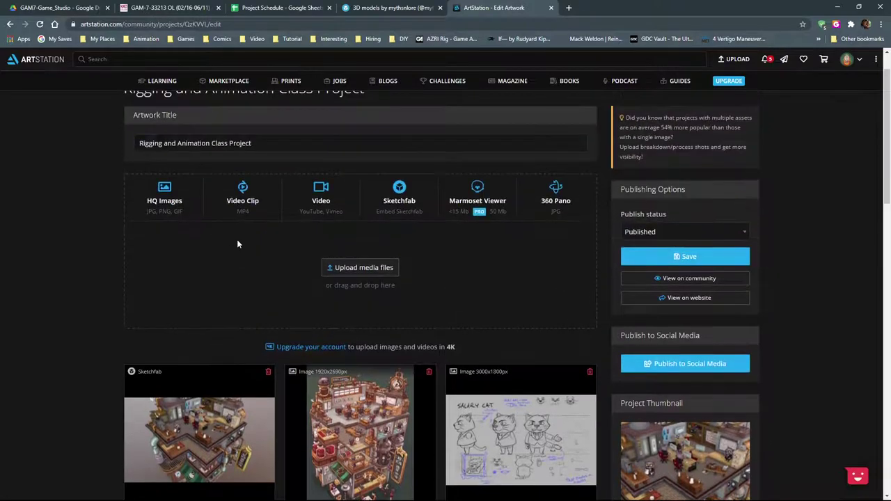
pyautogui.scroll(1, 236, 243)
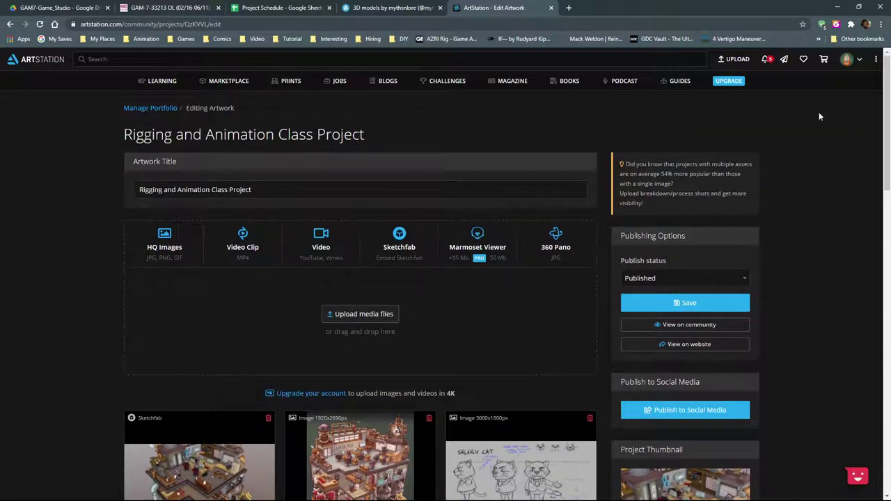
# Create a new artwork in ArtStation and title it "Heart"
pyautogui.moveTo(730, 60)
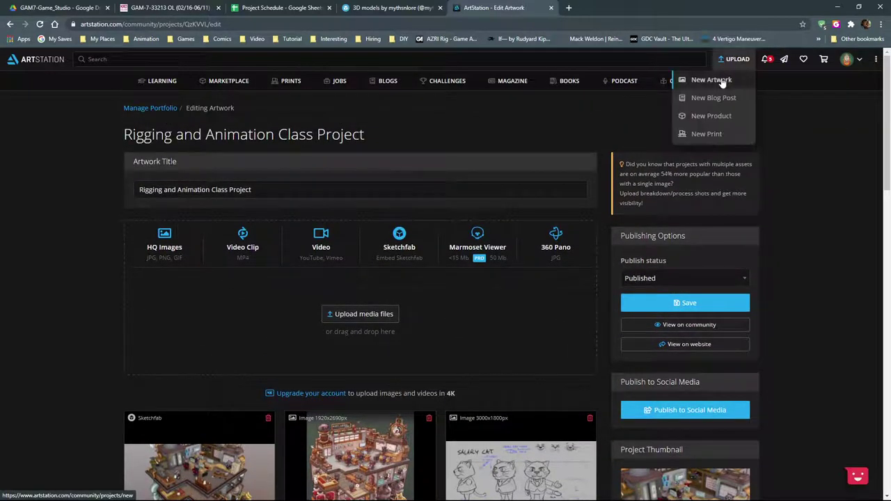
pyautogui.click(722, 82)
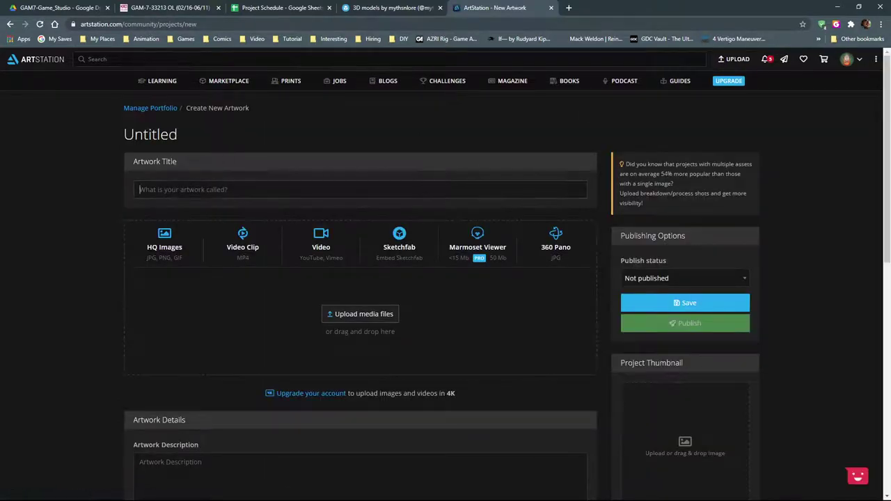
pyautogui.write('Heart')
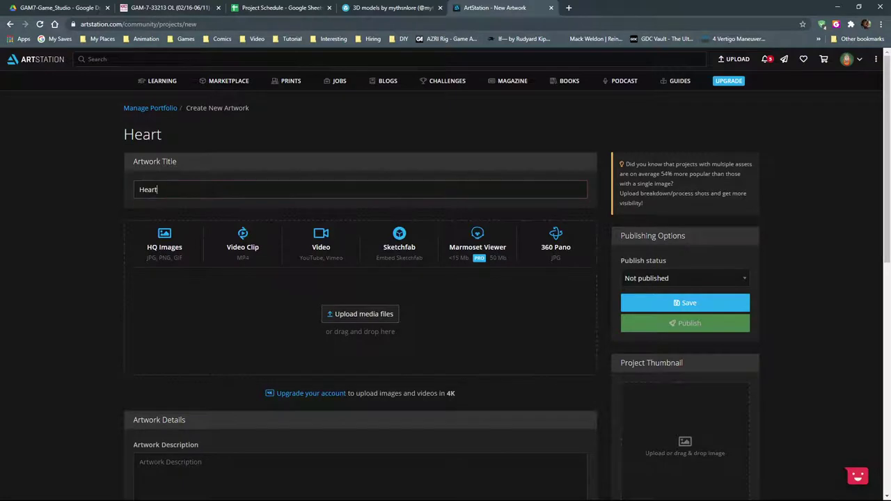
pyautogui.click(416, 244)
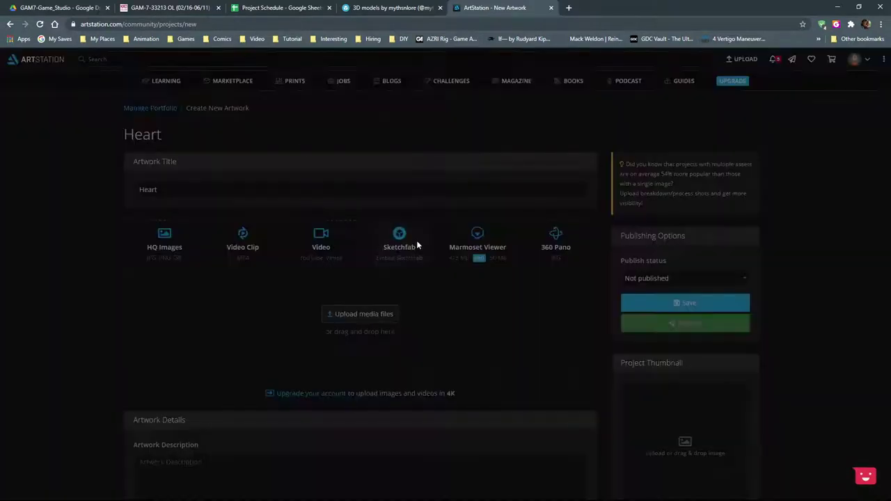
pyautogui.rightClick(405, 124)
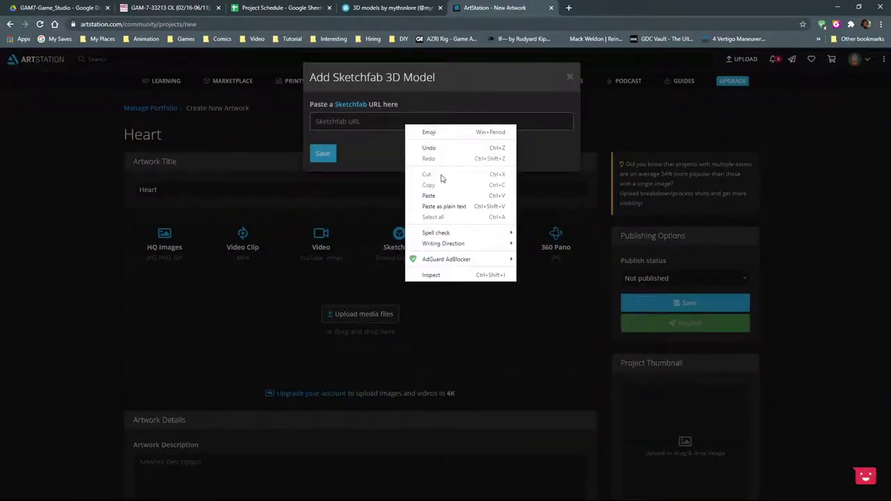
pyautogui.click(437, 197)
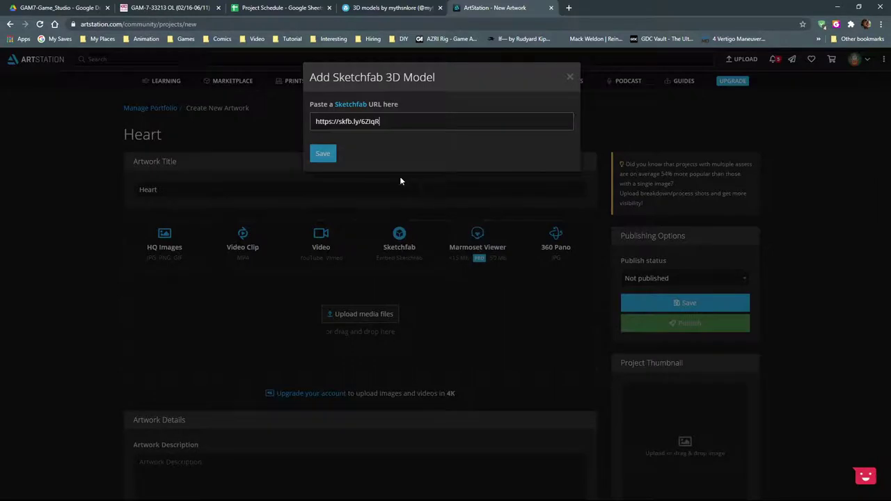
pyautogui.click(361, 153)
pyautogui.click(380, 121)
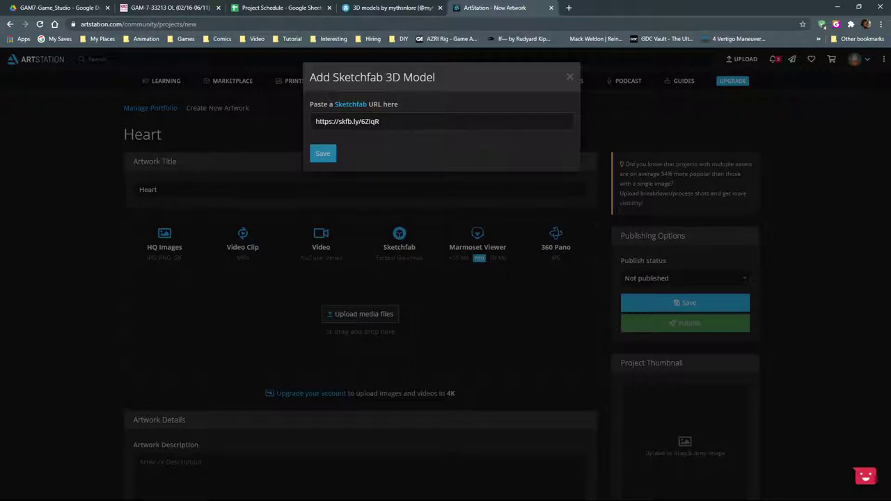
# Switch to Sketchfab and open heart_test's published model page by way of its properties
pyautogui.click(369, 7)
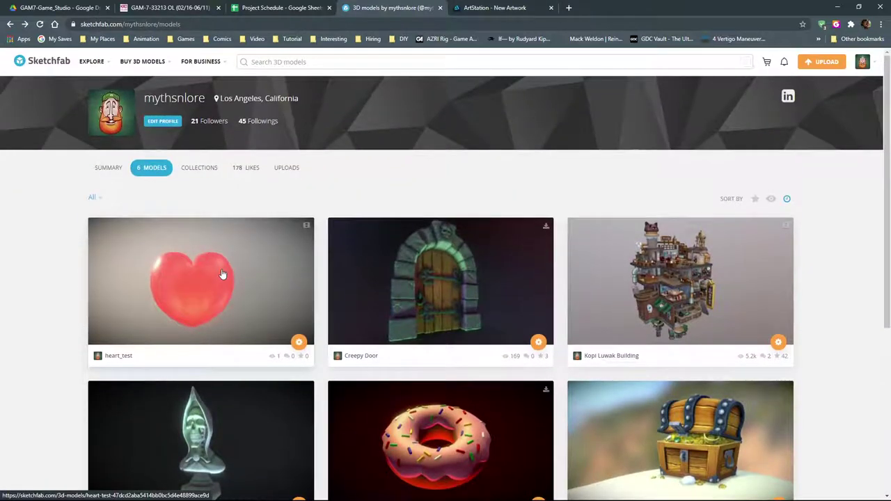
pyautogui.click(298, 342)
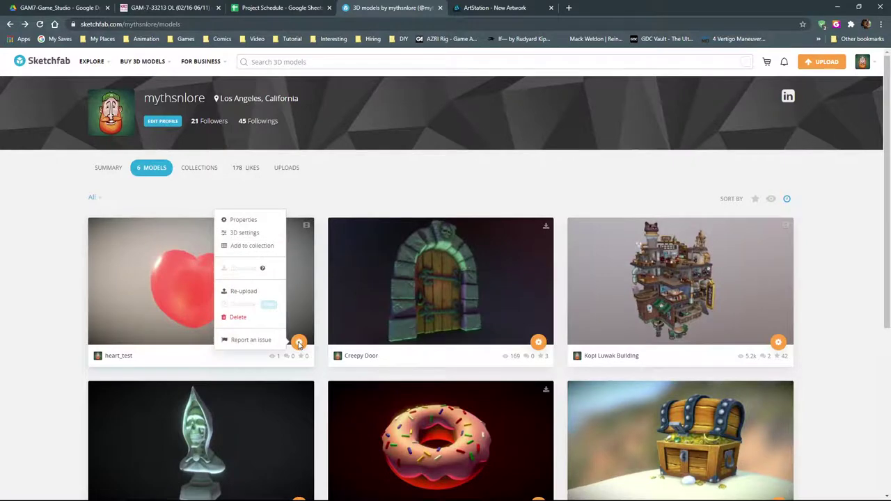
pyautogui.click(251, 224)
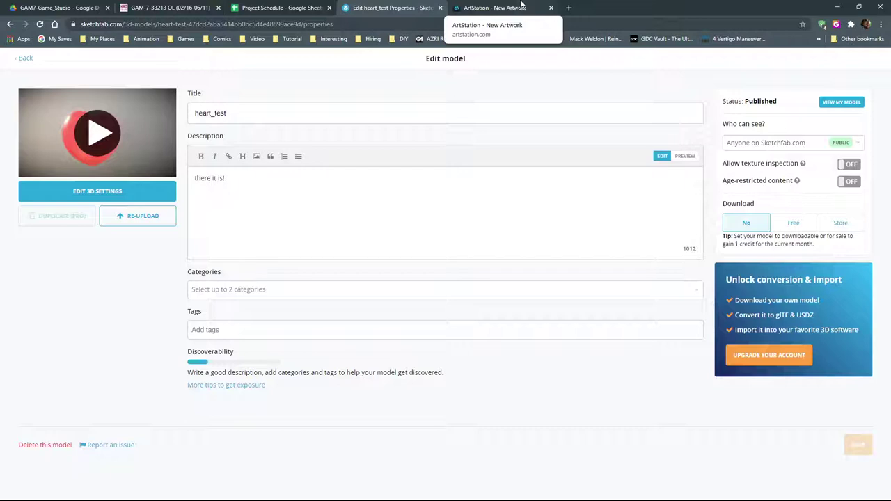
pyautogui.click(840, 102)
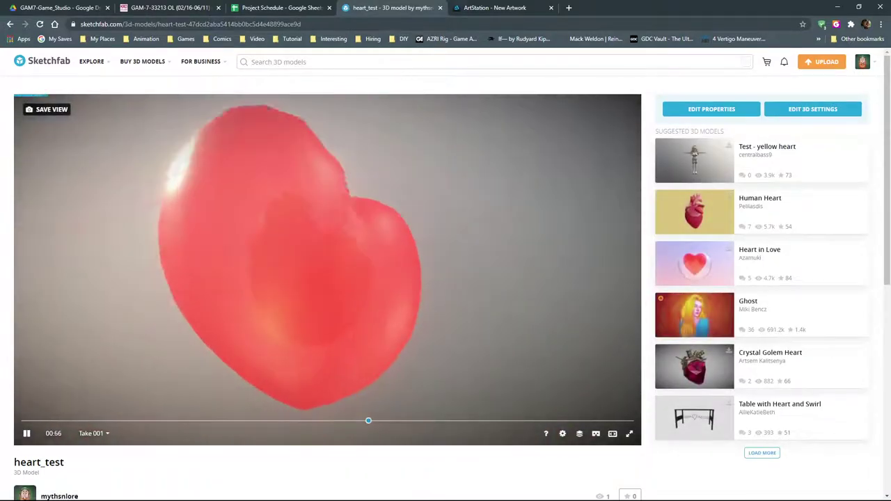
# Copy heart_test's direct share link and return to the new artwork in ArtStation
pyautogui.scroll(-4, 8, 96)
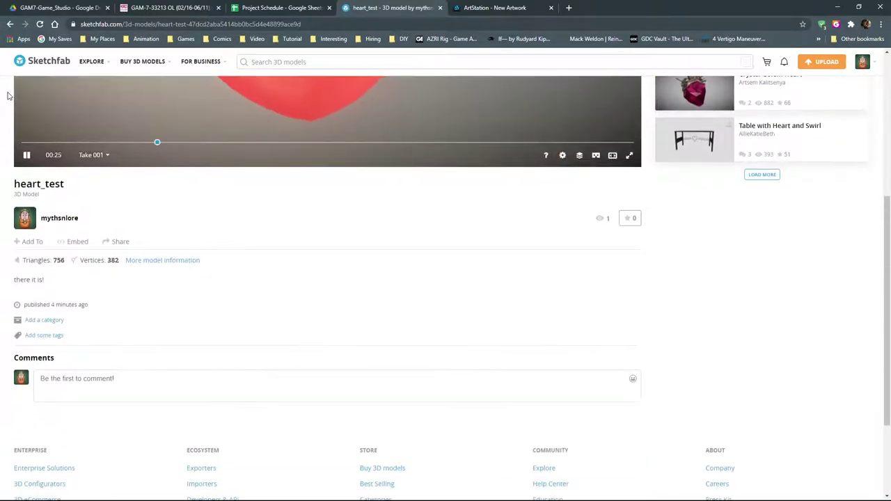
pyautogui.click(115, 243)
pyautogui.click(541, 255)
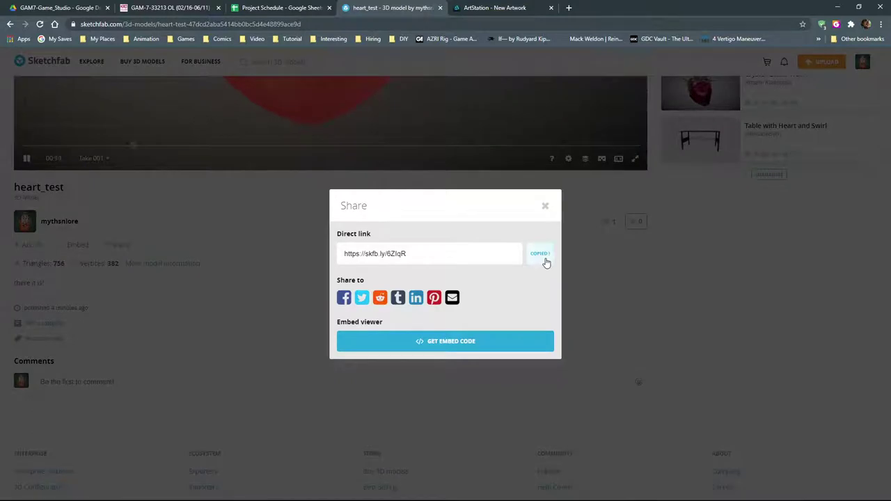
pyautogui.click(495, 7)
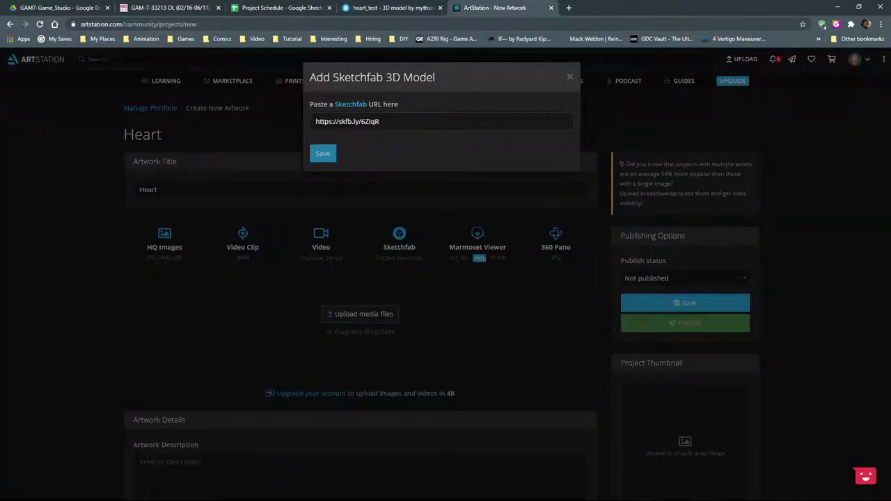
pyautogui.moveTo(397, 122); pyautogui.dragTo(293, 128)
pyautogui.hotkey('ctrl', 'v')
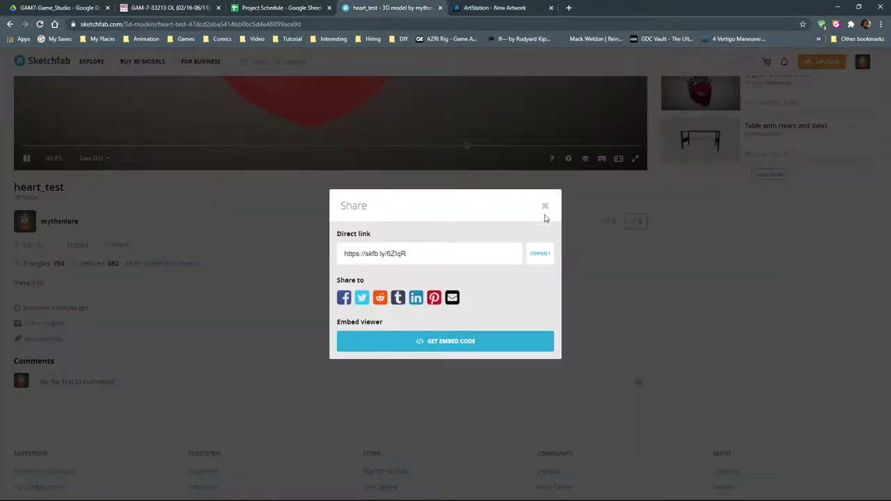
# Copy heart_test's embed code on Sketchfab and try it as the model URL in the ArtStation artwork
pyautogui.click(546, 209)
pyautogui.click(78, 244)
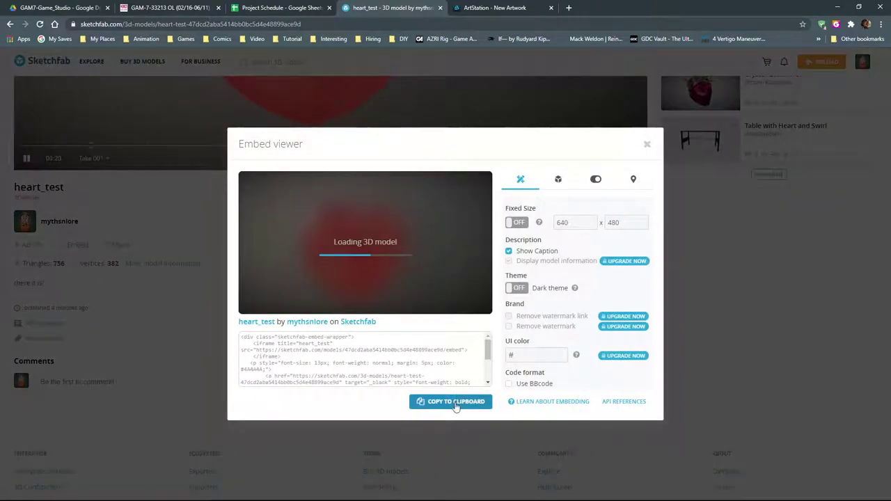
pyautogui.click(457, 404)
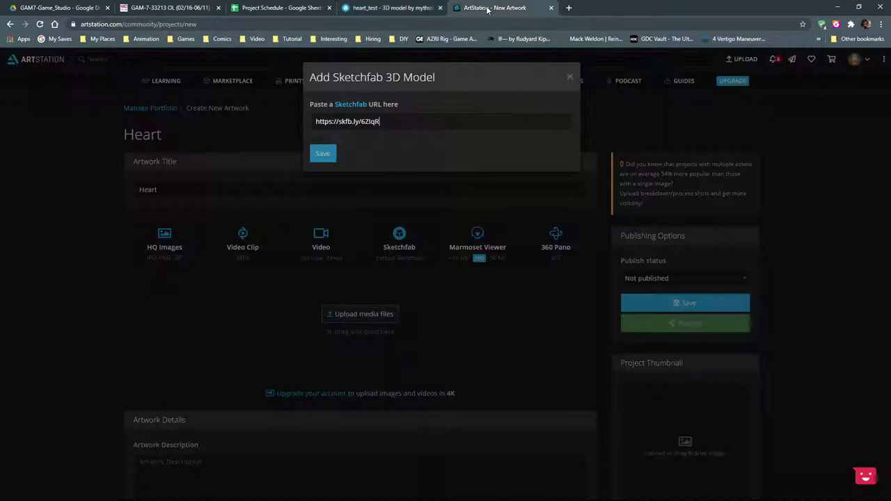
pyautogui.click(494, 7)
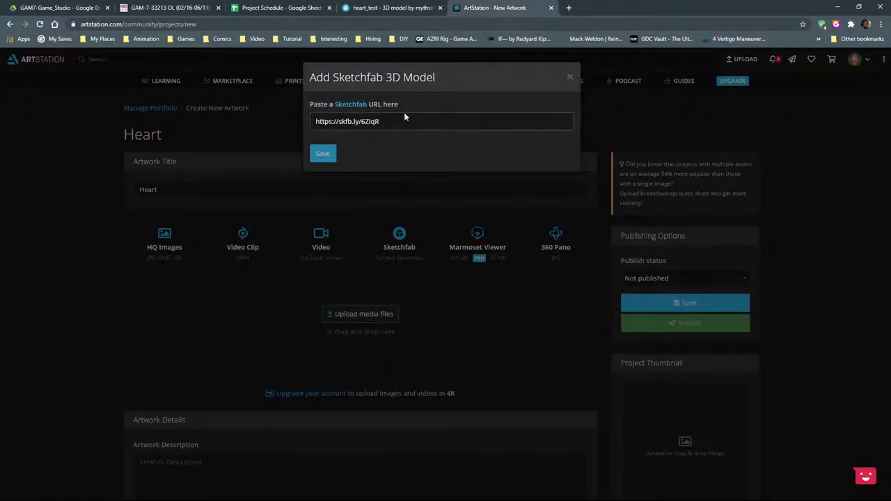
pyautogui.moveTo(402, 121); pyautogui.dragTo(286, 126)
pyautogui.hotkey('ctrl', 'v')
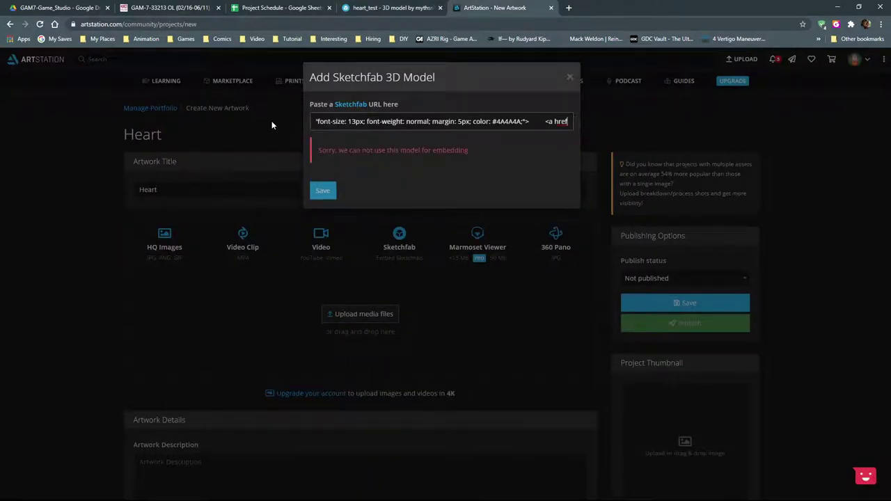
# Return to Sketchfab, close the embed viewer and copy the full web address of heart_test's model page
pyautogui.click(394, 7)
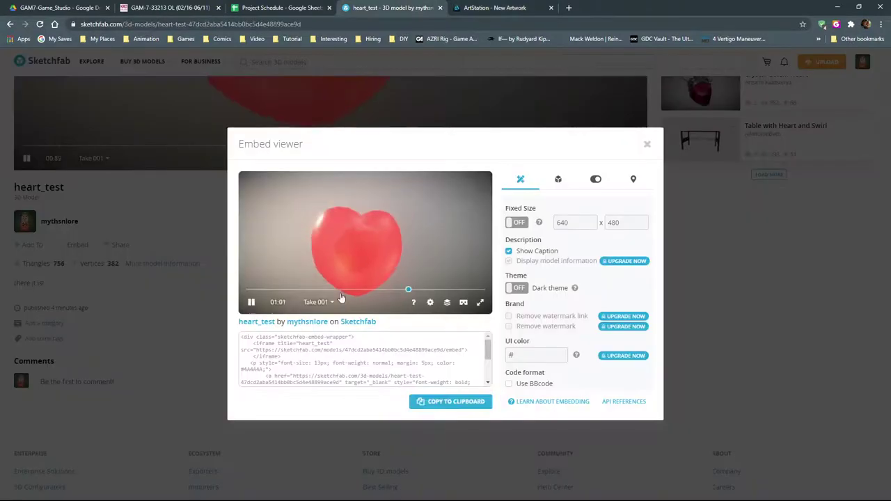
pyautogui.click(185, 251)
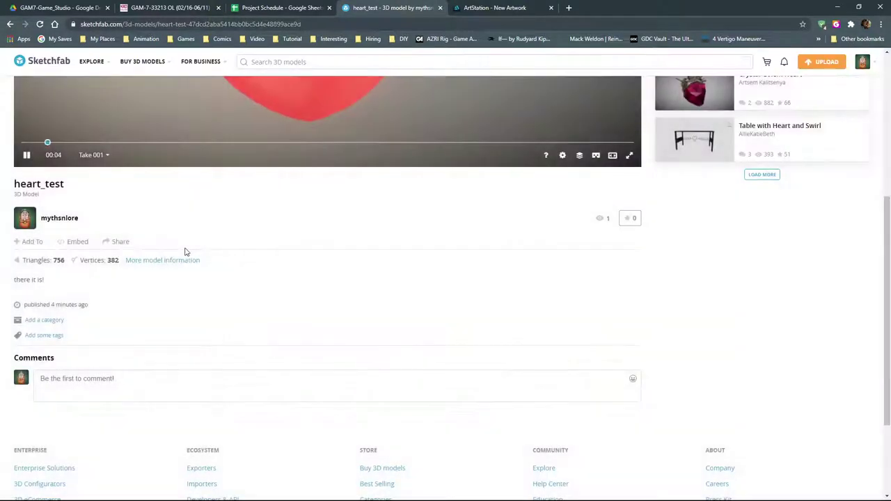
pyautogui.scroll(2, 185, 292)
pyautogui.scroll(2, 191, 352)
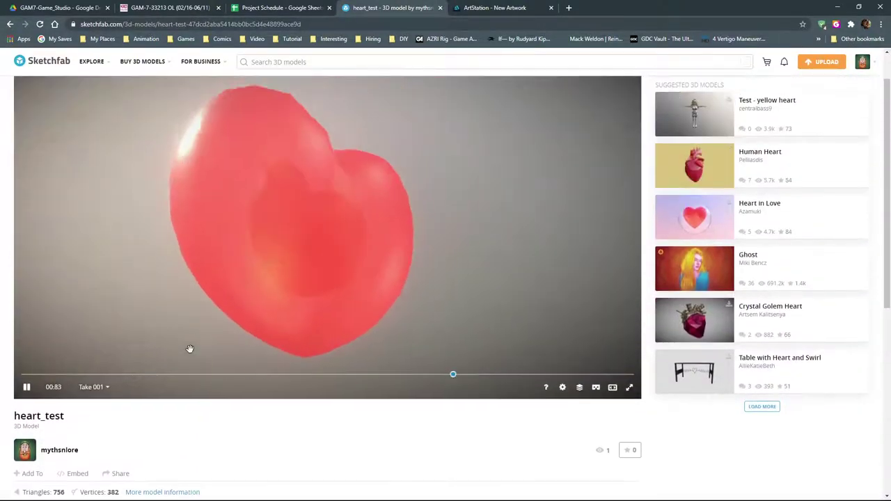
pyautogui.scroll(-1, 175, 412)
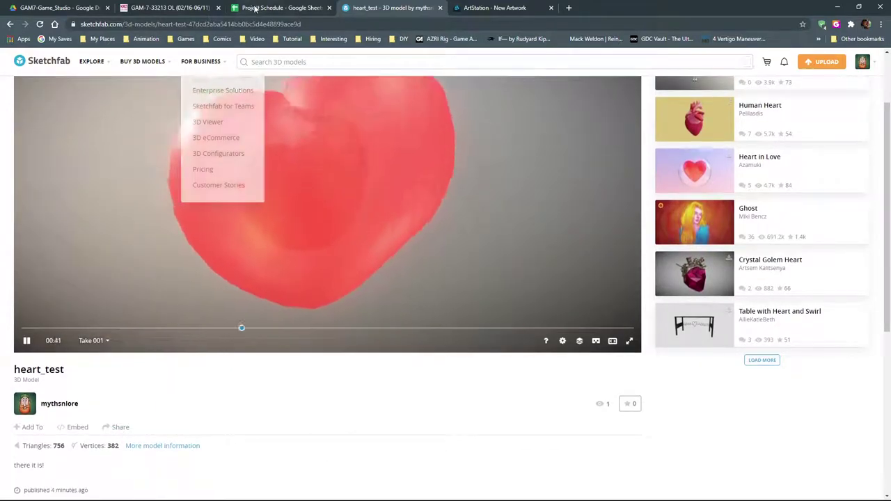
pyautogui.click(188, 24)
pyautogui.hotkey('ctrl', 'c')
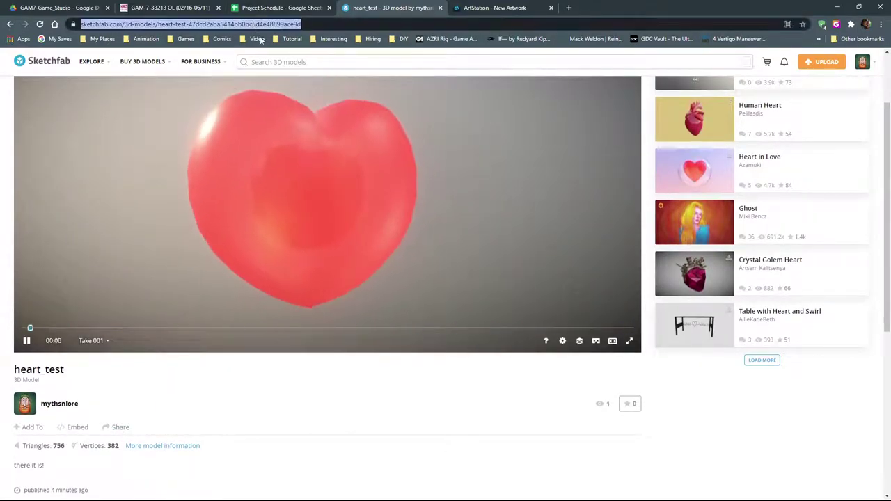
# Replace the embed code in ArtStation with heart_test's page address and save the 3D model to the artwork
pyautogui.click(509, 8)
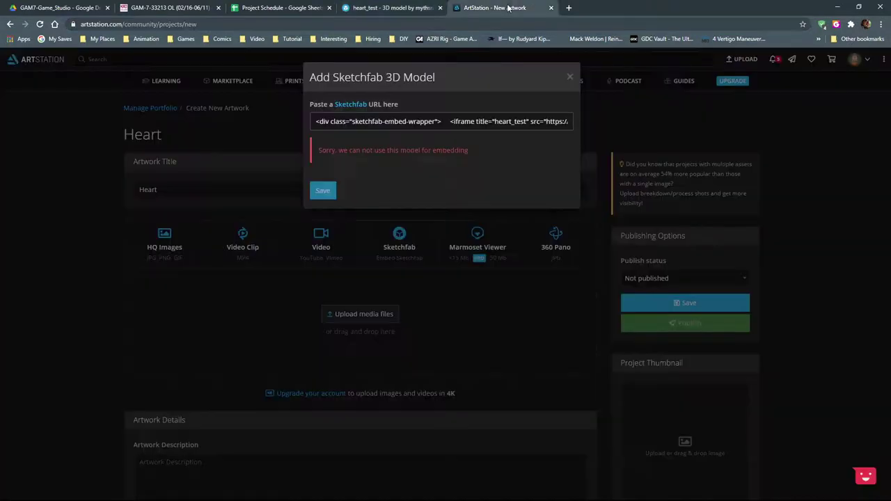
pyautogui.moveTo(315, 121); pyautogui.dragTo(763, 133)
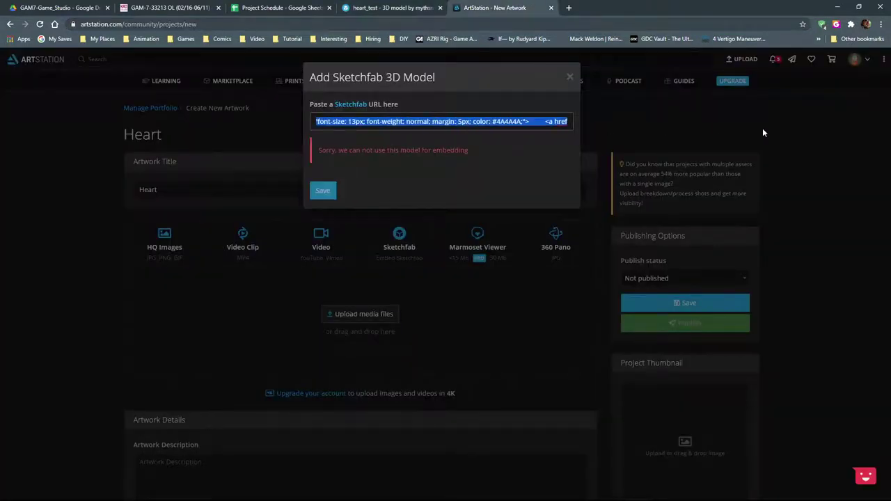
pyautogui.press('BackSpace')
pyautogui.hotkey('ctrl', 'v')
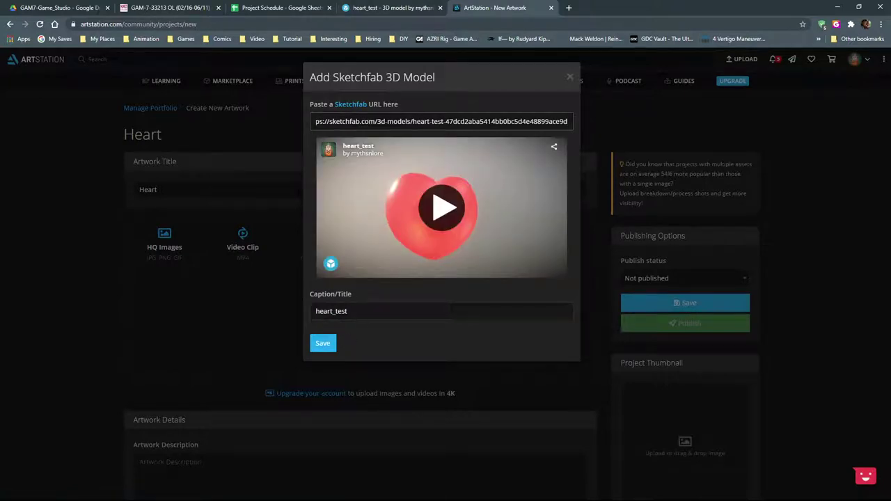
pyautogui.click(324, 346)
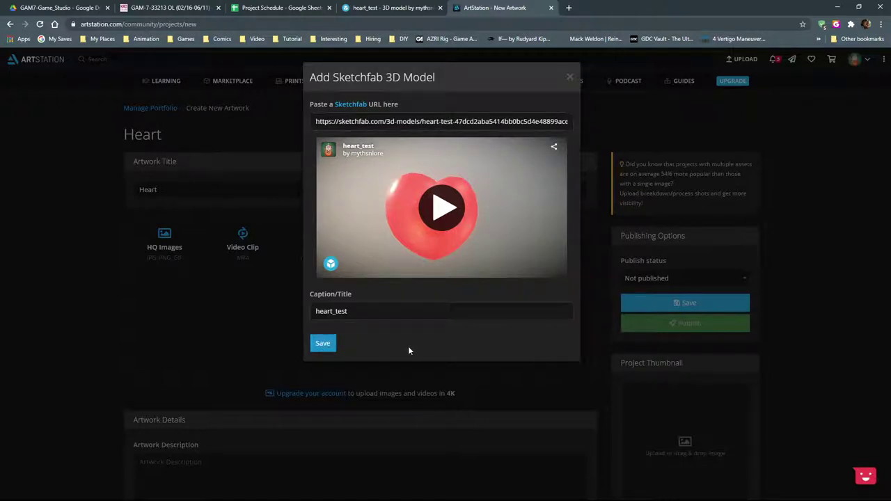
pyautogui.click(328, 343)
pyautogui.scroll(-2, 194, 334)
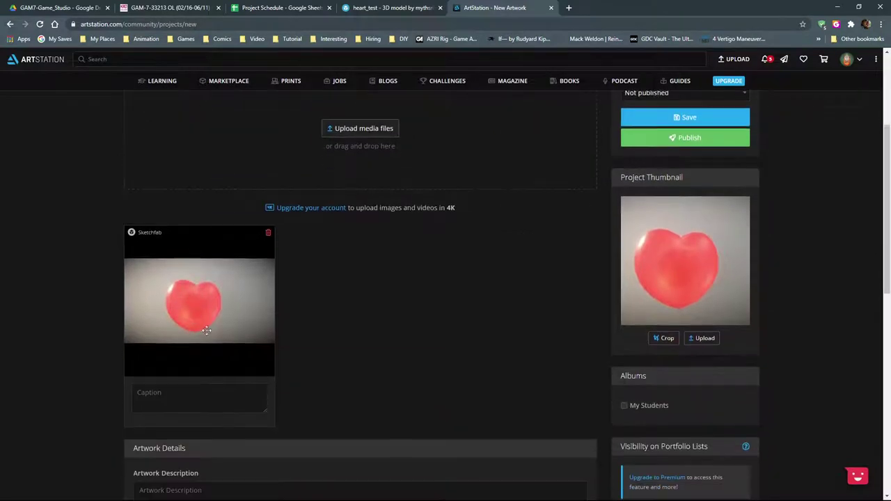
# Remove the embedded Sketchfab model from the Heart artwork and confirm the deletion
pyautogui.scroll(1, 116, 287)
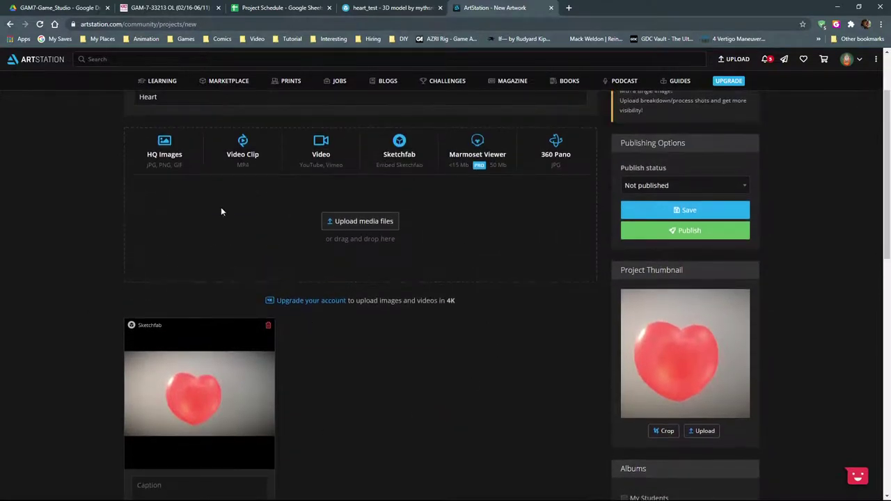
pyautogui.scroll(-3, 294, 418)
pyautogui.scroll(2, 296, 408)
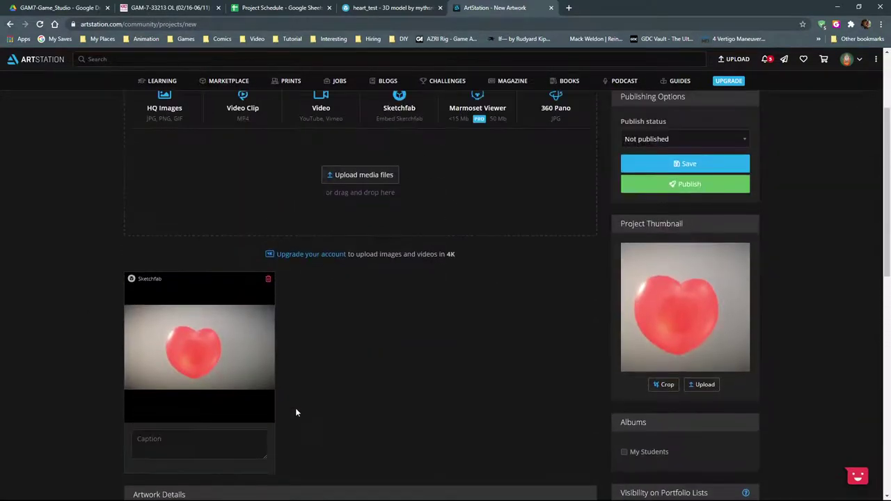
pyautogui.click(269, 281)
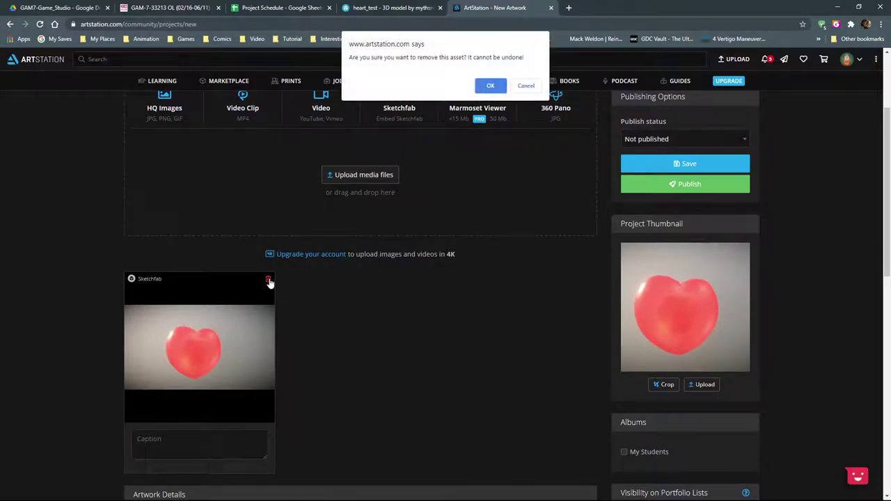
pyautogui.click(490, 86)
pyautogui.scroll(2, 361, 279)
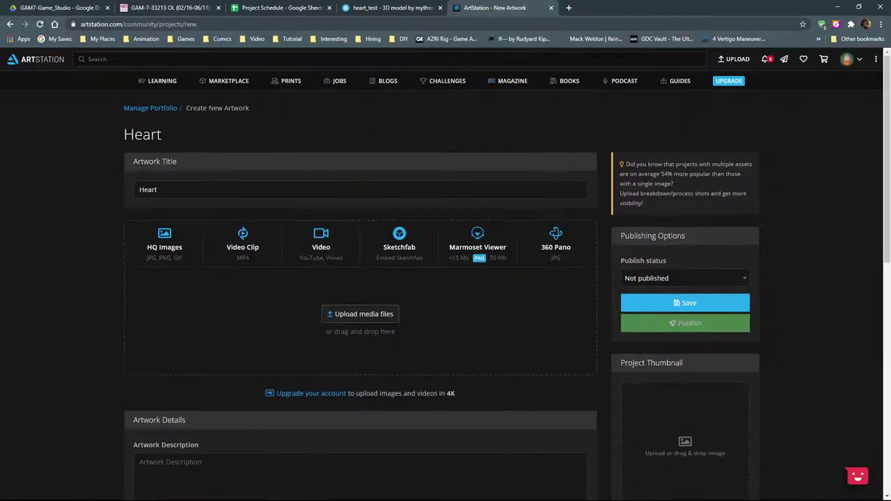
# Start adding a Sketchfab 3D model again and select the web address of heart_test's page on Sketchfab
pyautogui.click(739, 60)
pyautogui.click(388, 252)
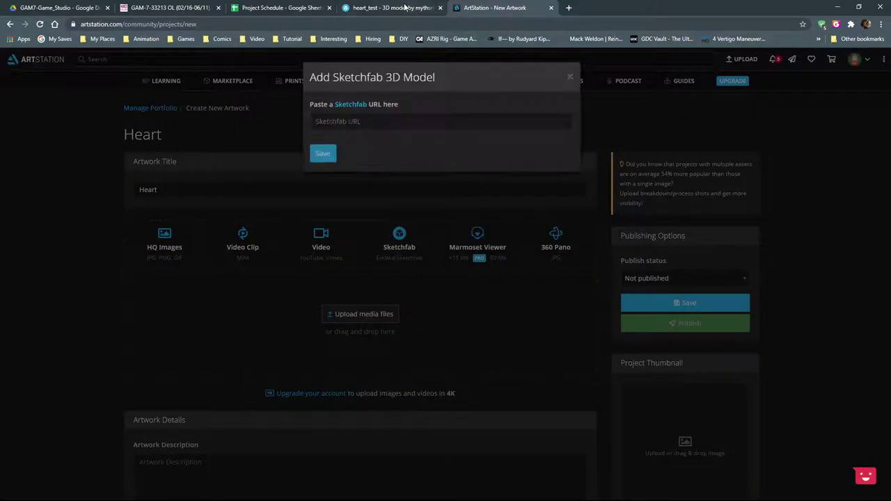
pyautogui.click(401, 8)
pyautogui.scroll(2, 392, 465)
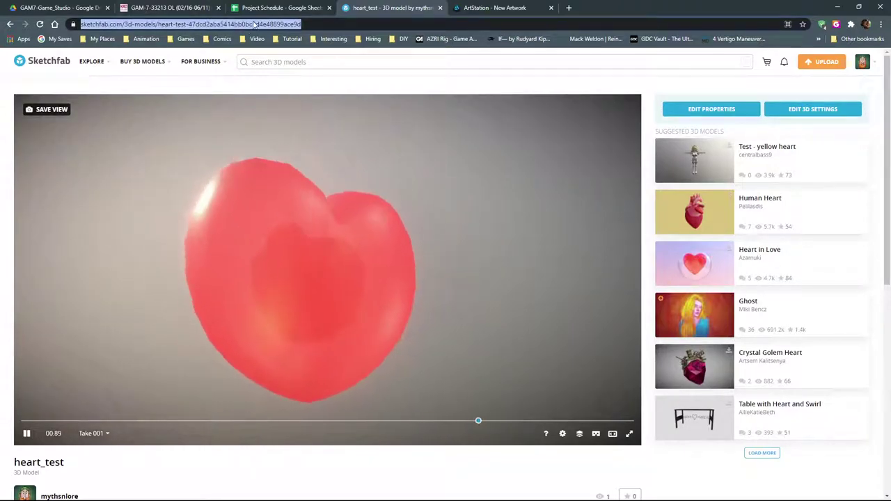
# Return to ArtStation, paste heart_test's page address as the Sketchfab URL and save the model to the artwork
pyautogui.click(513, 8)
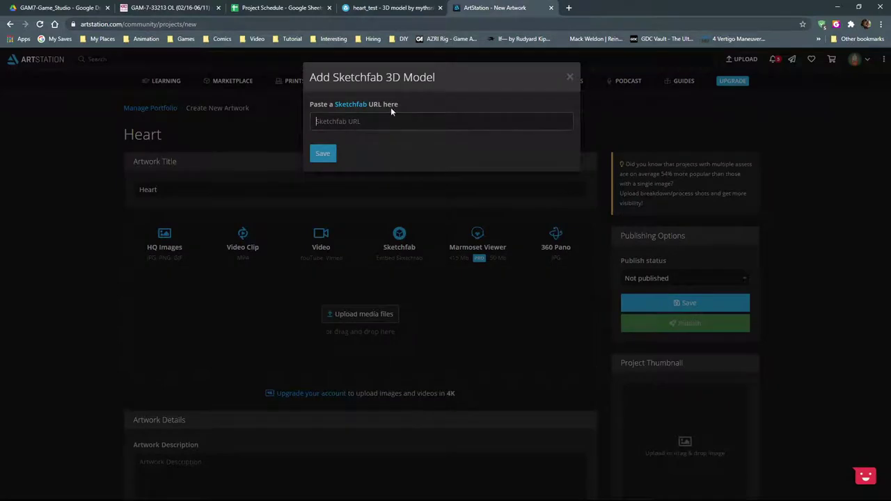
pyautogui.hotkey('ctrl', 'v')
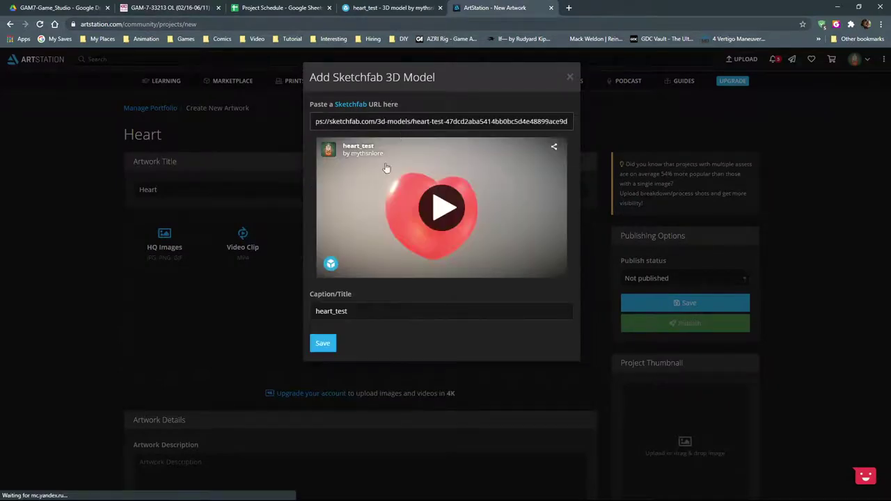
pyautogui.click(325, 347)
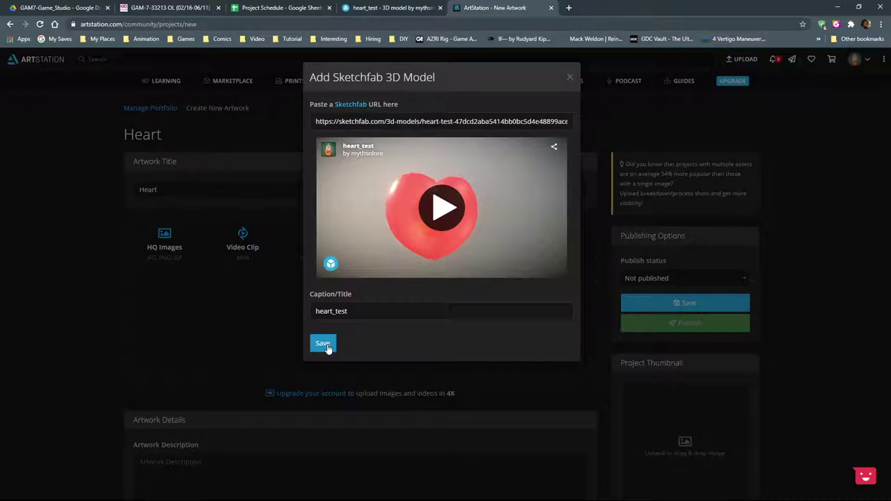
pyautogui.click(325, 345)
pyautogui.scroll(-5, 328, 348)
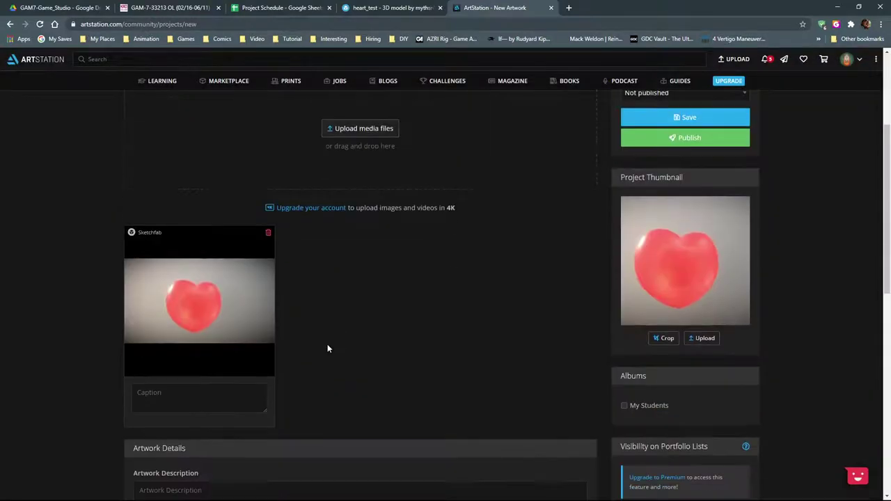
# Examine the embedded model's caption field, the artwork description section and the project thumbnail
pyautogui.scroll(2, 192, 390)
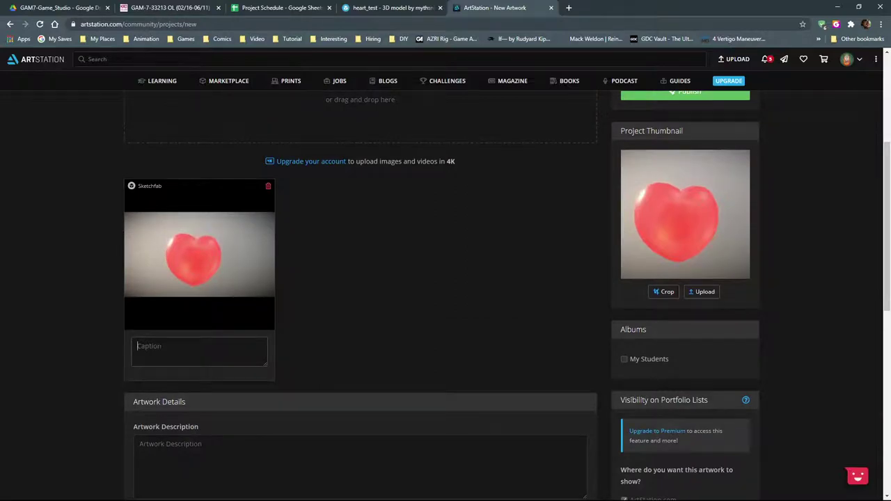
pyautogui.scroll(2, 390, 355)
pyautogui.scroll(-3, 318, 408)
pyautogui.scroll(1, 307, 382)
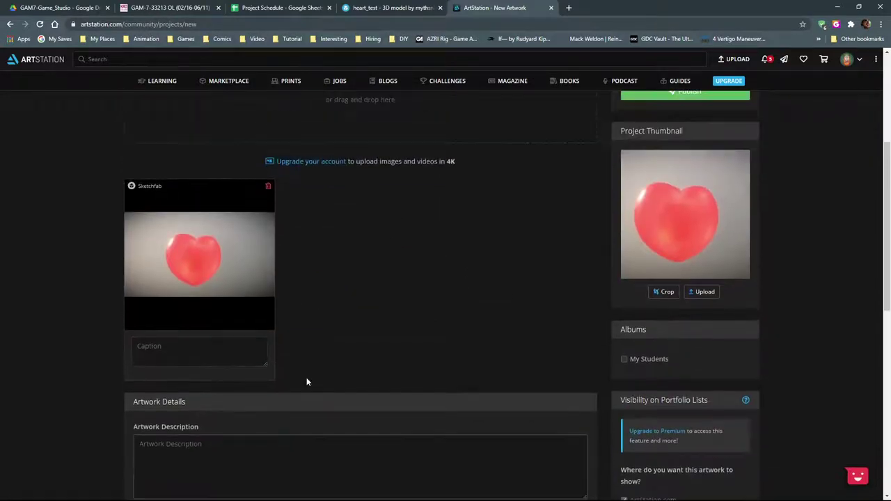
pyautogui.press('Tab')
pyautogui.scroll(-1, 317, 383)
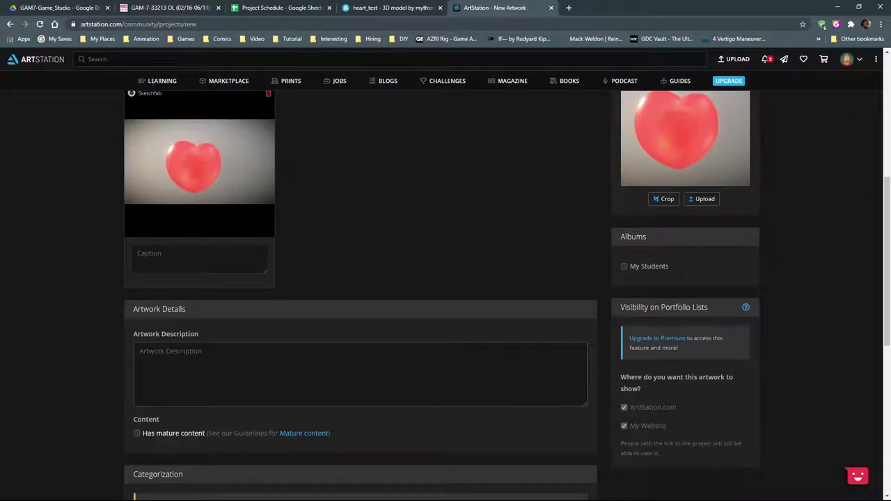
pyautogui.scroll(3, 361, 292)
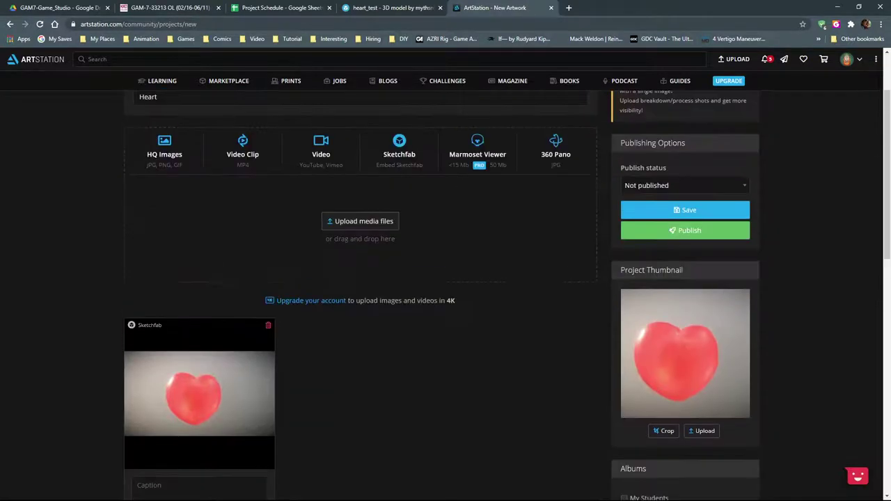
# Crop the project thumbnail to a smaller square framed closely around the heart
pyautogui.click(662, 430)
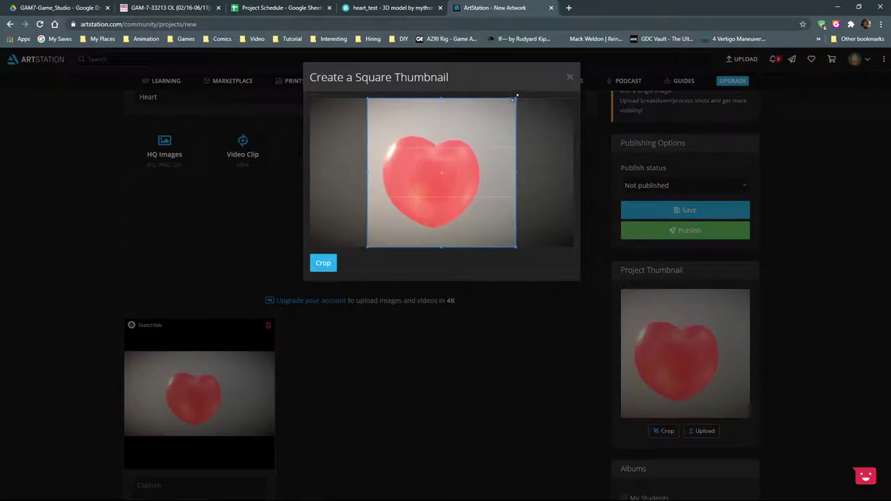
pyautogui.moveTo(516, 98); pyautogui.dragTo(495, 120)
pyautogui.moveTo(468, 196); pyautogui.dragTo(470, 190)
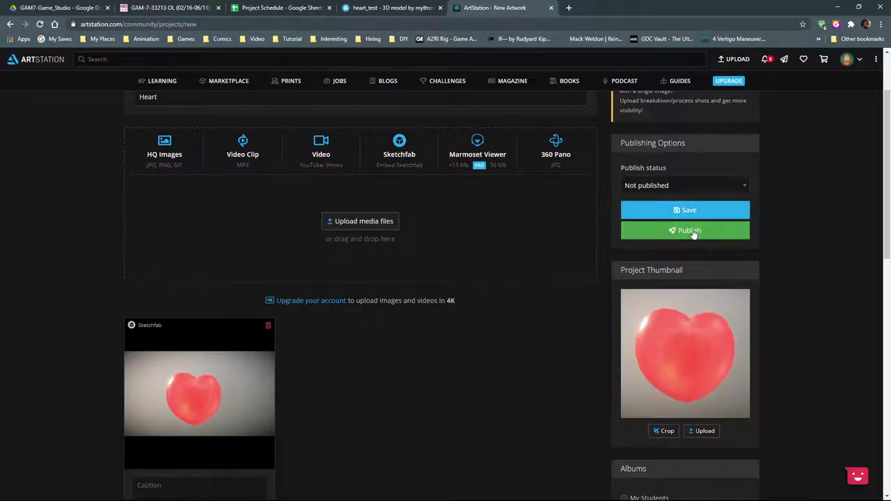
# Review the artwork's publishing options, details, portfolio visibility and categorization settings
pyautogui.scroll(2, 426, 357)
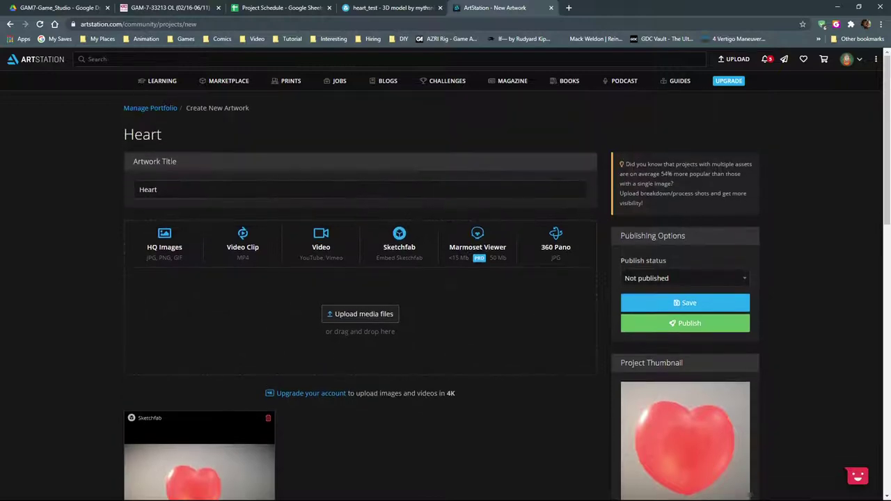
pyautogui.scroll(-4, 848, 376)
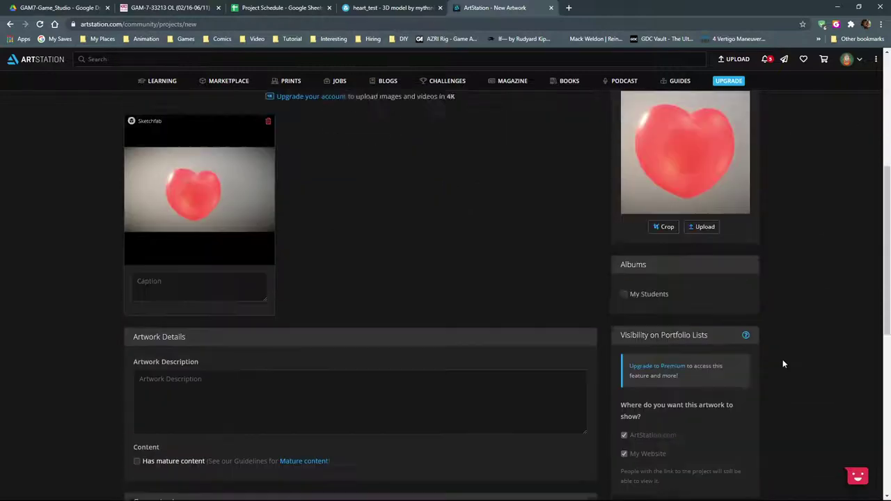
pyautogui.scroll(-3, 783, 363)
pyautogui.scroll(-3, 783, 362)
pyautogui.scroll(3, 783, 363)
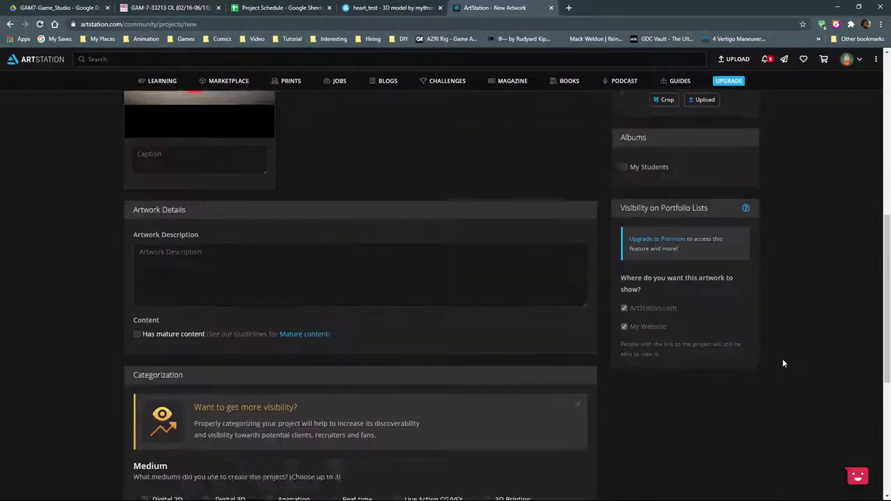
pyautogui.scroll(2, 783, 363)
pyautogui.scroll(4, 783, 363)
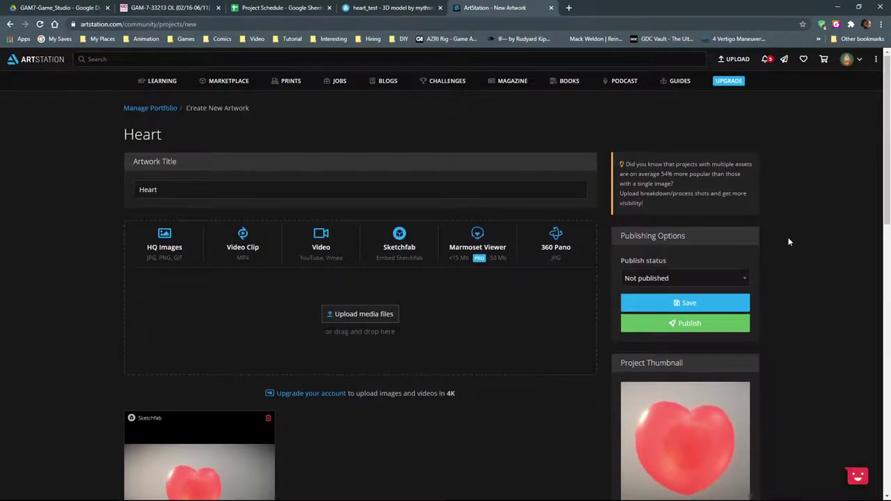
# Close the ArtStation new artwork page and leave it without saving the Heart artwork
pyautogui.click(410, 8)
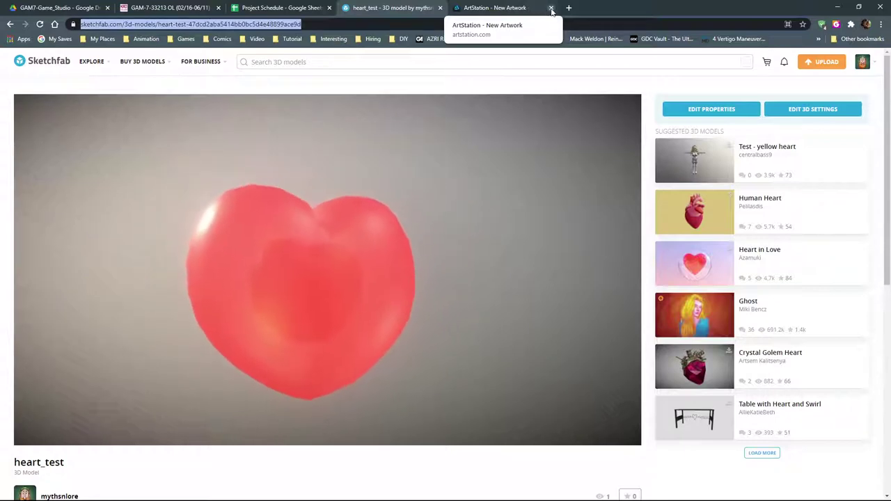
pyautogui.click(516, 7)
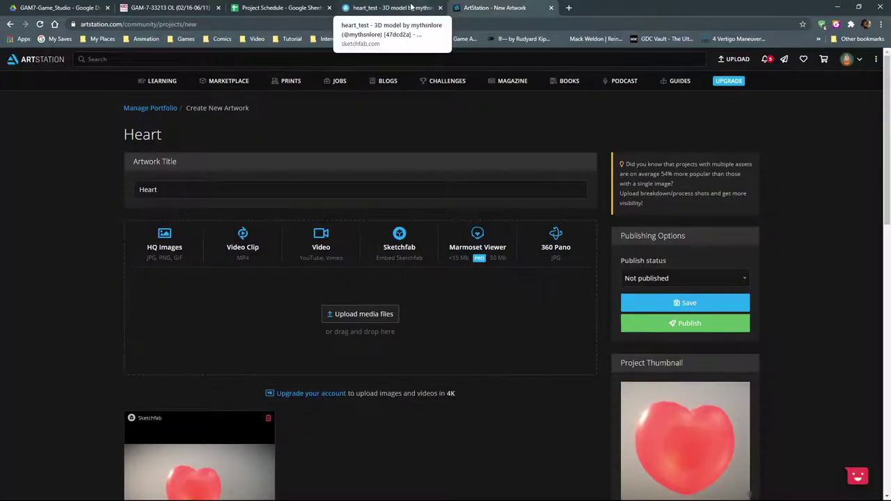
pyautogui.click(410, 7)
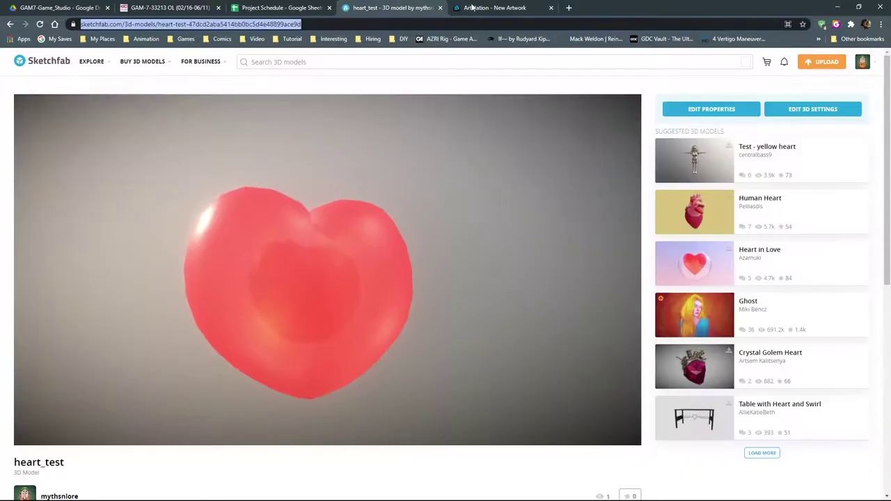
pyautogui.click(551, 8)
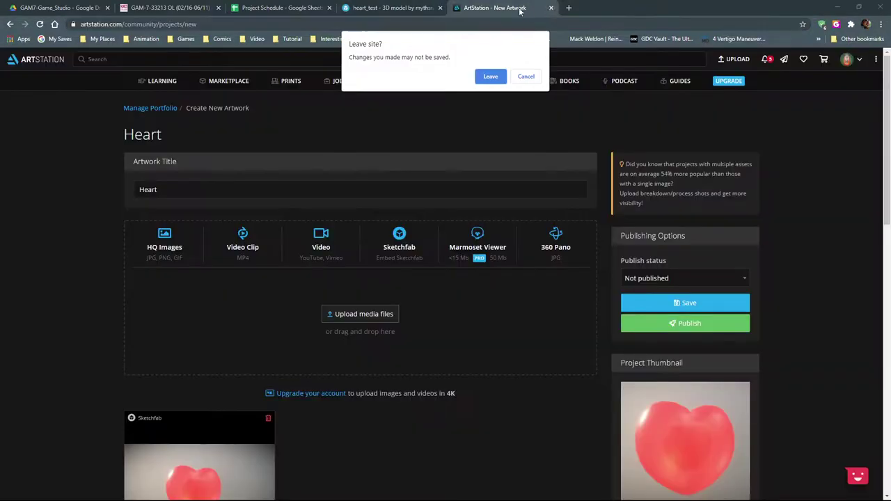
pyautogui.click(491, 77)
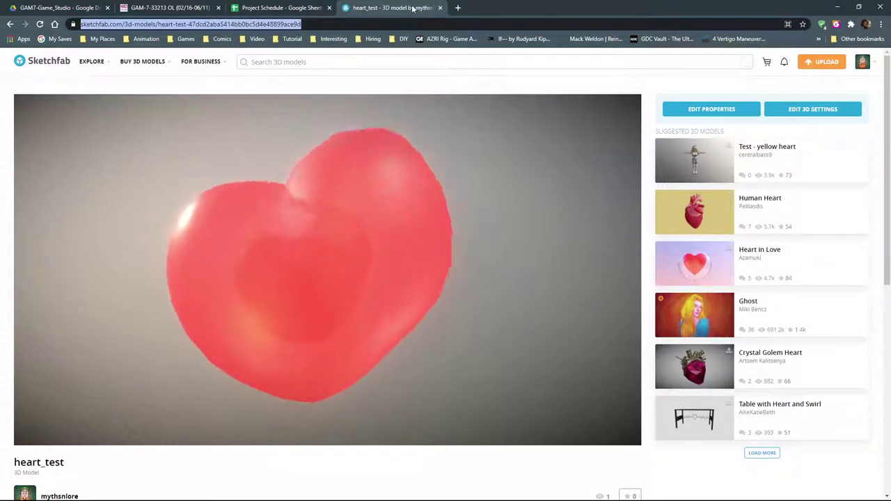
# Go to the account's own Sketchfab models and open Kopi Luwak Building
pyautogui.moveTo(862, 67)
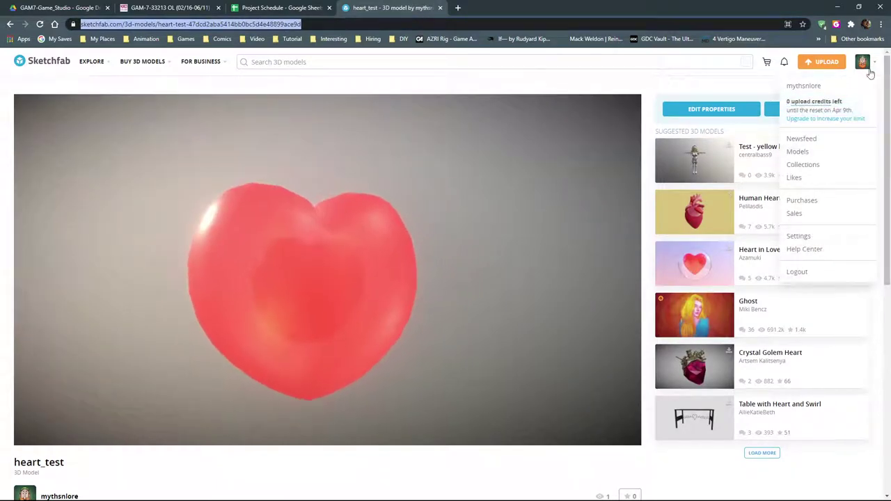
pyautogui.click(798, 152)
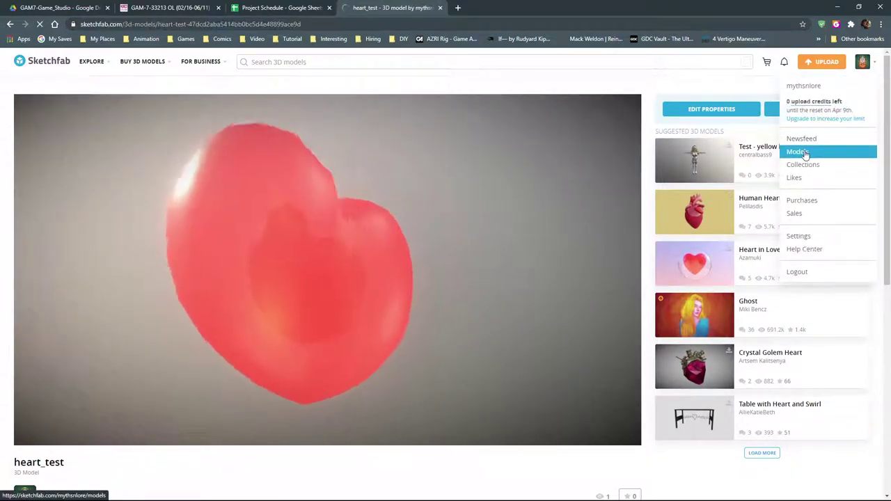
pyautogui.scroll(-2, 679, 146)
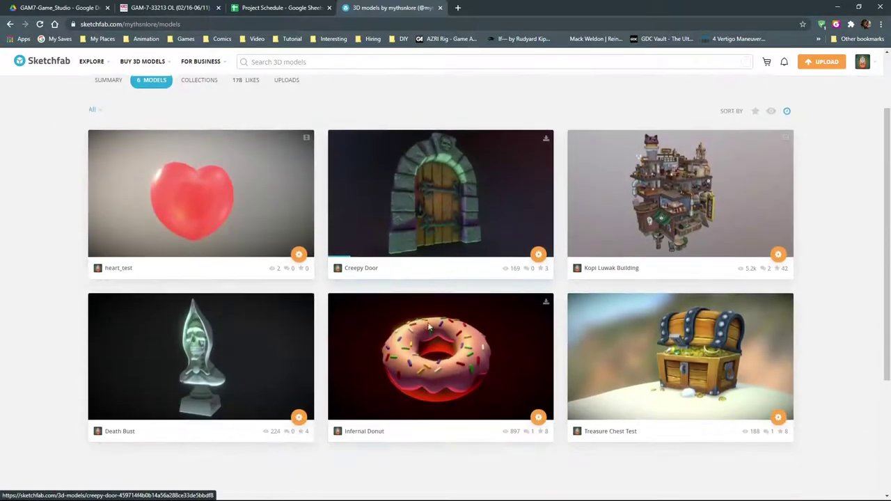
pyautogui.click(679, 146)
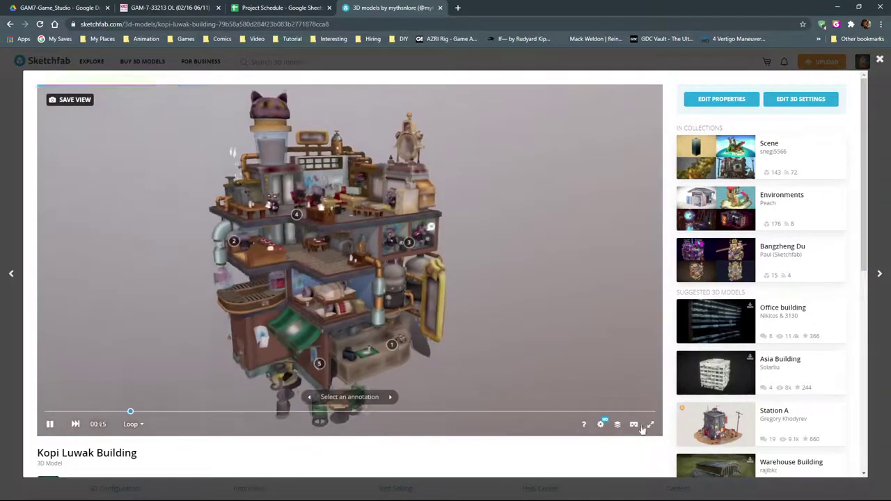
# Inspect the building in the Model Inspector with the 3D + 2D viewport and the Diffuse material channel
pyautogui.click(617, 424)
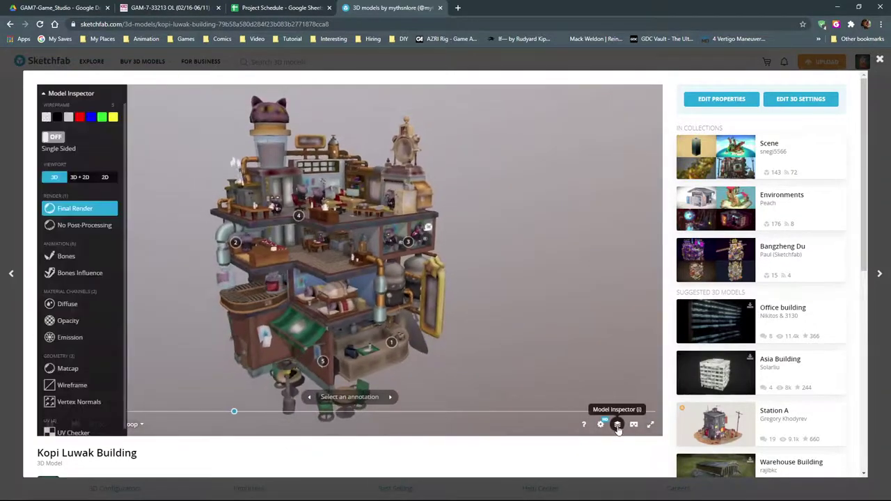
pyautogui.click(80, 176)
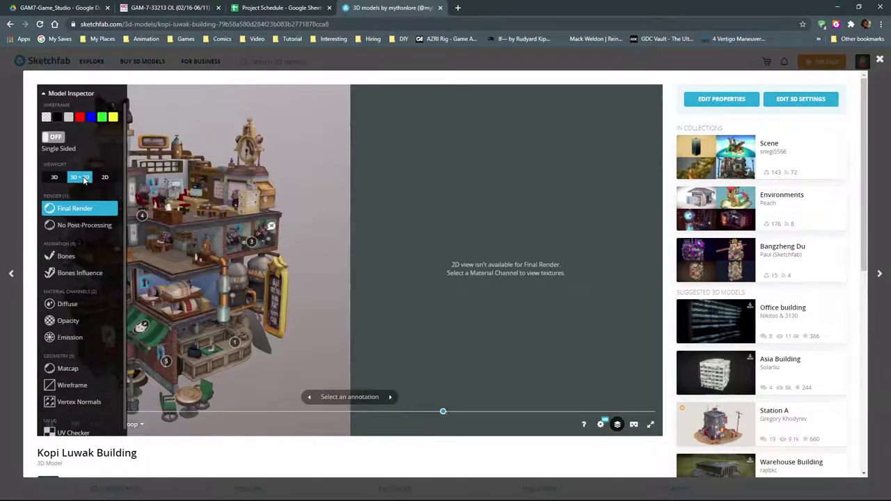
pyautogui.scroll(-3, 231, 213)
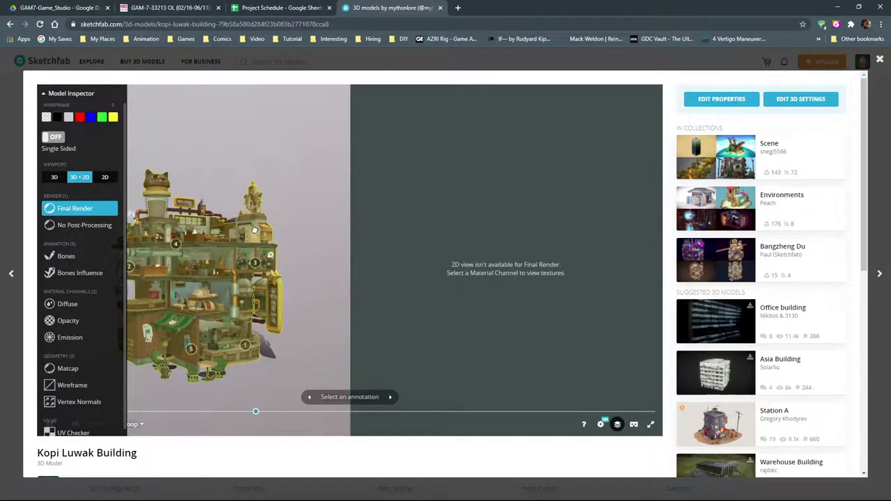
pyautogui.scroll(5, 234, 247)
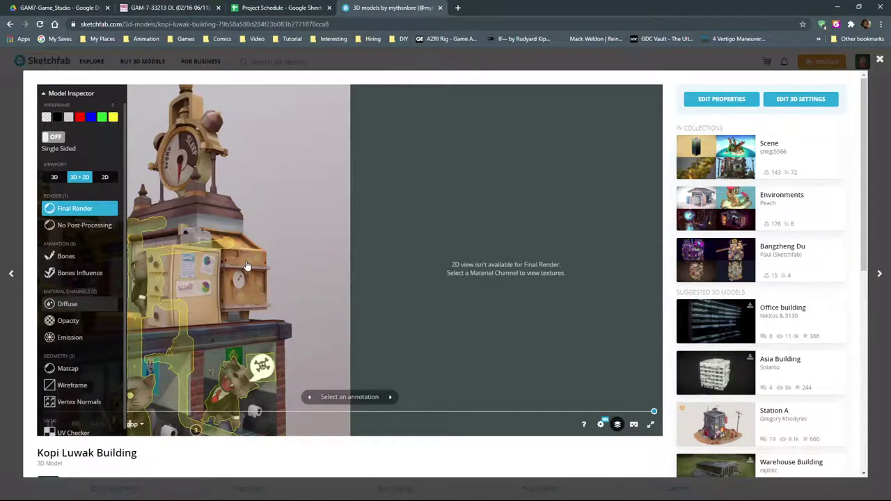
pyautogui.click(67, 304)
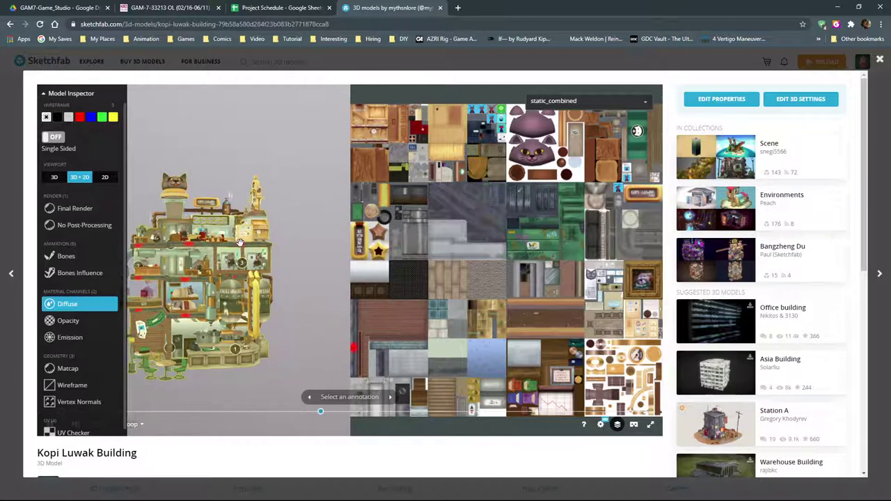
# Examine how the building's floors and interior rooms map to areas of the static_combined diffuse texture sheet
pyautogui.moveTo(238, 242); pyautogui.dragTo(223, 216)
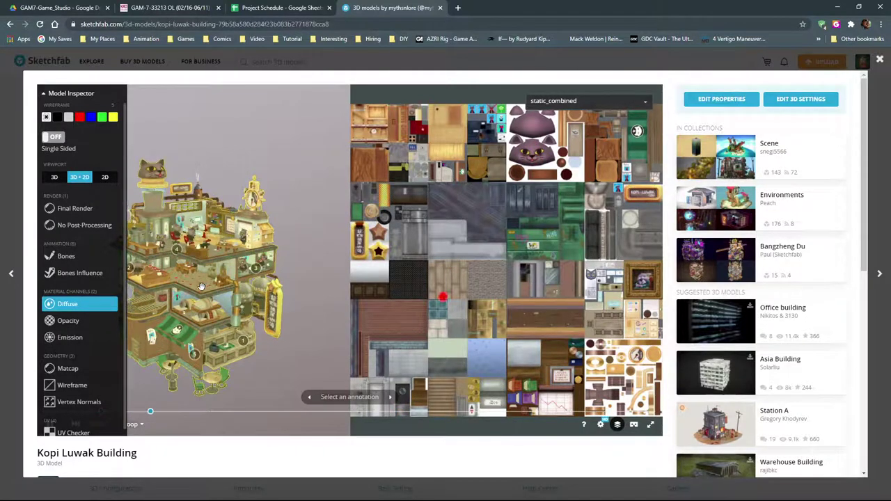
pyautogui.scroll(3, 197, 284)
pyautogui.scroll(5, 197, 284)
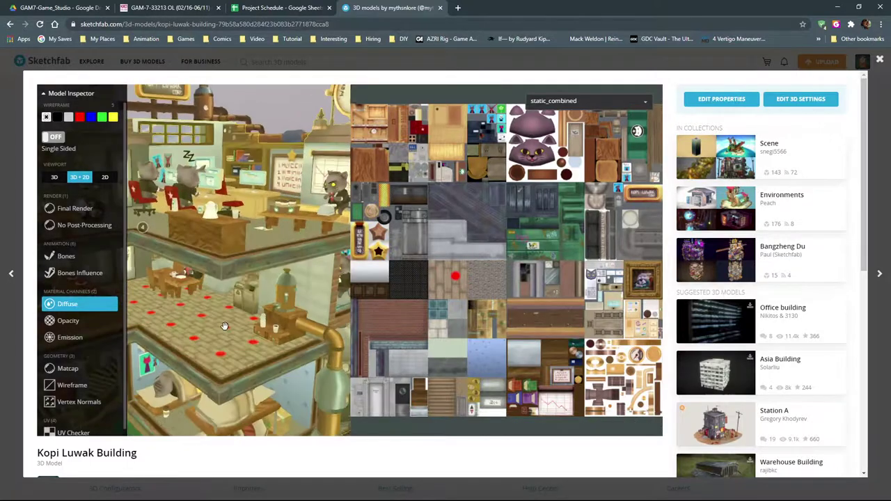
pyautogui.scroll(3, 242, 305)
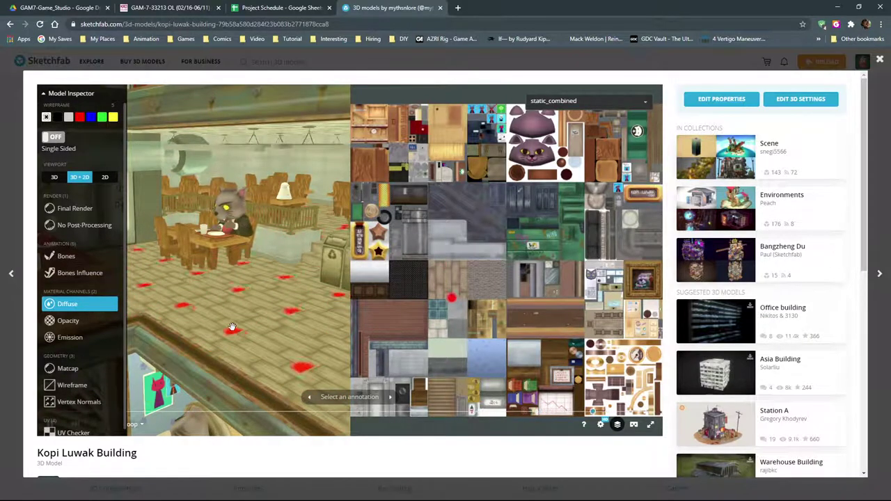
pyautogui.scroll(-5, 238, 335)
pyautogui.moveTo(258, 322)
pyautogui.mouseDown()
pyautogui.moveTo(279, 288)
pyautogui.moveTo(201, 272)
pyautogui.moveTo(261, 273)
pyautogui.moveTo(235, 272)
pyautogui.moveTo(240, 267)
pyautogui.mouseUp()
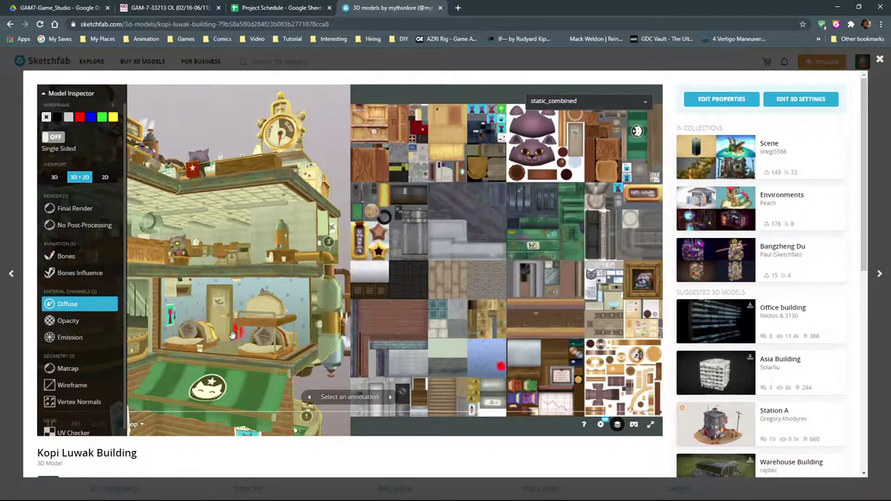
pyautogui.moveTo(224, 307)
pyautogui.mouseDown()
pyautogui.moveTo(200, 330)
pyautogui.moveTo(269, 310)
pyautogui.mouseUp()
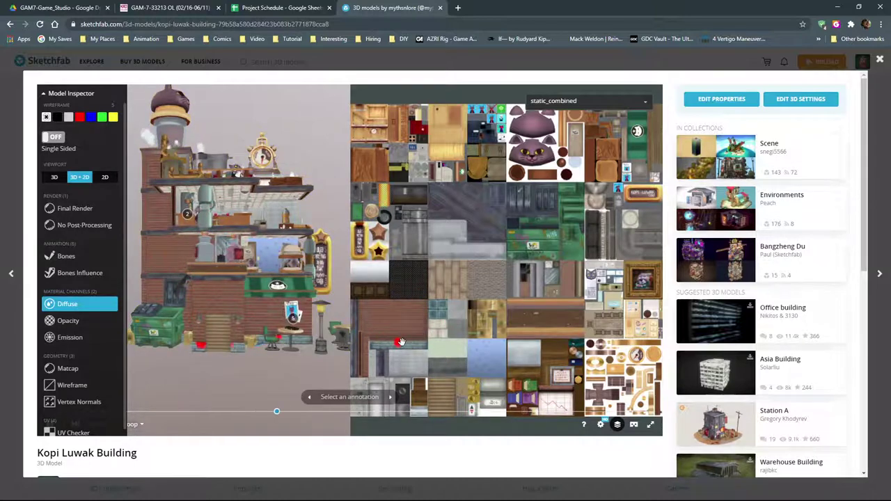
# Compare the outer brick walls with their area of the texture sheet, and go to the Cafeteria annotation
pyautogui.moveTo(293, 275); pyautogui.dragTo(264, 285)
pyautogui.scroll(6, 204, 271)
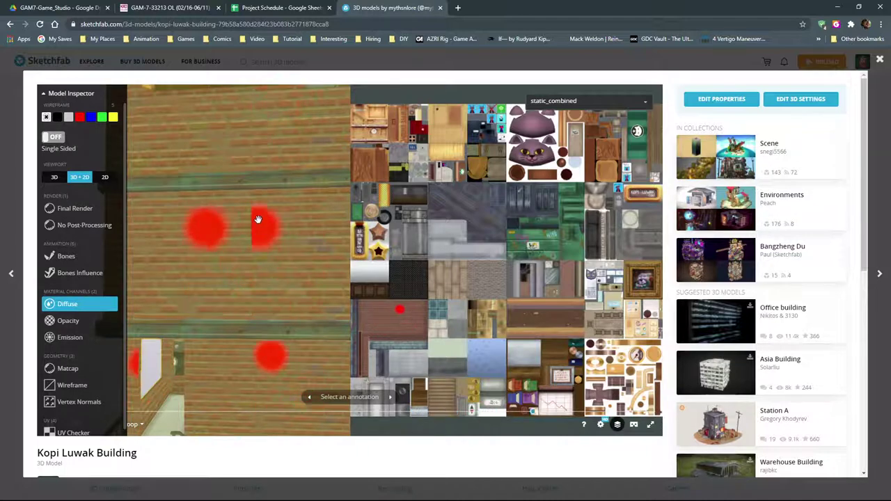
pyautogui.scroll(-5, 239, 248)
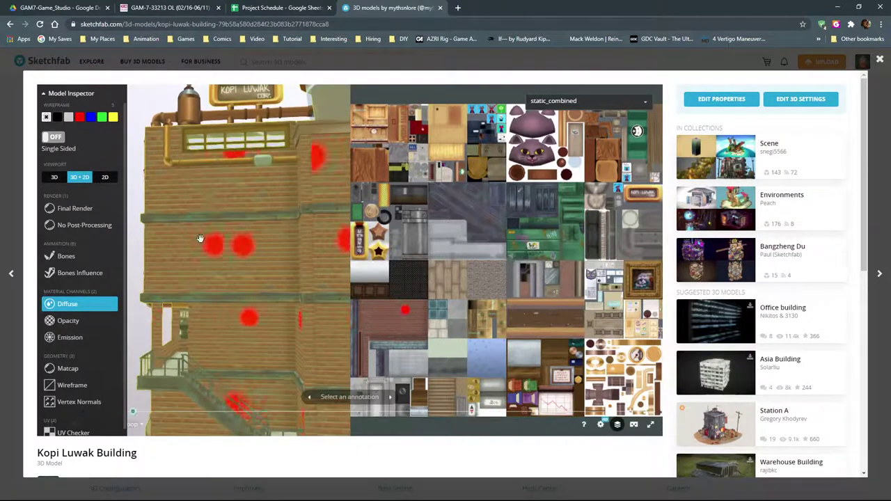
pyautogui.moveTo(221, 243); pyautogui.dragTo(243, 263)
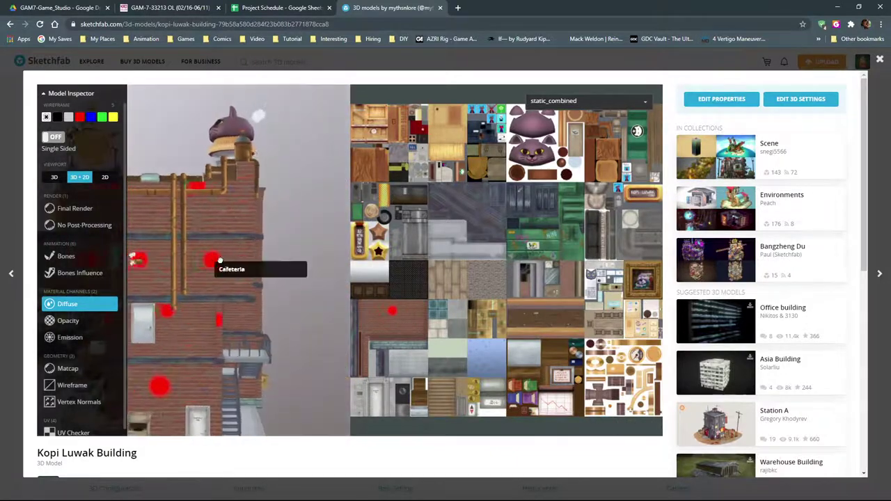
pyautogui.click(241, 263)
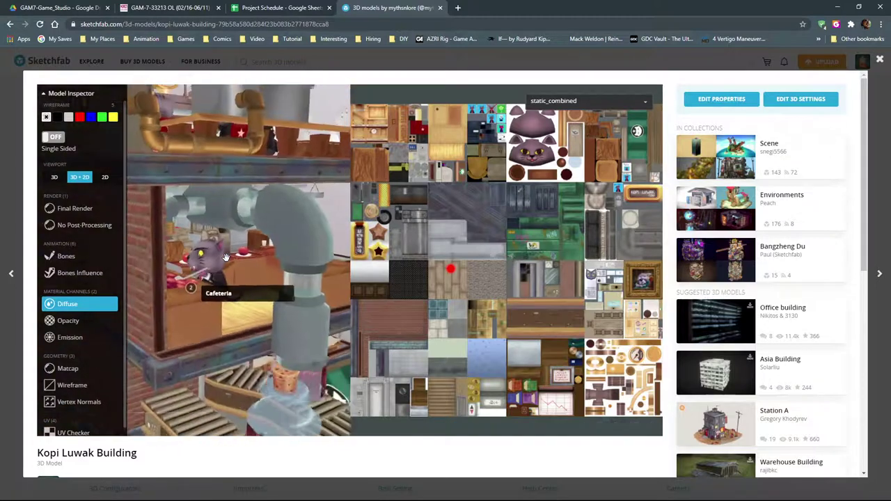
# Switch the model back to the 3D viewport with Final Render and step through its annotations to Office
pyautogui.click(54, 176)
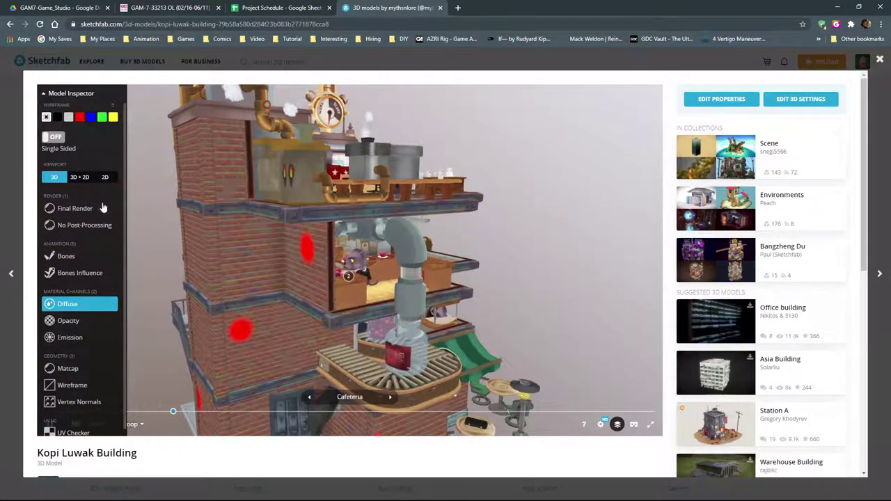
pyautogui.click(75, 208)
pyautogui.moveTo(213, 223); pyautogui.dragTo(459, 260)
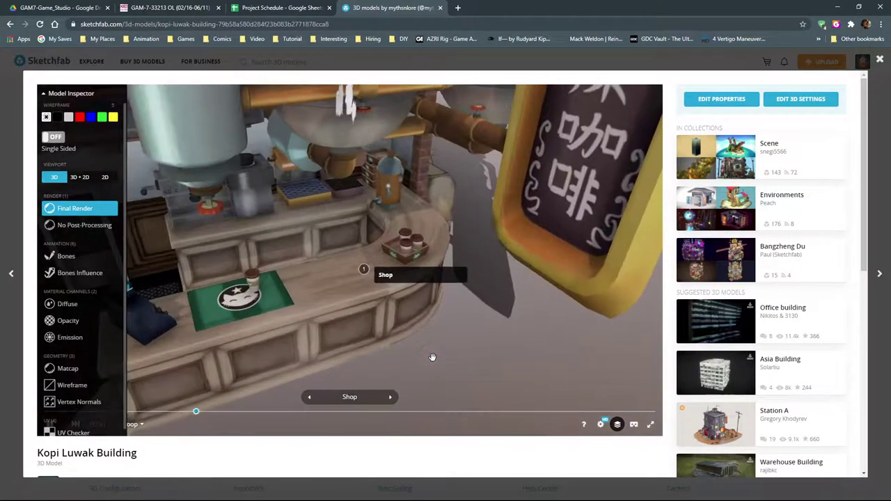
pyautogui.click(390, 403)
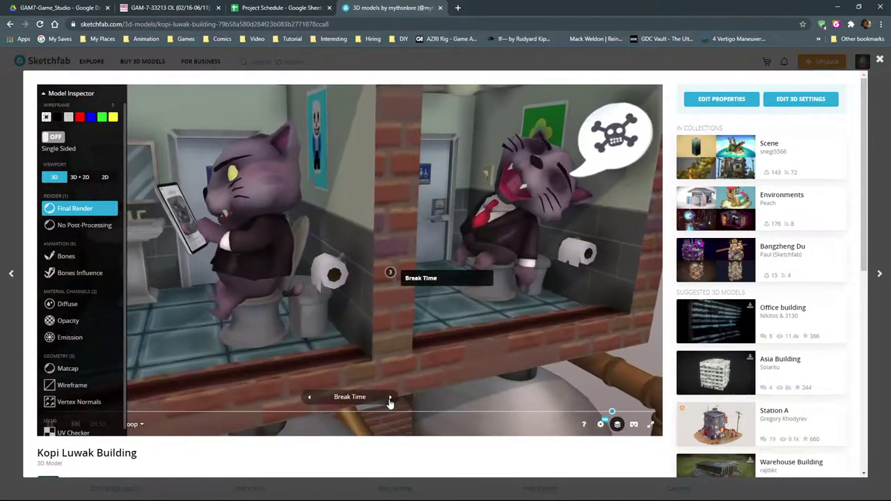
pyautogui.click(390, 398)
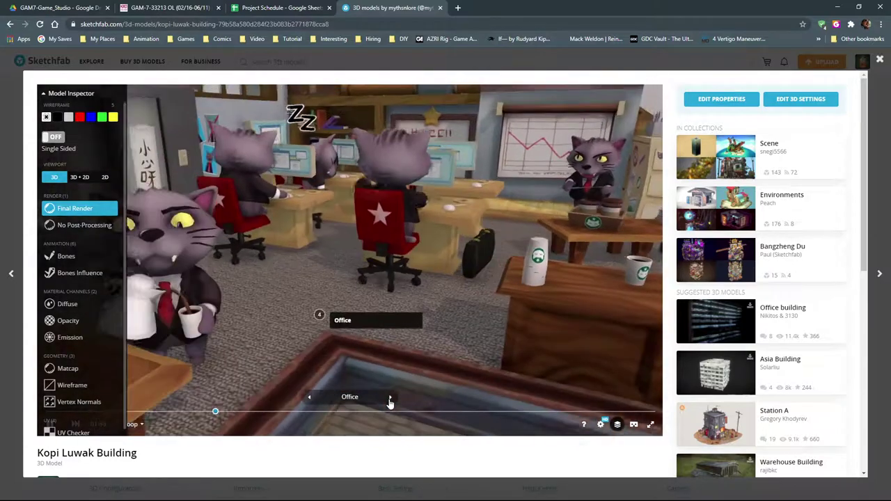
# Examine the whole rendered building and its interior rooms from several angles and distances
pyautogui.scroll(-5, 308, 267)
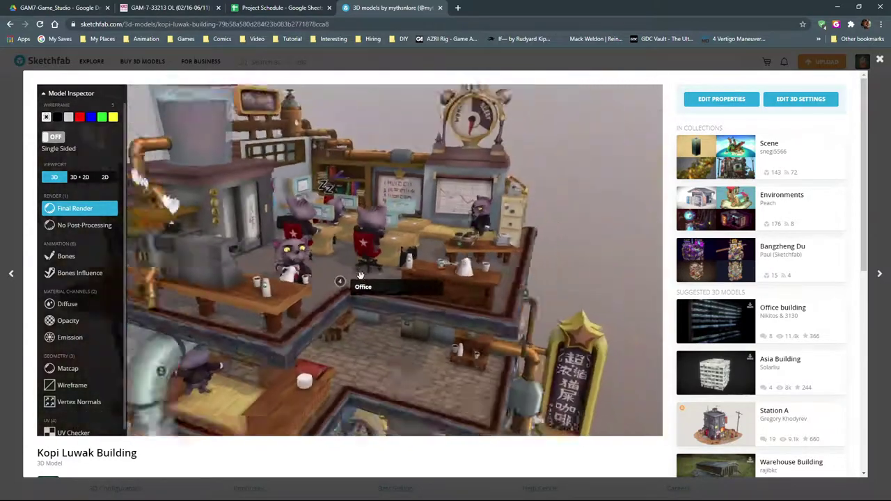
pyautogui.moveTo(309, 267)
pyautogui.mouseDown()
pyautogui.moveTo(439, 286)
pyautogui.moveTo(442, 275)
pyautogui.mouseUp()
pyautogui.moveTo(401, 221); pyautogui.dragTo(393, 259)
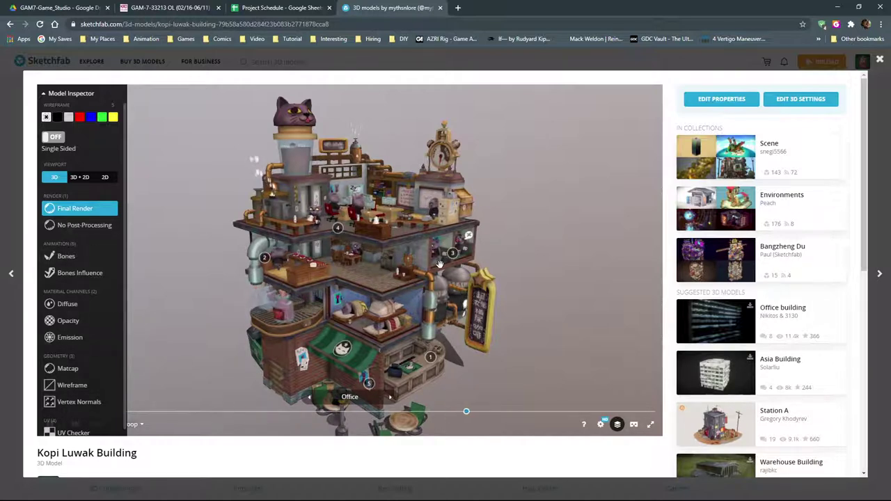
pyautogui.scroll(-2, 362, 252)
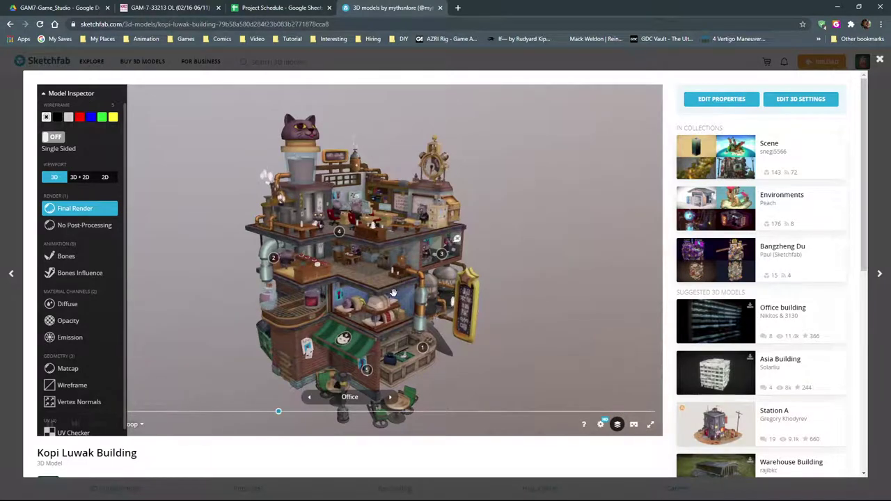
pyautogui.scroll(5, 394, 293)
pyautogui.scroll(5, 393, 293)
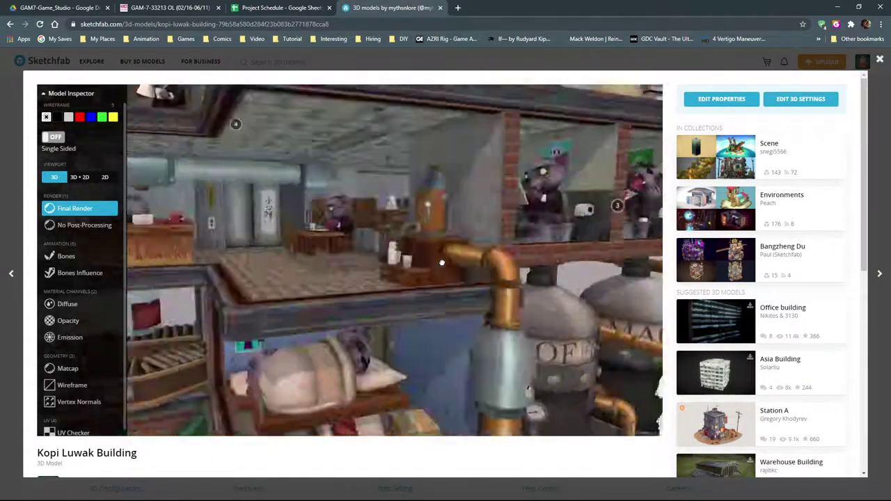
pyautogui.scroll(-10, 441, 262)
pyautogui.moveTo(390, 230); pyautogui.dragTo(388, 271)
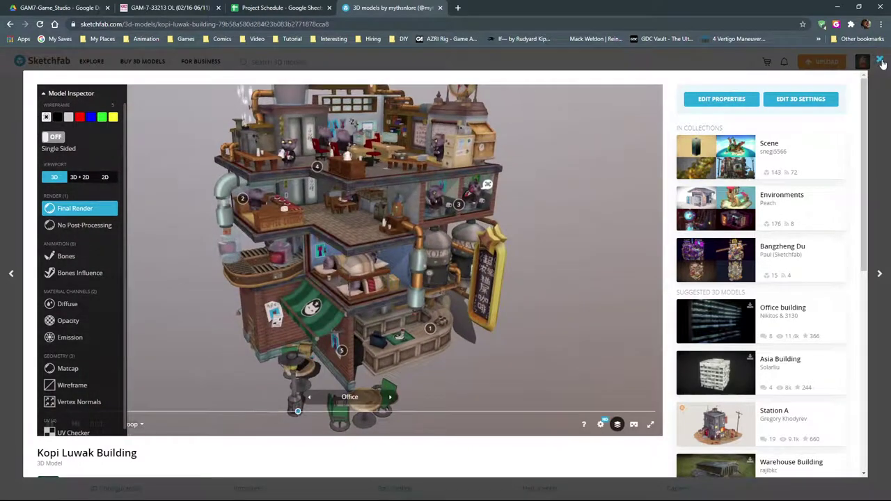
# Close the Kopi Luwak Building view and the Sketchfab page, returning to the Project Schedule spreadsheet
pyautogui.click(881, 61)
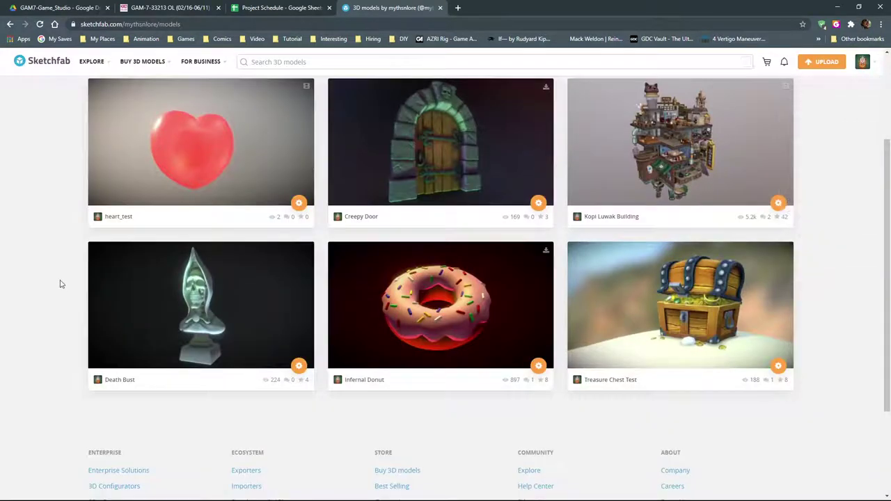
pyautogui.scroll(2, 62, 290)
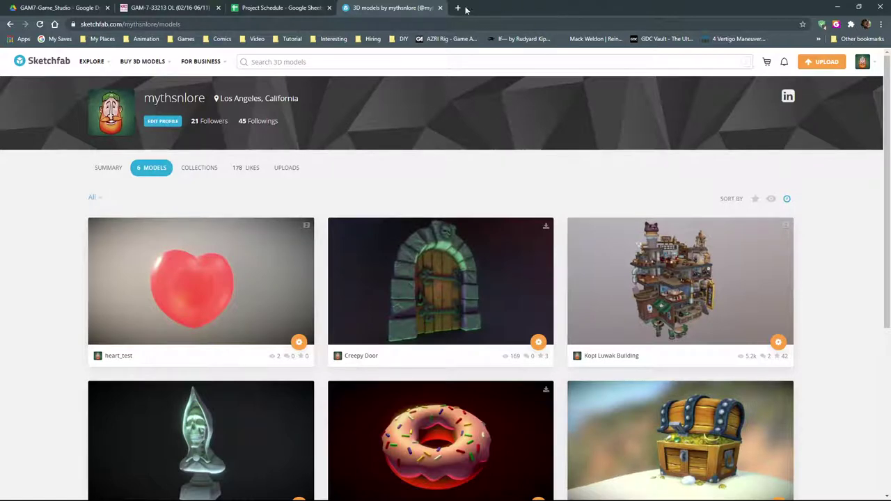
pyautogui.click(440, 8)
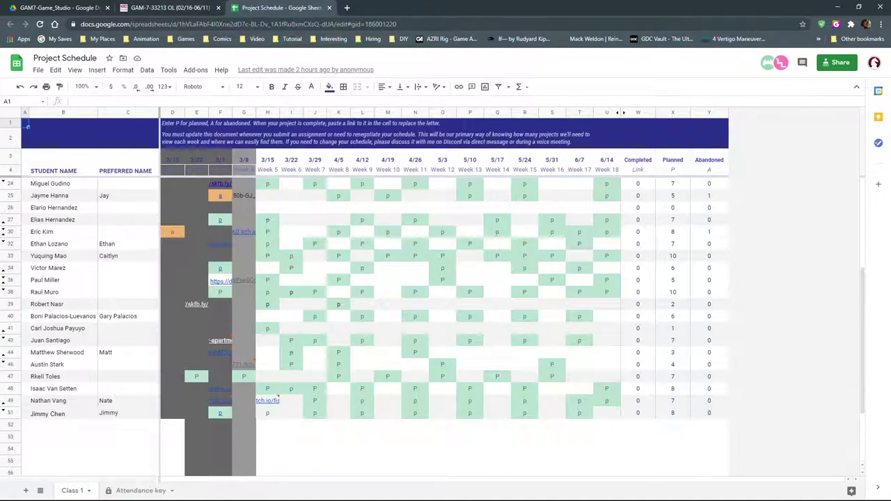
pyautogui.hotkey('alt', 'Tab')
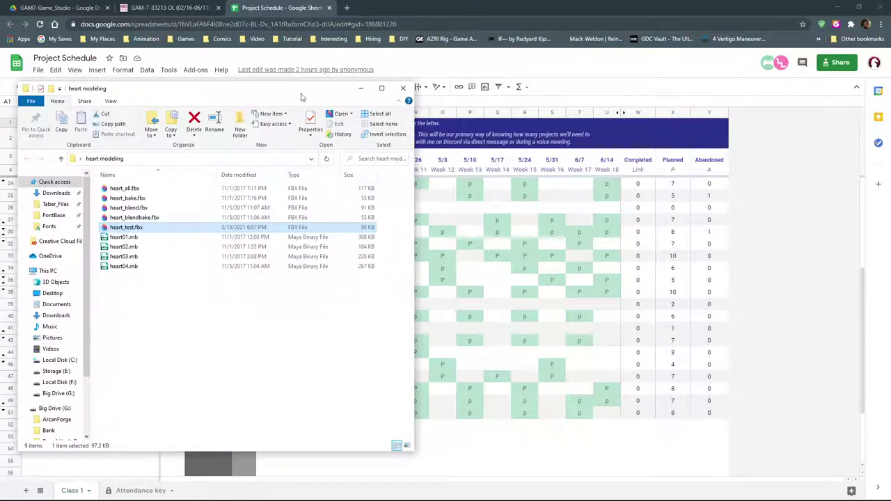
pyautogui.moveTo(296, 89); pyautogui.dragTo(213, 101)
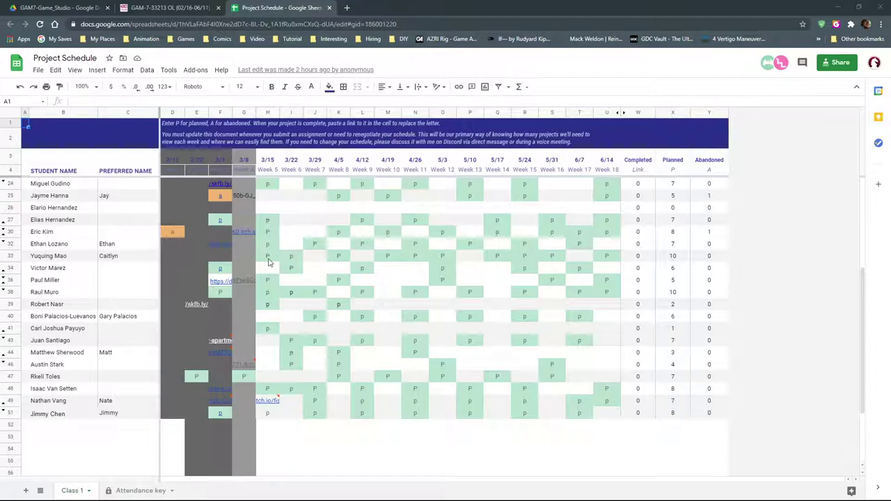
pyautogui.scroll(5, 272, 279)
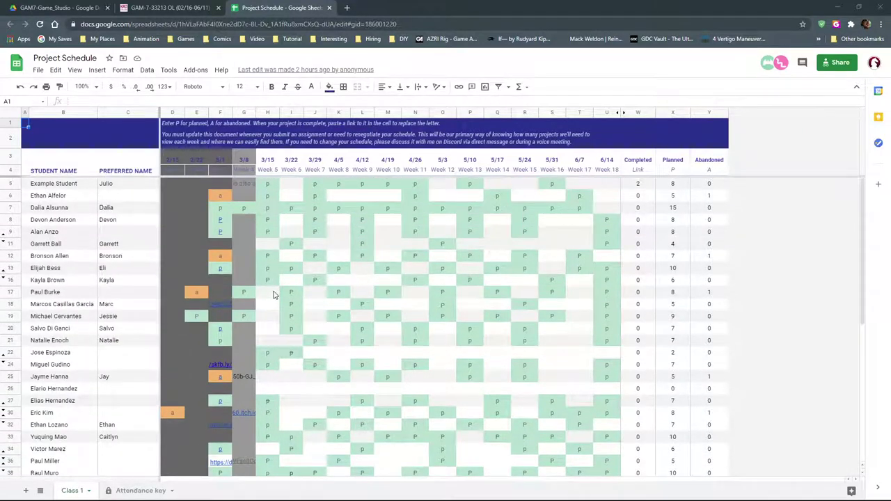
pyautogui.scroll(-1, 273, 296)
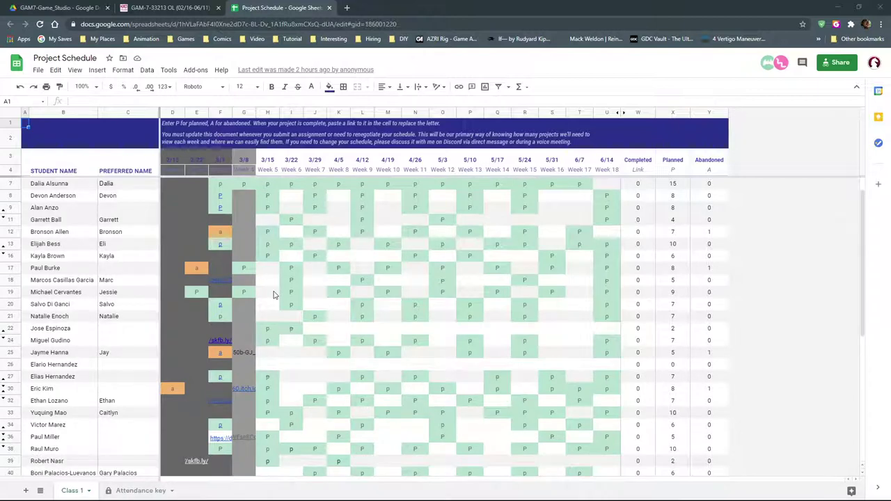
pyautogui.scroll(-3, 274, 295)
pyautogui.scroll(2, 274, 296)
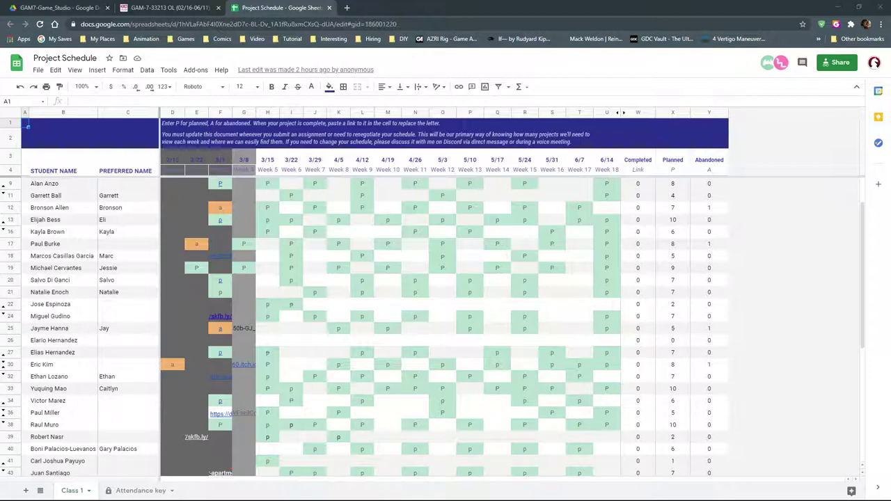
# Return to the Project Schedule spreadsheet and highlight the whole 3/15 (Week 5) column
pyautogui.click(188, 9)
pyautogui.click(264, 8)
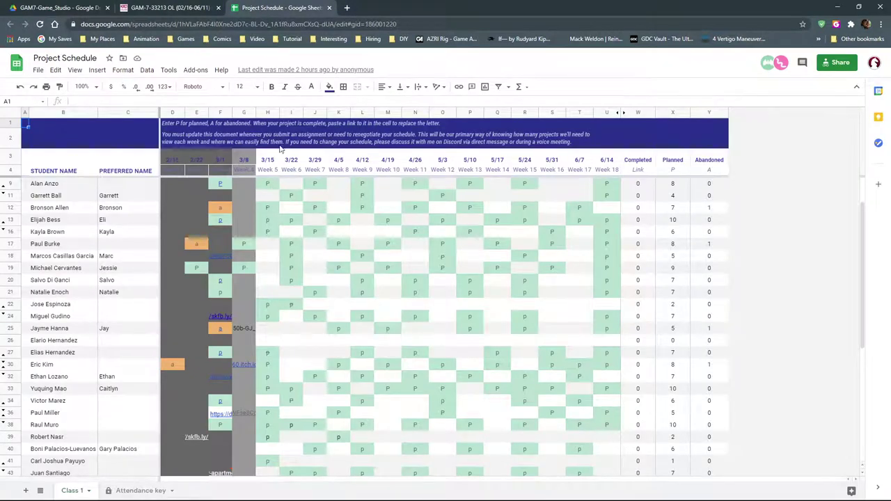
pyautogui.click(268, 112)
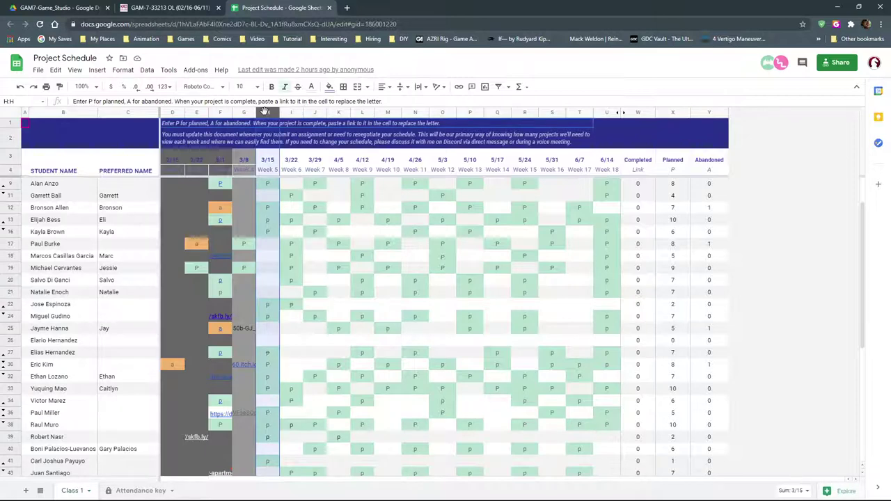
# Check the cells still marked P in the 3/8 column, going from the first students to the end of the list
pyautogui.scroll(1, 266, 263)
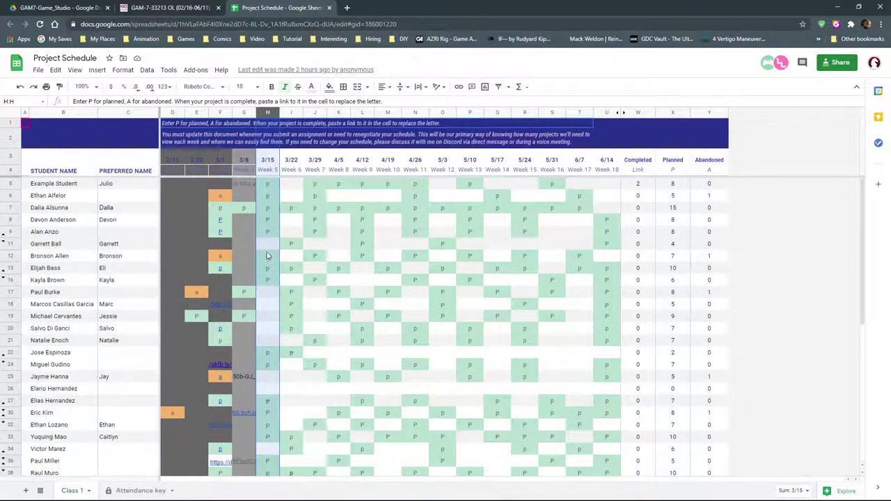
pyautogui.click(247, 212)
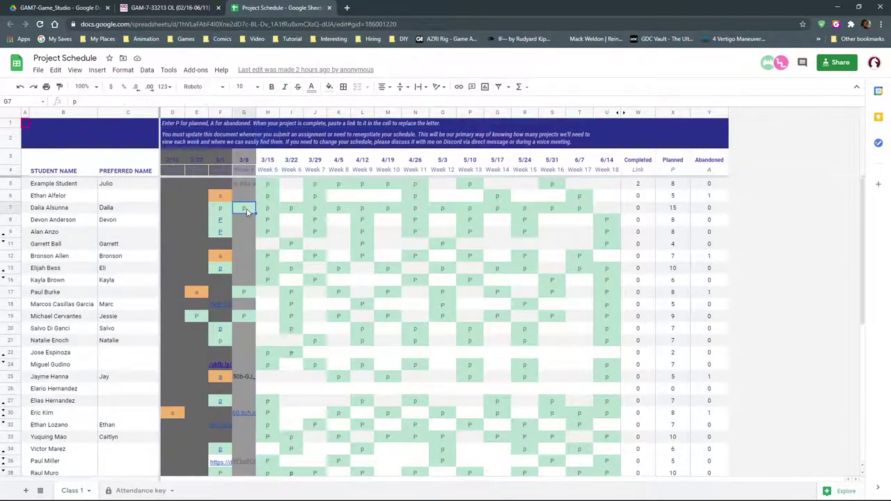
pyautogui.click(247, 295)
pyautogui.click(249, 316)
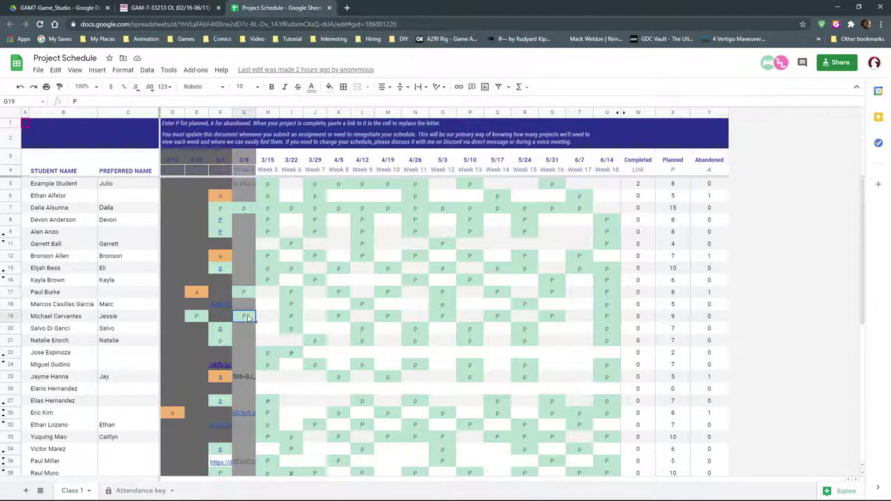
pyautogui.scroll(-5, 249, 320)
pyautogui.scroll(-2, 248, 321)
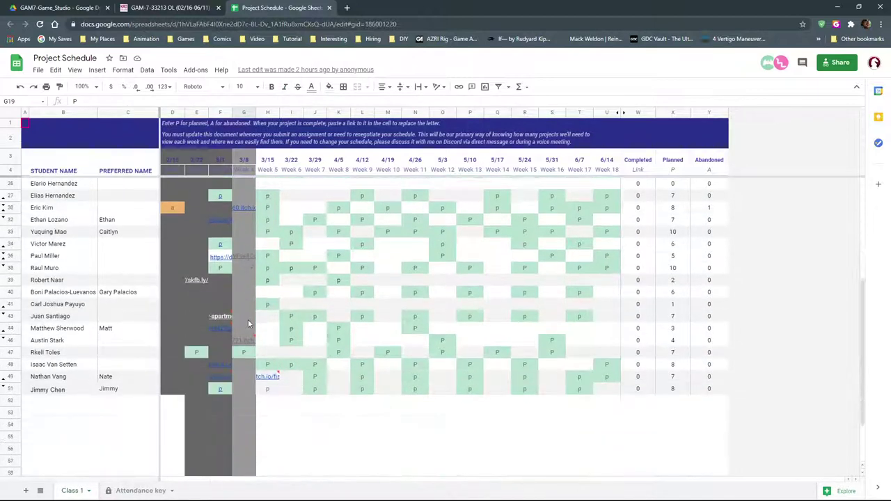
# Look through the 3/8 Week 4 column and preview the project links submitted there
pyautogui.click(248, 353)
pyautogui.scroll(3, 248, 354)
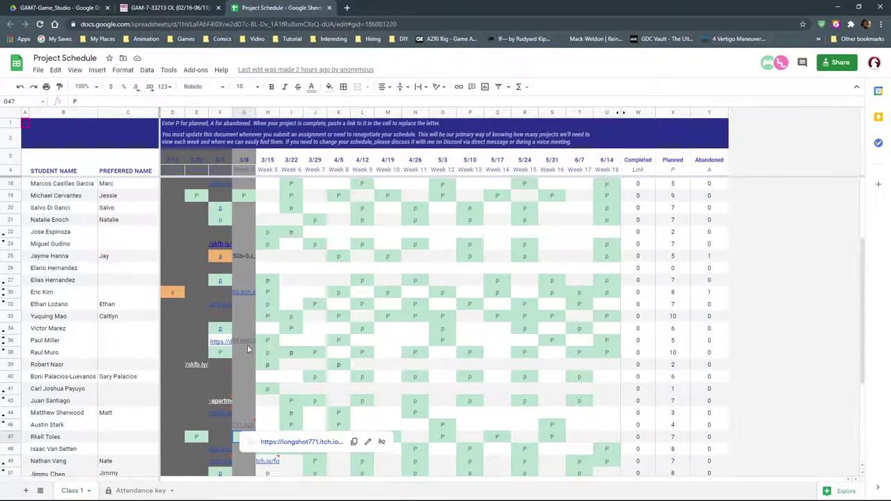
pyautogui.moveTo(246, 259)
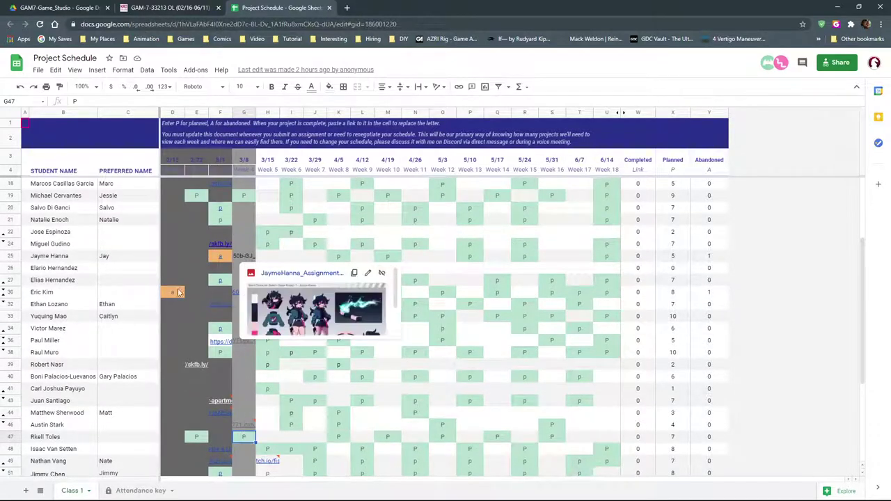
pyautogui.moveTo(237, 295)
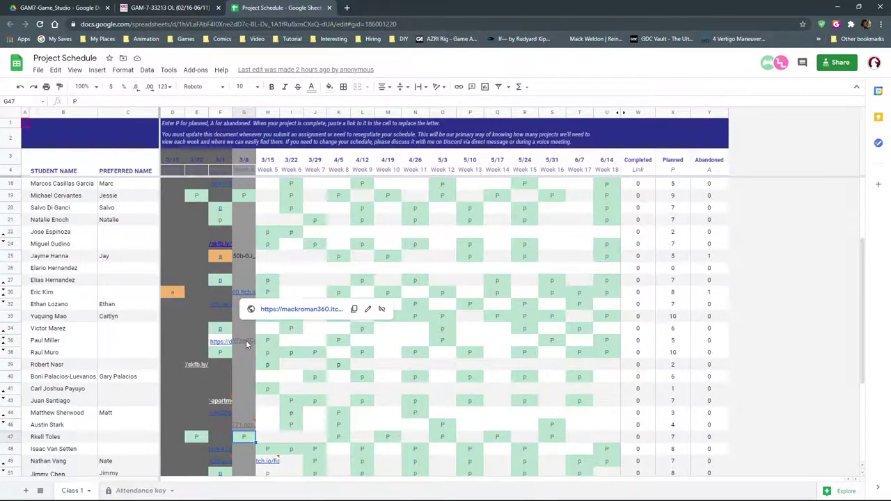
pyautogui.moveTo(246, 343)
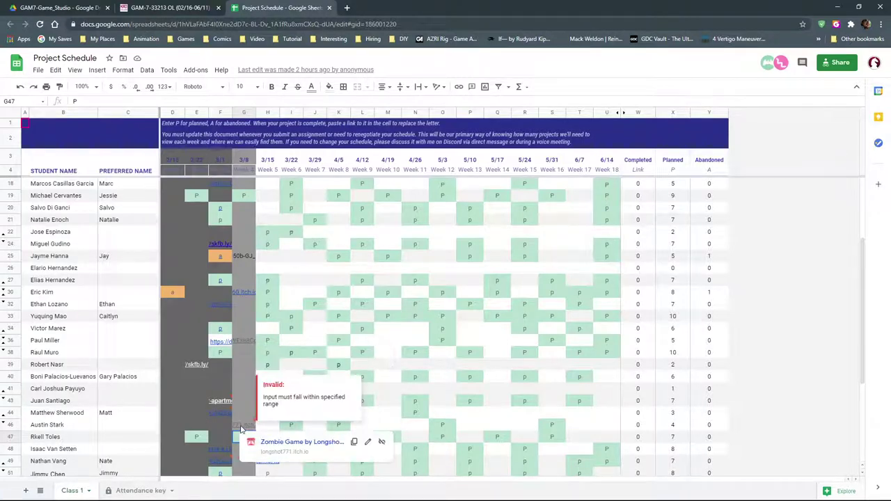
pyautogui.scroll(-2, 231, 415)
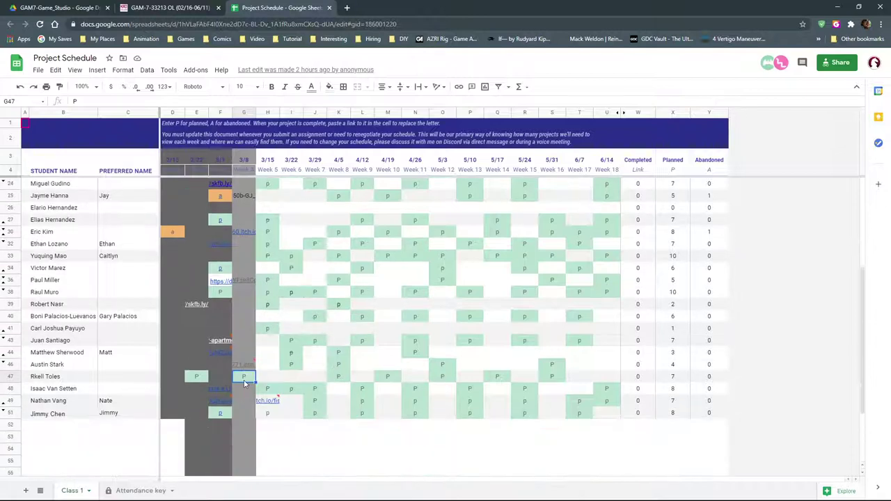
pyautogui.scroll(4, 244, 384)
pyautogui.scroll(2, 244, 381)
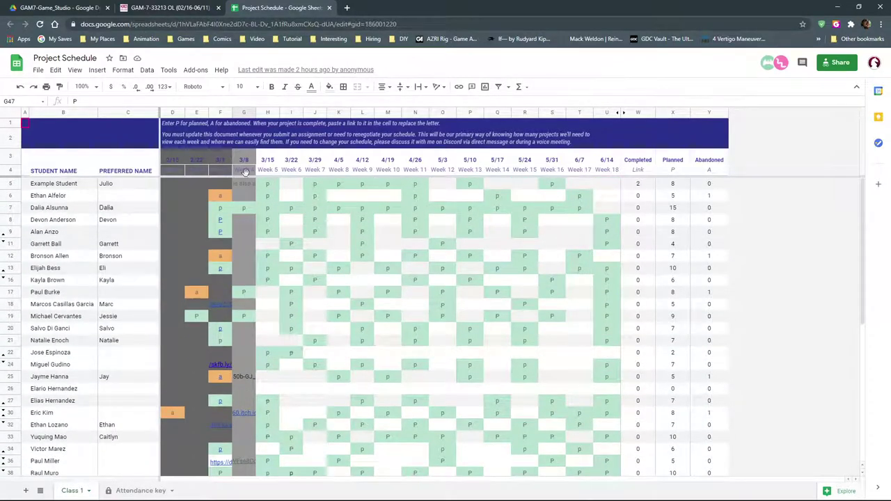
# Select the 3/15 Week 5 column and review which students have projects planned for that week
pyautogui.click(268, 113)
pyautogui.scroll(-3, 266, 216)
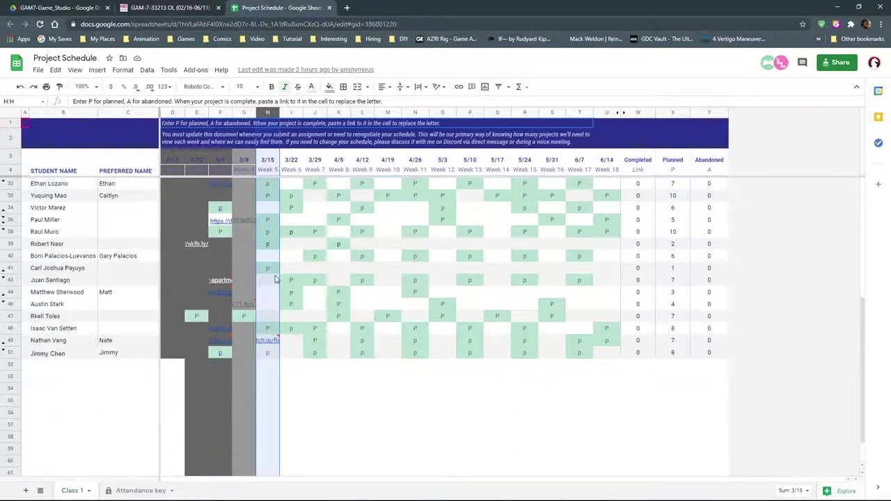
pyautogui.scroll(3, 275, 279)
pyautogui.scroll(1, 275, 279)
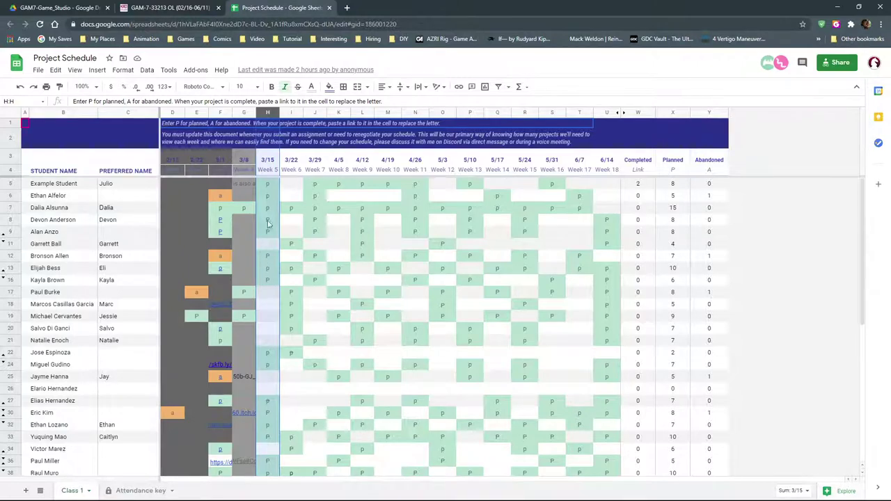
pyautogui.scroll(-5, 277, 319)
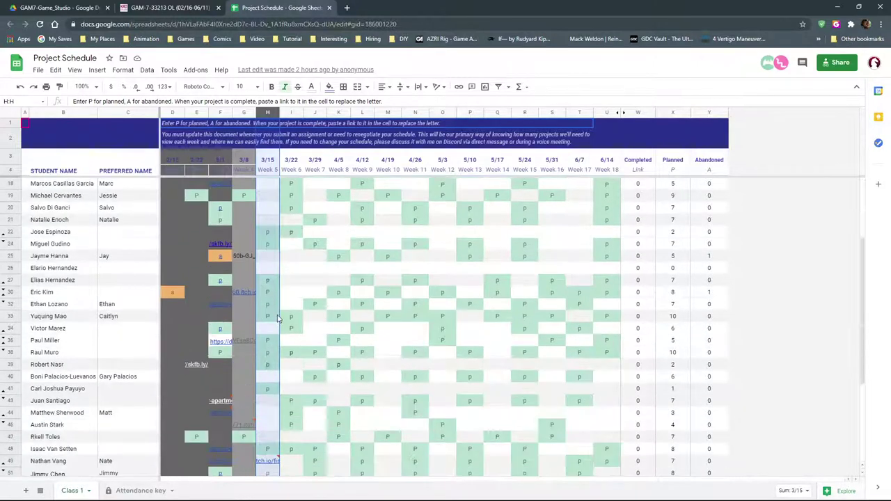
pyautogui.scroll(5, 275, 315)
pyautogui.scroll(-2, 275, 313)
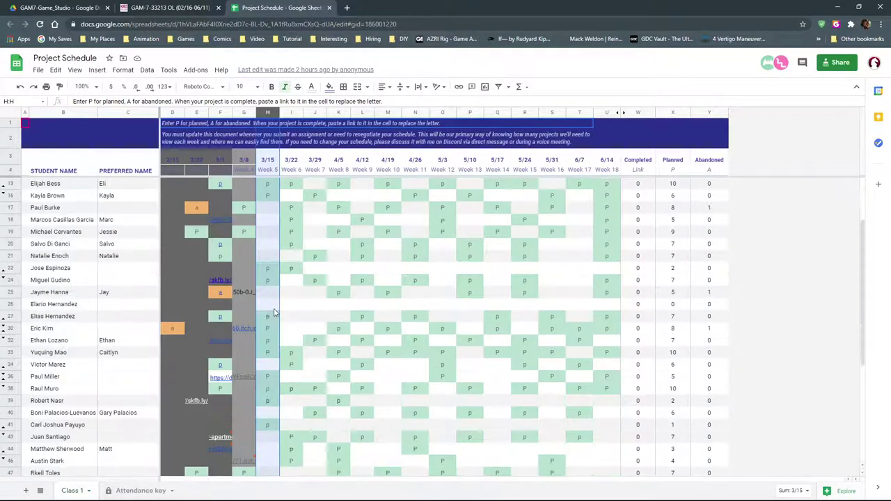
# Check the Week 5 and Week 6 cells in row 27, and review the surrounding Week 5 entries
pyautogui.click(268, 317)
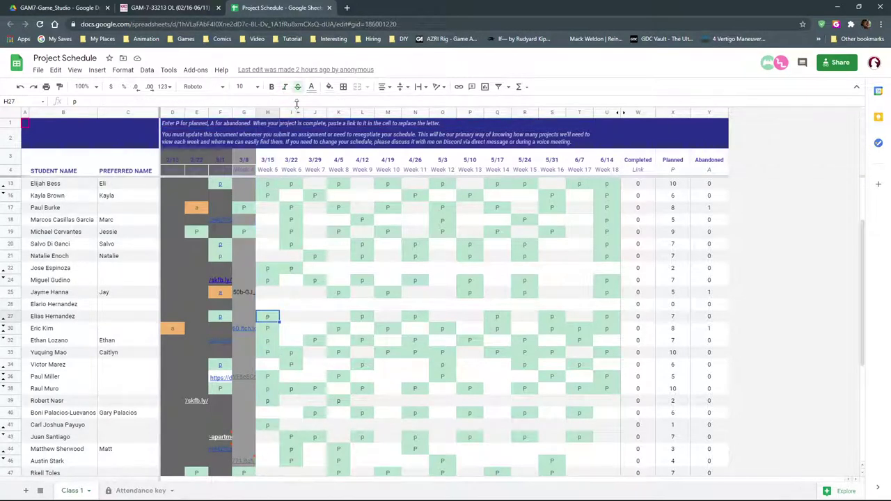
pyautogui.click(293, 318)
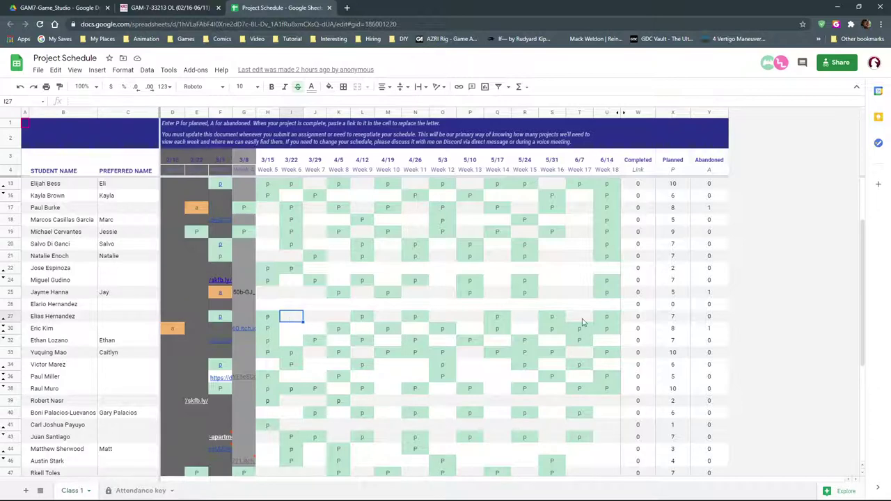
pyautogui.click(268, 318)
pyautogui.scroll(-3, 270, 324)
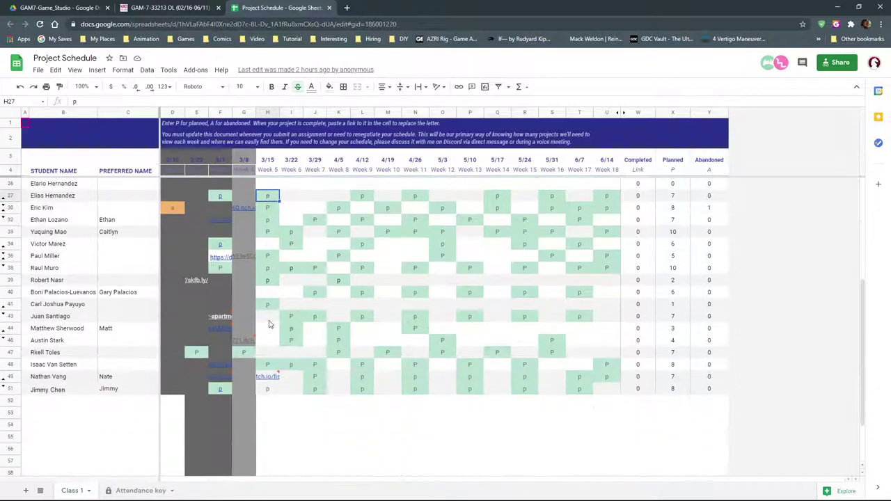
pyautogui.scroll(5, 271, 322)
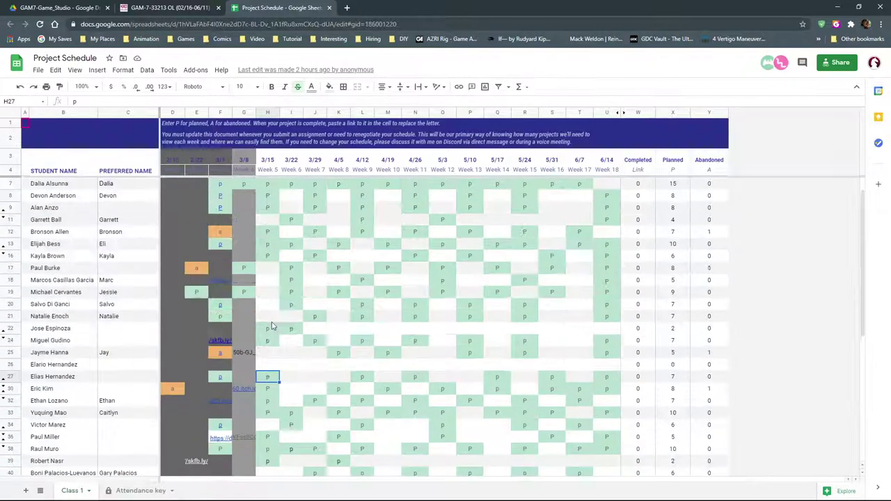
# Open the itch.io project linked in the Week 4 cell of row 30, and return to the Project Schedule
pyautogui.scroll(-2, 252, 313)
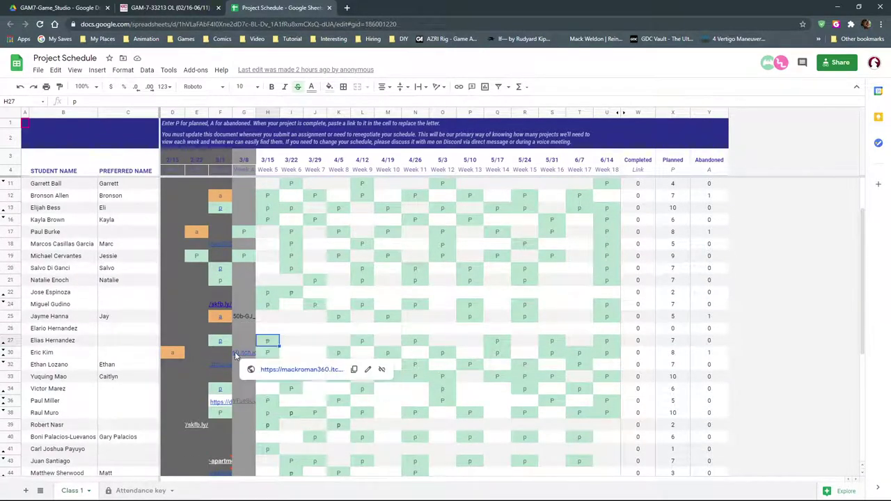
pyautogui.click(291, 371)
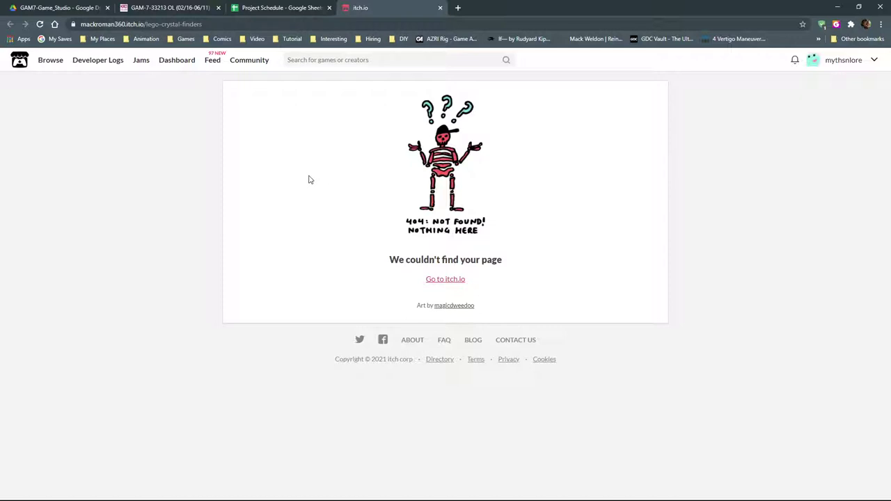
pyautogui.click(281, 8)
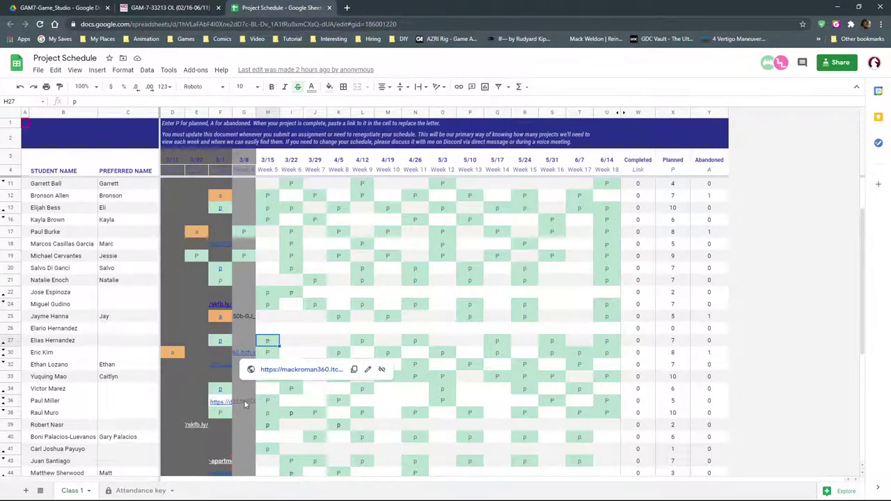
# Open the Rocks and Ore model on Sketchfab from the Week 4 link in row 36 and view it from another angle
pyautogui.moveTo(244, 404)
pyautogui.click(298, 420)
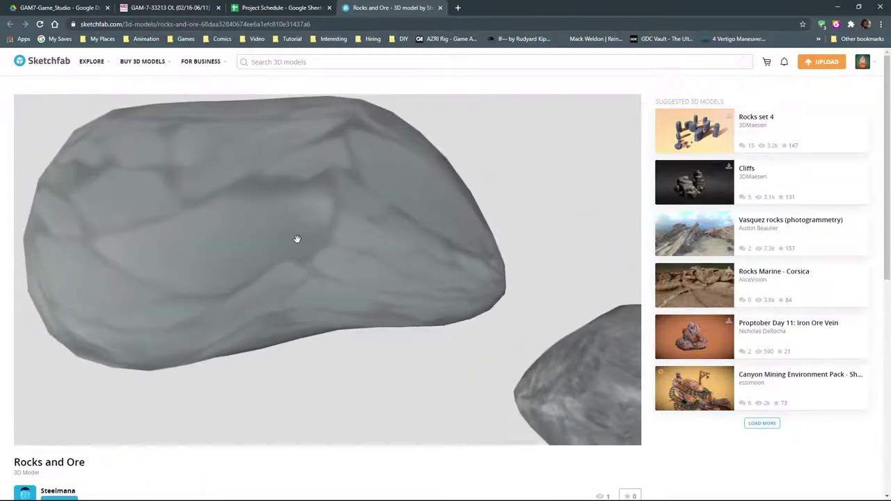
pyautogui.moveTo(342, 265)
pyautogui.mouseDown()
pyautogui.moveTo(358, 239)
pyautogui.moveTo(338, 239)
pyautogui.moveTo(349, 261)
pyautogui.mouseUp()
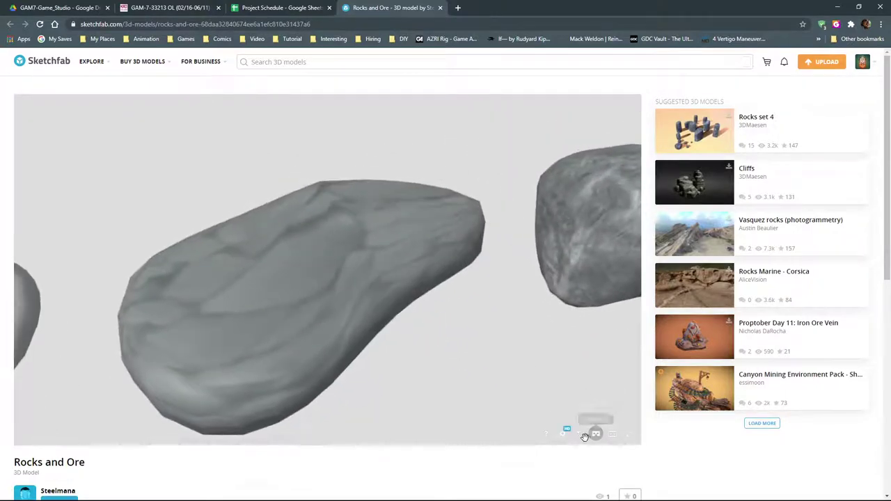
pyautogui.click(285, 8)
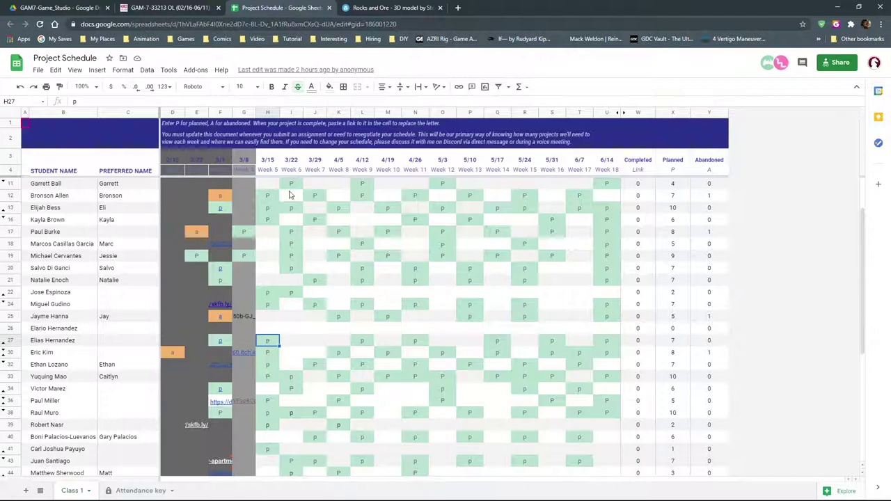
pyautogui.click(396, 7)
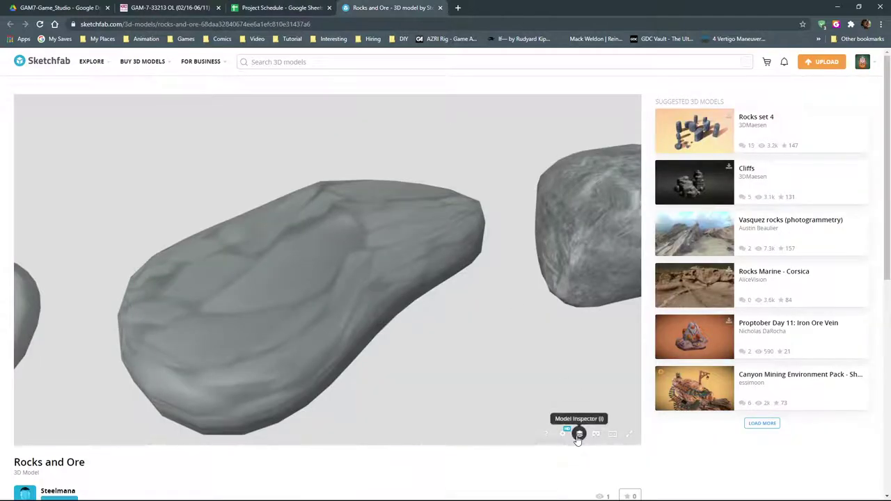
# Inspect the large grey rock in the Model Inspector using the Wireframe and UV Checker views
pyautogui.click(579, 434)
pyautogui.click(47, 357)
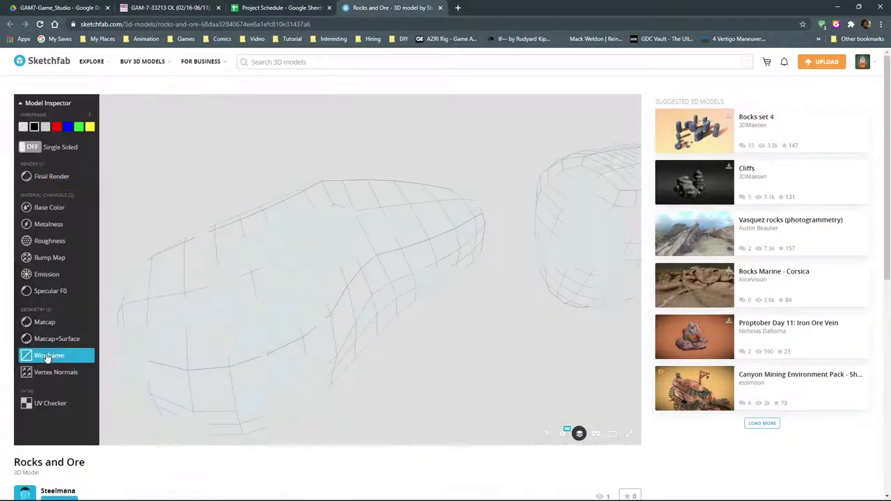
pyautogui.click(42, 404)
pyautogui.doubleClick(235, 294)
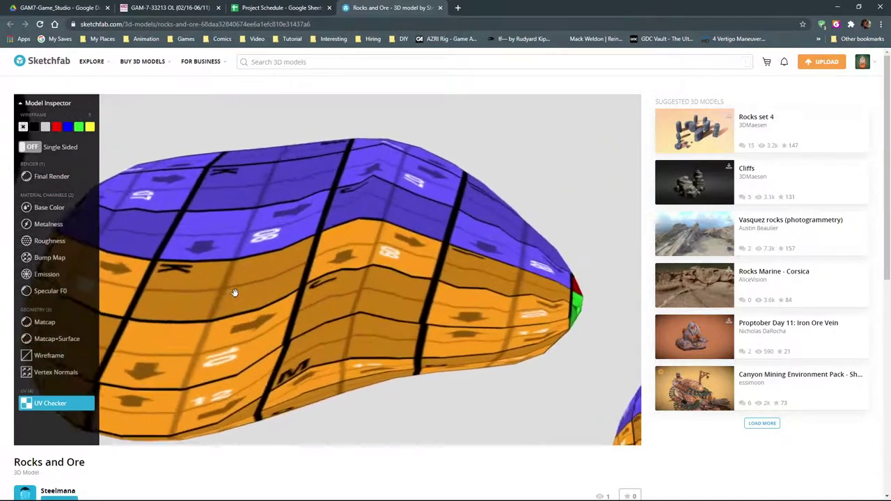
pyautogui.moveTo(234, 293); pyautogui.dragTo(290, 268)
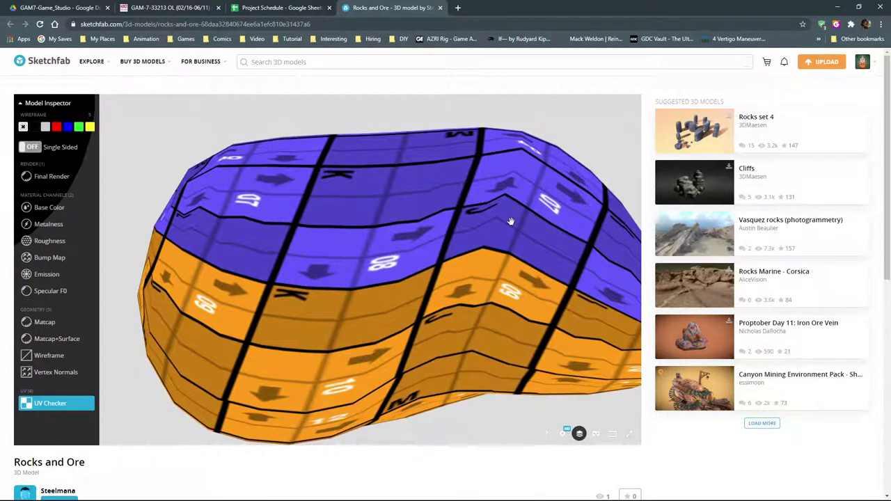
pyautogui.moveTo(432, 204); pyautogui.dragTo(405, 208)
# Switch the model to Final Render and examine the shapes and textures of the grey rocks from several angles
pyautogui.click(49, 177)
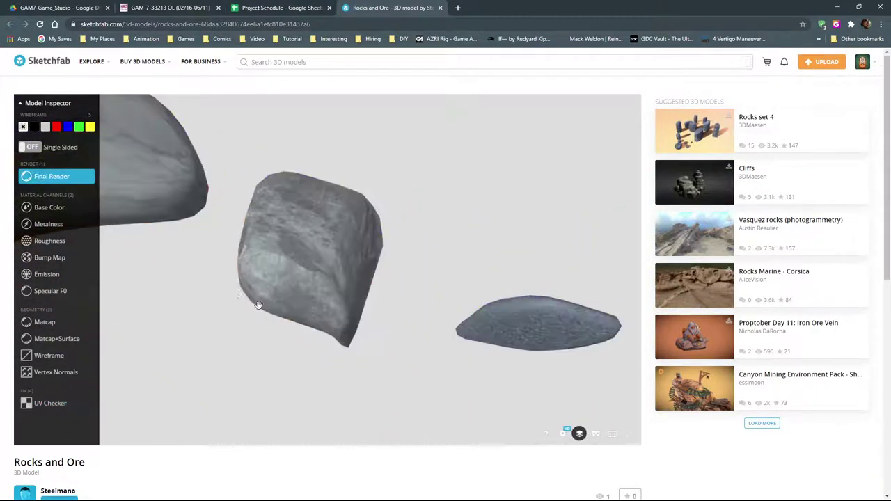
pyautogui.moveTo(295, 328); pyautogui.dragTo(373, 217)
pyautogui.moveTo(389, 326)
pyautogui.mouseDown()
pyautogui.moveTo(415, 313)
pyautogui.moveTo(436, 248)
pyautogui.moveTo(411, 314)
pyautogui.moveTo(285, 289)
pyautogui.moveTo(288, 235)
pyautogui.moveTo(290, 280)
pyautogui.moveTo(185, 322)
pyautogui.moveTo(155, 298)
pyautogui.moveTo(309, 320)
pyautogui.moveTo(315, 309)
pyautogui.moveTo(418, 346)
pyautogui.moveTo(414, 358)
pyautogui.moveTo(349, 332)
pyautogui.mouseUp()
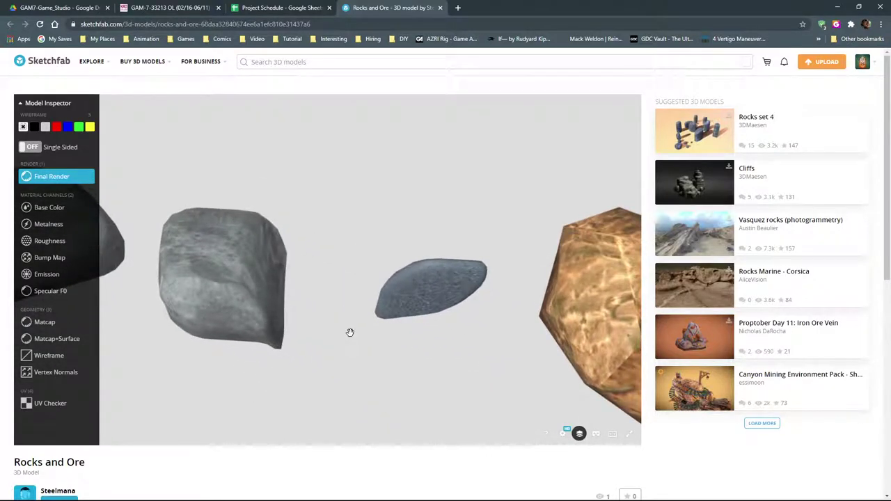
pyautogui.moveTo(350, 332)
pyautogui.mouseDown()
pyautogui.moveTo(438, 364)
pyautogui.moveTo(470, 349)
pyautogui.moveTo(370, 341)
pyautogui.moveTo(377, 292)
pyautogui.moveTo(480, 253)
pyautogui.moveTo(522, 258)
pyautogui.moveTo(497, 305)
pyautogui.moveTo(370, 281)
pyautogui.moveTo(343, 291)
pyautogui.mouseUp()
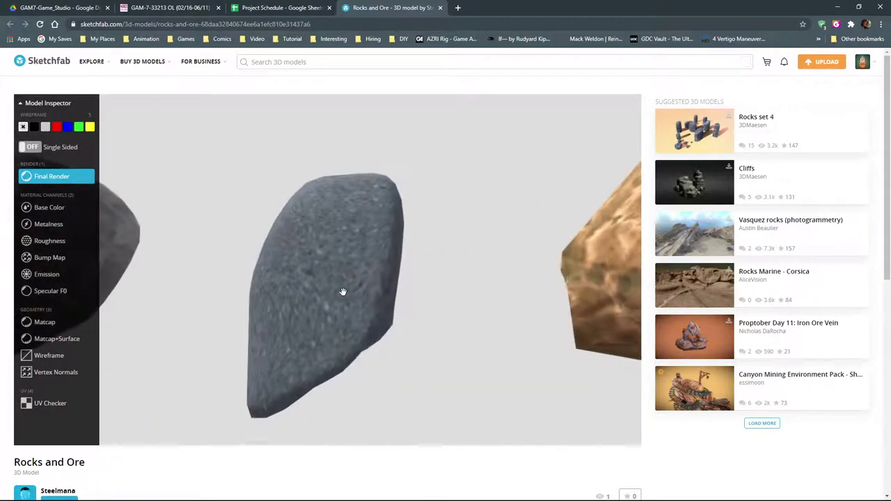
pyautogui.moveTo(277, 294)
pyautogui.mouseDown()
pyautogui.moveTo(332, 313)
pyautogui.moveTo(379, 309)
pyautogui.moveTo(324, 275)
pyautogui.moveTo(330, 309)
pyautogui.moveTo(444, 285)
pyautogui.moveTo(366, 302)
pyautogui.moveTo(318, 295)
pyautogui.moveTo(340, 292)
pyautogui.moveTo(293, 311)
pyautogui.moveTo(328, 299)
pyautogui.moveTo(363, 304)
pyautogui.moveTo(283, 279)
pyautogui.moveTo(336, 310)
pyautogui.moveTo(493, 285)
pyautogui.mouseUp()
pyautogui.scroll(-5, 354, 303)
pyautogui.scroll(4, 336, 310)
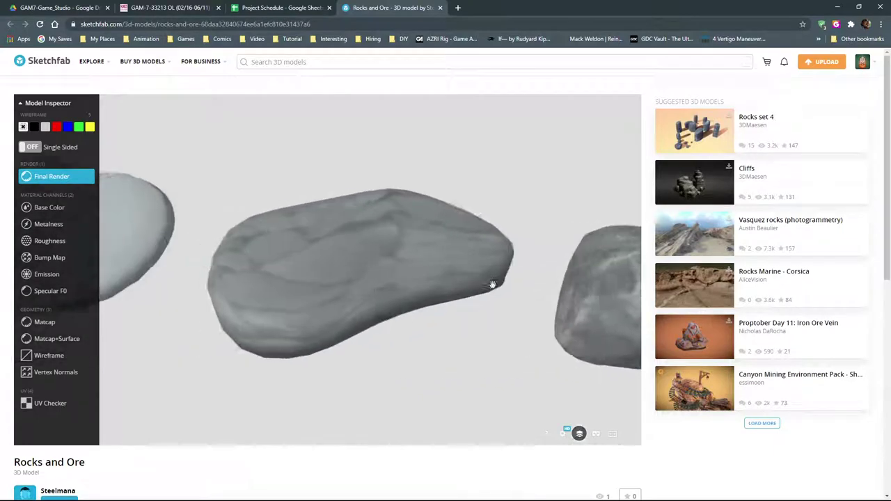
pyautogui.moveTo(422, 305); pyautogui.dragTo(280, 227)
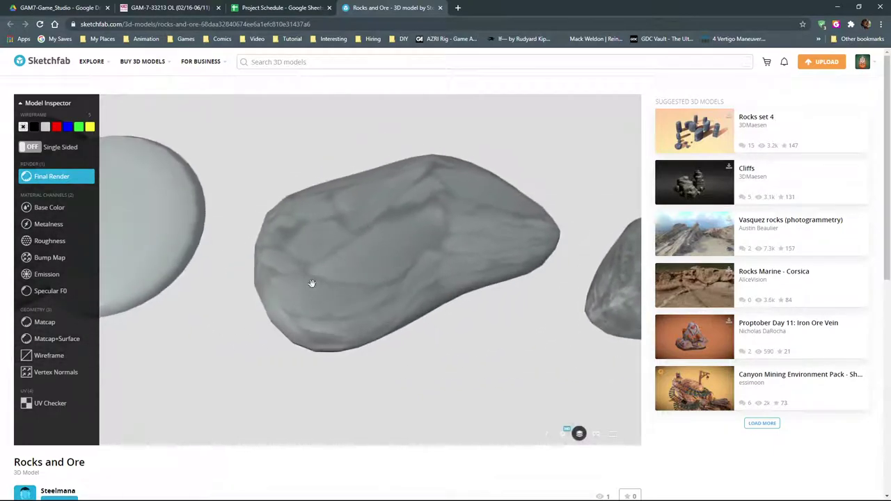
pyautogui.moveTo(312, 283)
pyautogui.mouseDown()
pyautogui.moveTo(319, 271)
pyautogui.moveTo(430, 285)
pyautogui.moveTo(364, 281)
pyautogui.mouseUp()
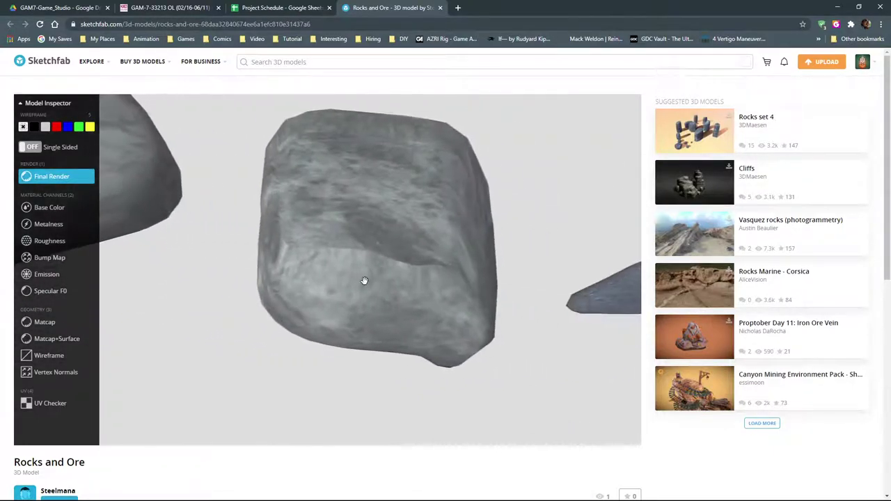
pyautogui.moveTo(523, 323); pyautogui.dragTo(434, 279)
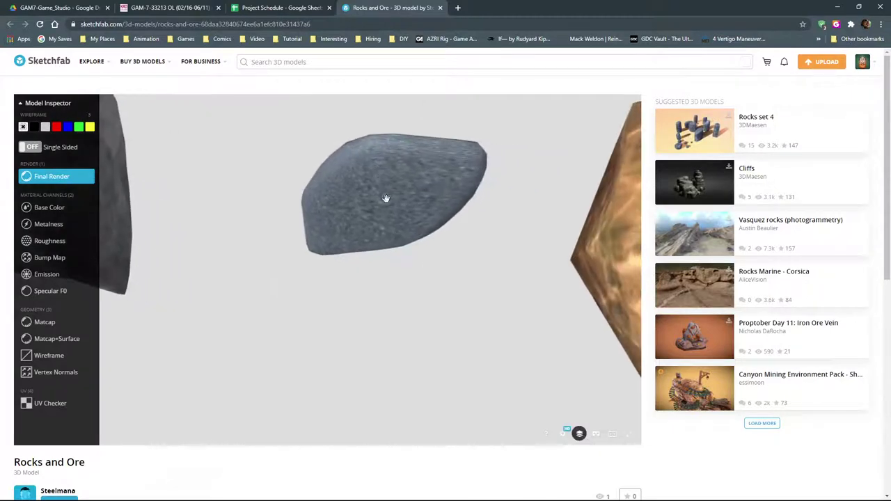
pyautogui.moveTo(386, 198)
pyautogui.mouseDown()
pyautogui.moveTo(500, 219)
pyautogui.moveTo(549, 209)
pyautogui.moveTo(408, 221)
pyautogui.moveTo(372, 204)
pyautogui.moveTo(376, 237)
pyautogui.moveTo(398, 219)
pyautogui.moveTo(259, 239)
pyautogui.moveTo(390, 268)
pyautogui.moveTo(450, 262)
pyautogui.moveTo(367, 292)
pyautogui.moveTo(348, 309)
pyautogui.moveTo(404, 280)
pyautogui.moveTo(402, 305)
pyautogui.moveTo(337, 271)
pyautogui.moveTo(280, 263)
pyautogui.moveTo(259, 273)
pyautogui.moveTo(209, 249)
pyautogui.moveTo(234, 211)
pyautogui.moveTo(318, 200)
pyautogui.moveTo(410, 260)
pyautogui.moveTo(349, 297)
pyautogui.moveTo(243, 261)
pyautogui.moveTo(291, 321)
pyautogui.moveTo(314, 321)
pyautogui.moveTo(365, 273)
pyautogui.mouseUp()
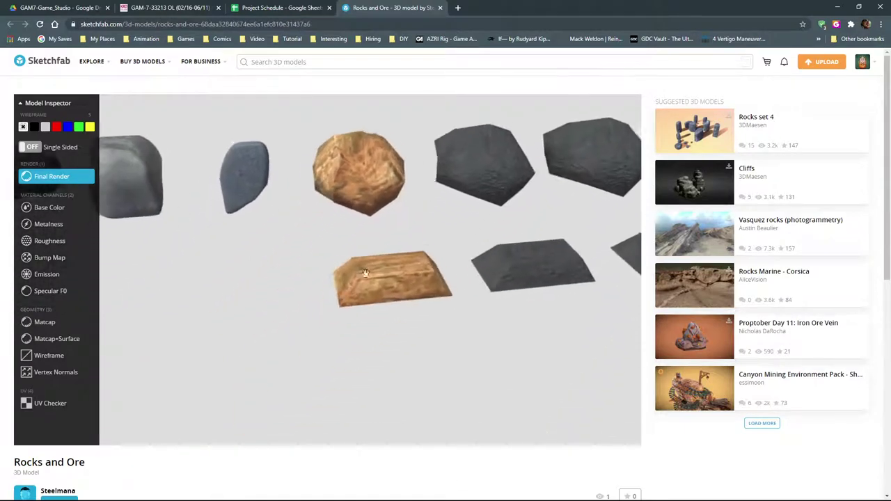
# Examine the orange and dark ore chunks and ingots up close and from a distance
pyautogui.doubleClick(347, 298)
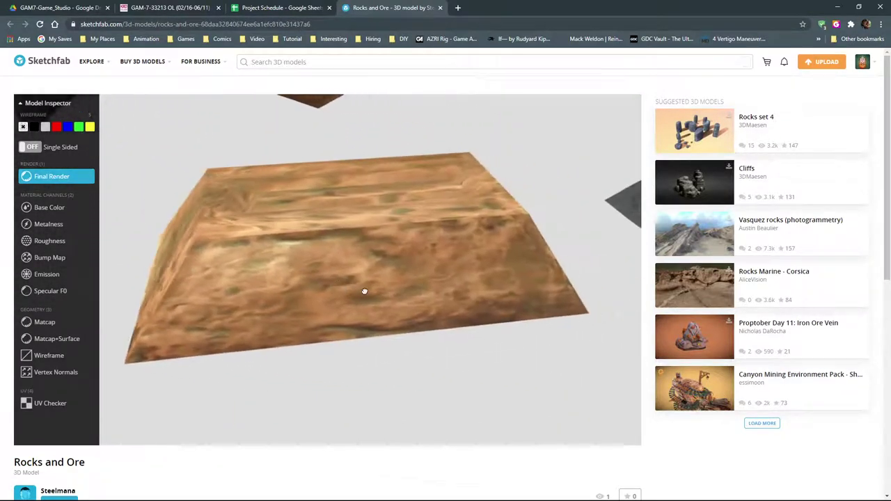
pyautogui.moveTo(363, 291)
pyautogui.mouseDown()
pyautogui.moveTo(362, 302)
pyautogui.moveTo(378, 294)
pyautogui.moveTo(386, 310)
pyautogui.mouseUp()
pyautogui.scroll(-5, 444, 364)
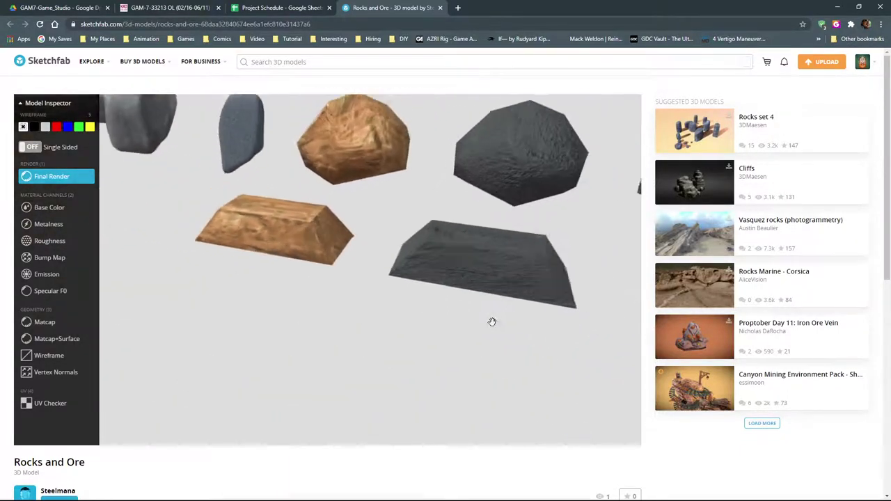
pyautogui.moveTo(492, 322)
pyautogui.mouseDown()
pyautogui.moveTo(410, 327)
pyautogui.moveTo(390, 344)
pyautogui.mouseUp()
pyautogui.scroll(5, 370, 219)
pyautogui.moveTo(365, 197)
pyautogui.mouseDown()
pyautogui.moveTo(349, 354)
pyautogui.moveTo(302, 250)
pyautogui.moveTo(509, 294)
pyautogui.moveTo(450, 314)
pyautogui.moveTo(464, 258)
pyautogui.moveTo(501, 288)
pyautogui.moveTo(369, 314)
pyautogui.moveTo(317, 293)
pyautogui.moveTo(336, 260)
pyautogui.moveTo(324, 291)
pyautogui.moveTo(483, 239)
pyautogui.moveTo(420, 253)
pyautogui.mouseUp()
pyautogui.scroll(2, 369, 344)
pyautogui.scroll(-5, 446, 315)
pyautogui.moveTo(399, 286)
pyautogui.mouseDown()
pyautogui.moveTo(354, 273)
pyautogui.moveTo(533, 240)
pyautogui.moveTo(537, 257)
pyautogui.moveTo(424, 274)
pyautogui.moveTo(328, 261)
pyautogui.moveTo(518, 288)
pyautogui.moveTo(462, 274)
pyautogui.moveTo(450, 286)
pyautogui.moveTo(294, 255)
pyautogui.moveTo(431, 274)
pyautogui.moveTo(368, 258)
pyautogui.moveTo(445, 299)
pyautogui.moveTo(424, 313)
pyautogui.moveTo(319, 280)
pyautogui.moveTo(392, 294)
pyautogui.moveTo(361, 263)
pyautogui.moveTo(373, 268)
pyautogui.moveTo(220, 271)
pyautogui.moveTo(455, 244)
pyautogui.moveTo(447, 248)
pyautogui.mouseUp()
pyautogui.scroll(-5, 431, 275)
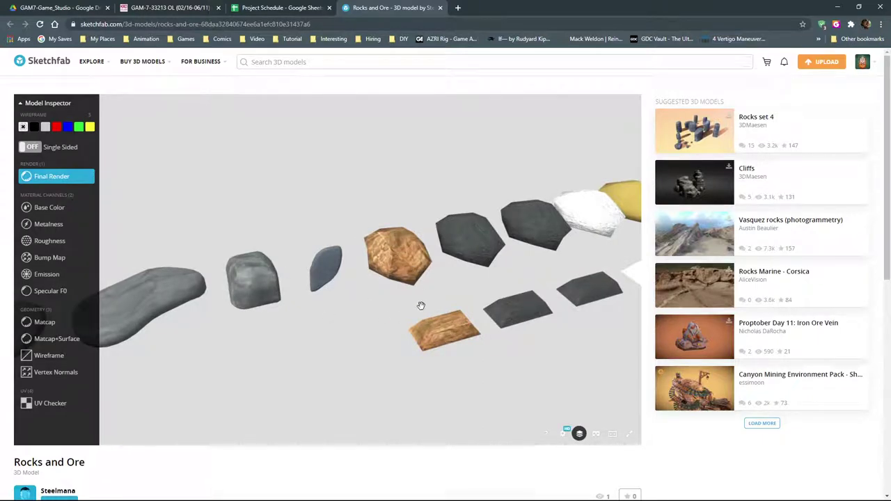
# Examine the row of coloured ore chunks and ingots, finishing close up on the yellow and blue ones
pyautogui.moveTo(422, 306); pyautogui.dragTo(392, 320)
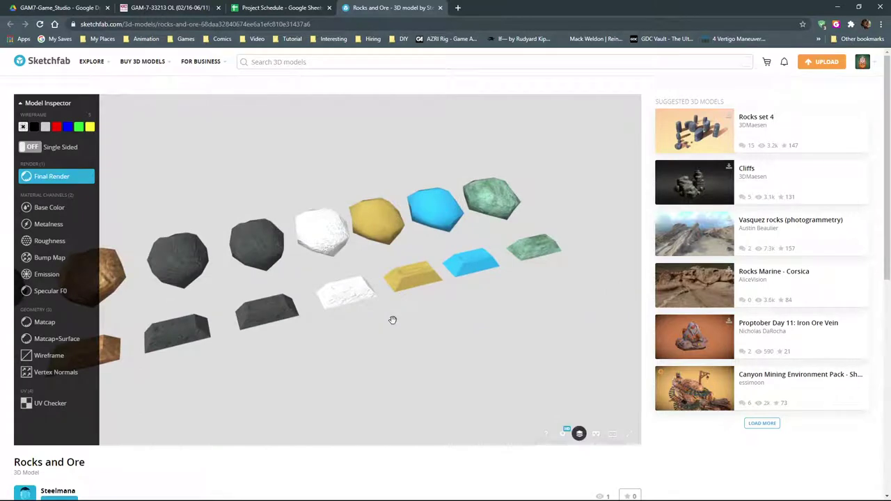
pyautogui.scroll(6, 393, 320)
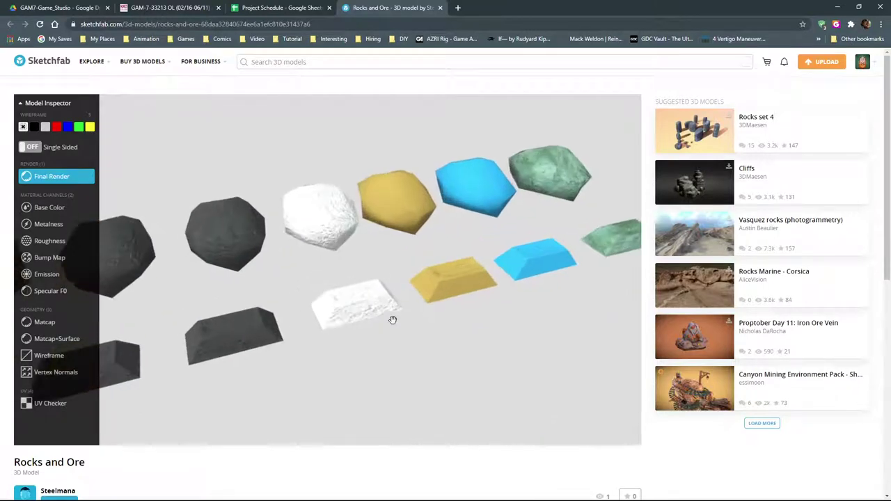
pyautogui.moveTo(427, 262)
pyautogui.mouseDown()
pyautogui.moveTo(394, 271)
pyautogui.moveTo(404, 258)
pyautogui.moveTo(392, 345)
pyautogui.mouseUp()
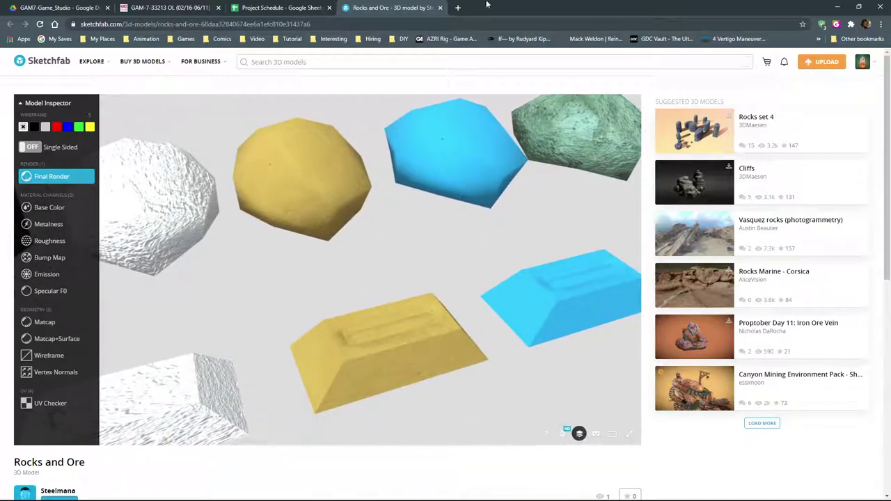
# Search Google Images for gold in a new browser tab
pyautogui.click(457, 8)
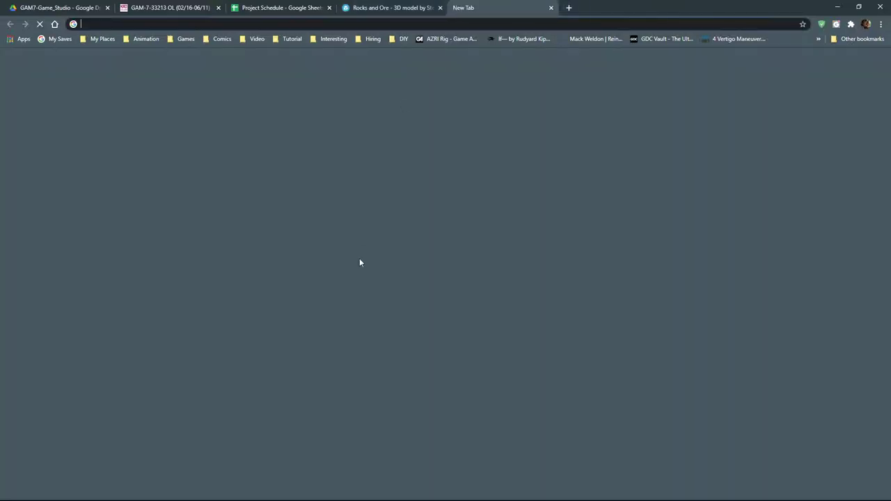
pyautogui.write('gold')
pyautogui.press('Return')
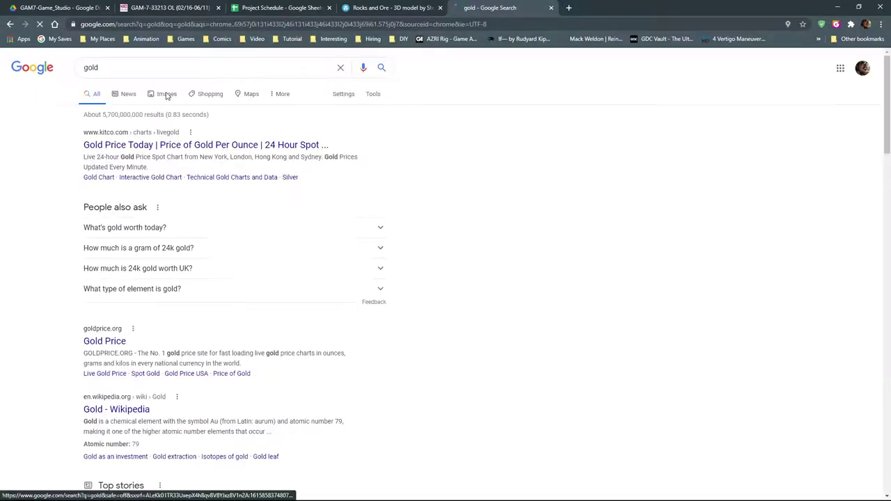
pyautogui.click(167, 95)
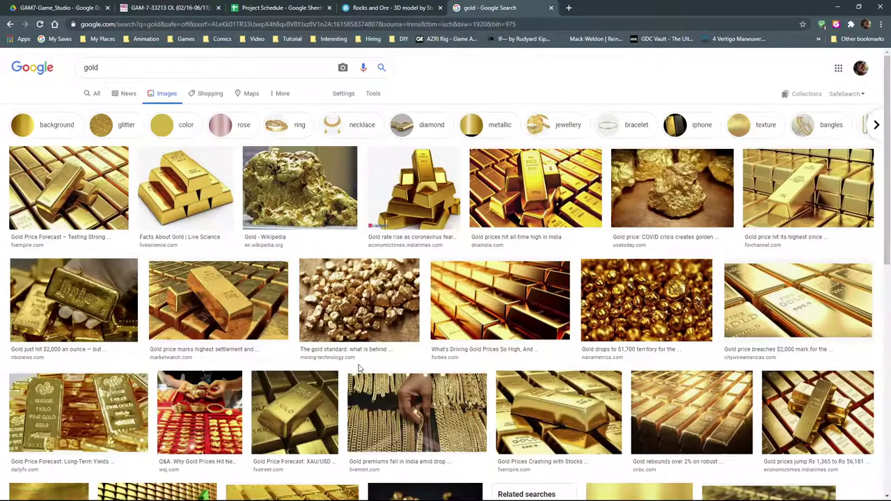
# Compare the yellow ore chunk and ingot in the Rocks and Ore model with the gold image results
pyautogui.click(406, 7)
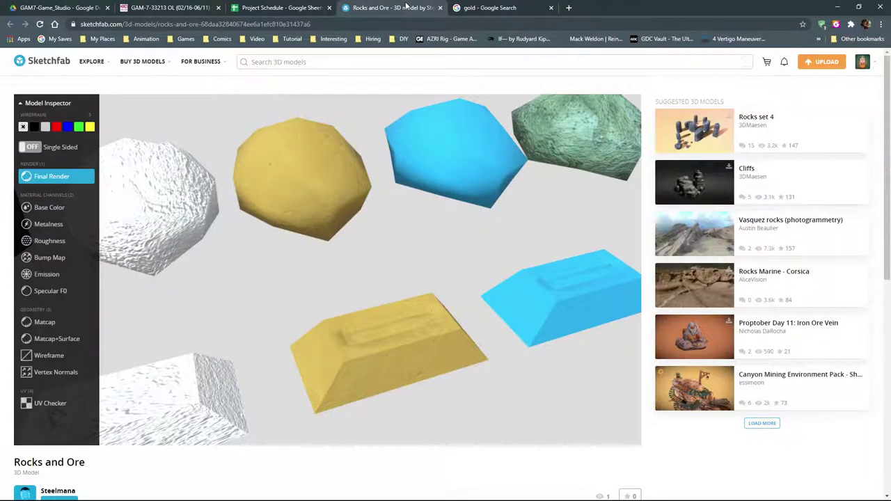
pyautogui.click(487, 8)
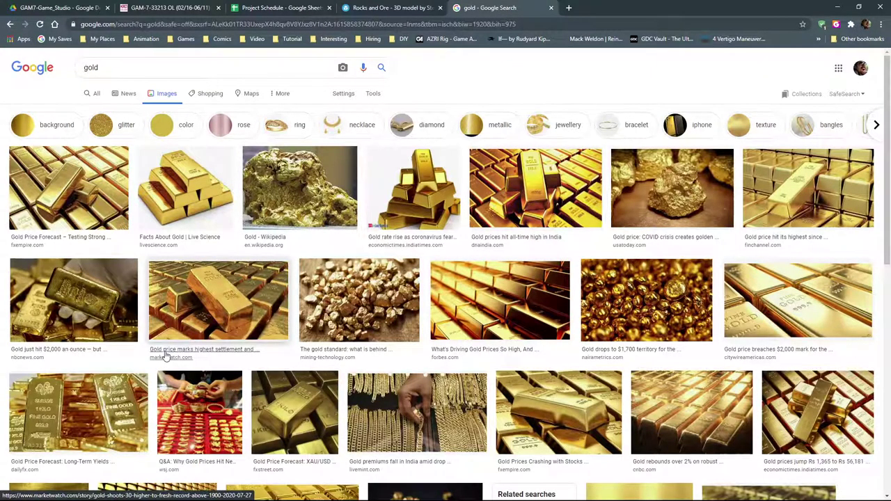
pyautogui.click(401, 7)
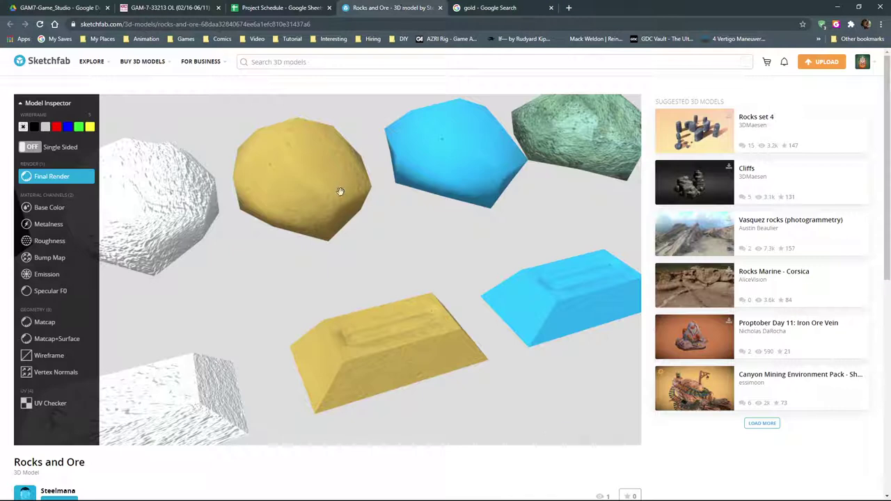
pyautogui.moveTo(350, 207)
pyautogui.mouseDown()
pyautogui.moveTo(328, 191)
pyautogui.moveTo(284, 195)
pyautogui.moveTo(338, 251)
pyautogui.moveTo(321, 247)
pyautogui.mouseUp()
pyautogui.click(483, 8)
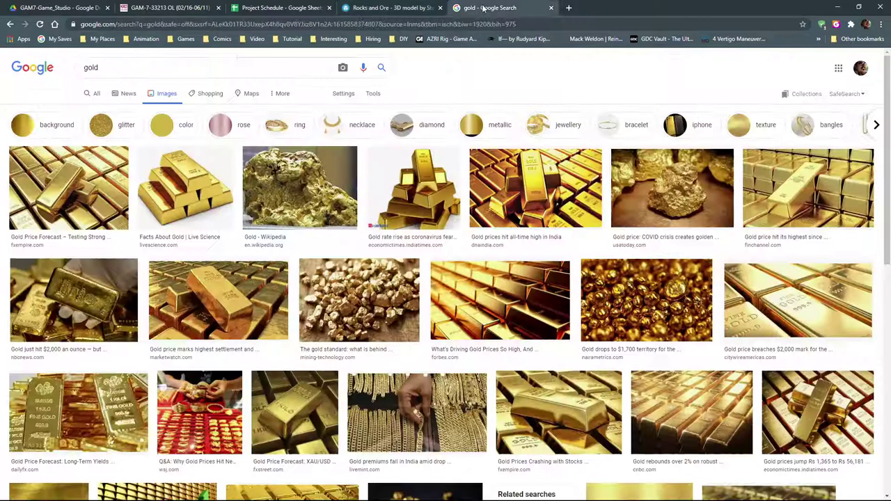
# Open the USA Today gold nugget photo and examine its shape and surface alongside the related images
pyautogui.click(673, 208)
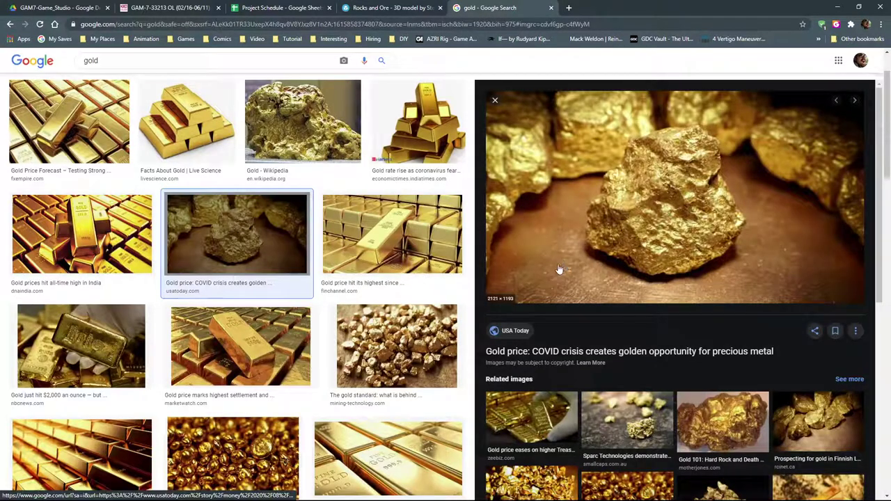
pyautogui.scroll(-3, 559, 270)
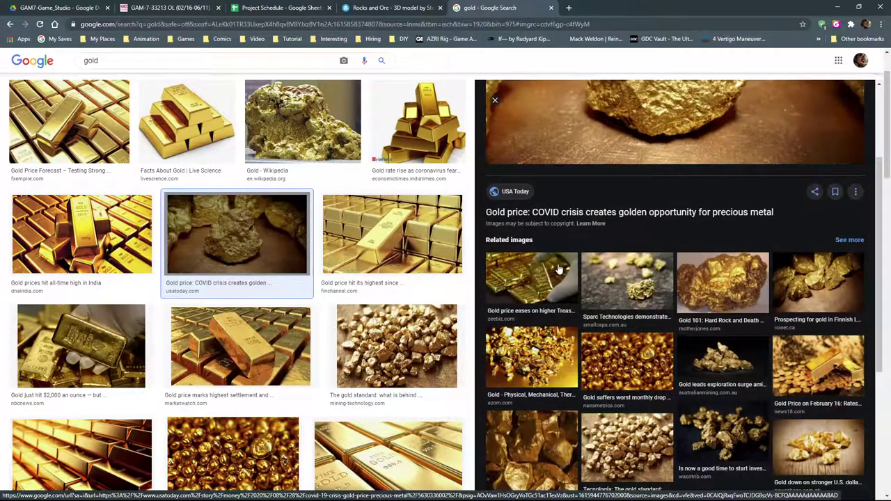
pyautogui.scroll(3, 559, 270)
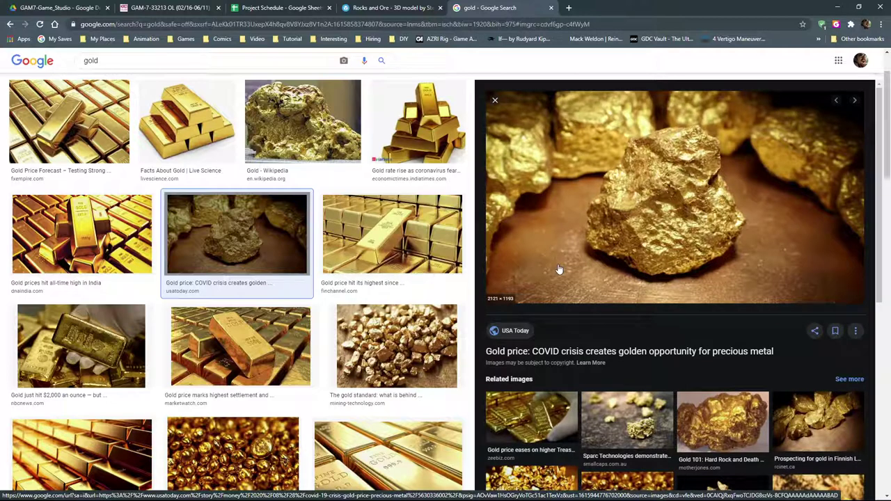
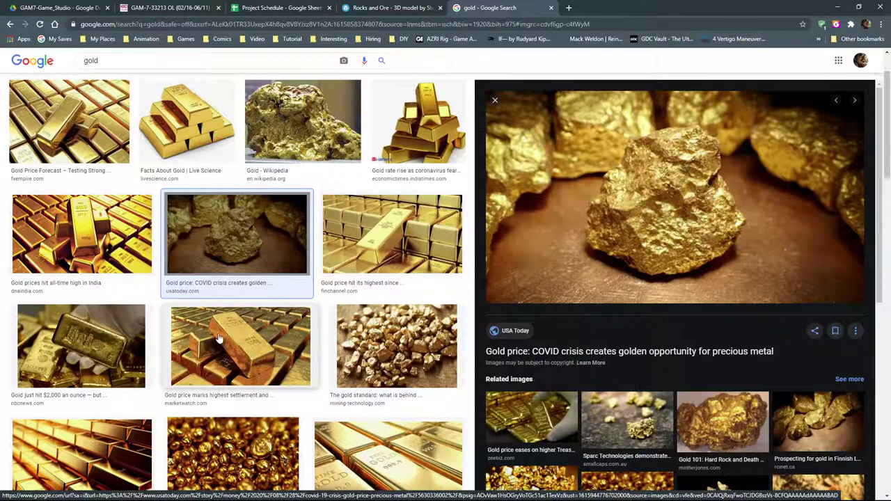
pyautogui.scroll(-2, 117, 319)
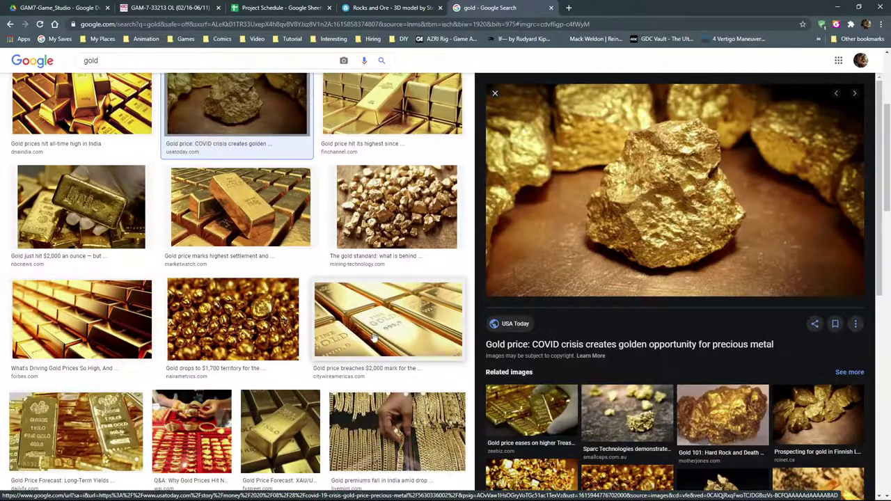
# View the gold bar photos from Citywire Americas, The Hawk and Live Science, and reopen the USA Today nugget photo for comparison
pyautogui.click(383, 332)
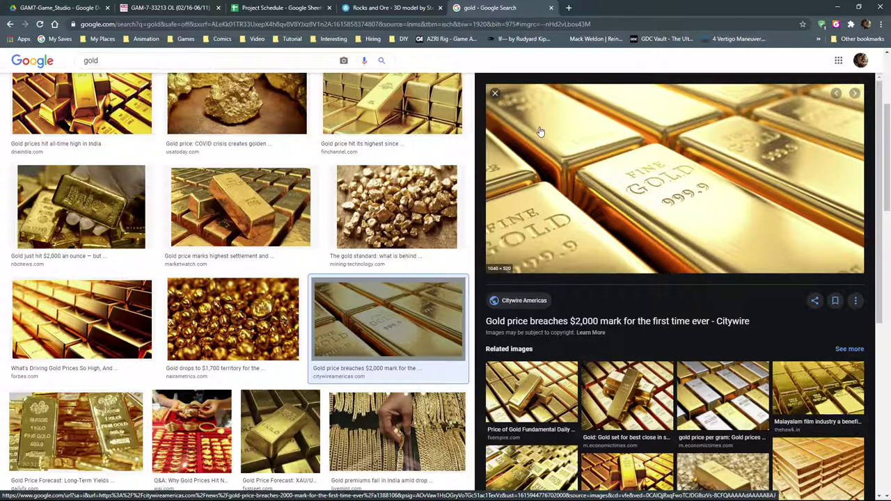
pyautogui.click(812, 391)
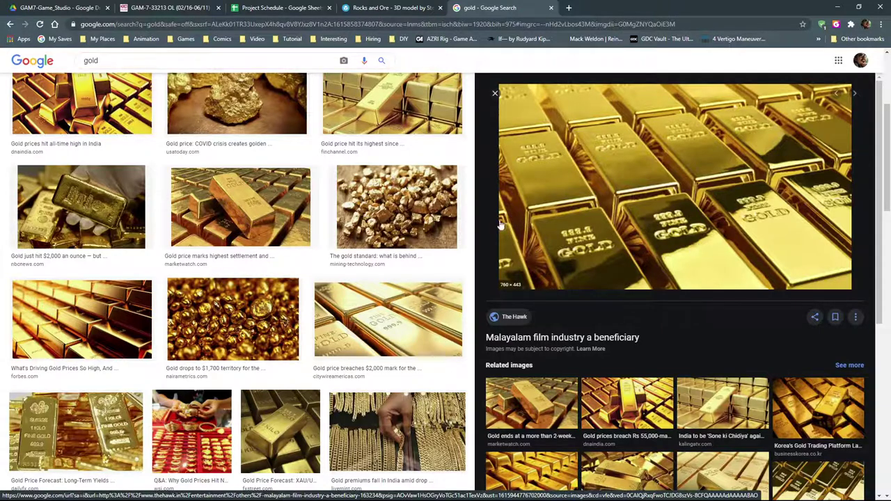
pyautogui.scroll(3, 367, 267)
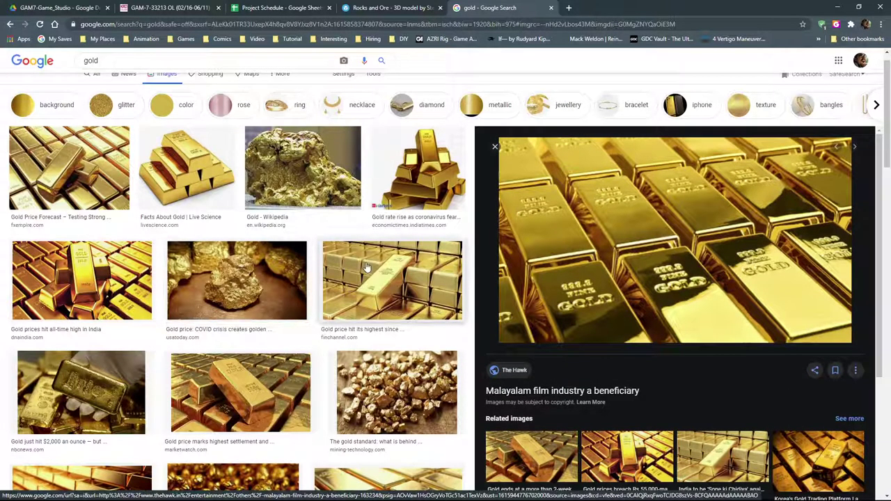
pyautogui.click(175, 180)
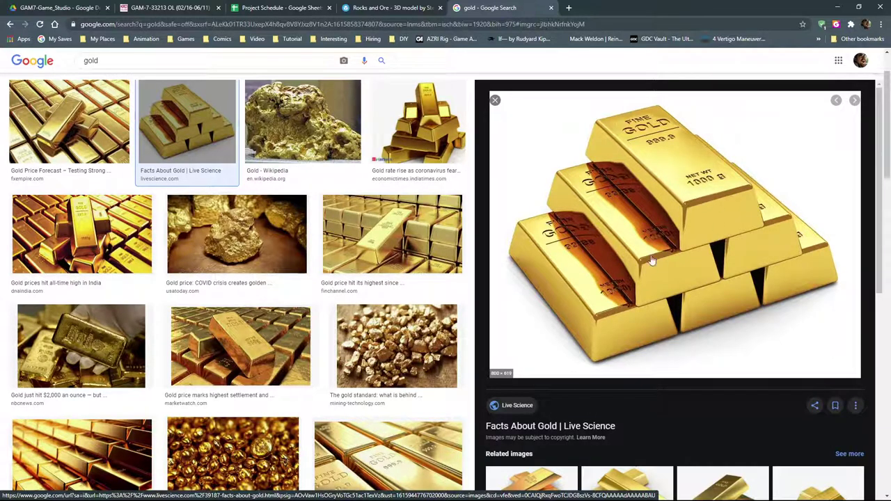
pyautogui.scroll(1, 290, 298)
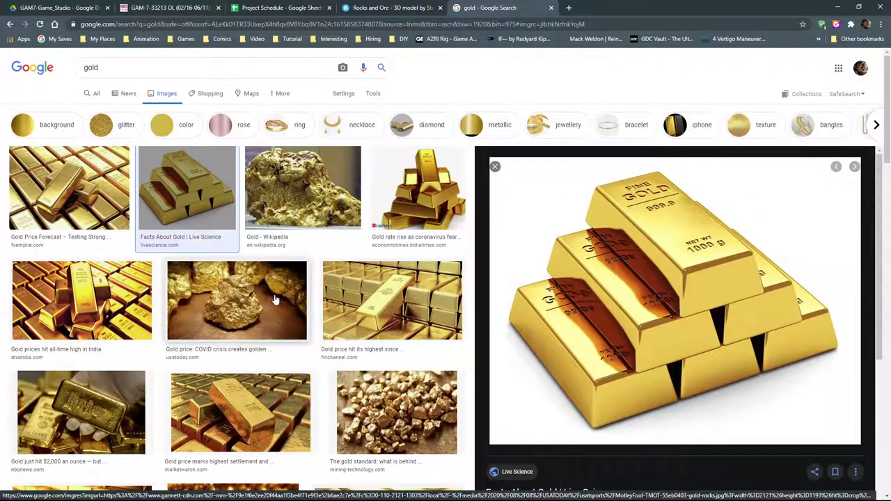
pyautogui.click(275, 299)
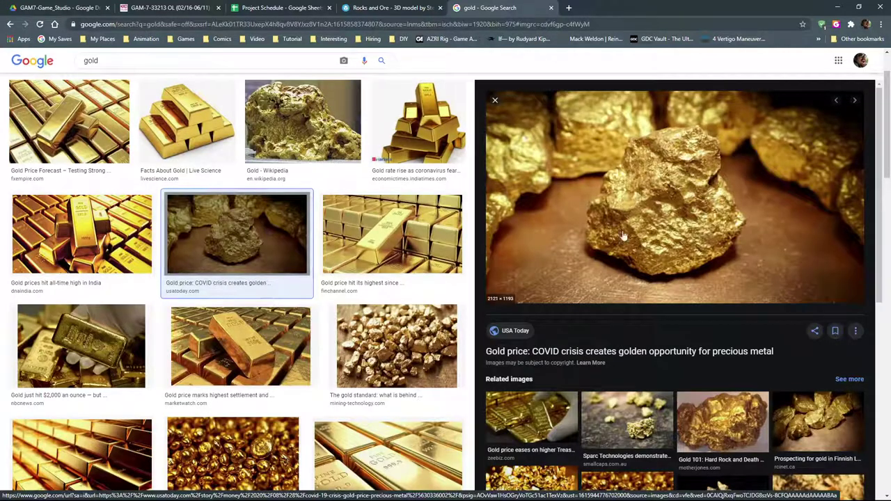
# Return to the Rocks and Ore model and examine the yellow and dark grey ore chunks and ingots from several angles
pyautogui.click(414, 8)
pyautogui.moveTo(386, 156); pyautogui.dragTo(486, 308)
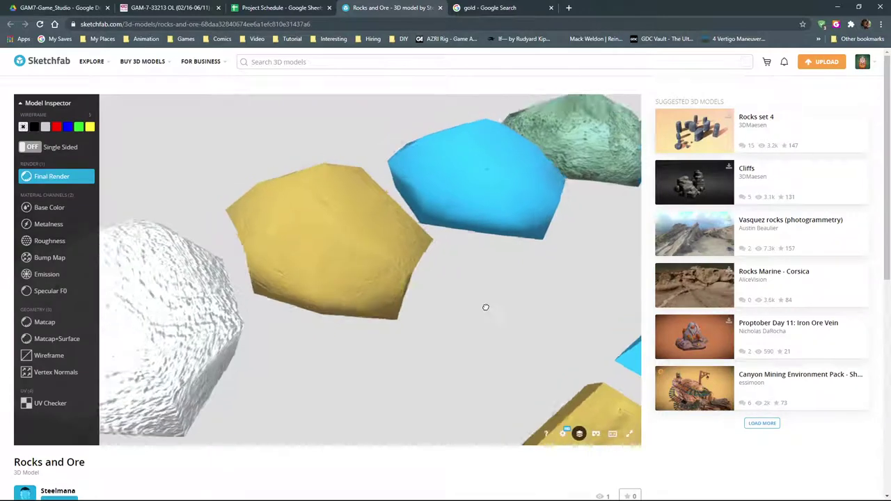
pyautogui.doubleClick(486, 307)
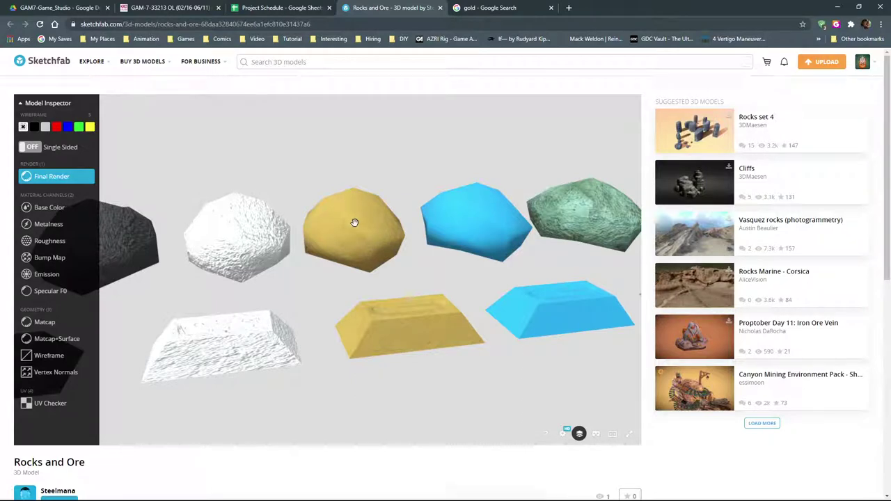
pyautogui.moveTo(354, 223); pyautogui.dragTo(364, 203)
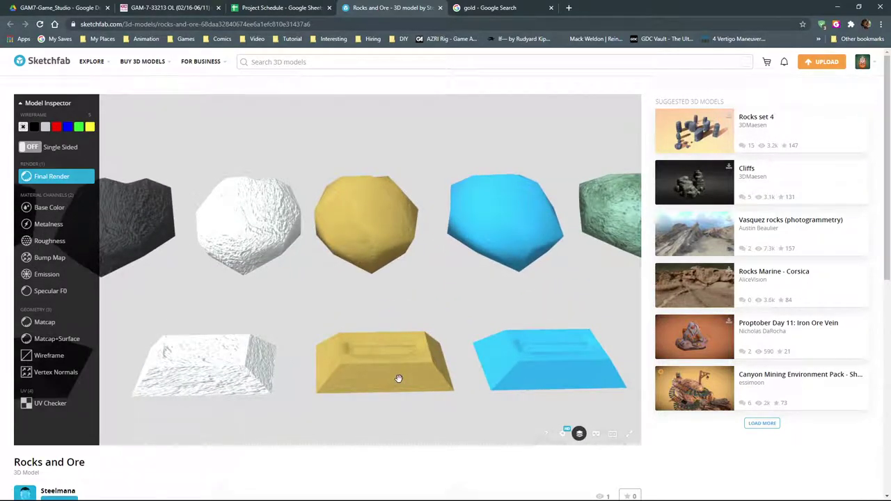
pyautogui.moveTo(399, 378); pyautogui.dragTo(399, 257)
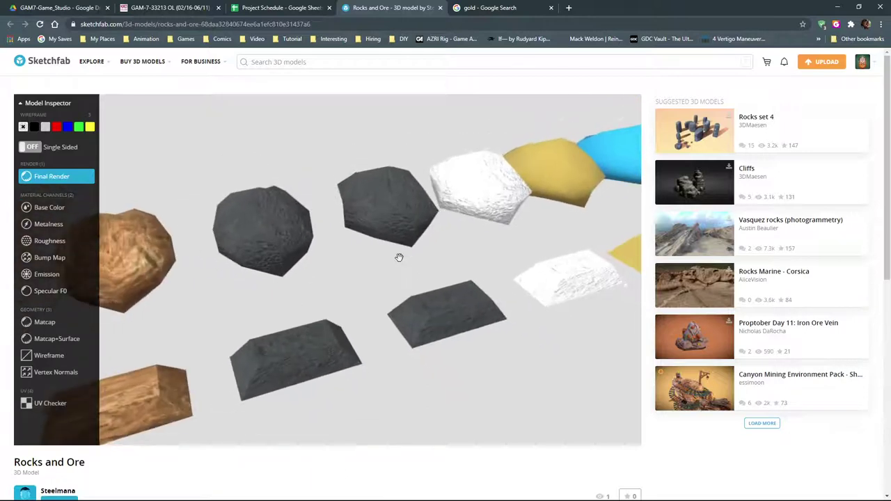
pyautogui.scroll(3, 399, 257)
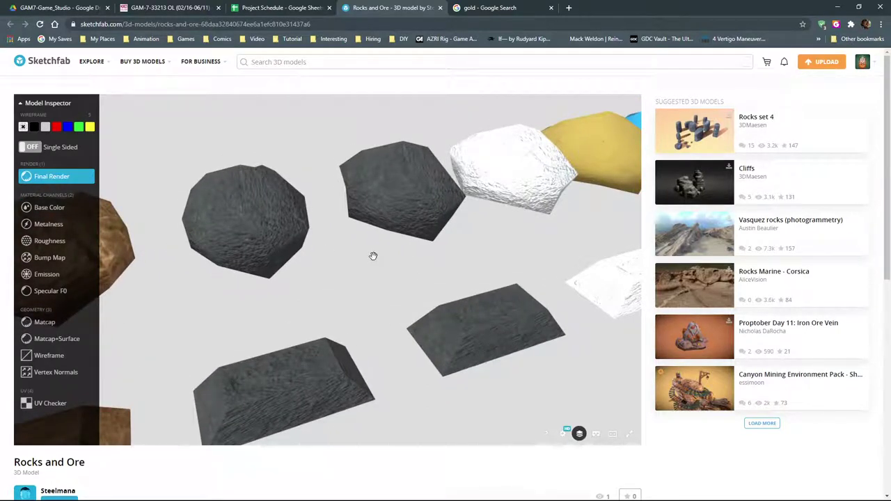
# Switch to the Google Images results and search for iron
pyautogui.click(508, 8)
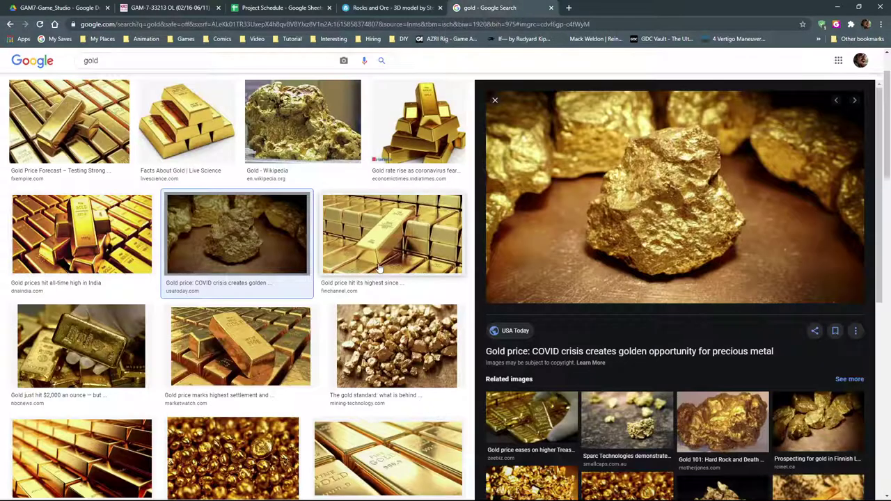
pyautogui.doubleClick(135, 61)
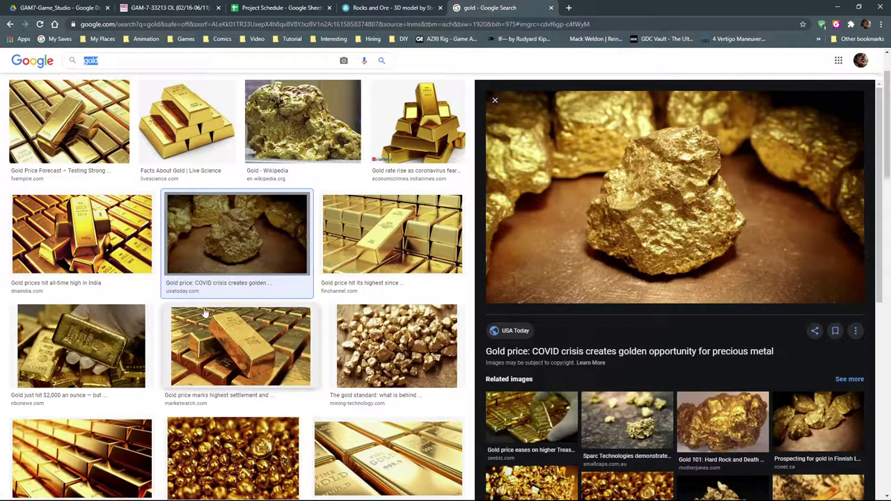
pyautogui.write('iron')
pyautogui.press('Return')
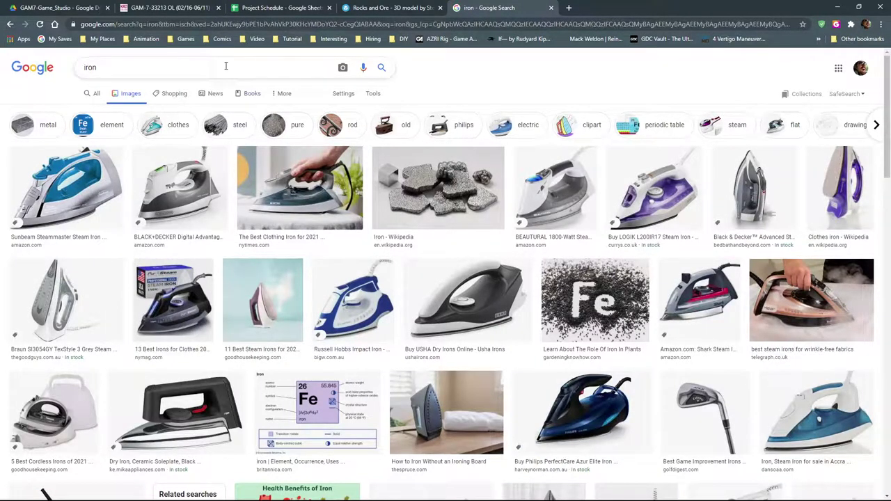
# Refine the image search to "iron mineral"
pyautogui.click(291, 355)
pyautogui.write('m')
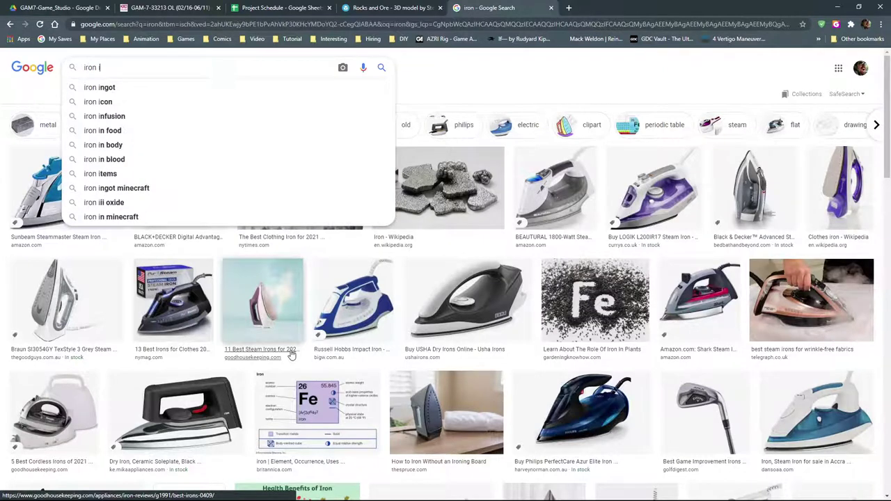
pyautogui.write('inde')
pyautogui.press('BackSpace')
pyautogui.press('BackSpace')
pyautogui.write('eral')
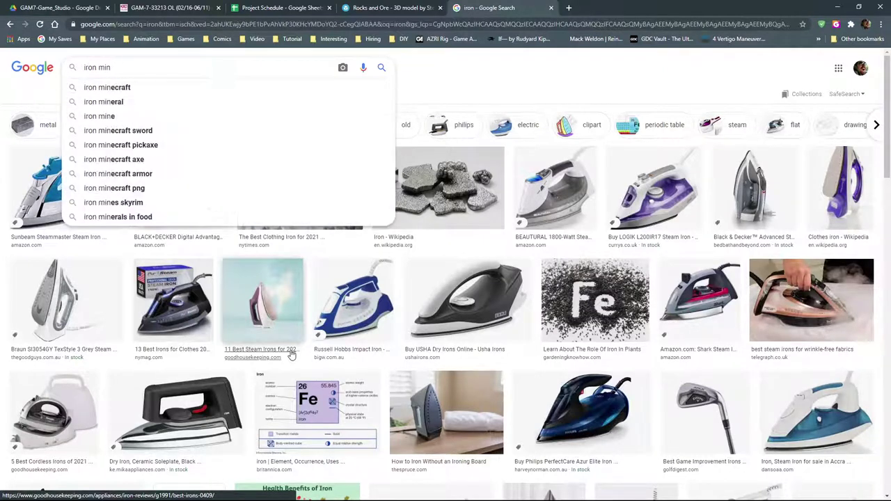
pyautogui.press('Return')
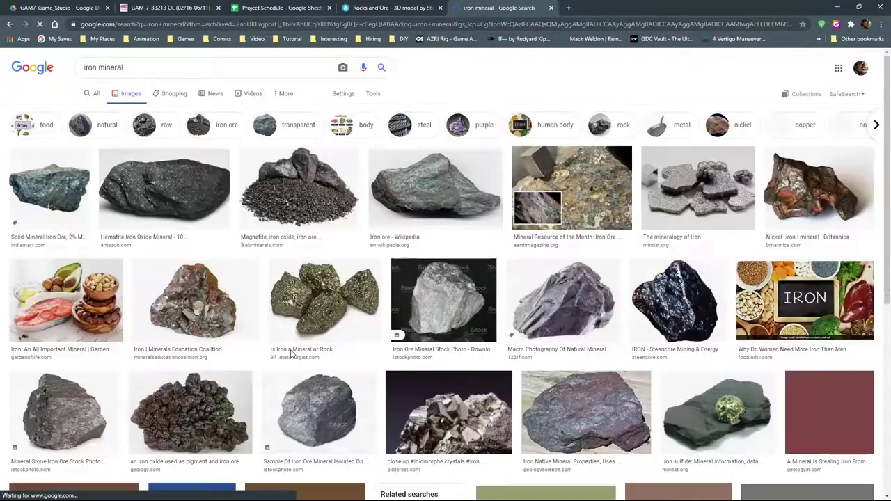
# View the Amazon hematite photo and the LKAB Minerals magnetite photo as references for the dark ore
pyautogui.click(161, 210)
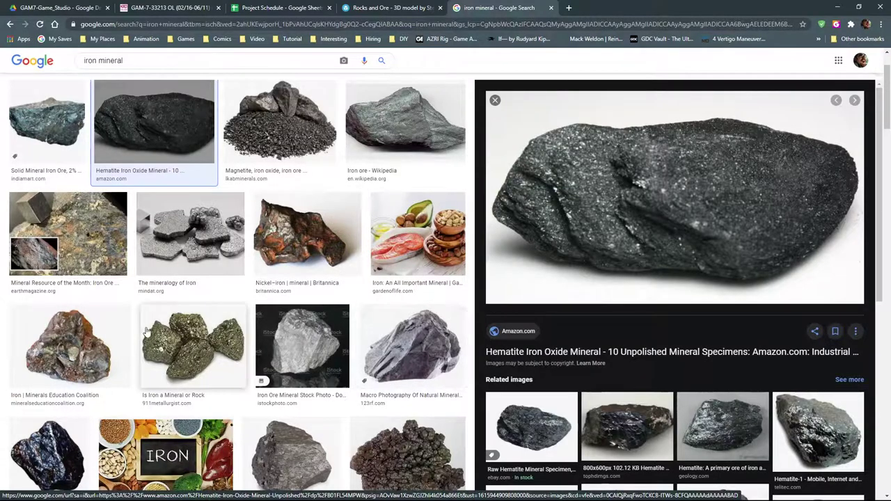
pyautogui.scroll(1, 147, 333)
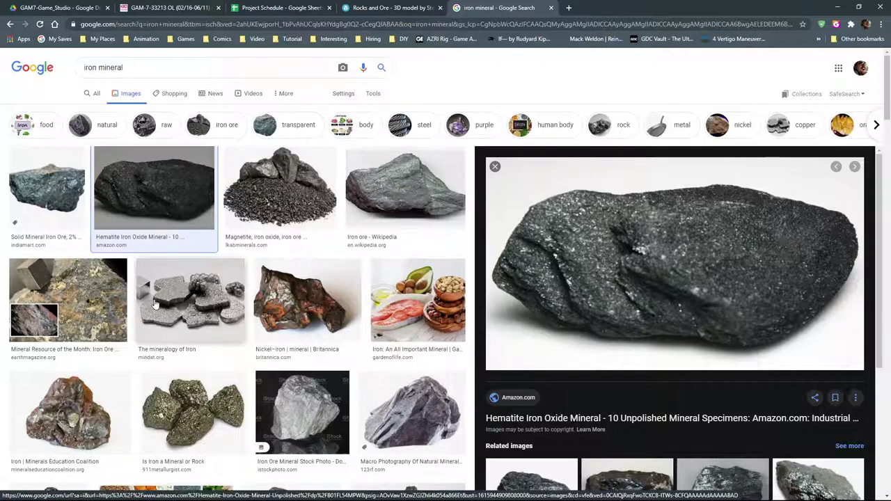
pyautogui.click(296, 210)
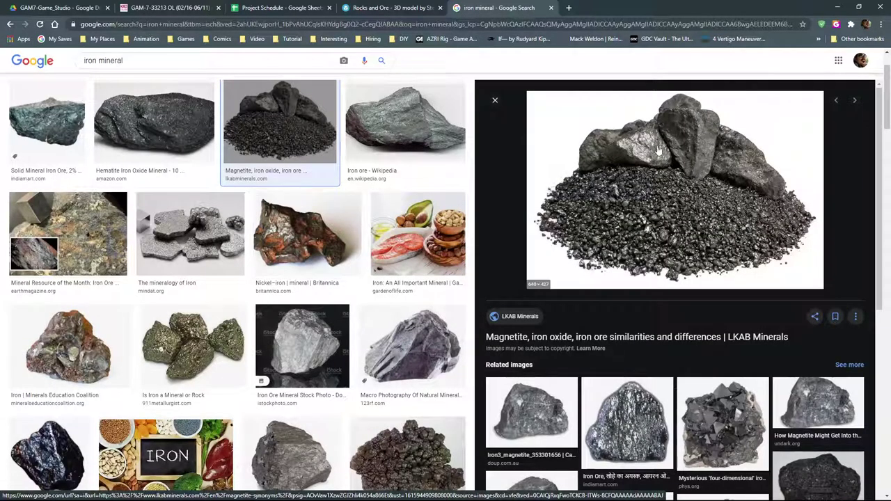
# View the Wikipedia iron ore photo and its related images as references for the dark ore
pyautogui.click(429, 129)
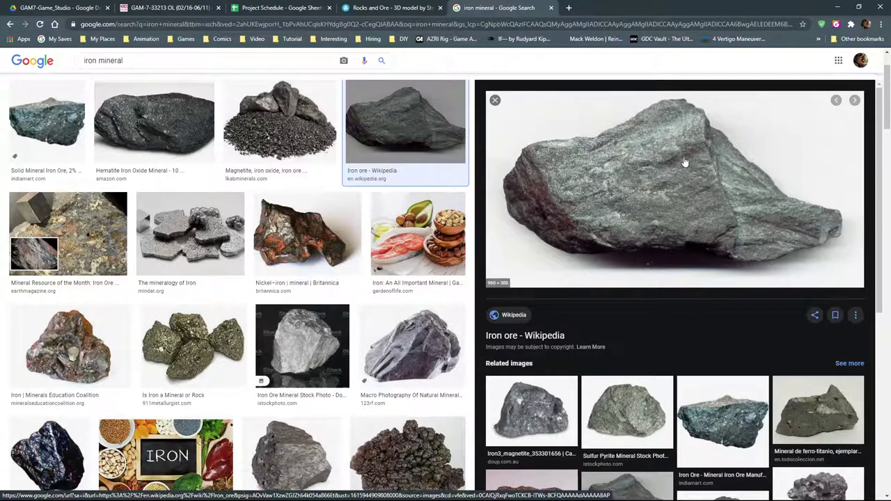
pyautogui.scroll(-2, 655, 197)
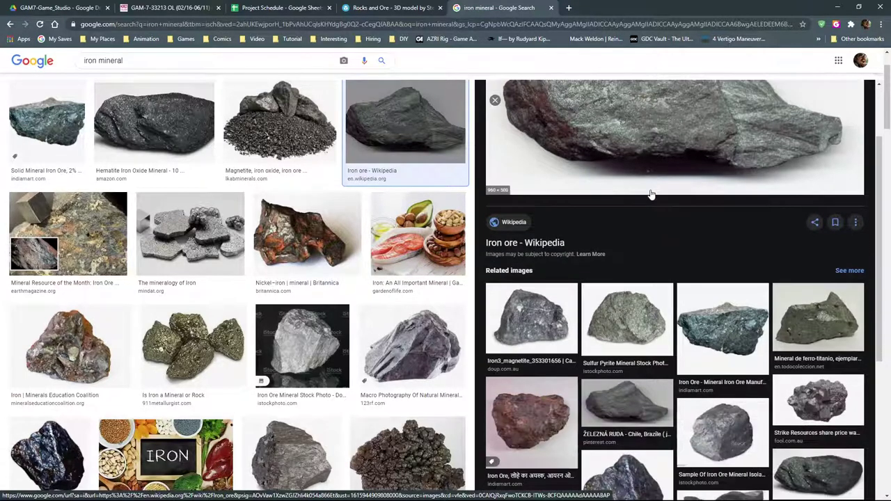
pyautogui.scroll(-2, 652, 194)
pyautogui.scroll(4, 651, 194)
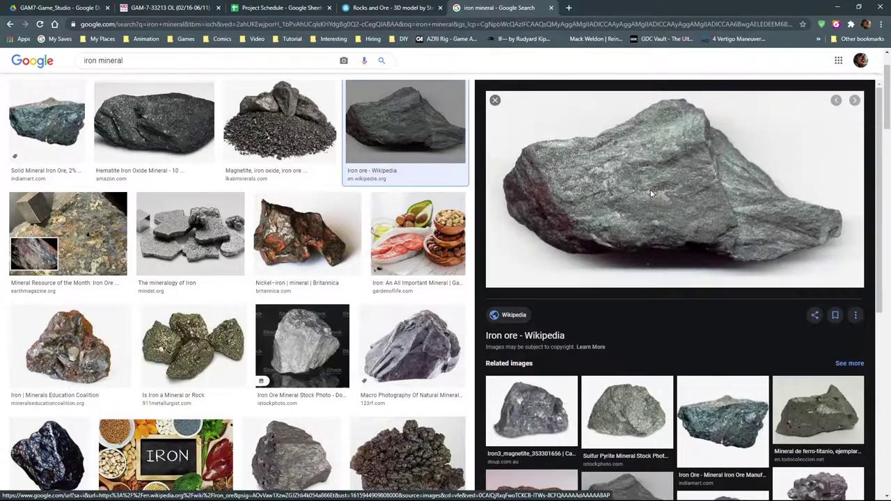
pyautogui.scroll(-2, 217, 259)
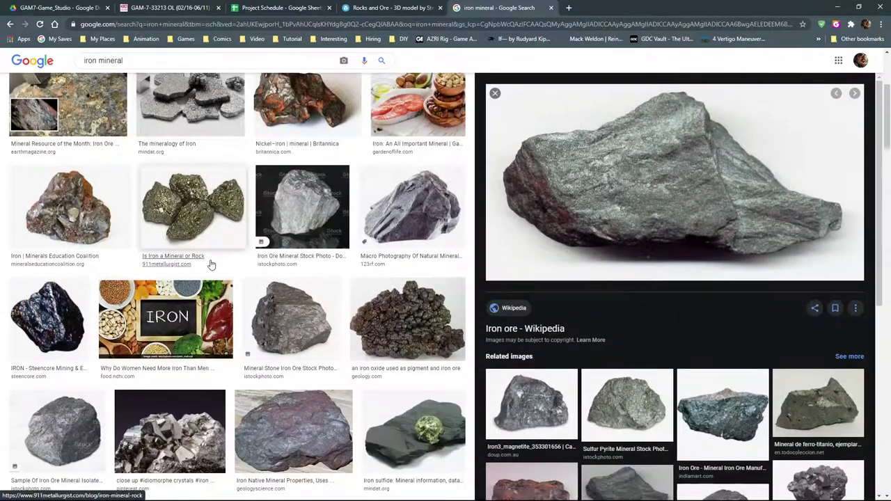
# Change the image search from minerals to "iron bar"
pyautogui.scroll(3, 217, 260)
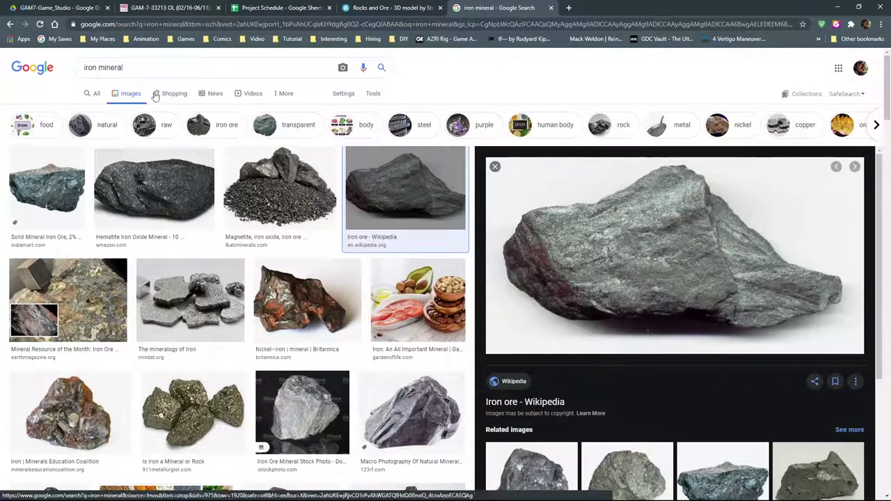
pyautogui.moveTo(143, 67); pyautogui.dragTo(99, 68)
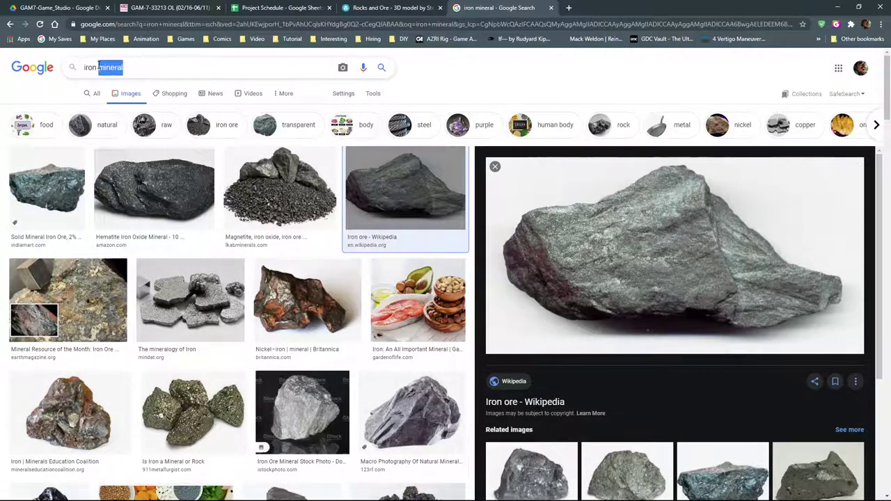
pyautogui.write('bar')
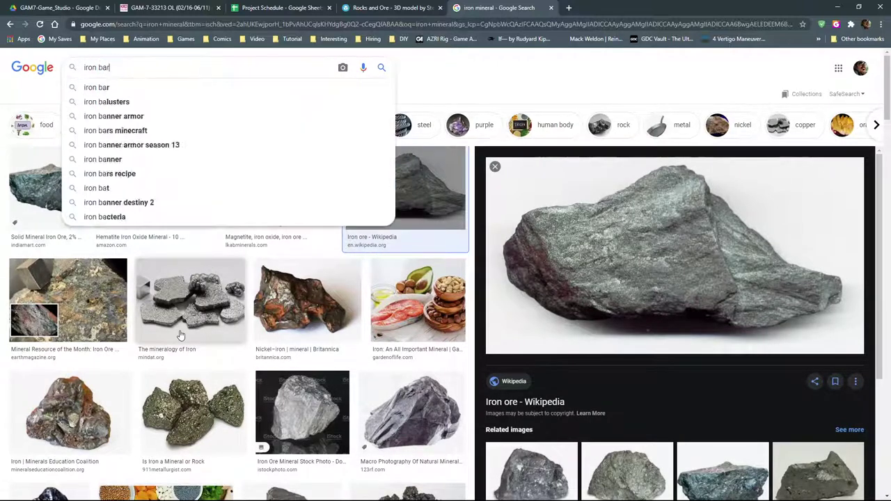
pyautogui.press('Return')
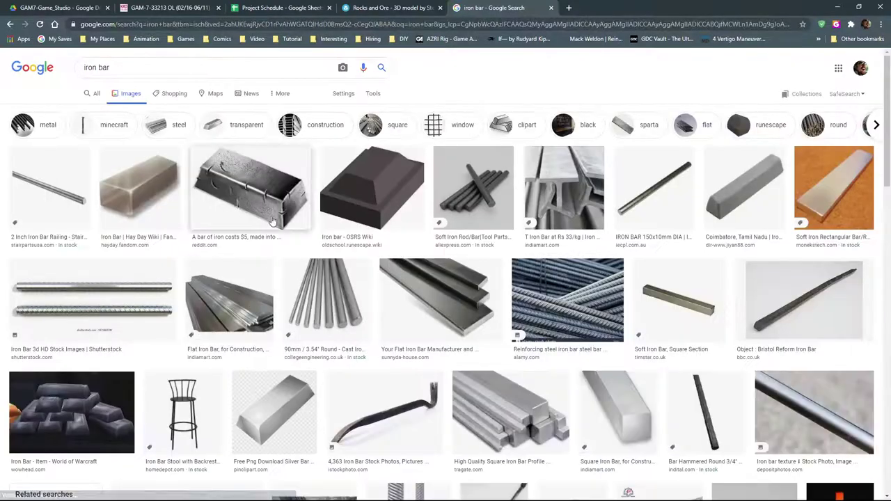
# View the Reddit iron bar drawing and the related Twitter photo of a rough-surfaced metal ingot
pyautogui.click(276, 203)
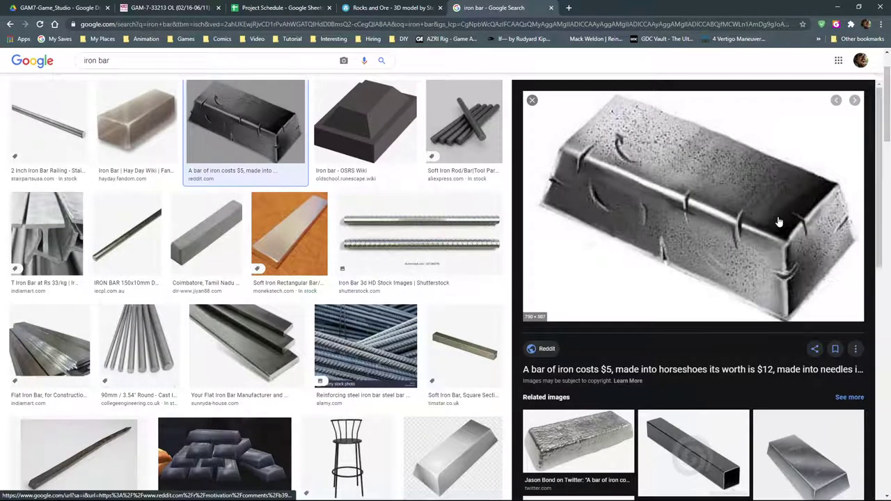
pyautogui.scroll(-2, 613, 320)
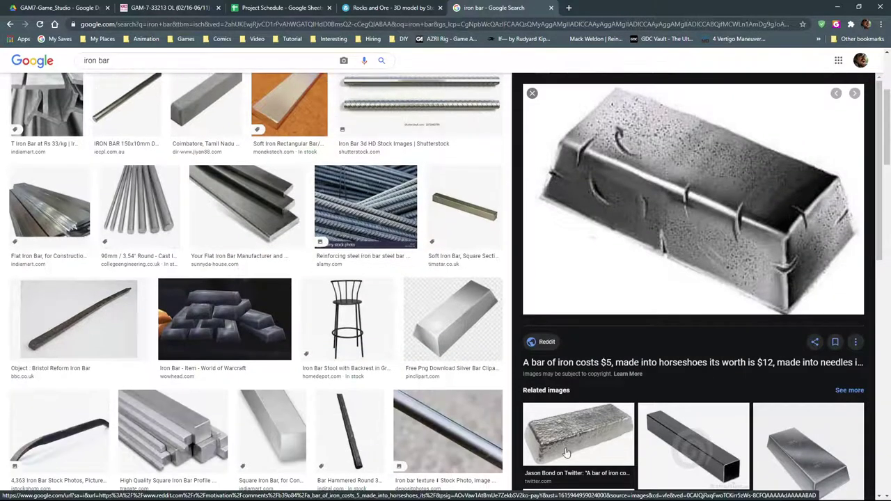
pyautogui.click(565, 447)
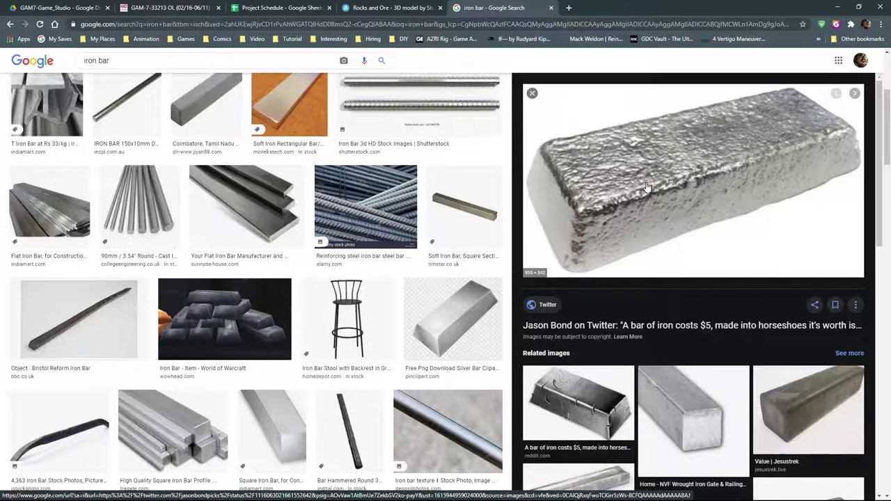
pyautogui.scroll(3, 363, 293)
pyautogui.scroll(-2, 230, 376)
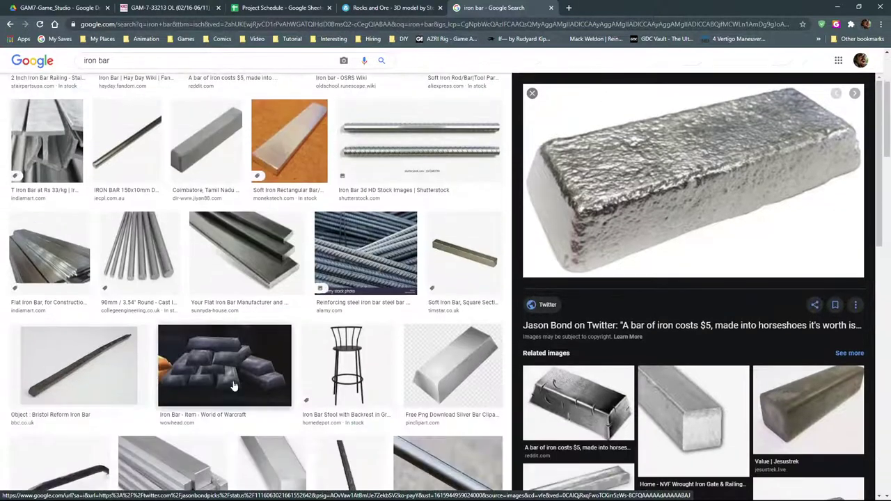
# View the World of Warcraft iron bar stack and the OSRS Wiki iron bar as game-art references
pyautogui.click(234, 386)
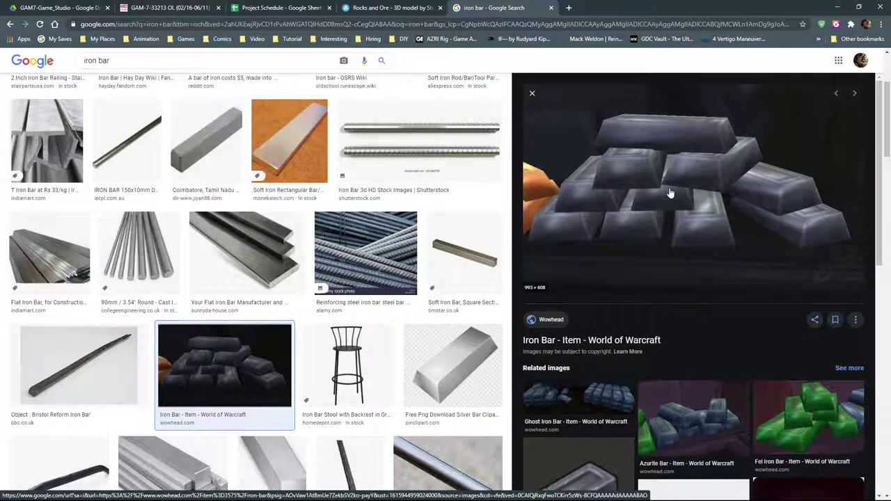
pyautogui.scroll(3, 174, 277)
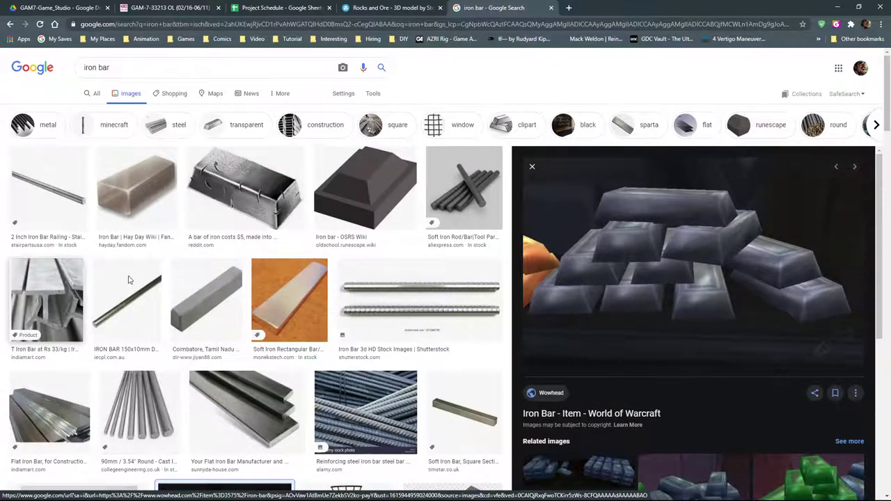
pyautogui.click(332, 210)
# View the TraGate square iron bar photo and look through more of the iron bar results
pyautogui.scroll(-5, 200, 265)
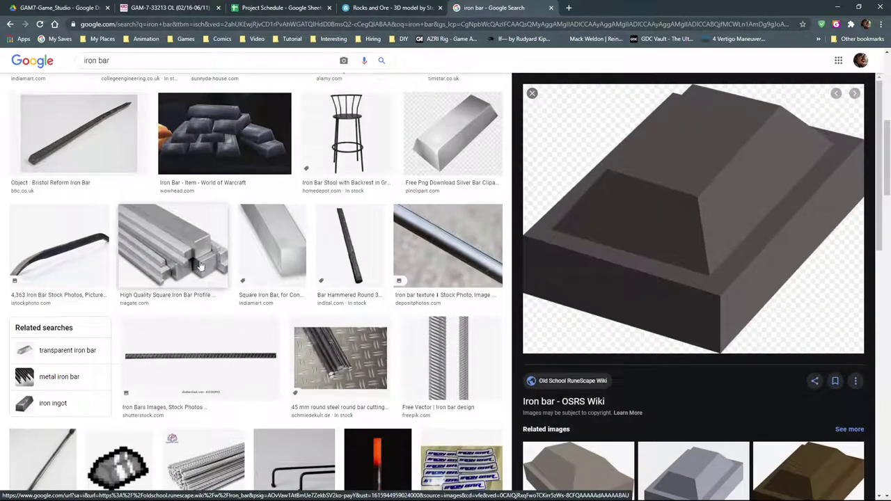
pyautogui.click(193, 225)
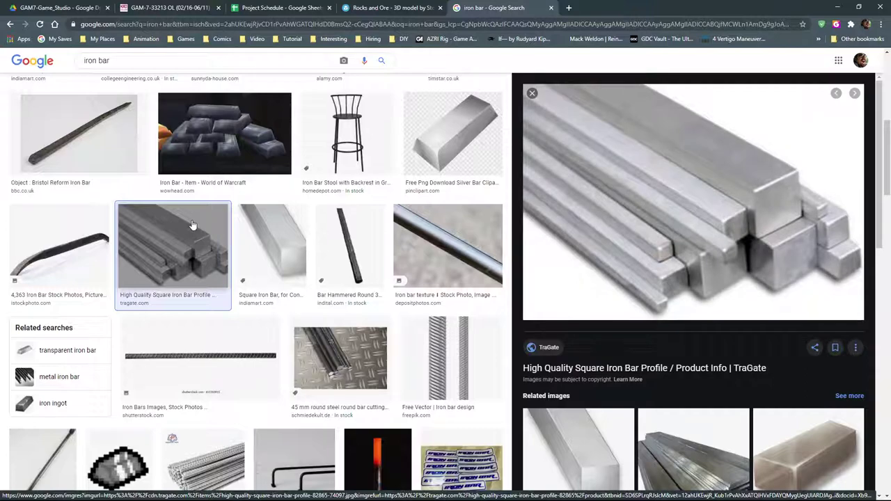
pyautogui.scroll(-5, 225, 336)
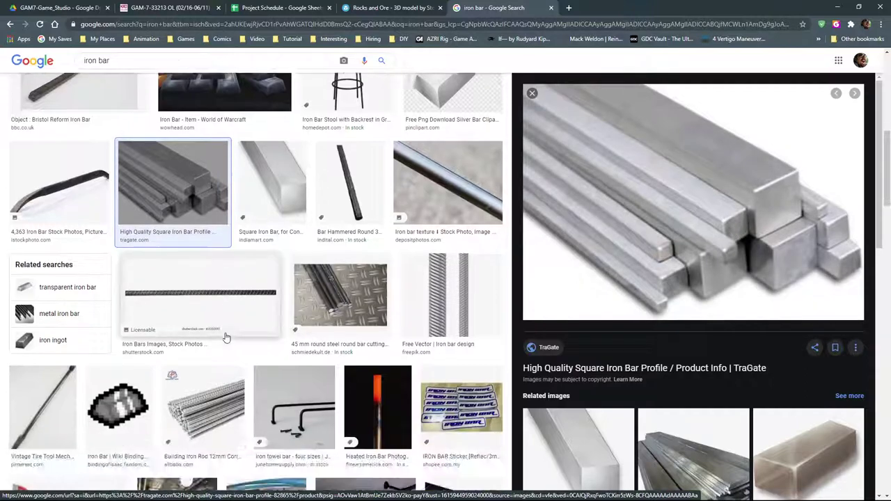
pyautogui.scroll(-4, 225, 336)
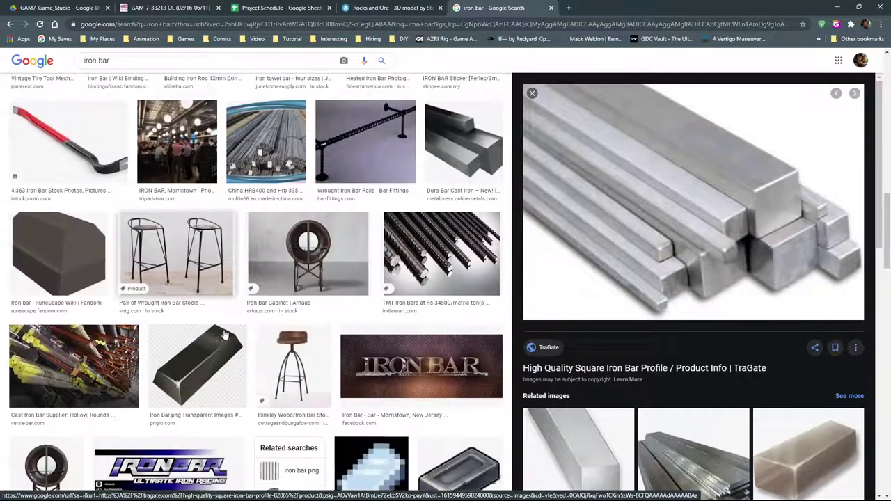
pyautogui.scroll(10, 225, 336)
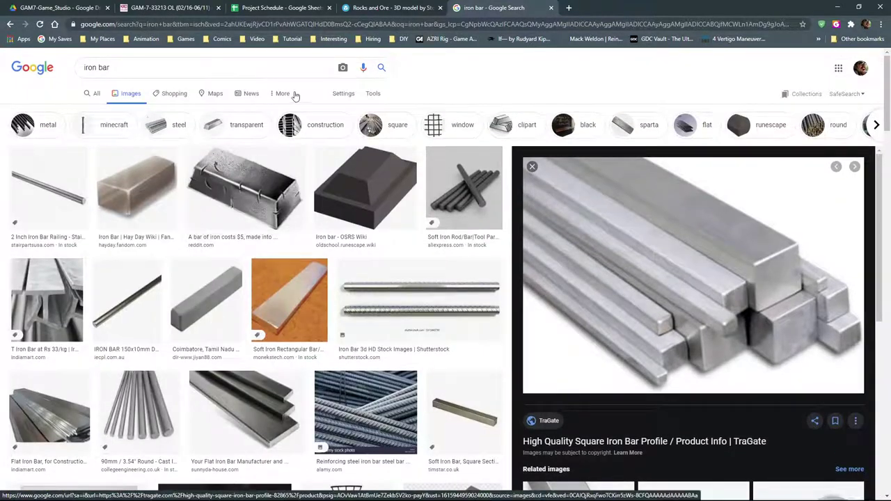
pyautogui.click(377, 94)
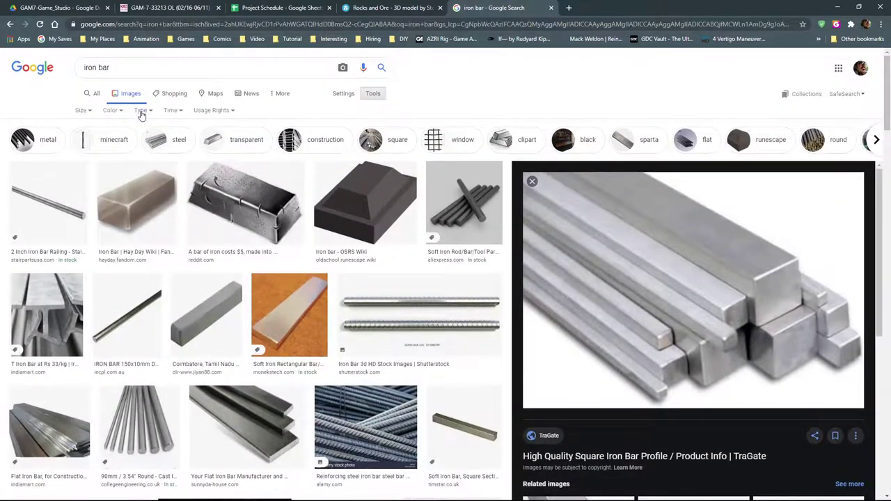
pyautogui.click(142, 112)
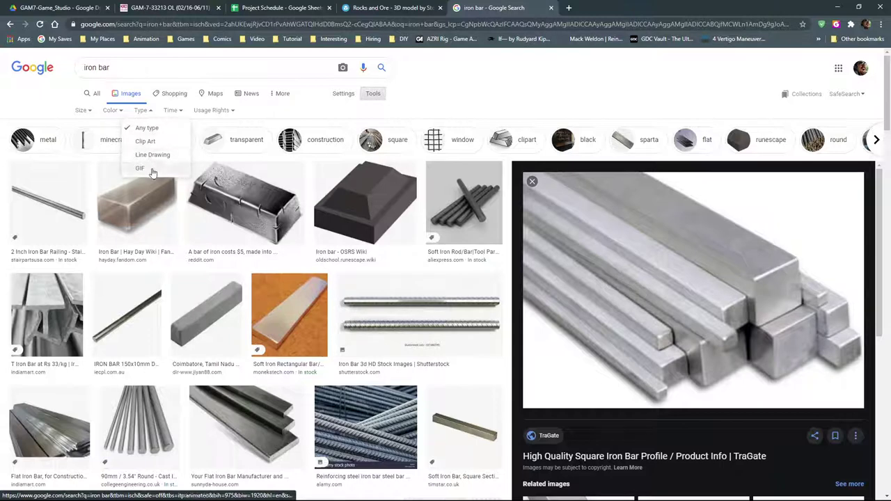
pyautogui.click(113, 111)
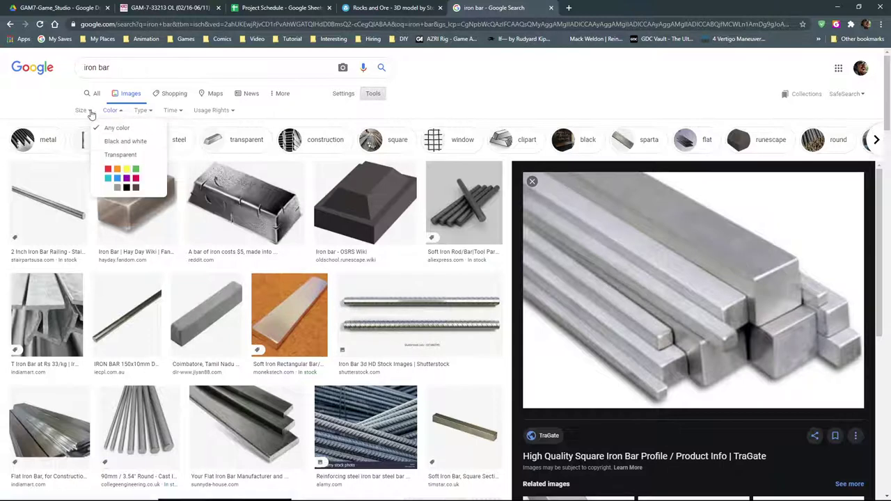
pyautogui.click(84, 111)
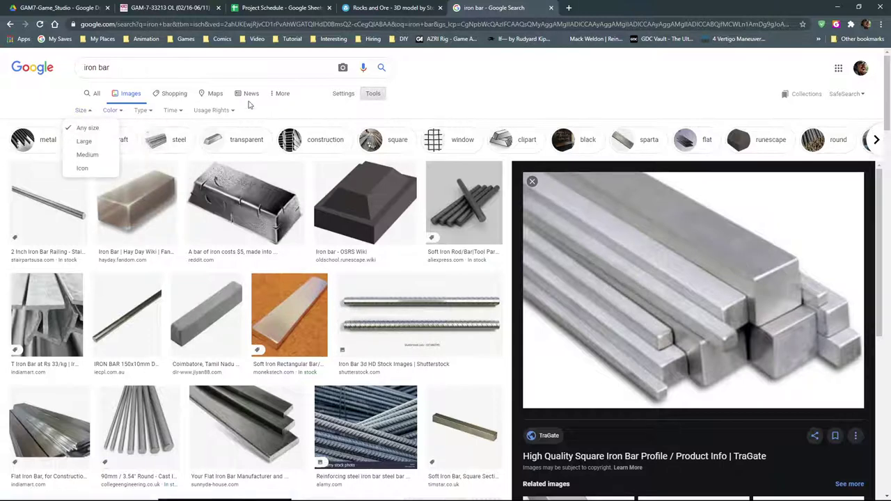
# Refine the image search to "iron bar photo"
pyautogui.click(176, 65)
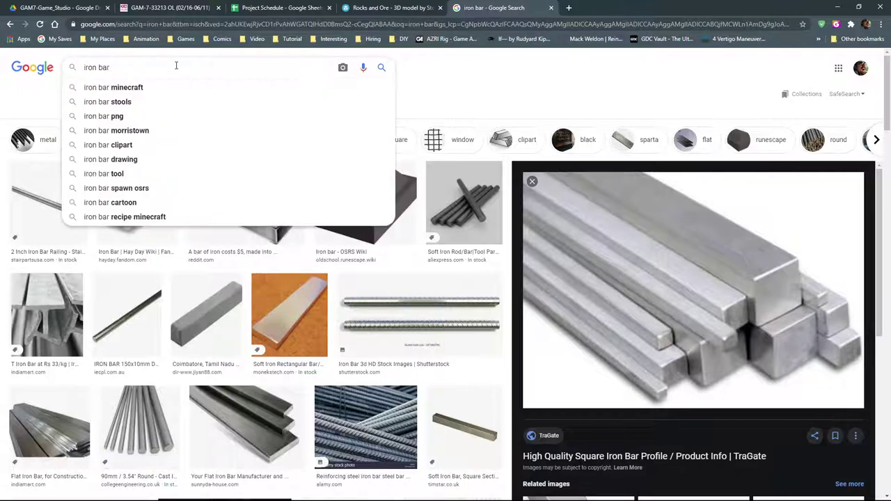
pyautogui.write('photo')
pyautogui.press('Return')
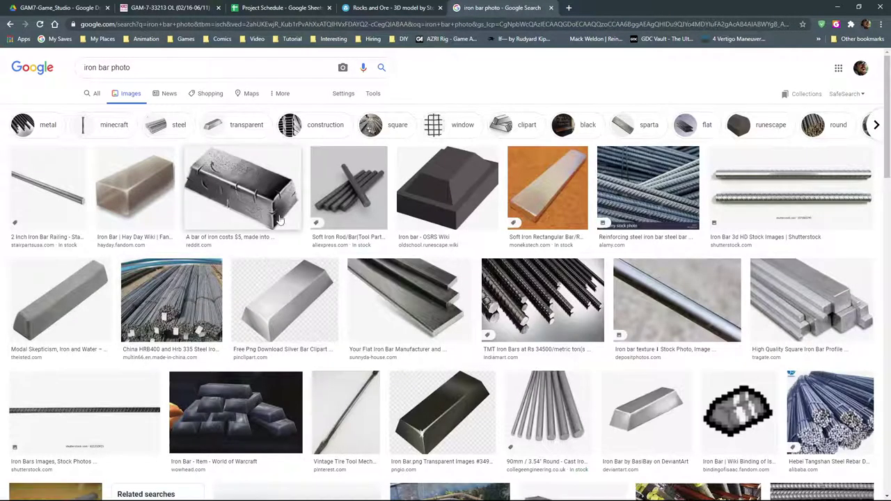
# View the Sunnyda flat iron bar photo and look through further results for realistic iron bar references
pyautogui.scroll(-2, 404, 222)
pyautogui.scroll(-1, 409, 220)
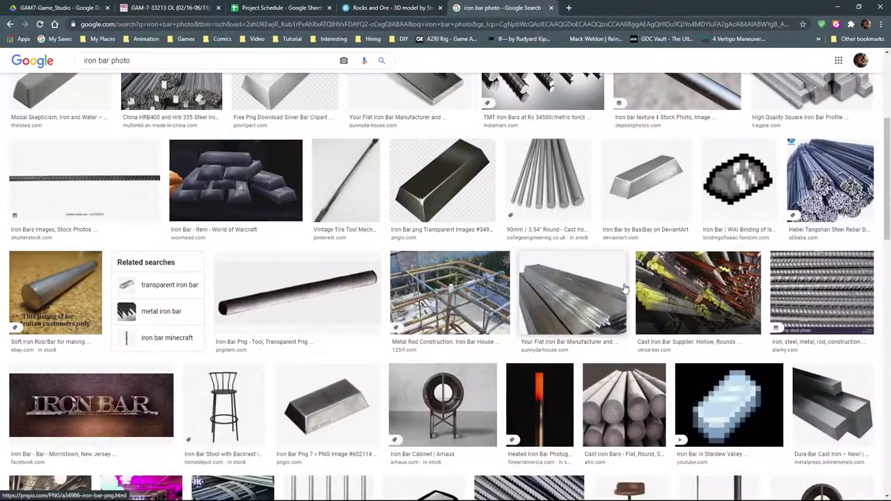
pyautogui.click(577, 312)
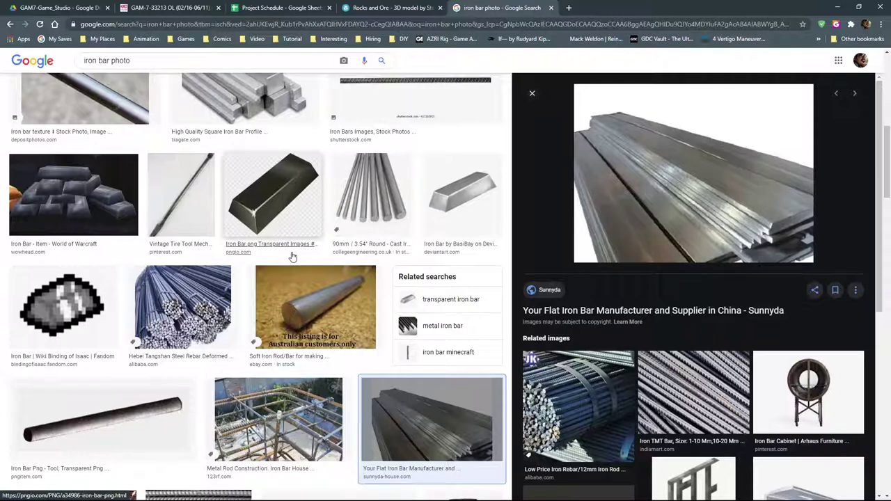
pyautogui.scroll(-4, 292, 257)
pyautogui.scroll(-2, 293, 257)
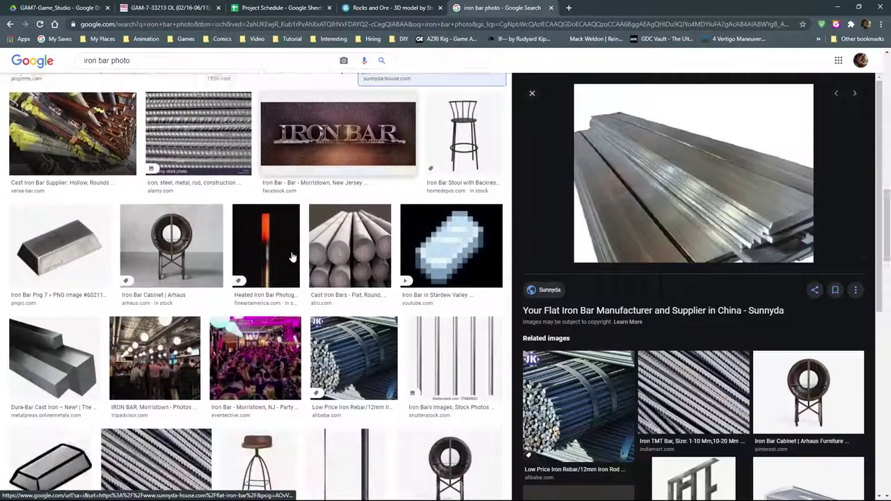
pyautogui.scroll(-2, 293, 257)
pyautogui.scroll(-1, 91, 285)
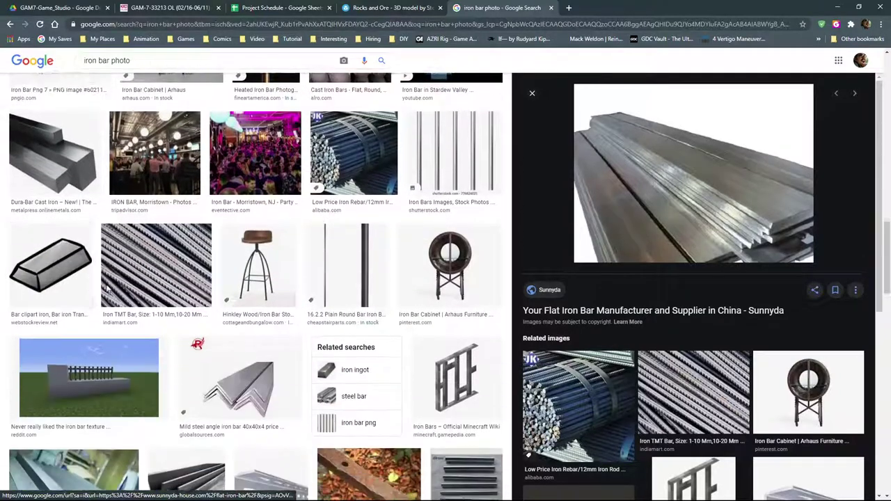
pyautogui.scroll(-4, 108, 289)
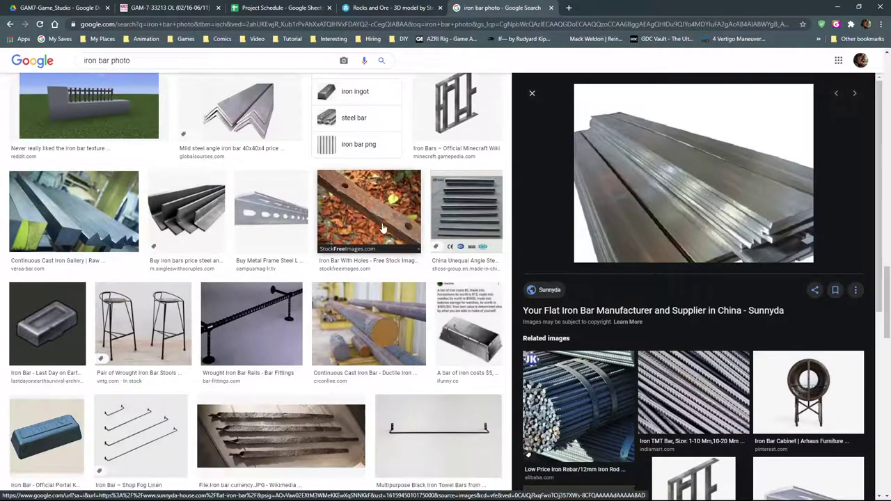
# View the StockFreeImages rusty iron bar with holes and the related Megapixl photo of rusty iron bars
pyautogui.click(383, 228)
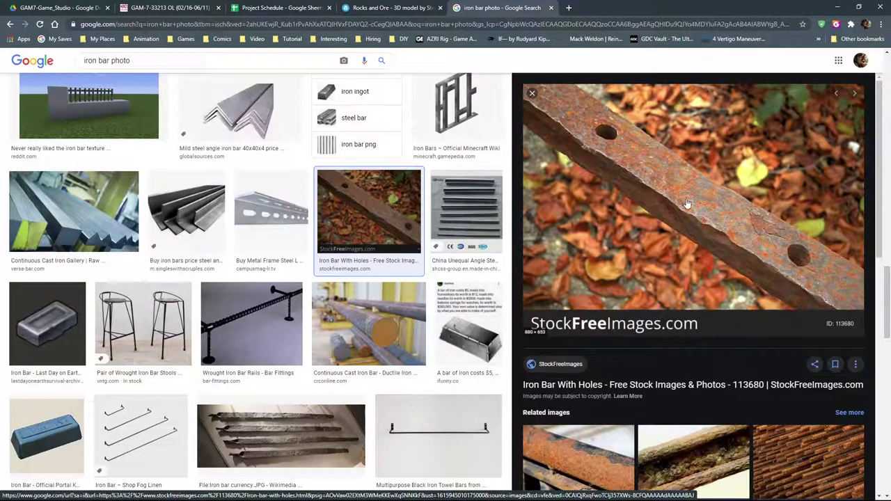
pyautogui.scroll(-2, 686, 203)
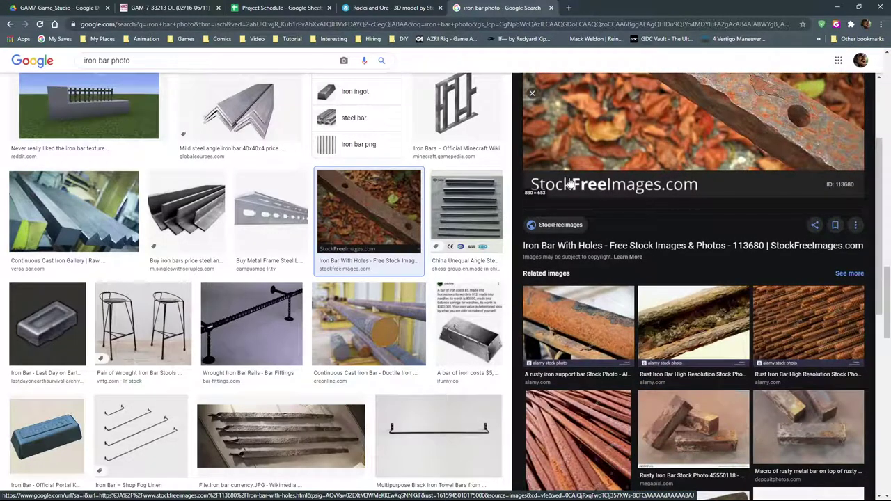
pyautogui.scroll(-3, 627, 201)
pyautogui.click(703, 296)
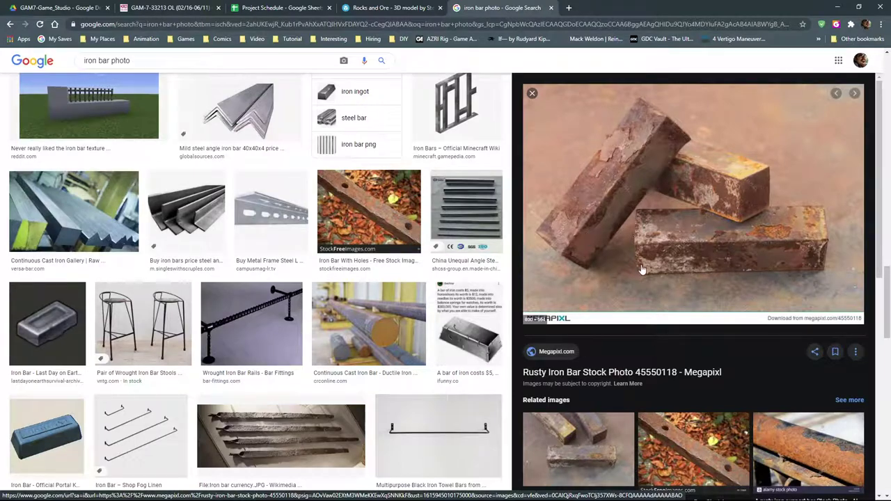
pyautogui.scroll(-5, 643, 270)
pyautogui.scroll(5, 640, 268)
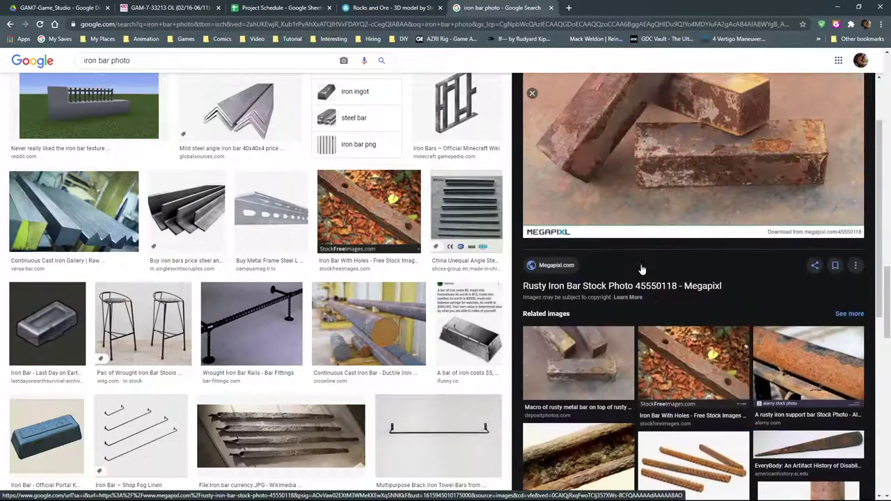
pyautogui.scroll(5, 206, 277)
pyautogui.scroll(10, 206, 277)
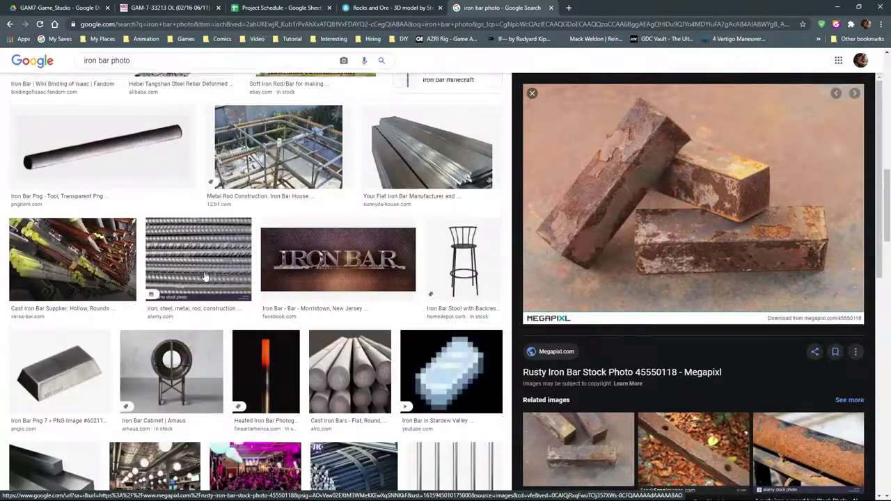
# Return to the Rocks and Ore model and examine the brown ore rock and its matching bar up close
pyautogui.scroll(5, 206, 276)
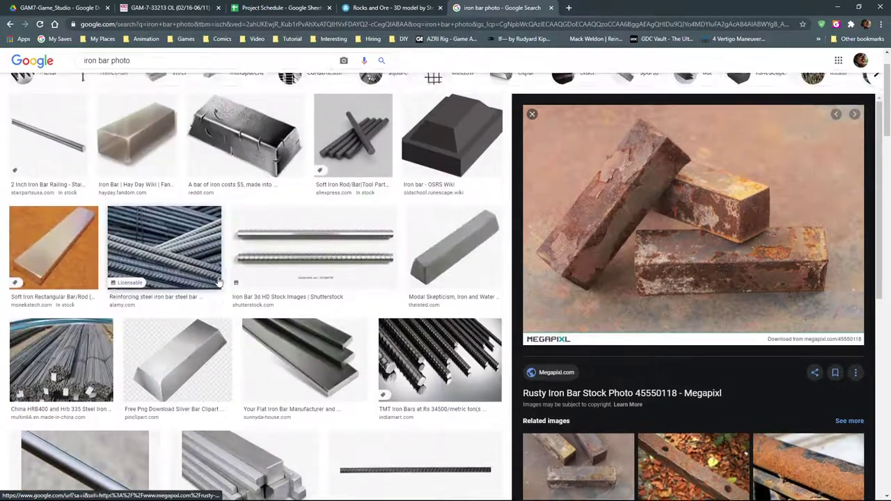
pyautogui.click(414, 8)
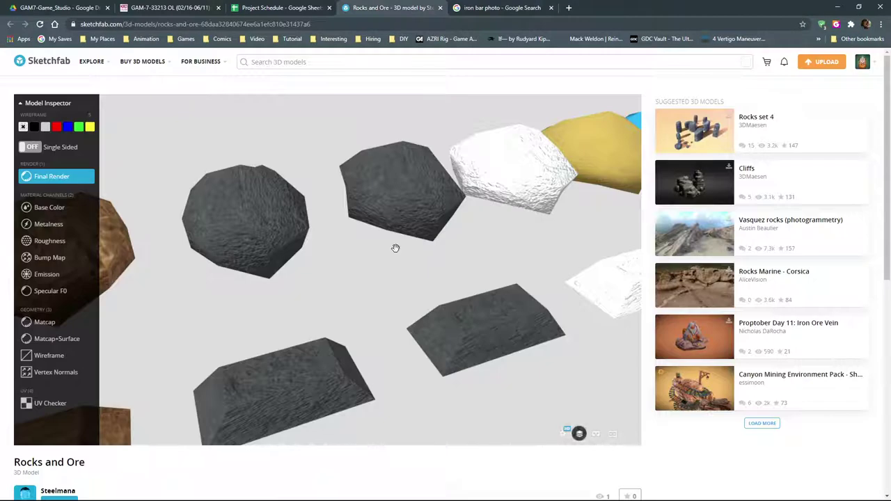
pyautogui.scroll(-5, 395, 248)
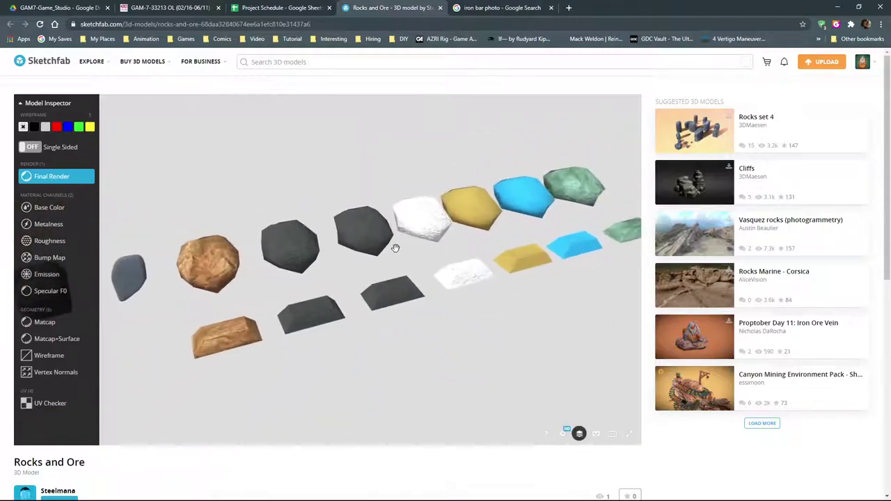
pyautogui.moveTo(410, 258)
pyautogui.mouseDown()
pyautogui.moveTo(362, 272)
pyautogui.moveTo(414, 264)
pyautogui.mouseUp()
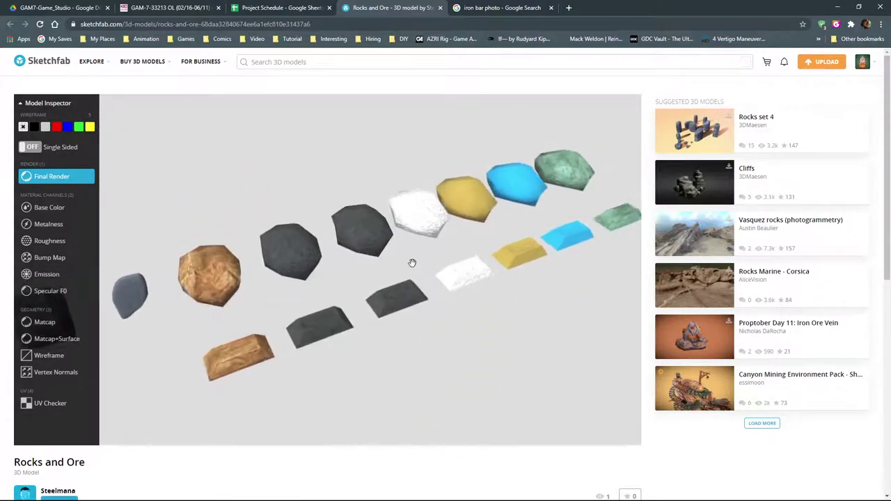
pyautogui.scroll(5, 284, 273)
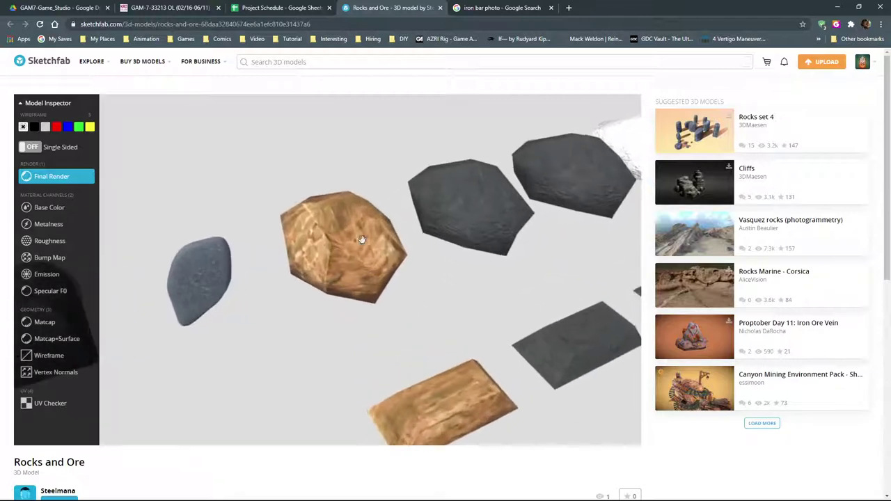
pyautogui.moveTo(338, 312)
pyautogui.mouseDown()
pyautogui.moveTo(397, 325)
pyautogui.moveTo(390, 313)
pyautogui.moveTo(381, 335)
pyautogui.mouseUp()
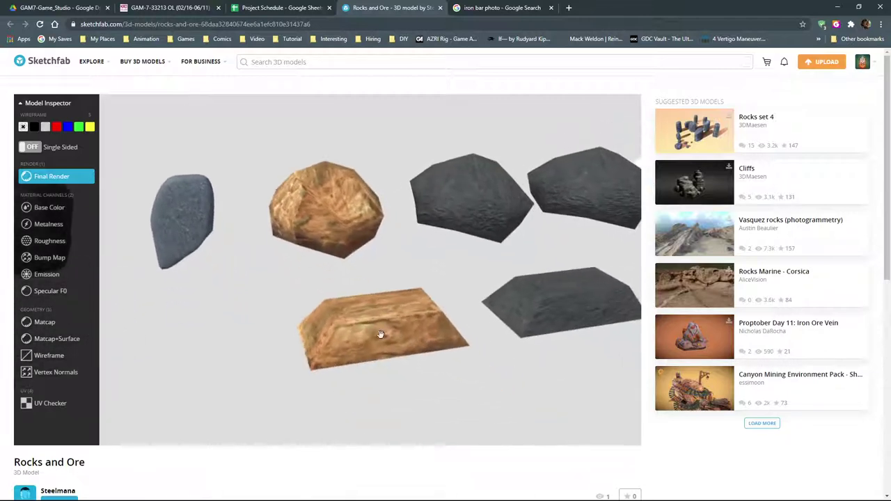
pyautogui.moveTo(371, 257)
pyautogui.mouseDown()
pyautogui.moveTo(360, 261)
pyautogui.moveTo(305, 213)
pyautogui.mouseUp()
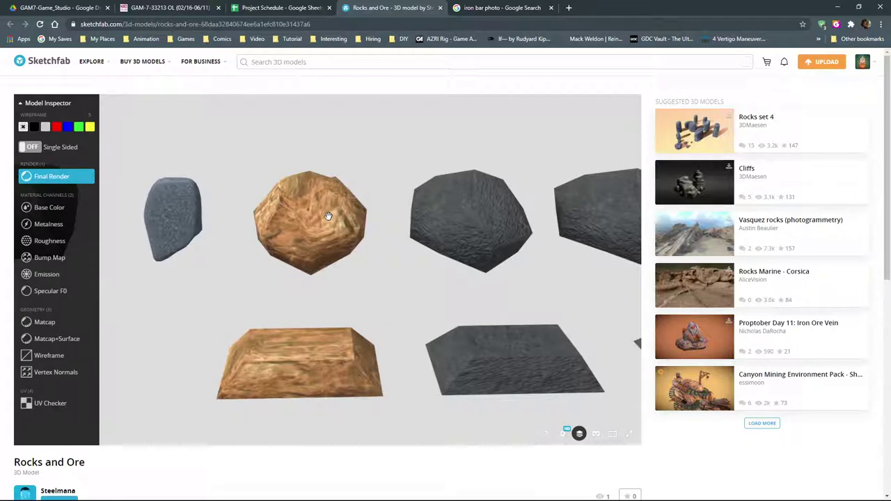
# Examine the full row of ores and bars in the Rocks and Ore model, along with its page details
pyautogui.moveTo(309, 263)
pyautogui.mouseDown()
pyautogui.moveTo(453, 273)
pyautogui.moveTo(450, 255)
pyautogui.moveTo(330, 272)
pyautogui.moveTo(521, 252)
pyautogui.moveTo(362, 265)
pyautogui.moveTo(302, 285)
pyautogui.moveTo(313, 287)
pyautogui.mouseUp()
pyautogui.scroll(-5, 329, 273)
pyautogui.scroll(5, 317, 280)
pyautogui.scroll(-5, 317, 280)
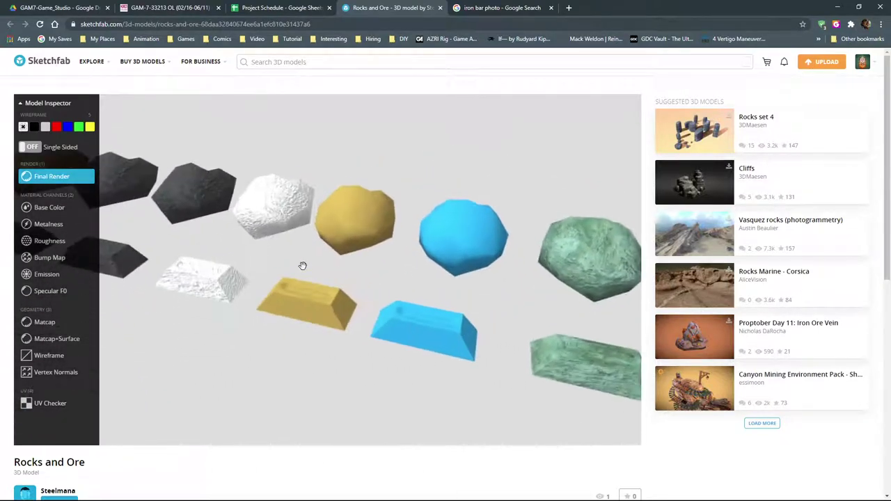
pyautogui.scroll(-3, 234, 468)
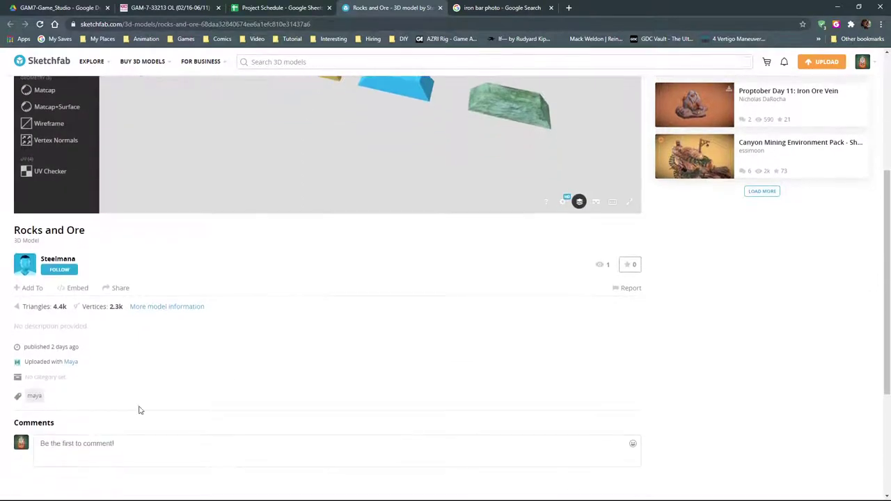
pyautogui.scroll(3, 181, 394)
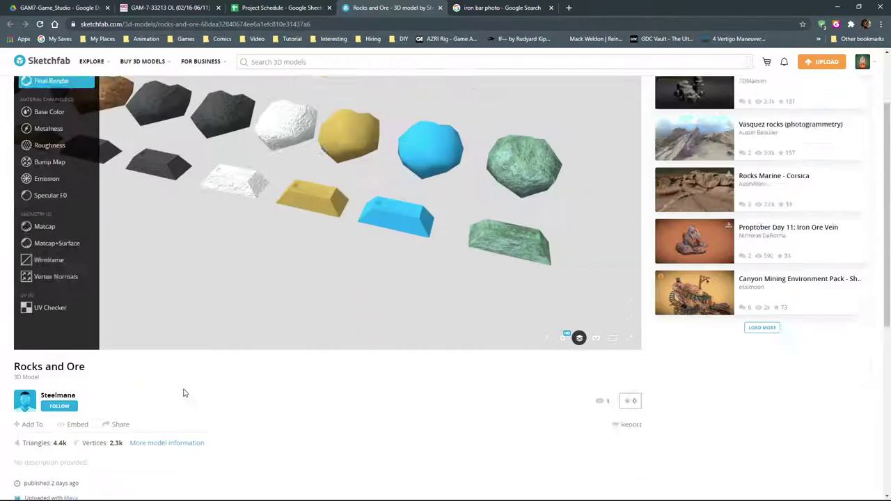
pyautogui.moveTo(199, 394)
pyautogui.mouseDown()
pyautogui.moveTo(267, 277)
pyautogui.moveTo(299, 306)
pyautogui.mouseUp()
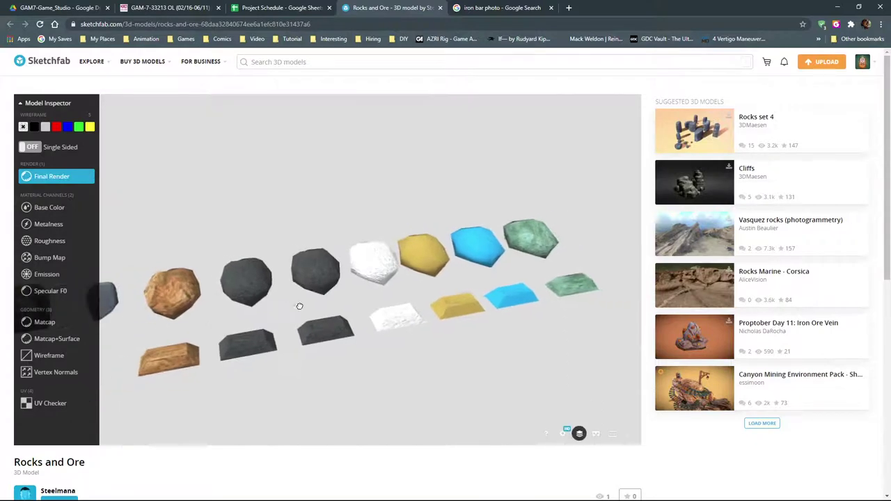
# Inspect the model's Bump Map, Roughness, Metalness, Emission, Specular F0 and Matcap views, ending with a close look at Matcap+Surface
pyautogui.click(28, 259)
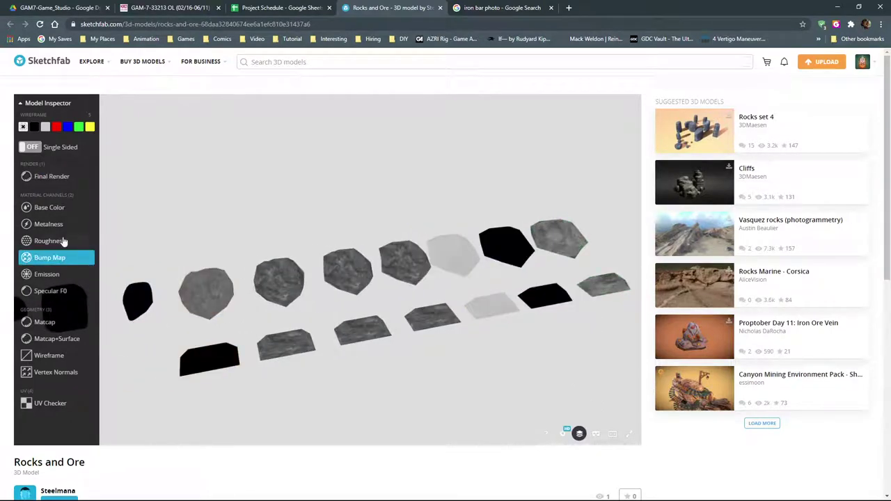
pyautogui.click(61, 241)
pyautogui.click(63, 226)
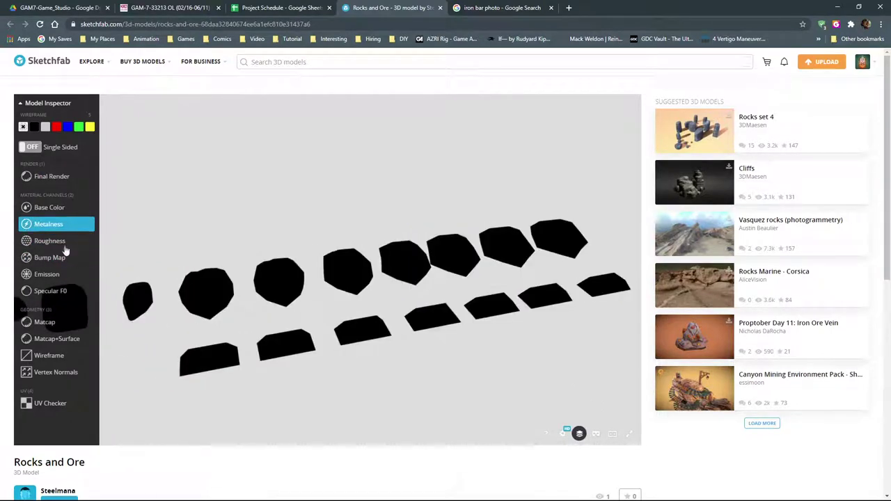
pyautogui.click(63, 277)
pyautogui.click(63, 292)
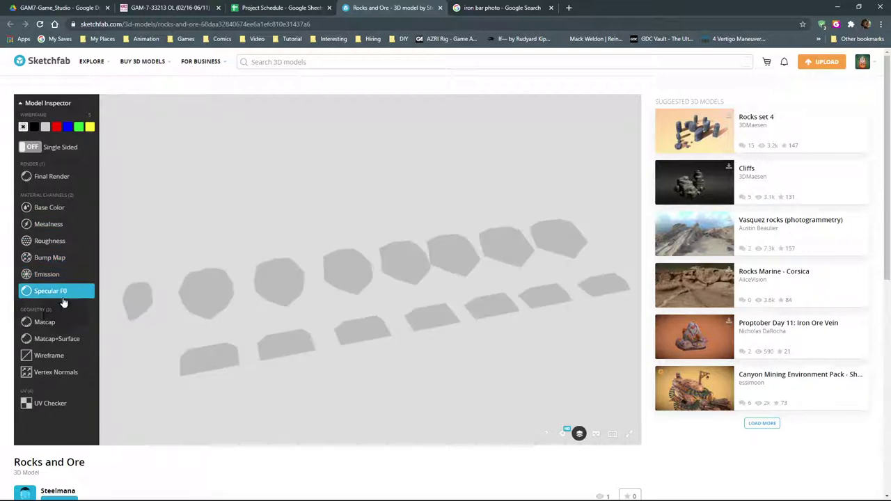
pyautogui.click(58, 324)
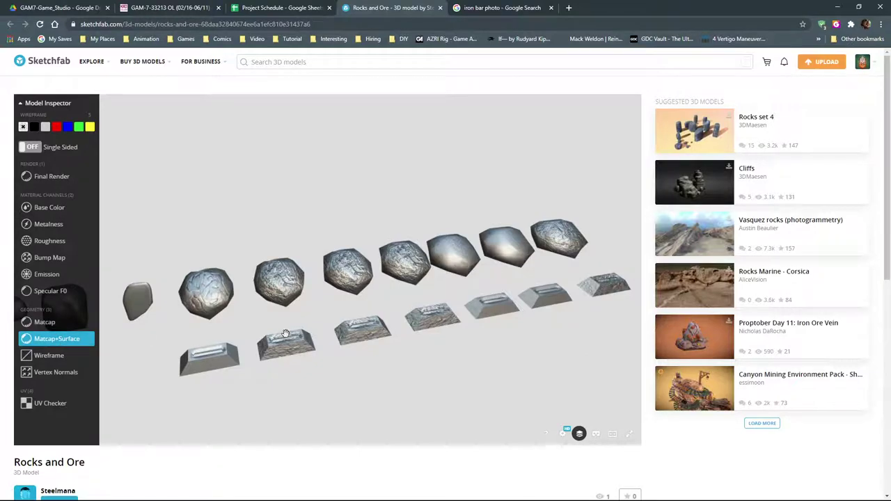
pyautogui.scroll(10, 286, 334)
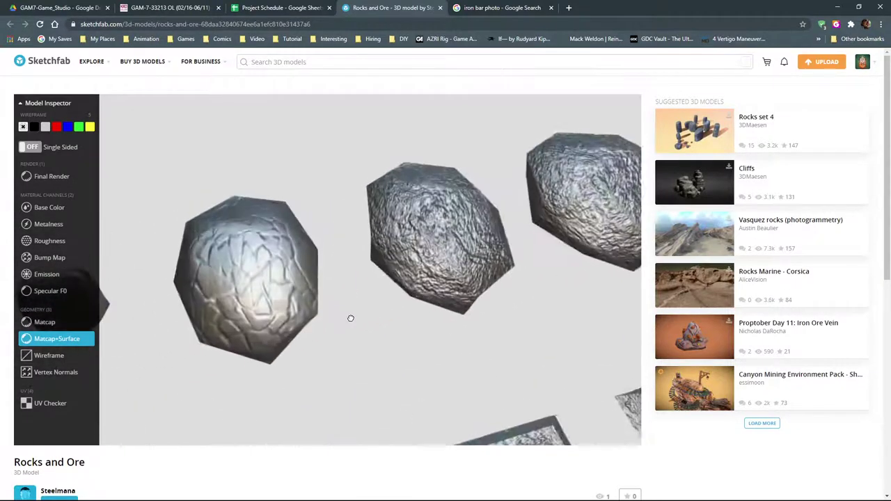
pyautogui.moveTo(351, 318)
pyautogui.mouseDown()
pyautogui.moveTo(337, 304)
pyautogui.moveTo(363, 300)
pyautogui.moveTo(311, 309)
pyautogui.moveTo(351, 272)
pyautogui.moveTo(455, 297)
pyautogui.moveTo(315, 281)
pyautogui.moveTo(424, 298)
pyautogui.moveTo(301, 255)
pyautogui.moveTo(400, 258)
pyautogui.moveTo(307, 278)
pyautogui.moveTo(313, 225)
pyautogui.moveTo(290, 278)
pyautogui.moveTo(272, 277)
pyautogui.moveTo(438, 256)
pyautogui.moveTo(390, 266)
pyautogui.moveTo(408, 254)
pyautogui.mouseUp()
# Close the iron bar image search and examine the white, gold, blue and green ores in Final Render
pyautogui.click(524, 13)
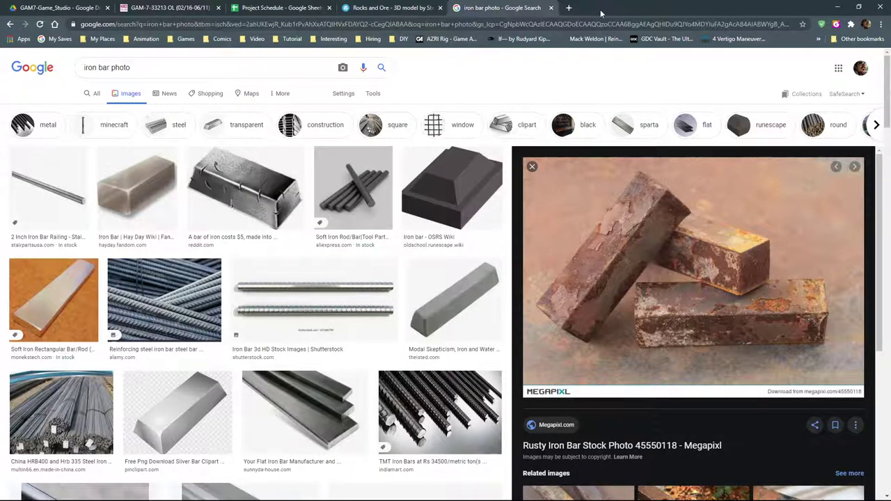
pyautogui.click(551, 8)
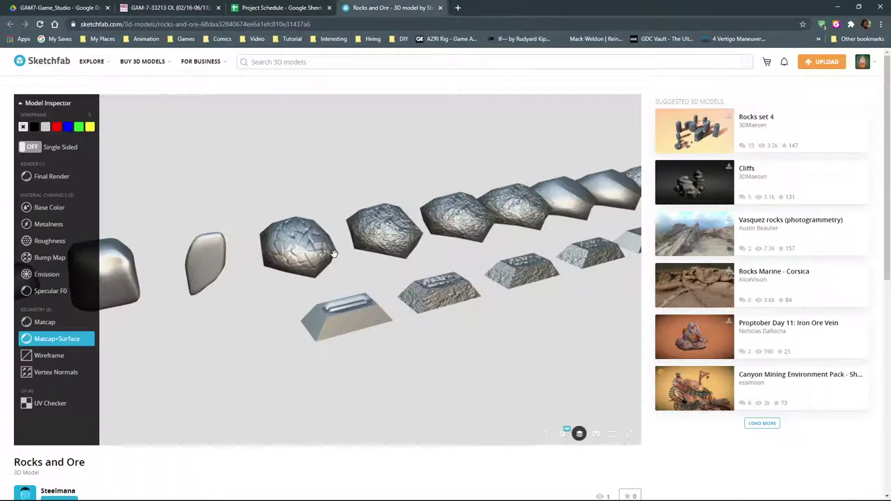
pyautogui.click(51, 177)
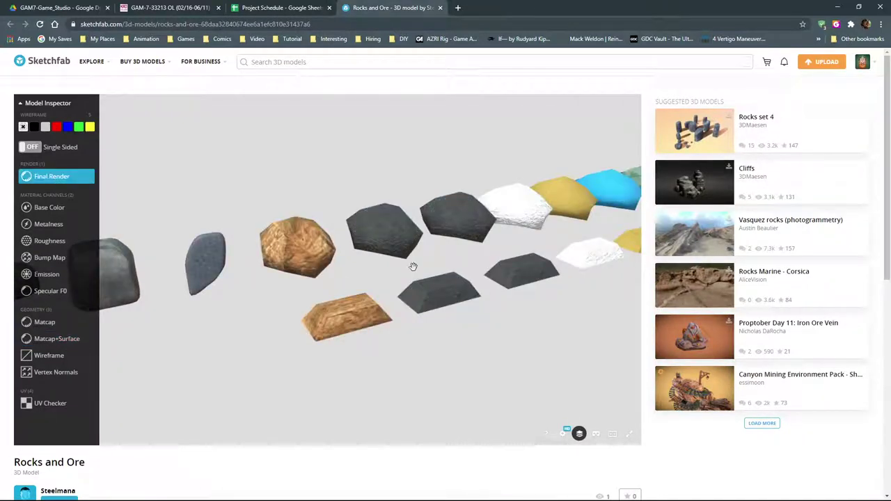
pyautogui.moveTo(418, 293)
pyautogui.mouseDown()
pyautogui.moveTo(522, 294)
pyautogui.moveTo(472, 285)
pyautogui.moveTo(381, 300)
pyautogui.moveTo(527, 310)
pyautogui.moveTo(509, 298)
pyautogui.mouseUp()
pyautogui.scroll(3, 510, 299)
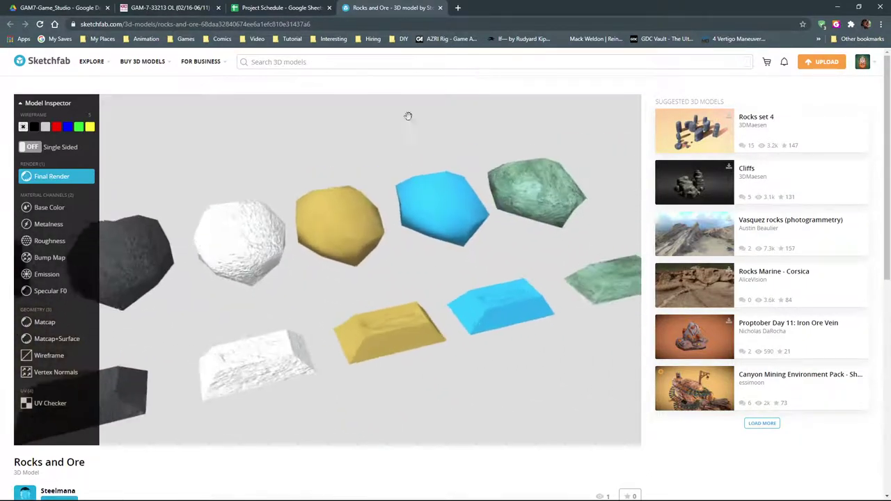
# Close the Rocks and Ore page and open the Week 5 axfrog.itch.io link from the project schedule
pyautogui.click(440, 8)
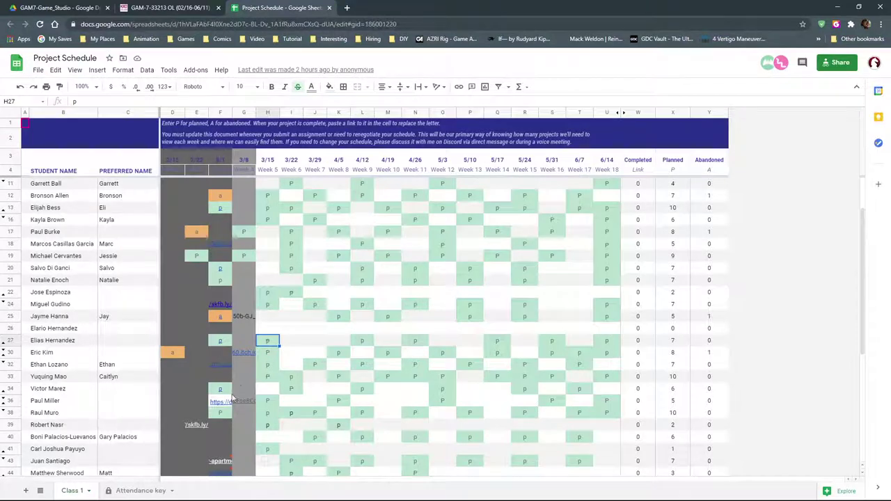
pyautogui.scroll(-3, 241, 389)
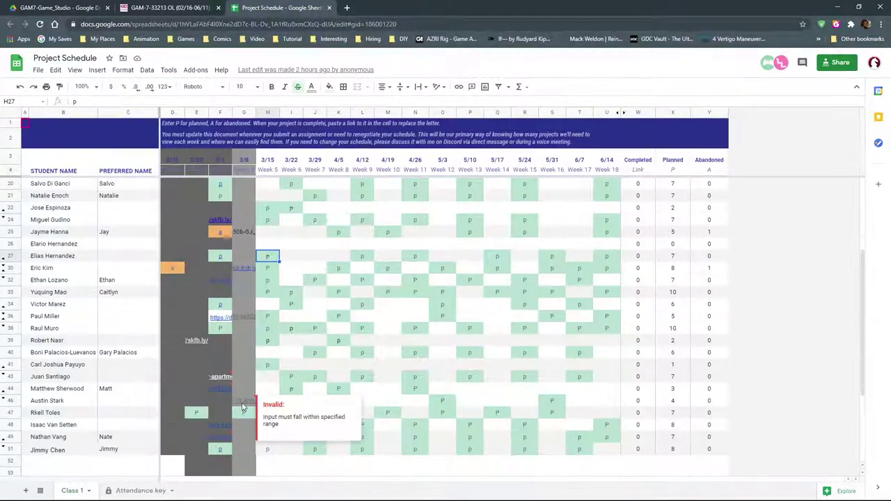
pyautogui.scroll(-3, 242, 406)
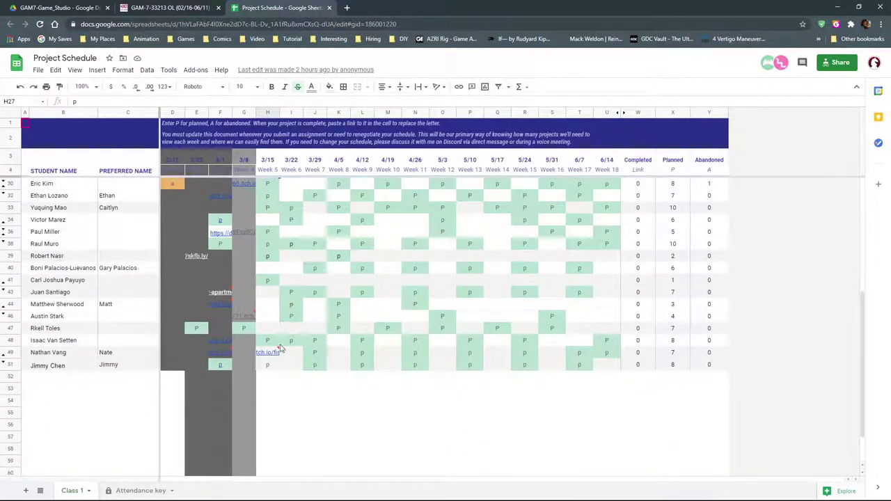
pyautogui.scroll(5, 271, 344)
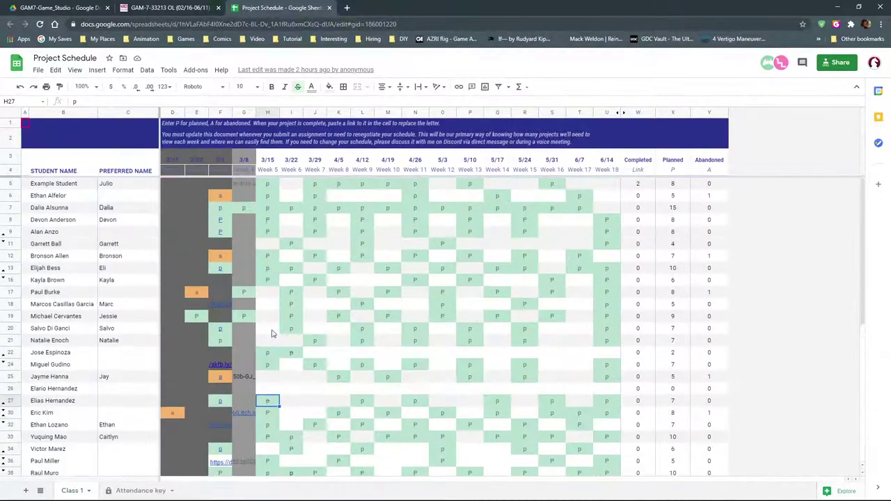
pyautogui.scroll(-6, 284, 382)
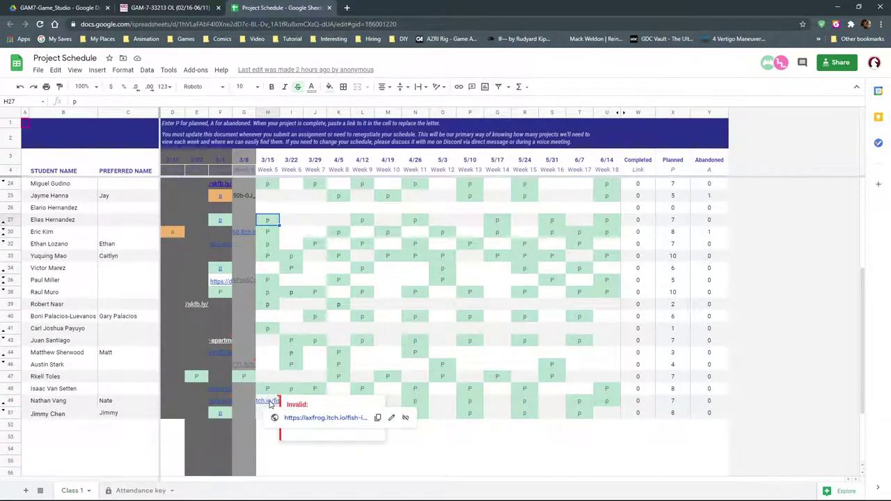
pyautogui.click(304, 419)
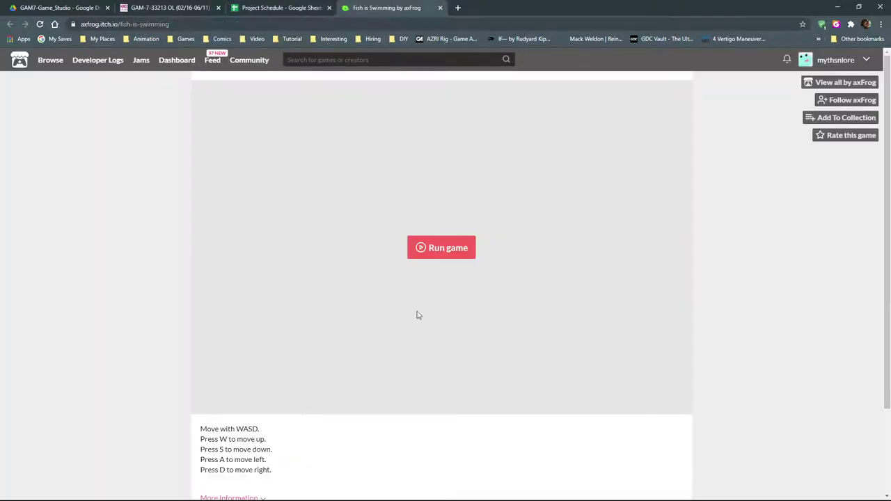
# Run the Fish is Swimming game and steer the fish up, down, left and right to test its movement controls
pyautogui.click(447, 249)
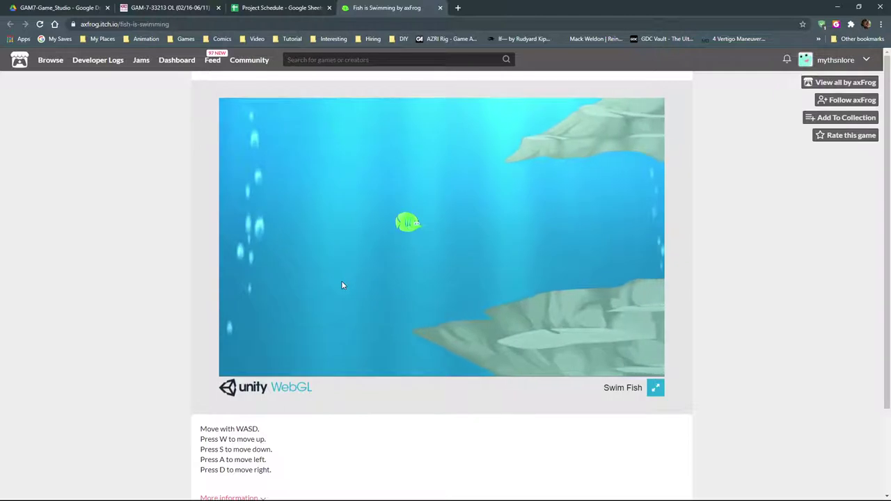
pyautogui.press('s')
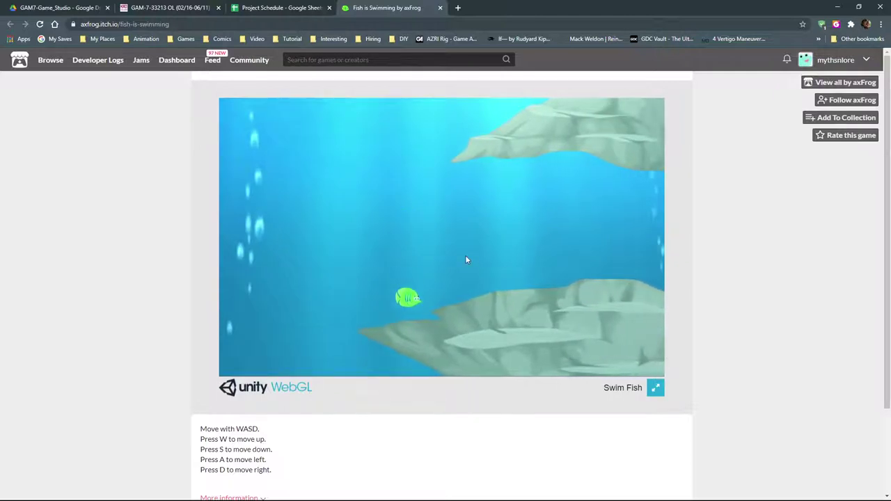
pyautogui.press('w')
pyautogui.press('a')
pyautogui.press('s')
pyautogui.press('w')
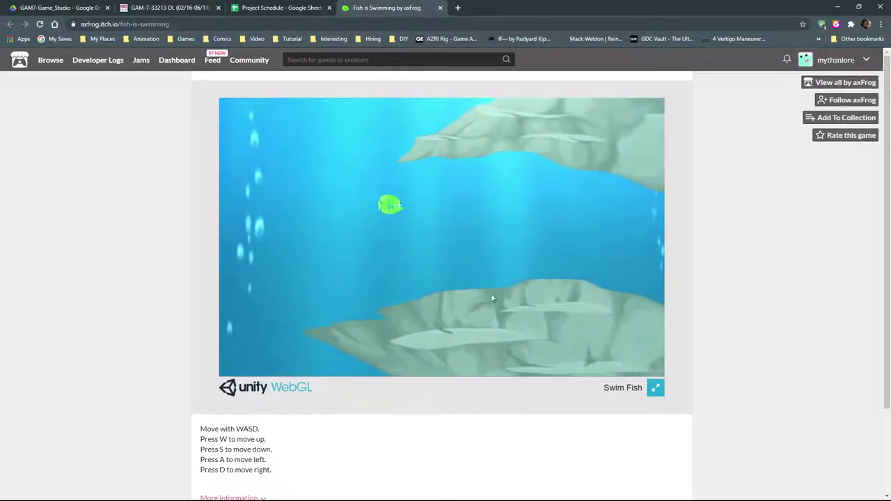
pyautogui.press('s')
pyautogui.press('w')
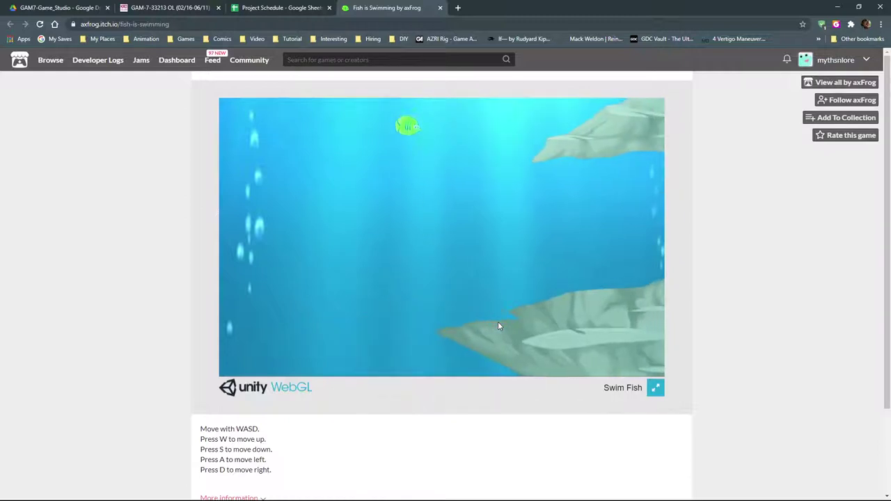
pyautogui.press('s')
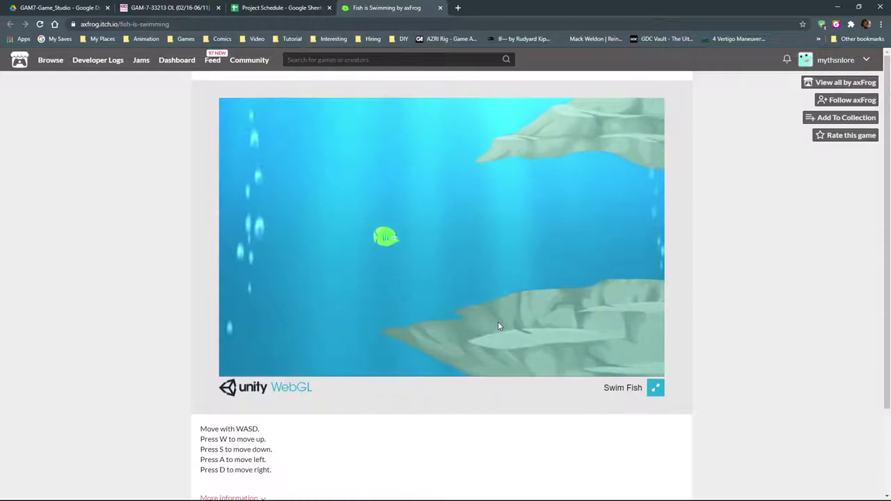
pyautogui.press('d')
pyautogui.press('a')
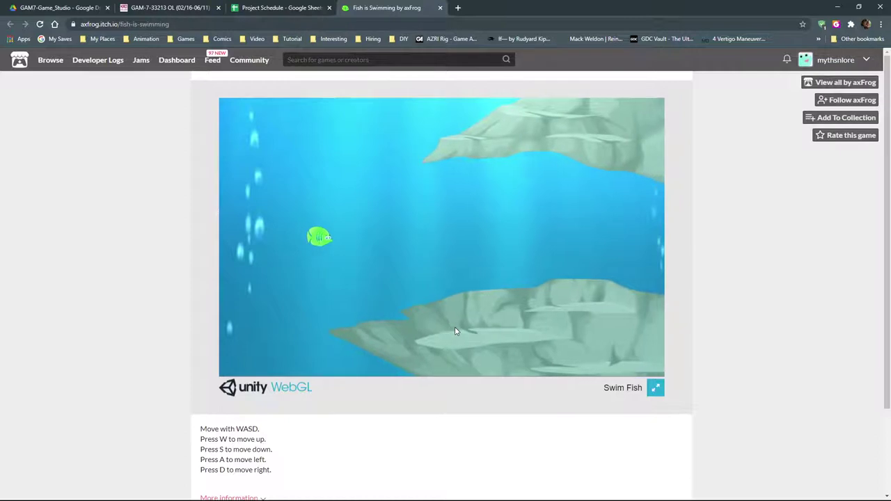
pyautogui.press('d')
pyautogui.press('a')
pyautogui.press('d')
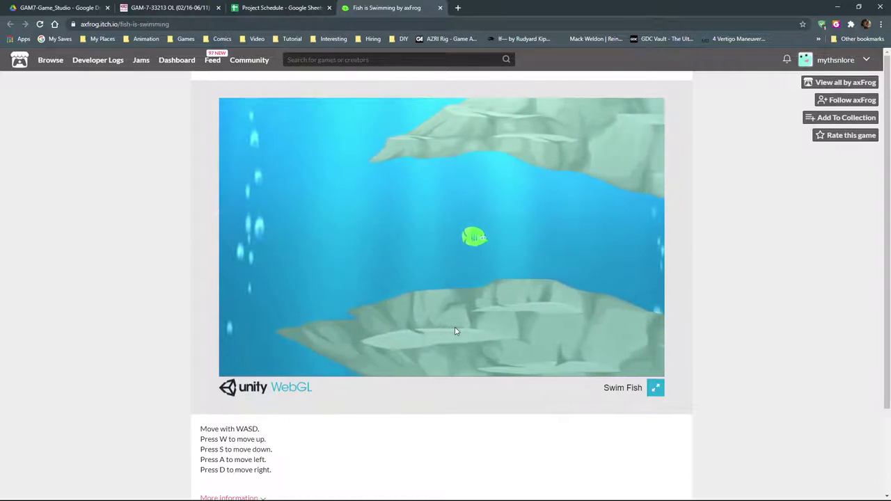
pyautogui.press('a')
pyautogui.press('a')
pyautogui.press('w')
pyautogui.press('s')
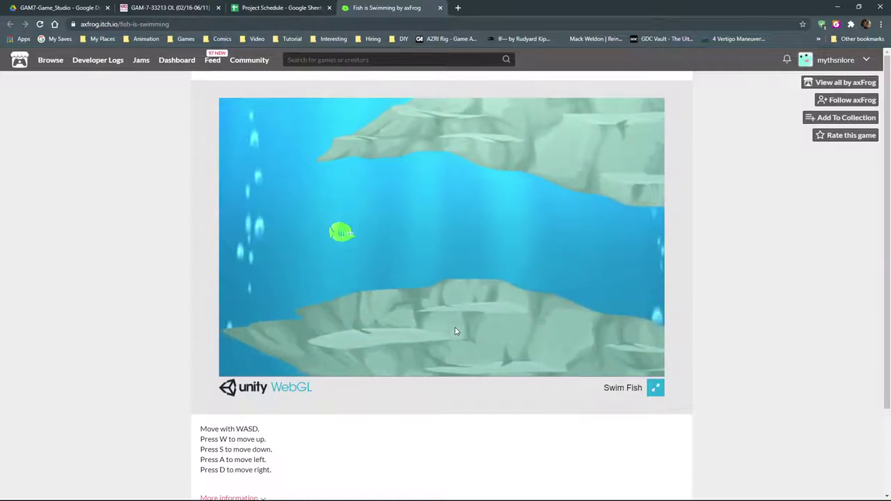
pyautogui.press('d')
pyautogui.press('d')
pyautogui.press('a')
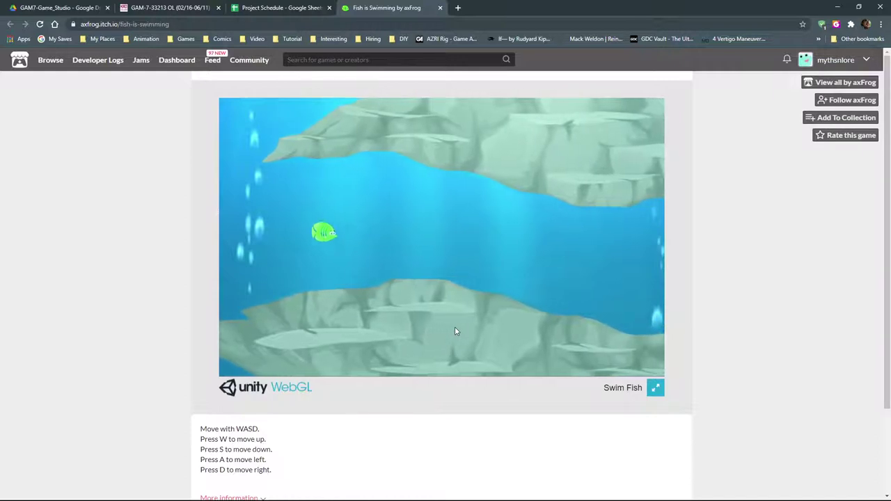
# Swim the fish into the rock tunnel, vary its position in all directions, and steer it past the first hanging rock spike
pyautogui.press('d')
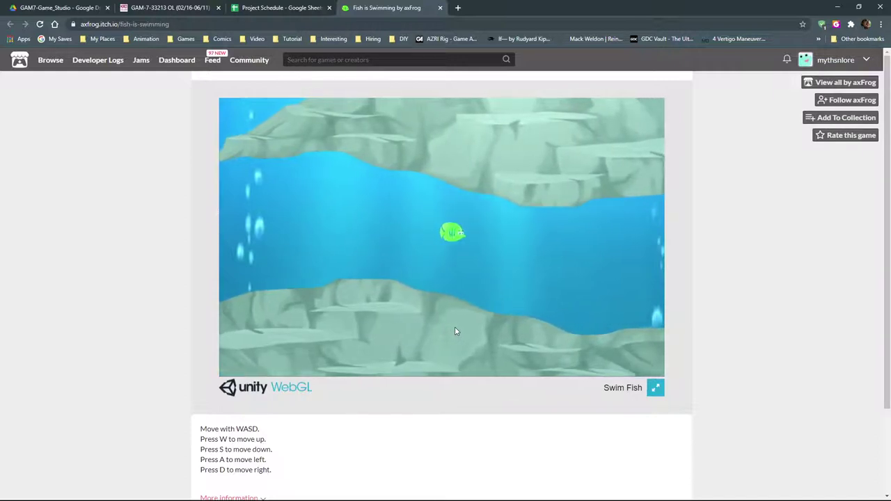
pyautogui.press('s')
pyautogui.press('w')
pyautogui.press('a')
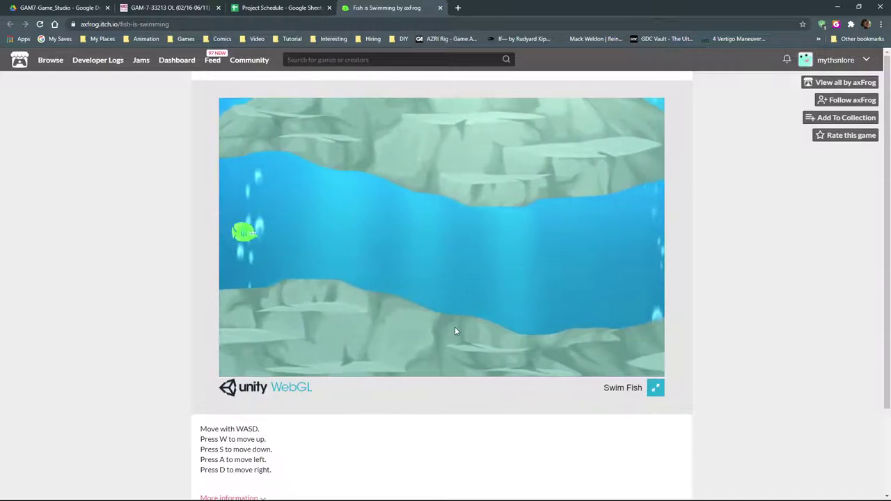
pyautogui.press('d')
pyautogui.press('s')
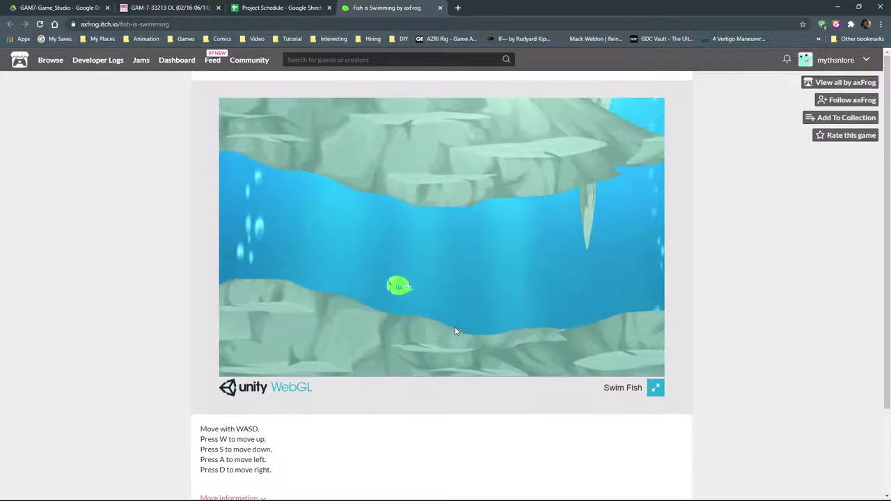
pyautogui.press('d')
pyautogui.press('a')
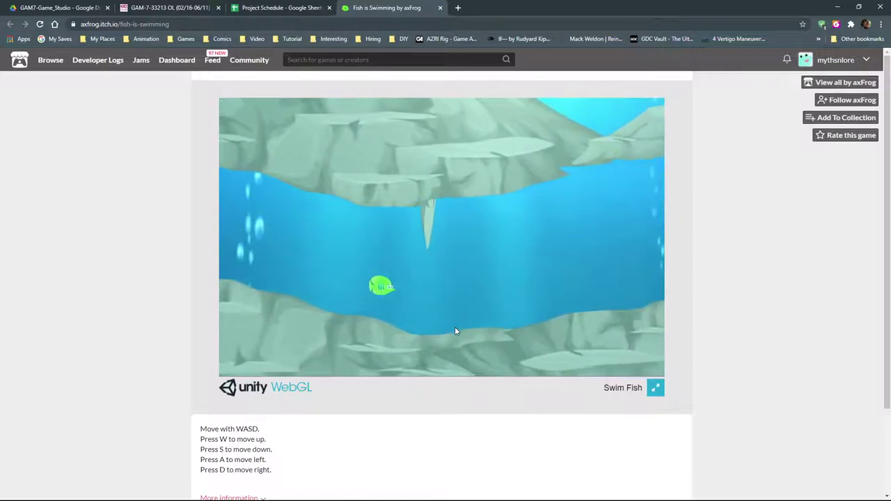
pyautogui.press('d')
pyautogui.press('w')
pyautogui.press('a')
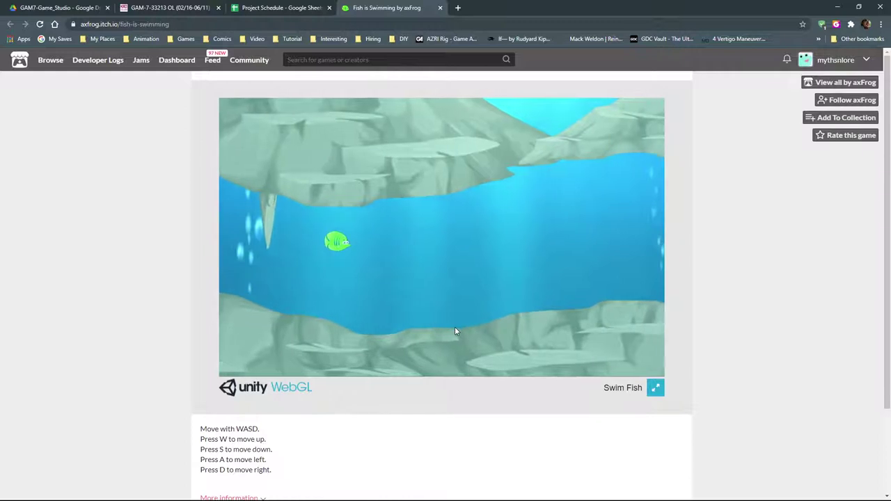
# Guide the fish below the second hanging rock spike, rise ahead of it, and drift back in the open tunnel
pyautogui.press('d')
pyautogui.press('d')
pyautogui.press('a')
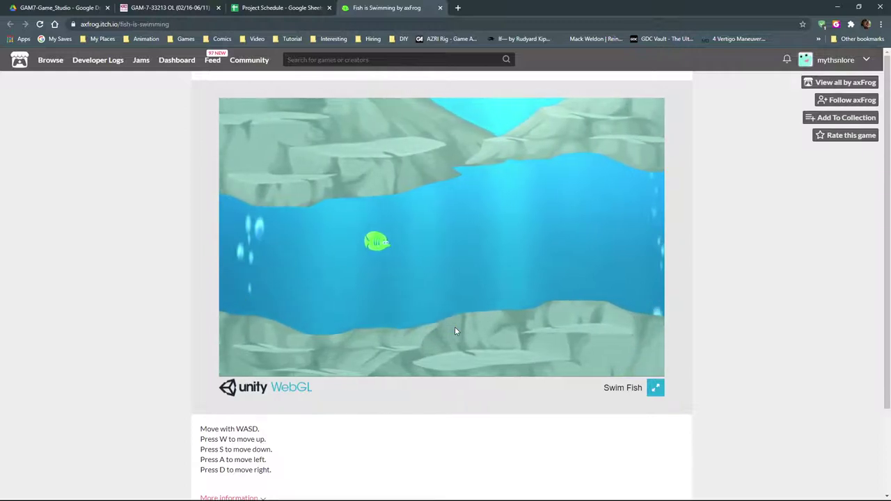
pyautogui.press('a')
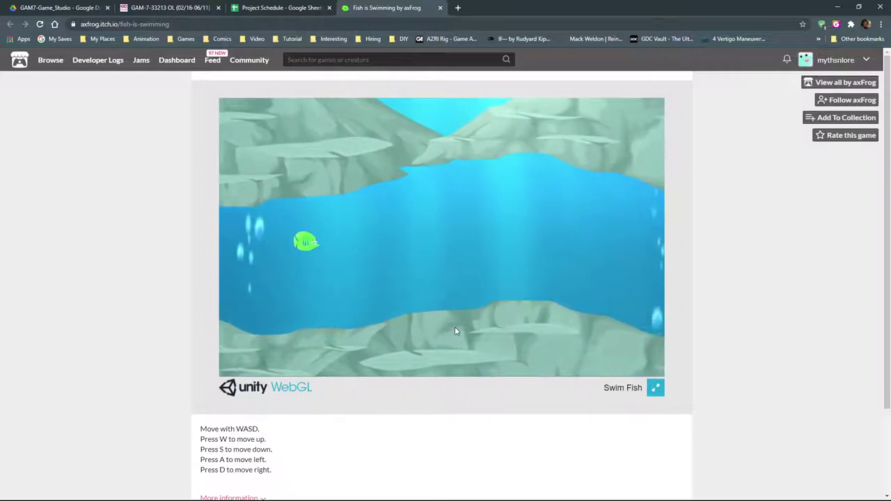
pyautogui.press('d')
pyautogui.press('s')
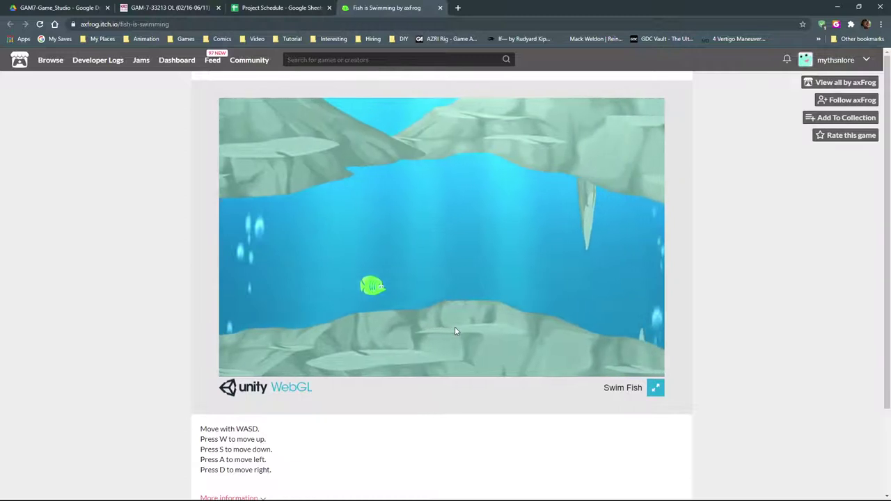
pyautogui.press('w')
pyautogui.press('d')
pyautogui.press('w')
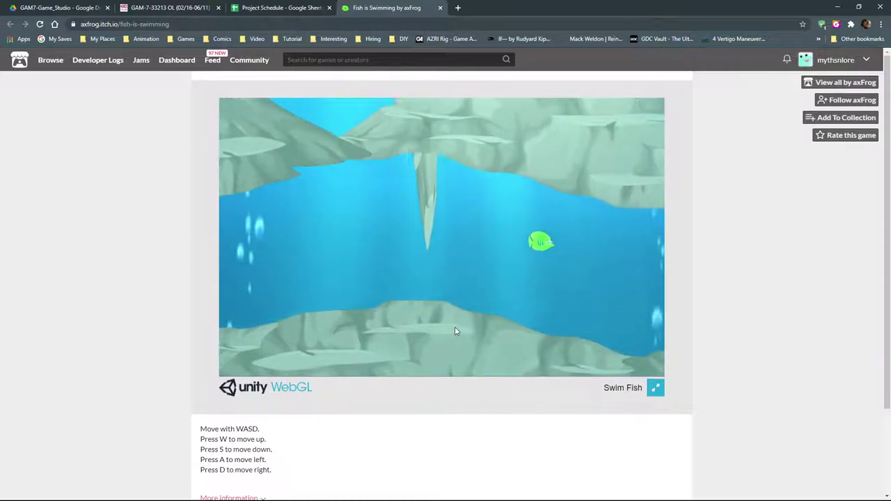
pyautogui.press('a')
pyautogui.press('a')
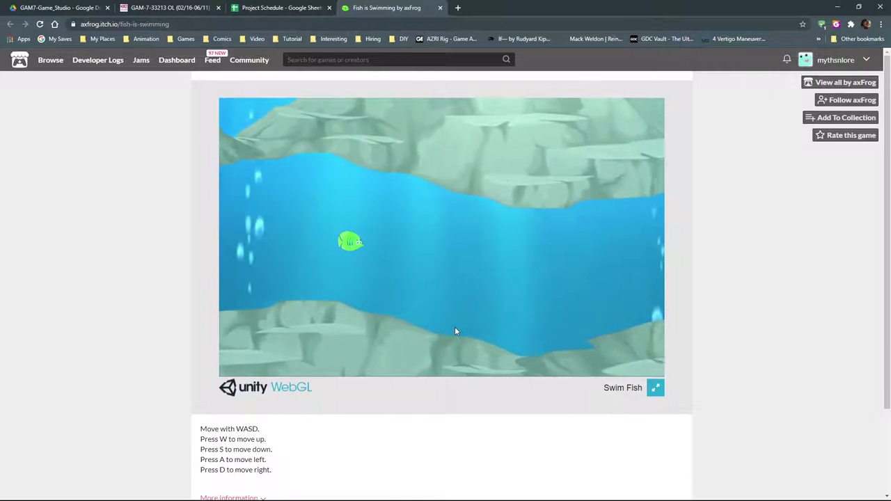
# Steer the fish under the third hanging rock spike and on toward the fourth spike in the tunnel
pyautogui.press('s')
pyautogui.press('d')
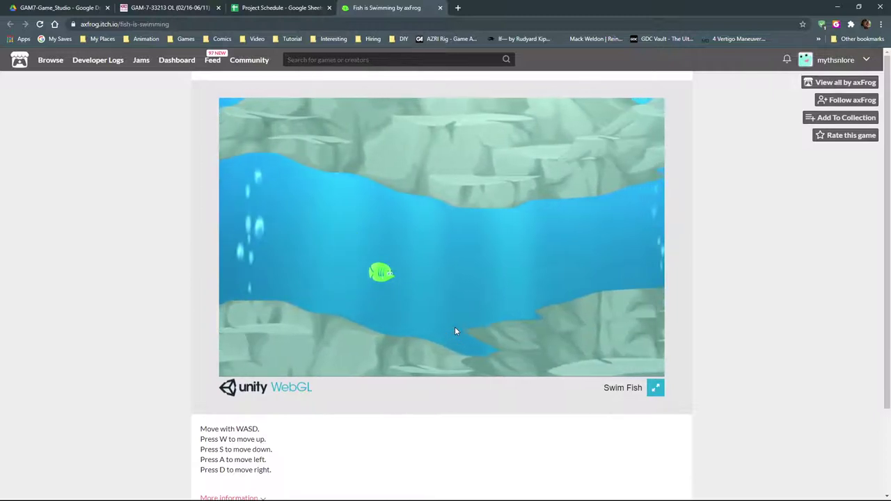
pyautogui.press('w')
pyautogui.press('s')
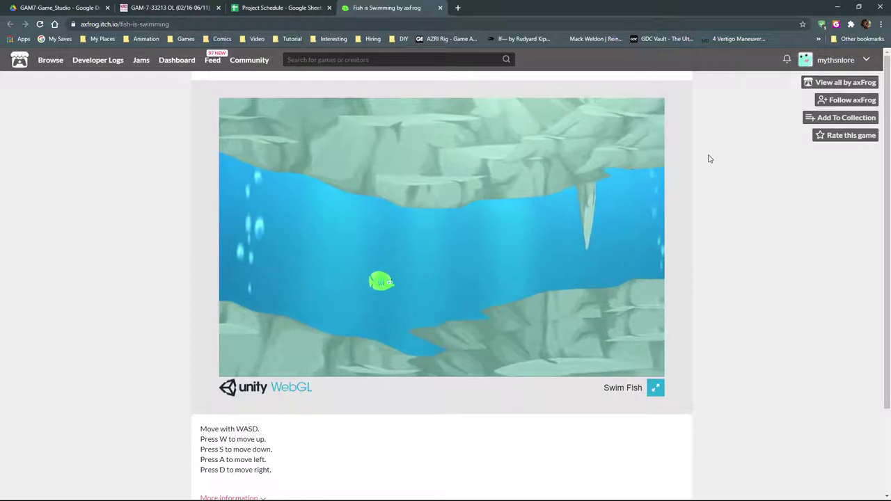
pyautogui.press('a')
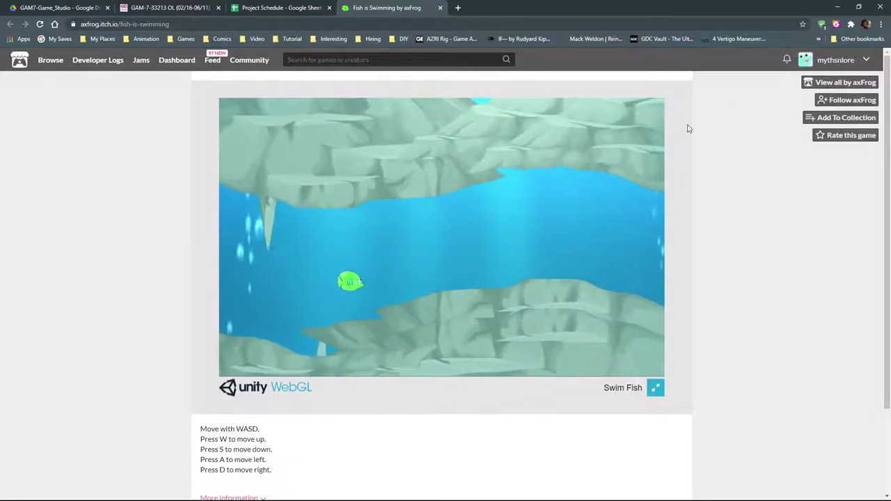
pyautogui.press('w')
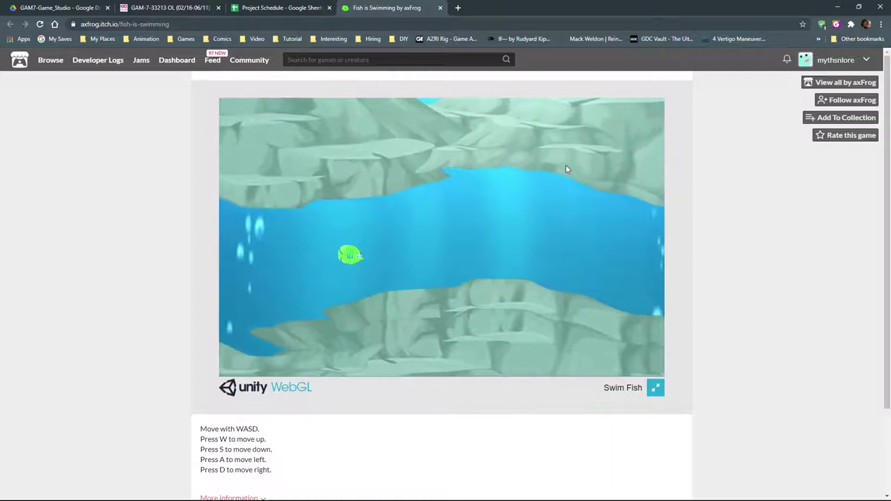
pyautogui.press('w')
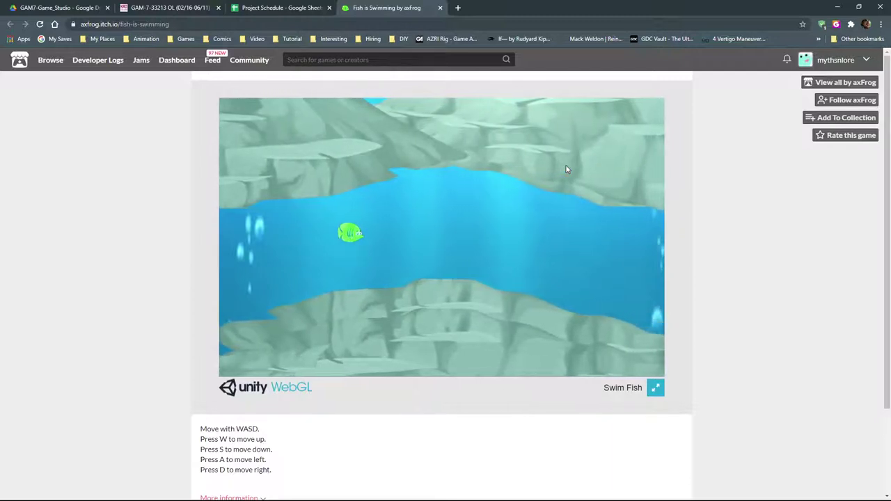
pyautogui.press('d')
pyautogui.press('s')
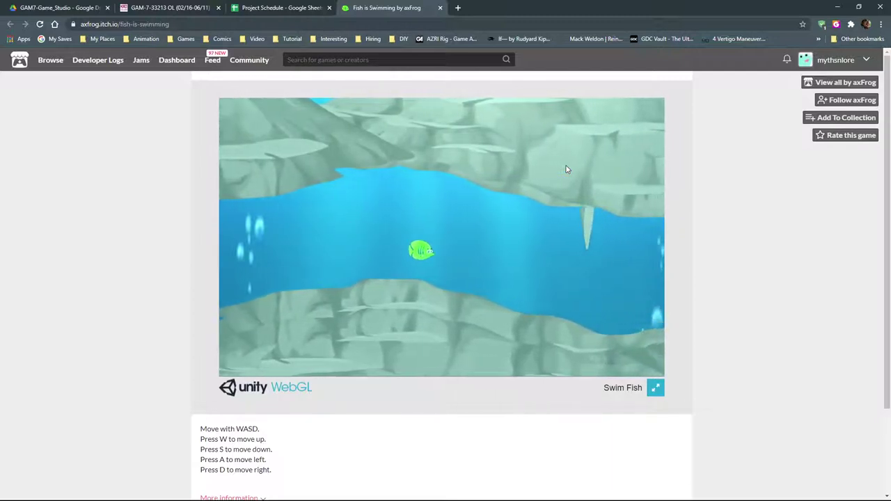
pyautogui.press('w')
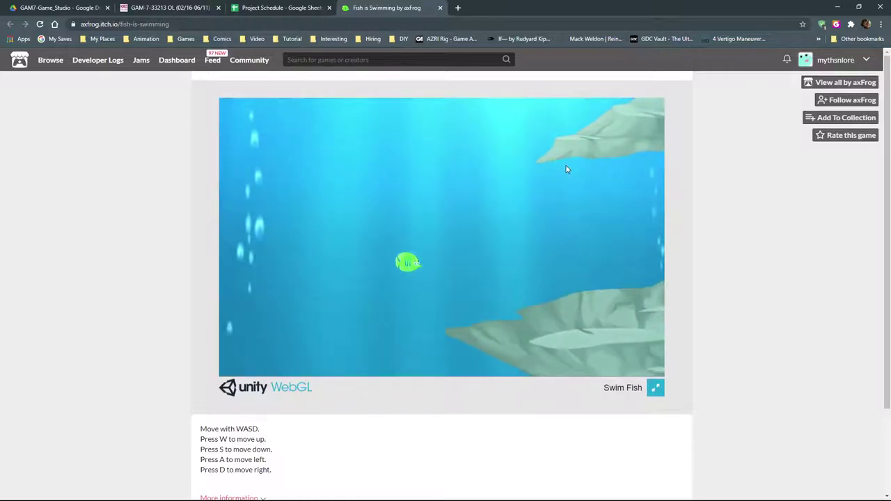
# Replay the opening section and swim the fish close to the upper and lower rocks at the tunnel entrance to test collisions
pyautogui.press('w')
pyautogui.press('d')
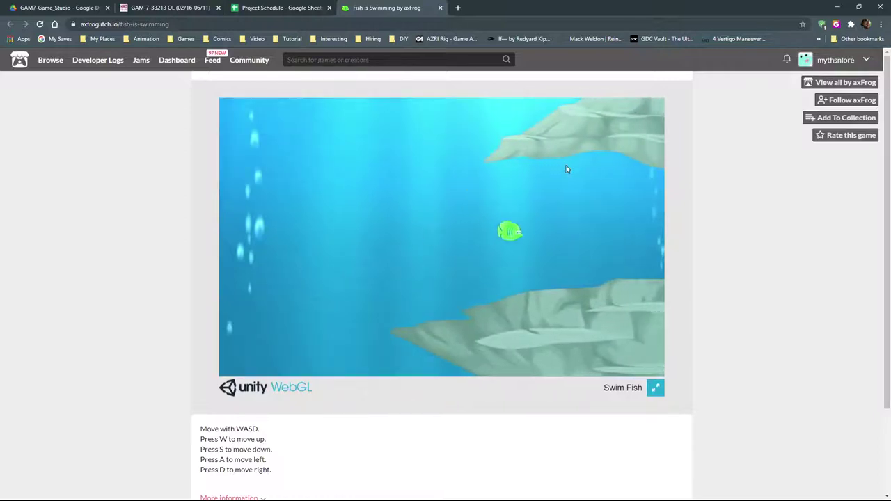
pyautogui.press('a')
pyautogui.press('s')
pyautogui.press('d')
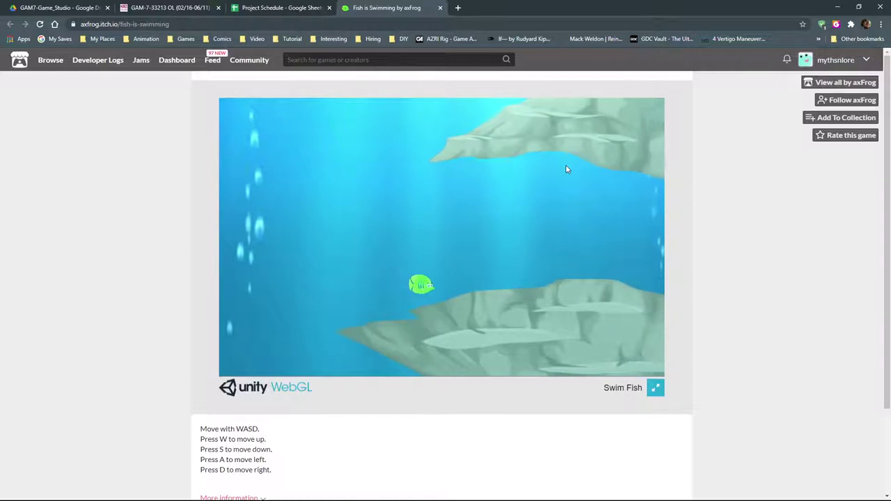
pyautogui.press('w')
pyautogui.press('d')
pyautogui.press('w')
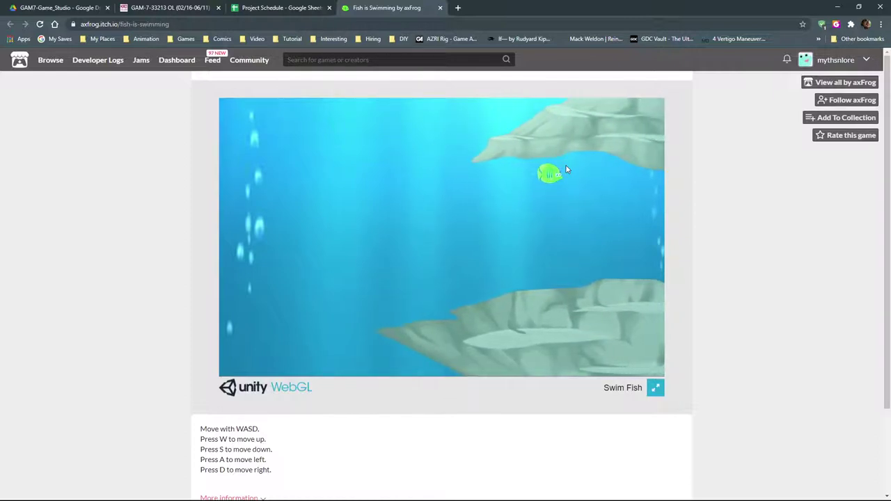
pyautogui.press('s')
pyautogui.press('a')
pyautogui.press('d')
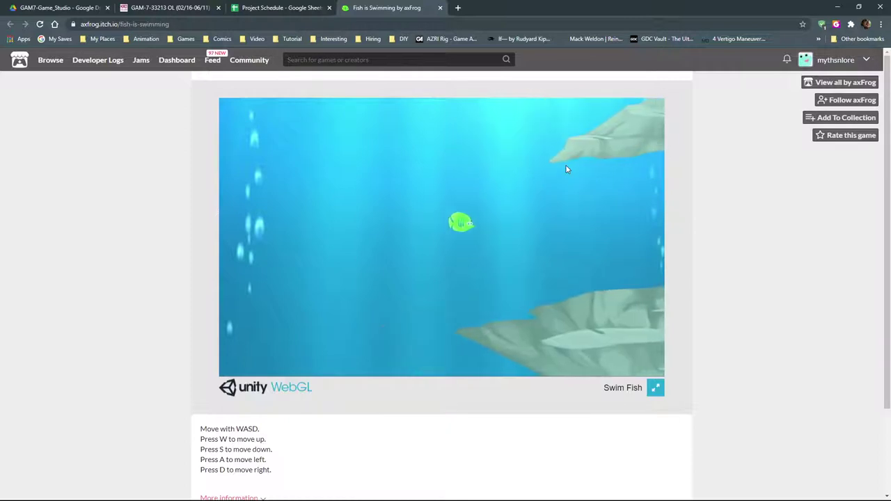
pyautogui.press('w')
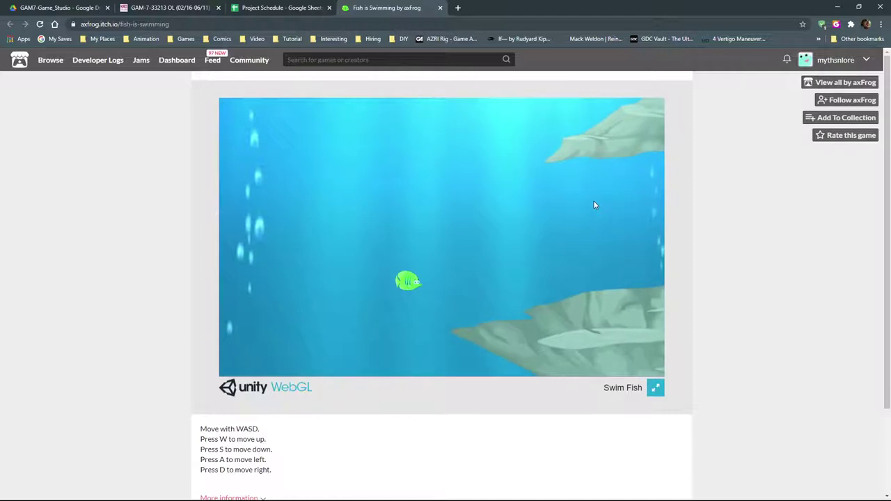
# Swim the fish into the lower rock's pointed tip and along both entrance rocks to check where collisions occur
pyautogui.press('s')
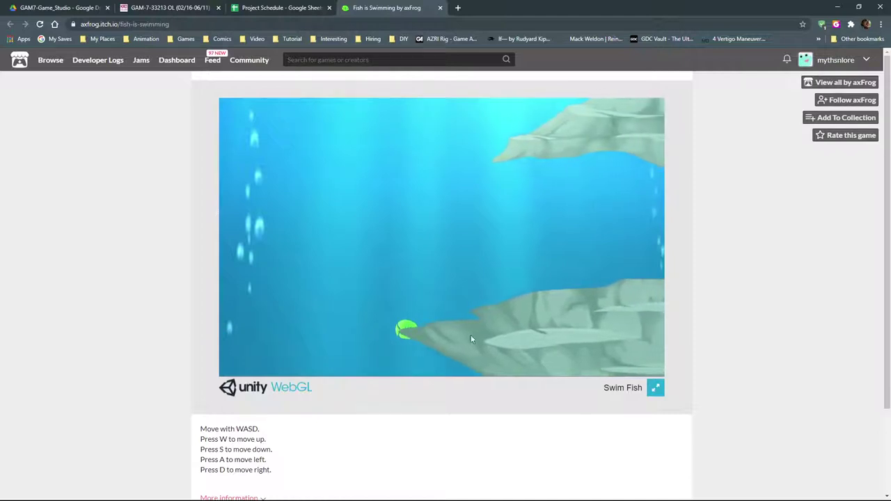
pyautogui.press('w')
pyautogui.press('w')
pyautogui.press('d')
pyautogui.press('s')
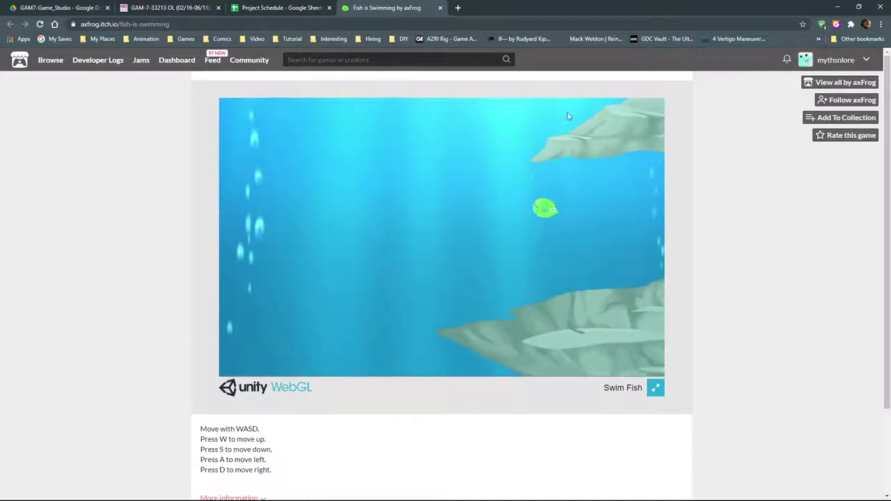
pyautogui.press('s')
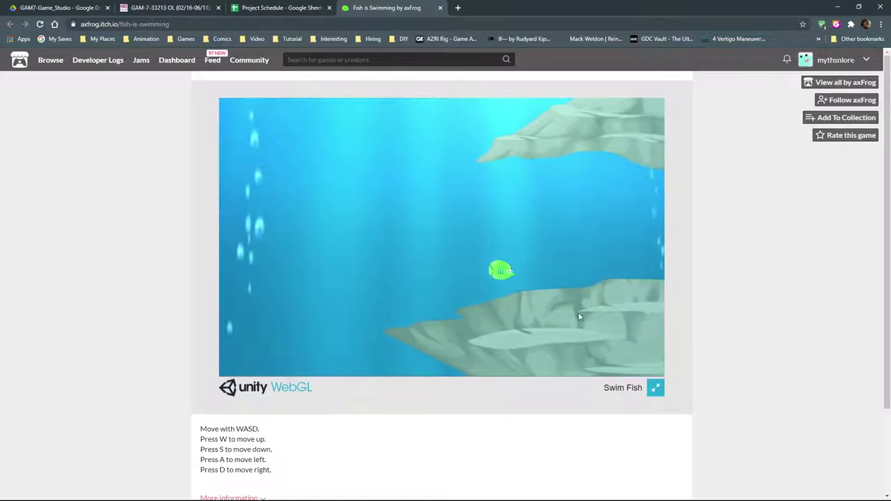
pyautogui.press('d')
pyautogui.press('a')
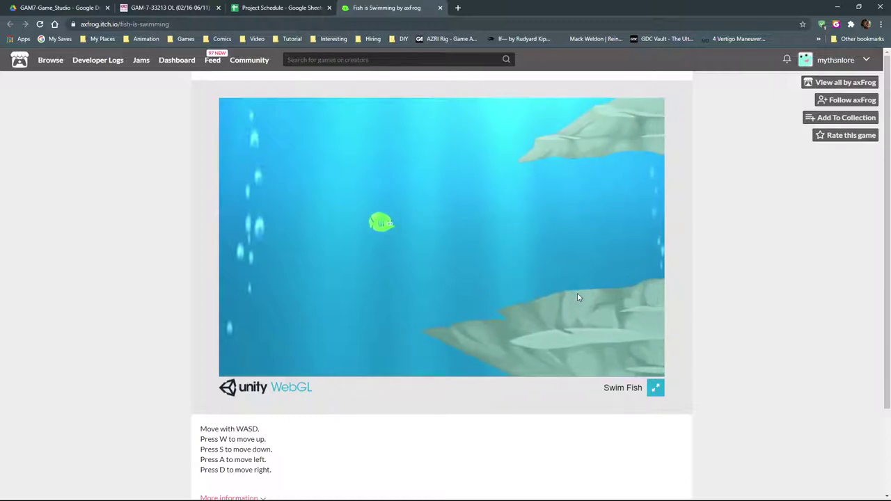
# Play through the tunnel again, passing the first hanging rock spike and descending on the approach to the second
pyautogui.press('s')
pyautogui.press('d')
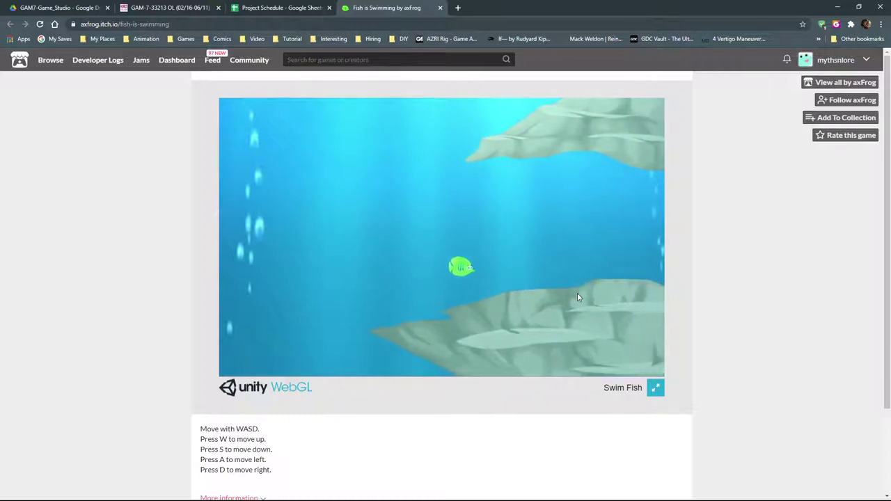
pyautogui.press('w')
pyautogui.press('a')
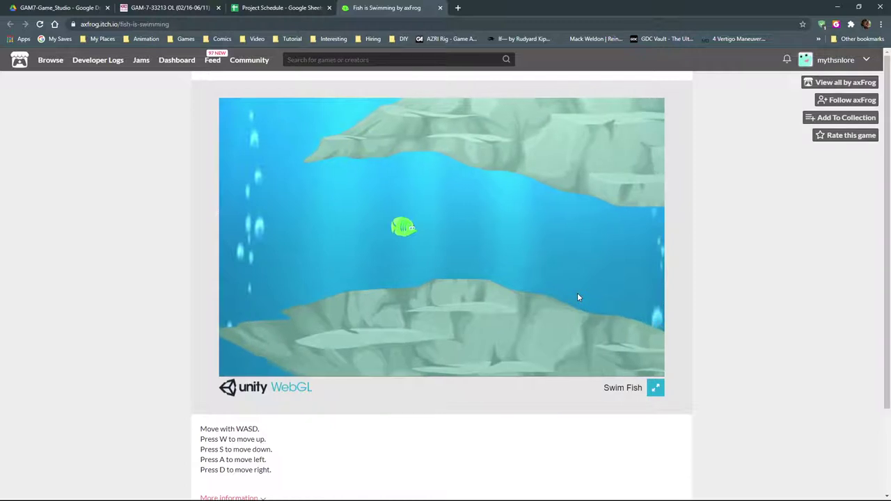
pyautogui.press('d')
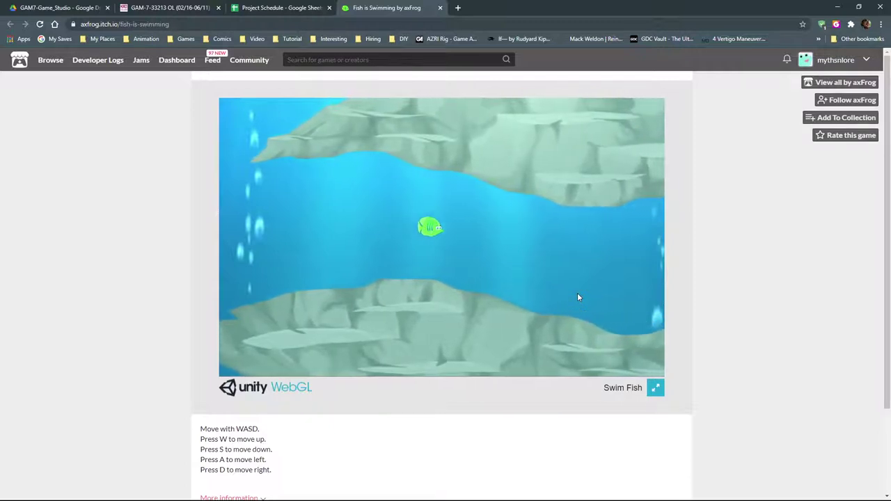
pyautogui.press('s')
pyautogui.press('d')
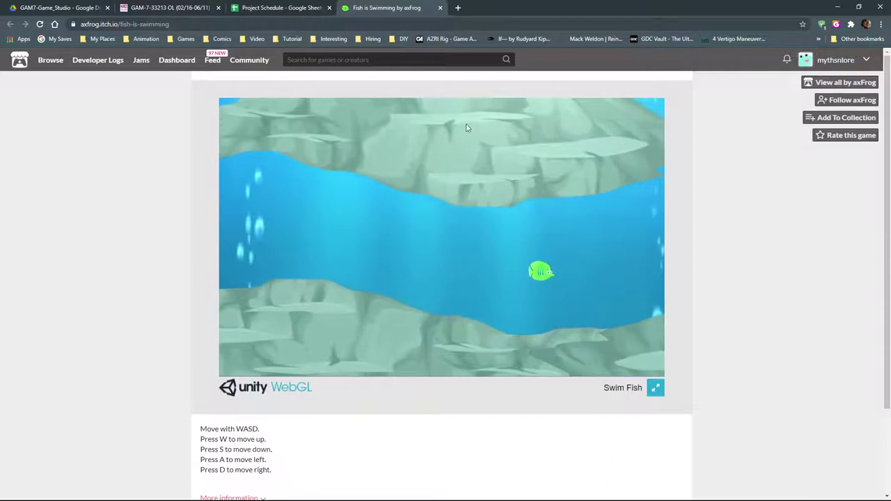
pyautogui.press('a')
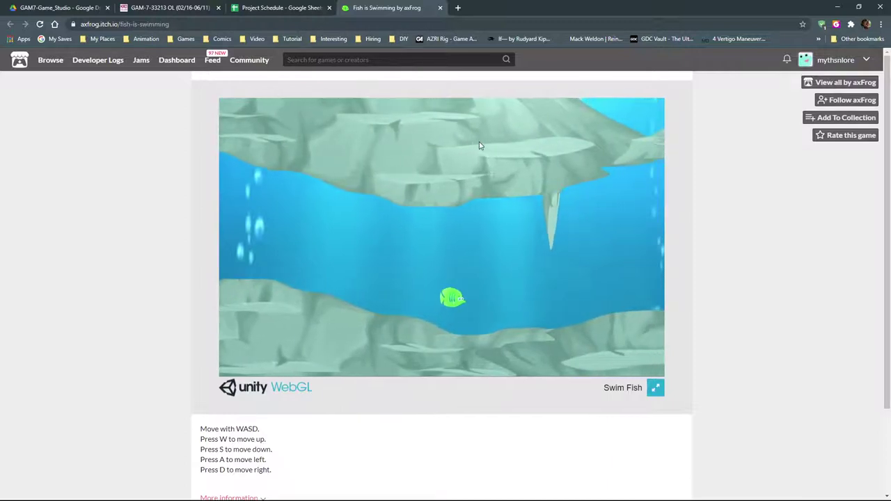
pyautogui.press('d')
pyautogui.press('w')
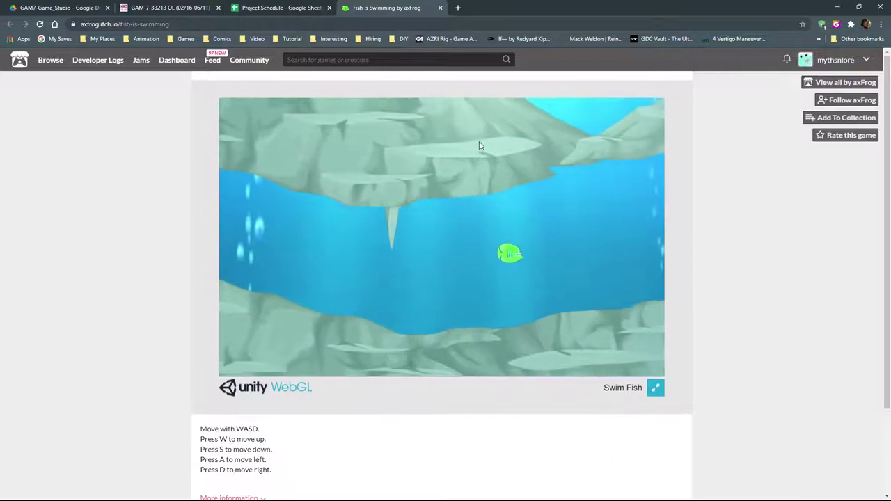
pyautogui.press('a')
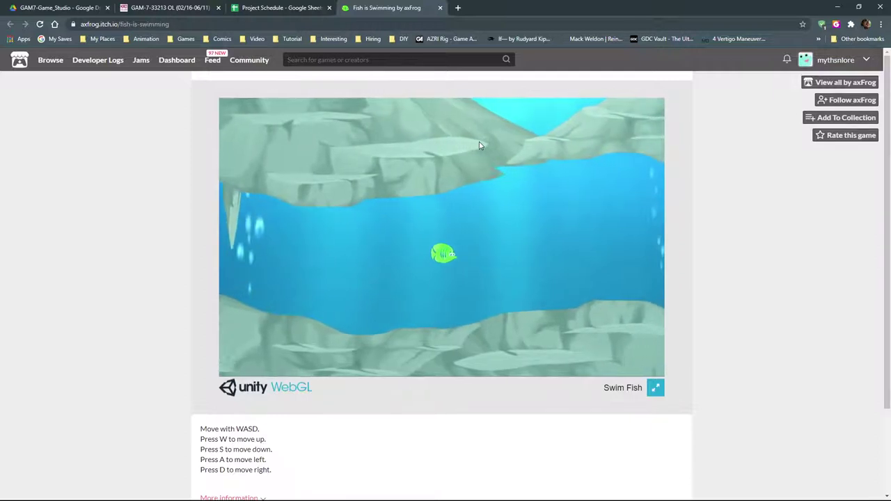
pyautogui.press('a')
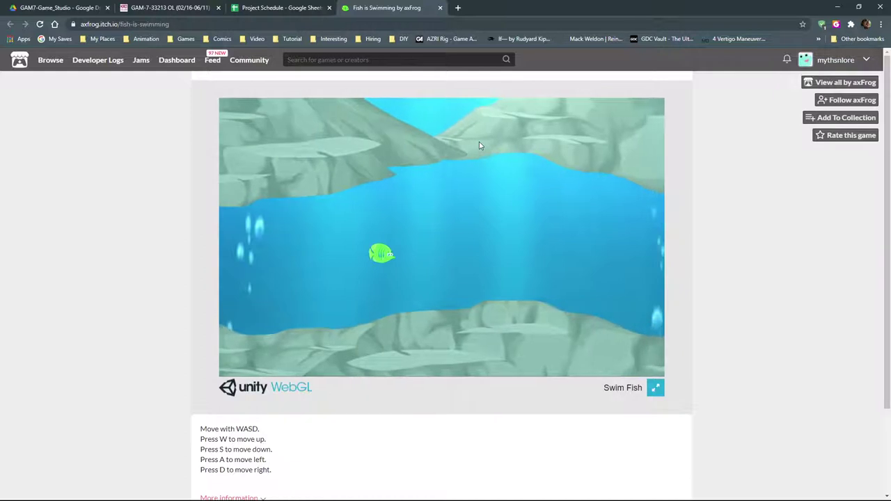
pyautogui.press('s')
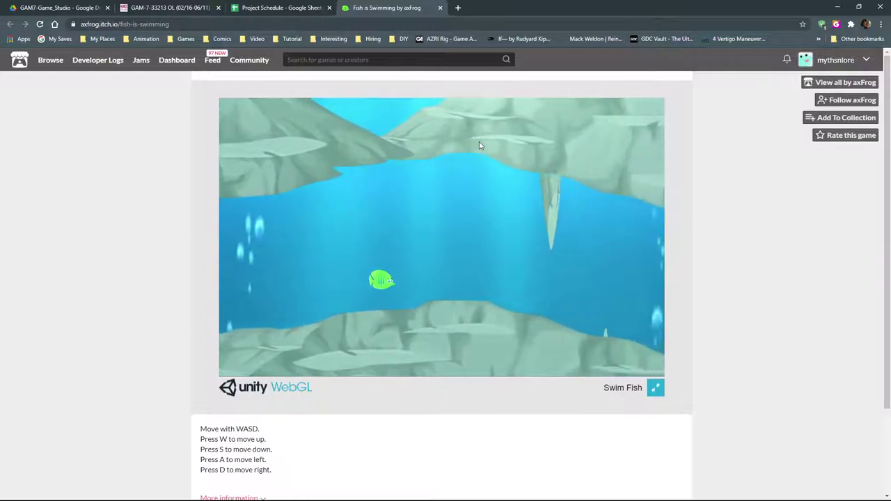
# Swim the fish past the second hanging rock spike and along the lower tunnel floor toward the third spike
pyautogui.press('d')
pyautogui.press('w')
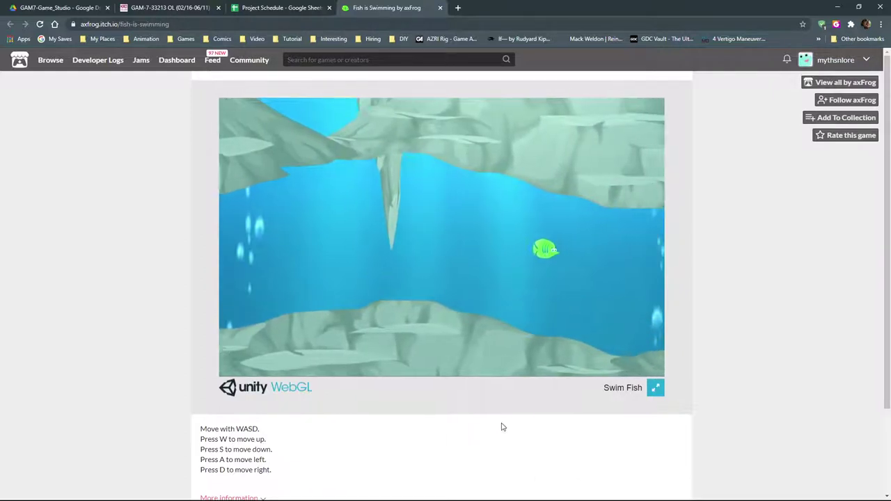
pyautogui.press('a')
pyautogui.press('a')
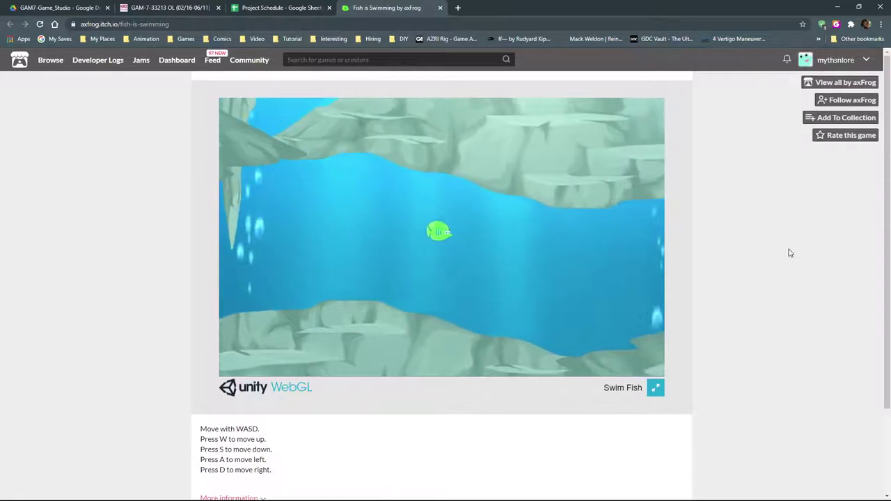
pyautogui.press('s')
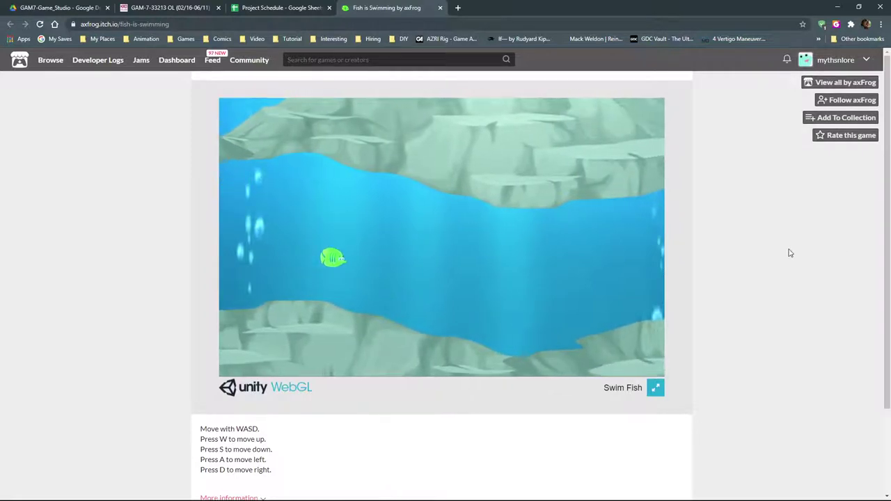
pyautogui.press('s')
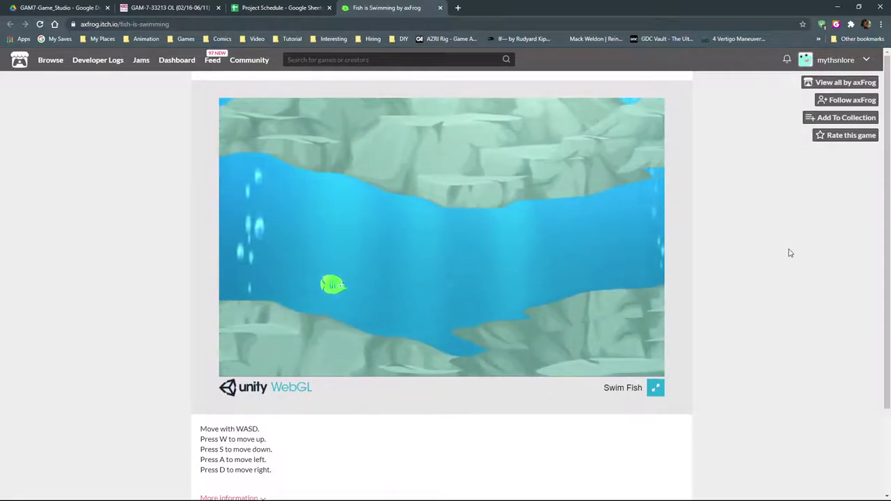
pyautogui.press('d')
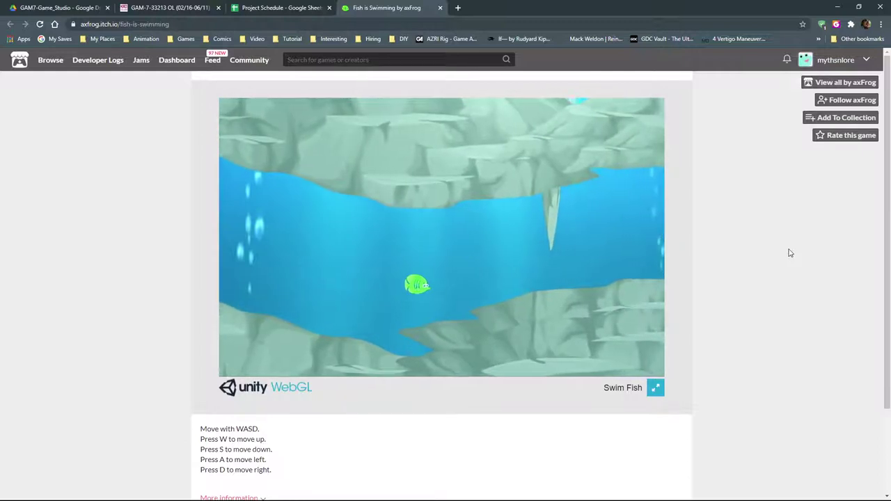
pyautogui.press('a')
pyautogui.press('d')
pyautogui.press('w')
pyautogui.press('a')
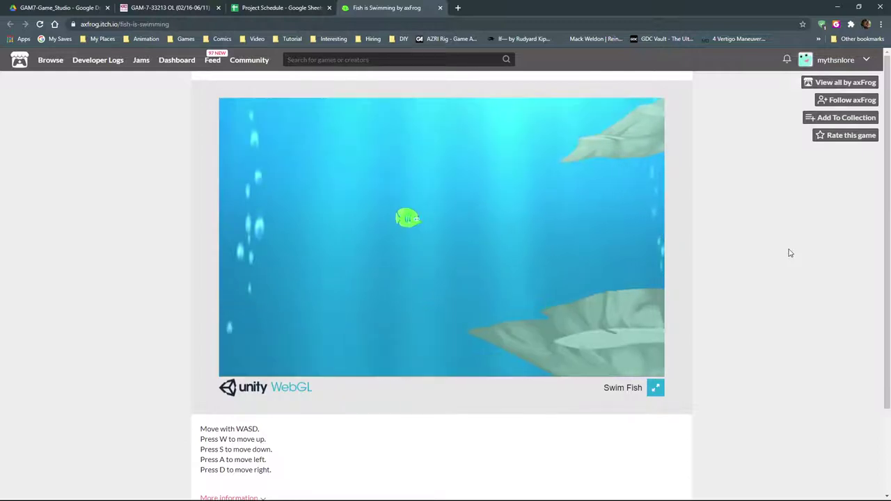
# Replay the opening section, descending toward the lower entrance rock and swimming above its pointed tip
pyautogui.press('s')
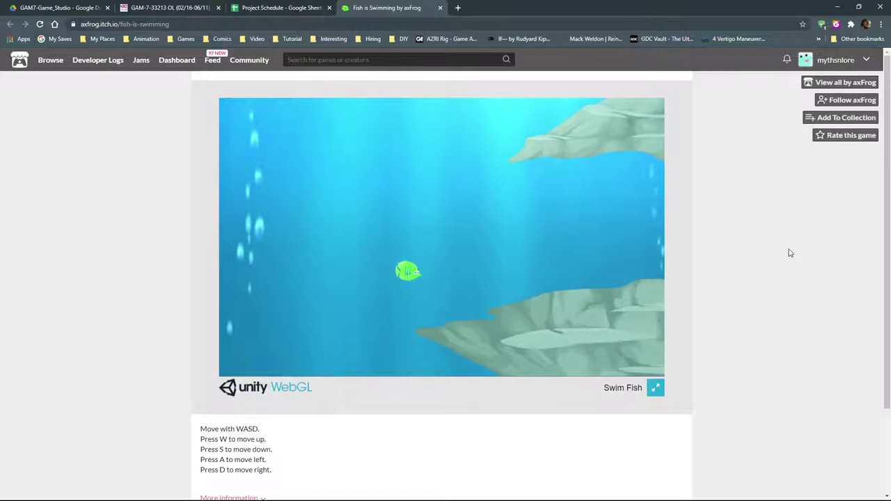
pyautogui.press('a')
pyautogui.press('d')
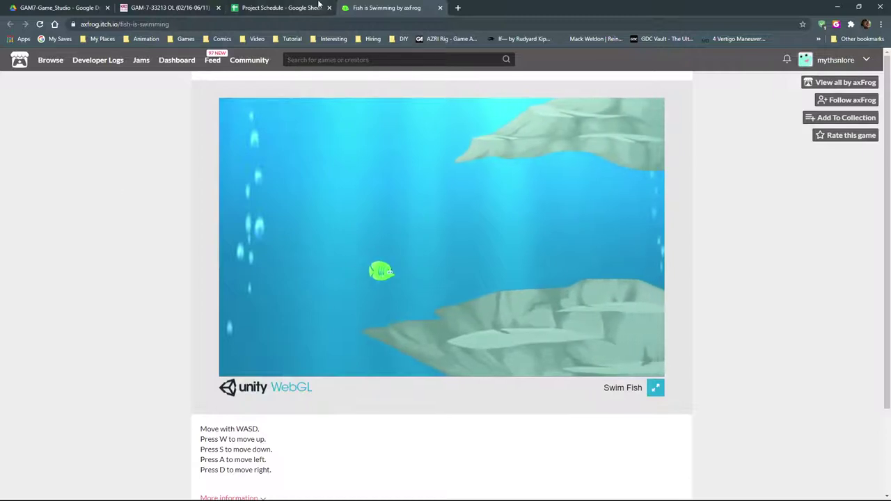
pyautogui.press('a')
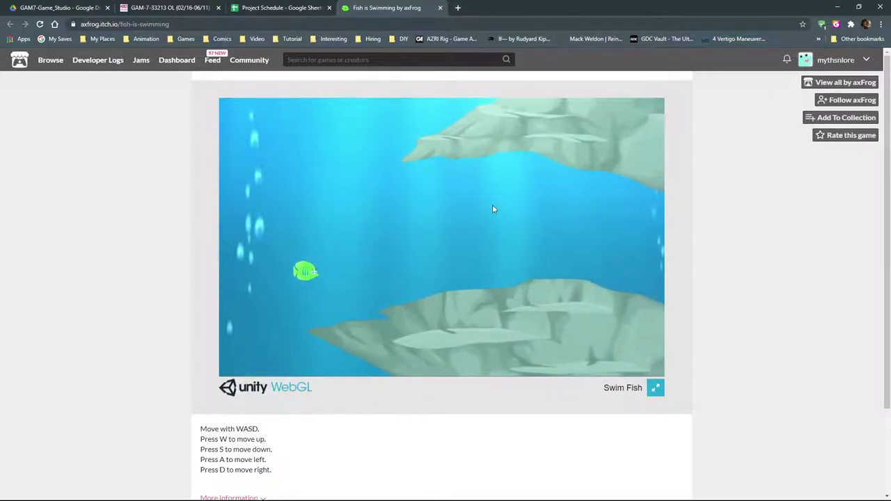
pyautogui.press('d')
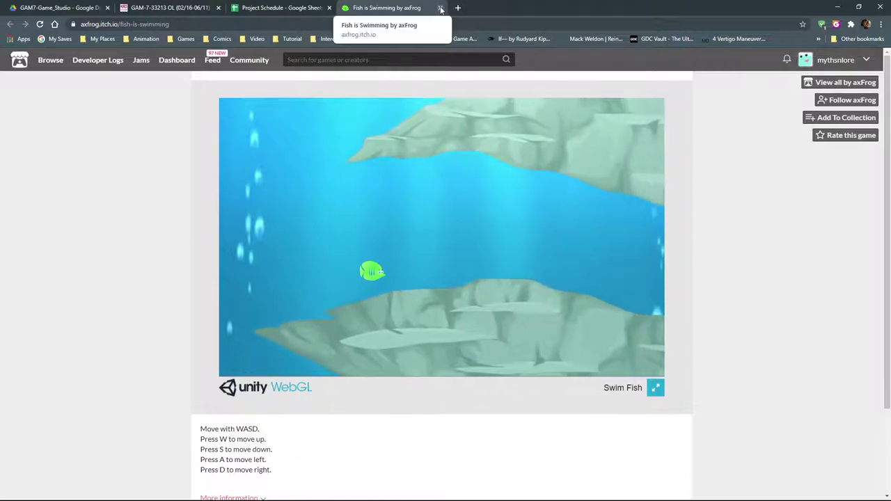
# Close the Fish is Swimming page and exit Maya without saving the changes to heart03.mb
pyautogui.click(440, 8)
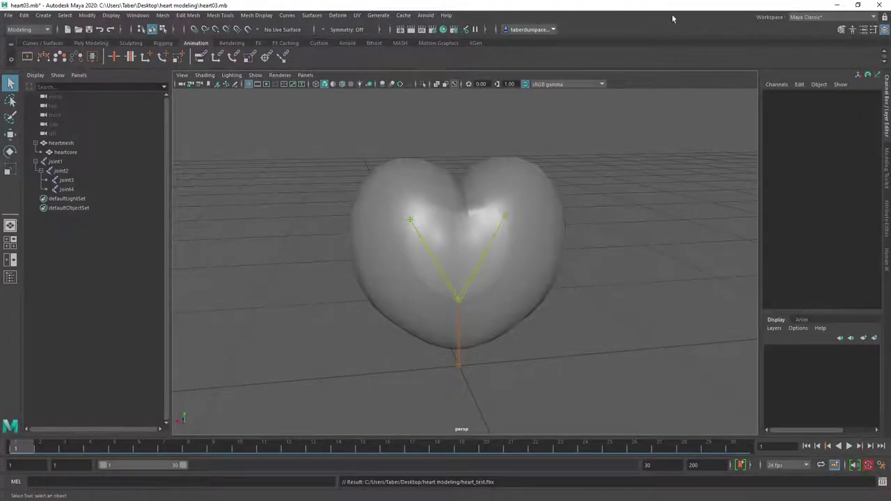
pyautogui.click(884, 7)
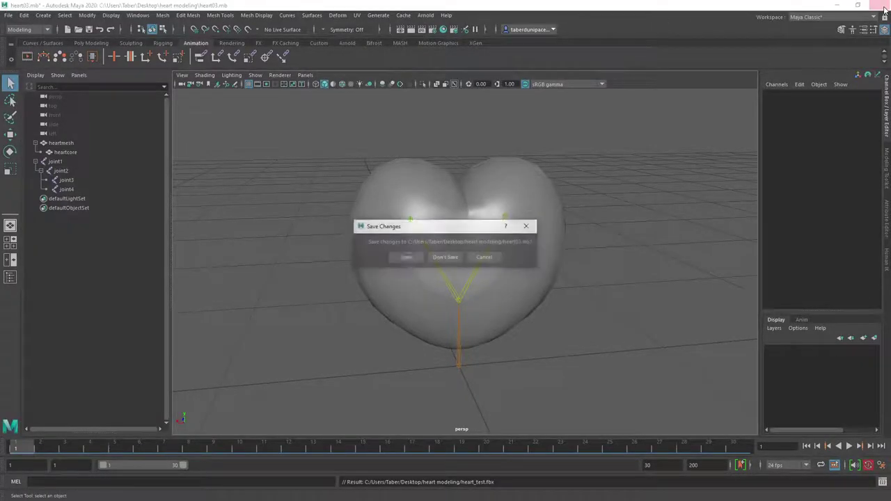
pyautogui.click(450, 257)
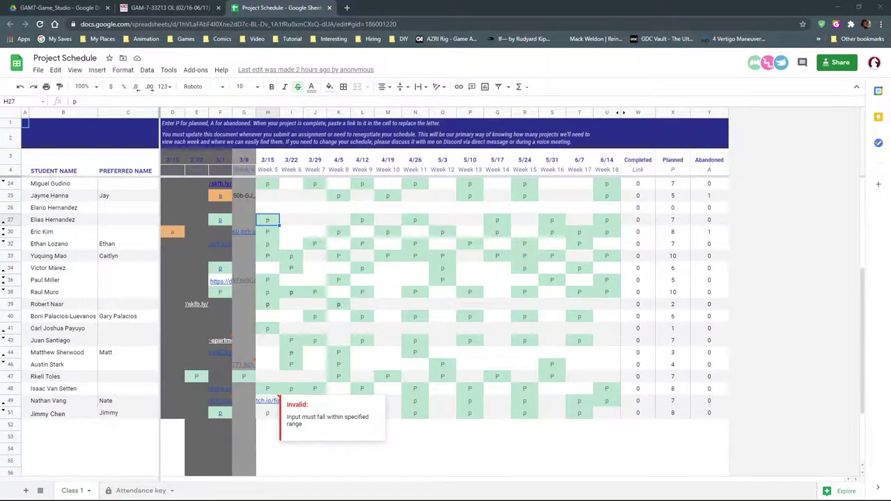
# Switch to the 2D Platform Character project in Unity, play the test_area scene, and test the cat's jump and run to the right
pyautogui.hotkey('alt', 'Tab')
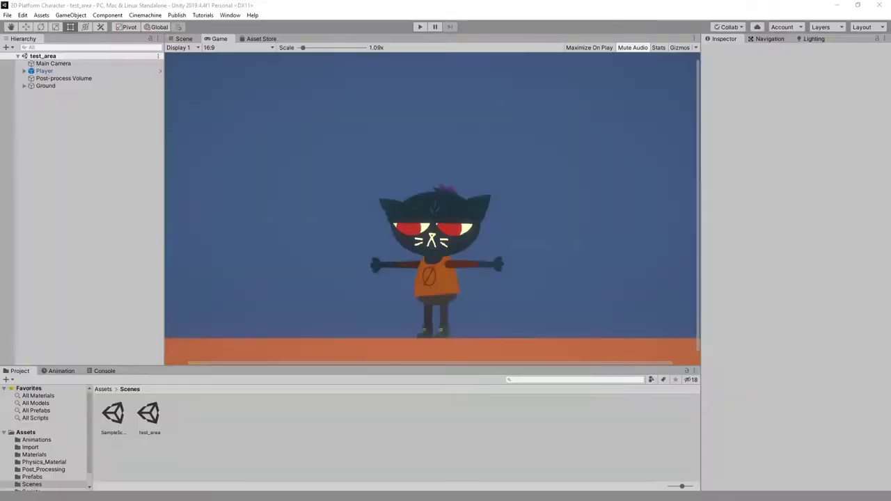
pyautogui.click(417, 29)
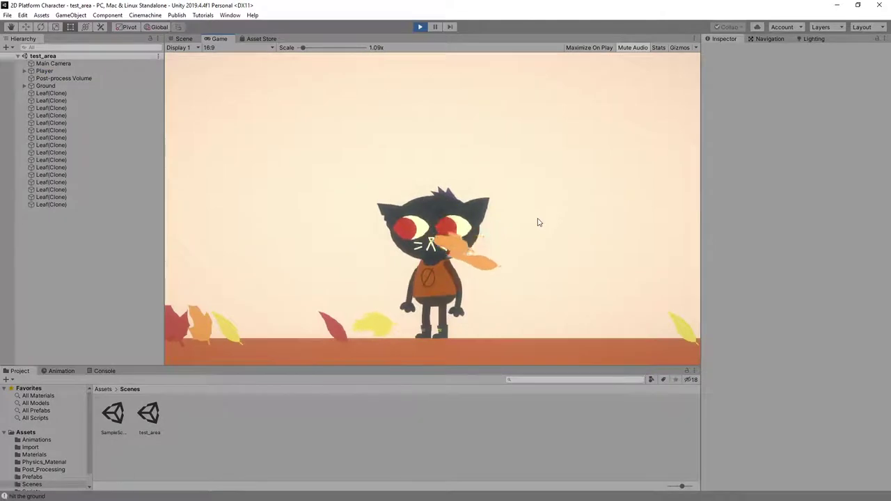
pyautogui.press('space')
pyautogui.press('space')
pyautogui.press('Right')
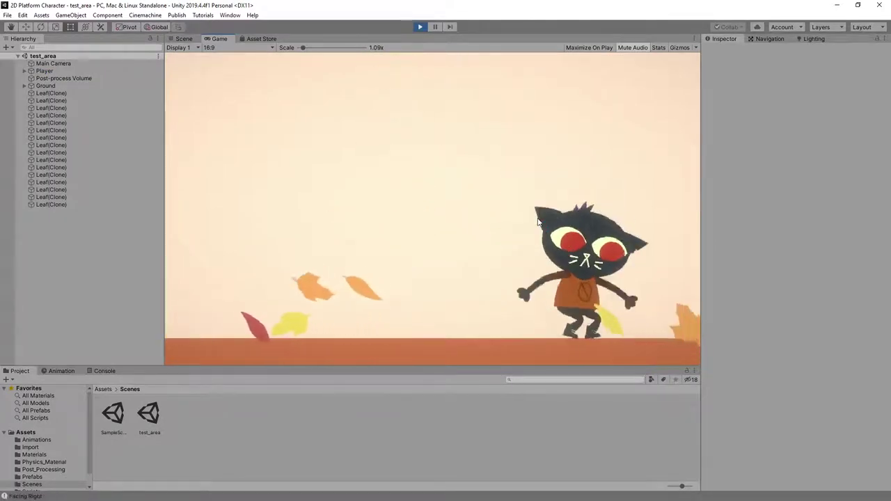
# Run the cat back and forth through the leaves, test two more jumps, and stop the scene playback
pyautogui.press('Left')
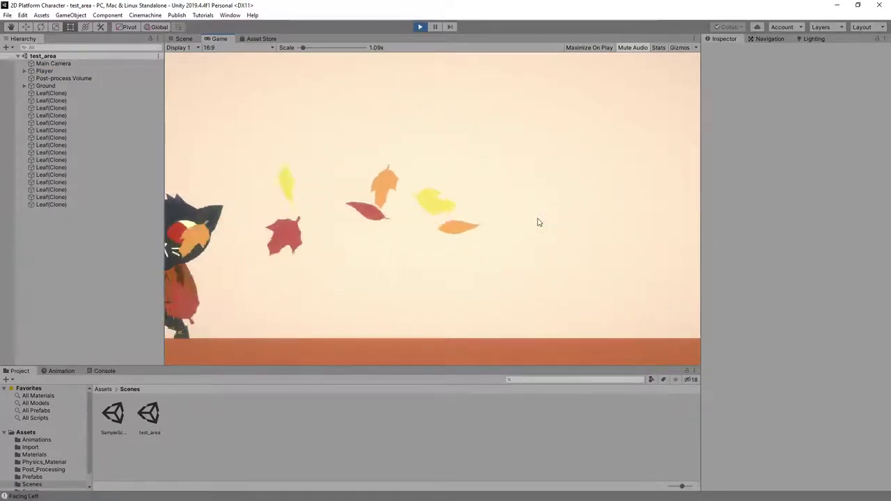
pyautogui.press('Right')
pyautogui.press('Left')
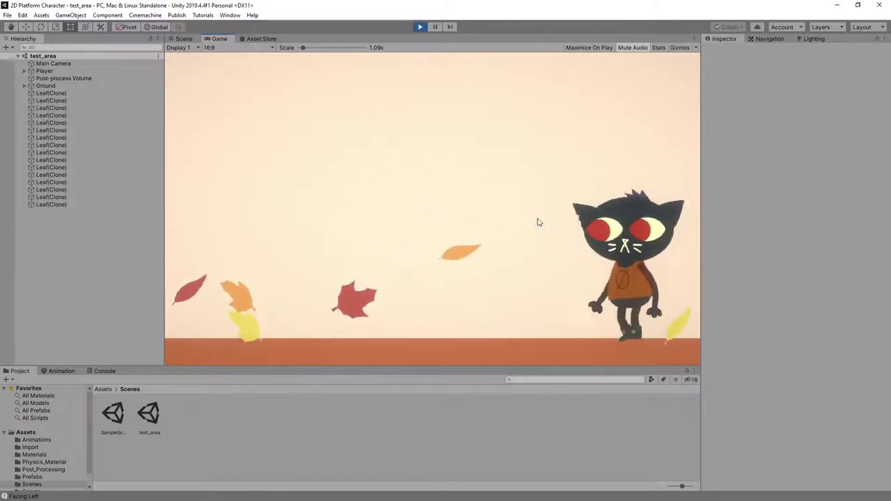
pyautogui.press('space')
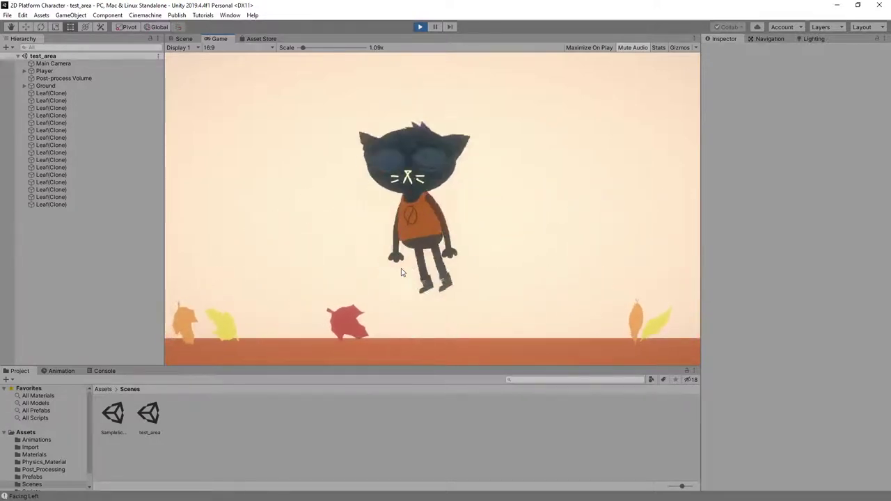
pyautogui.press('space')
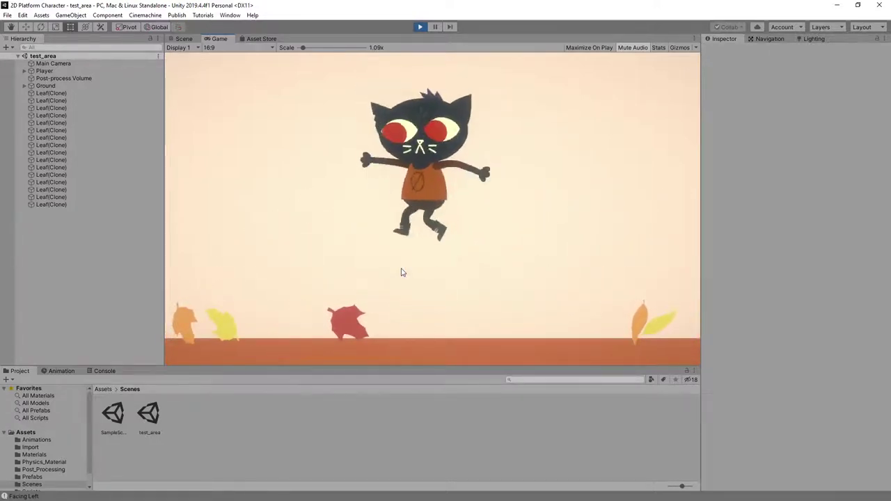
pyautogui.press('Left')
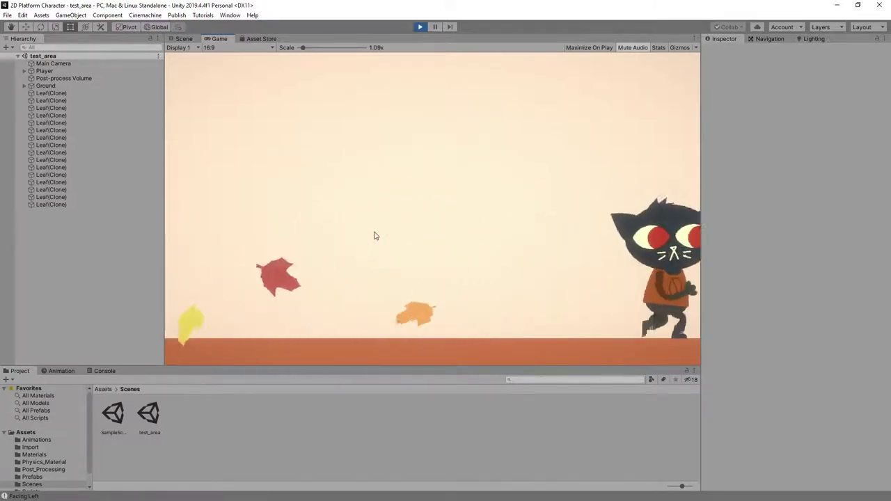
pyautogui.click(420, 27)
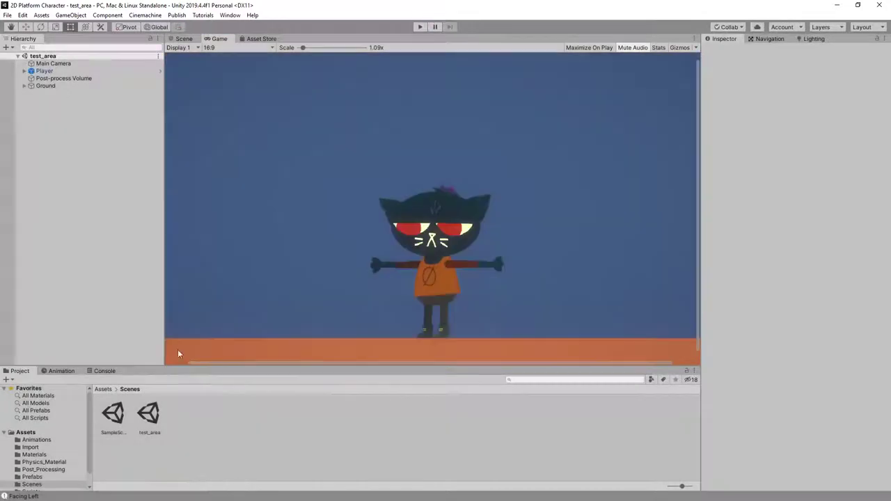
# Show the import settings of the mae_character texture in Assets/Import and enlarge the area displaying them
pyautogui.click(27, 433)
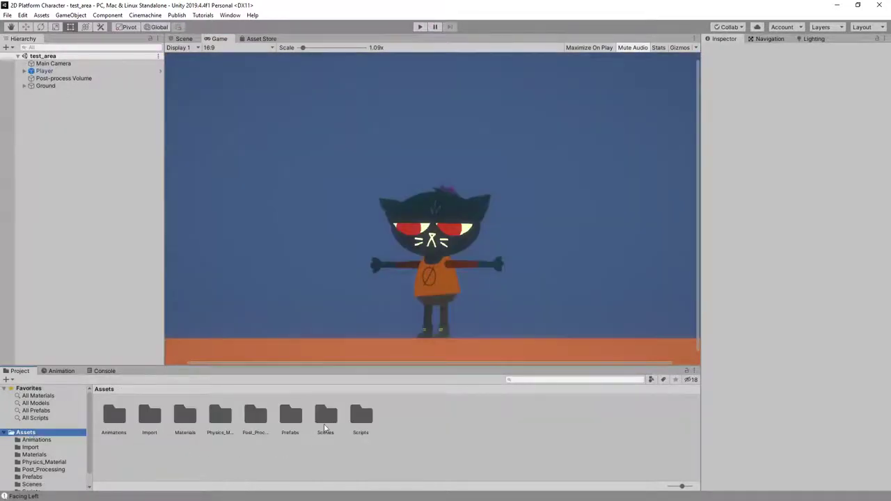
pyautogui.doubleClick(151, 420)
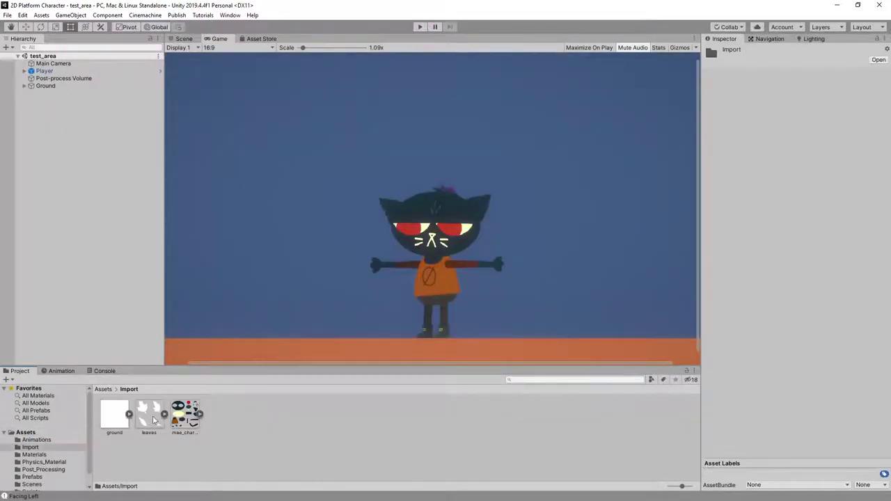
pyautogui.click(184, 414)
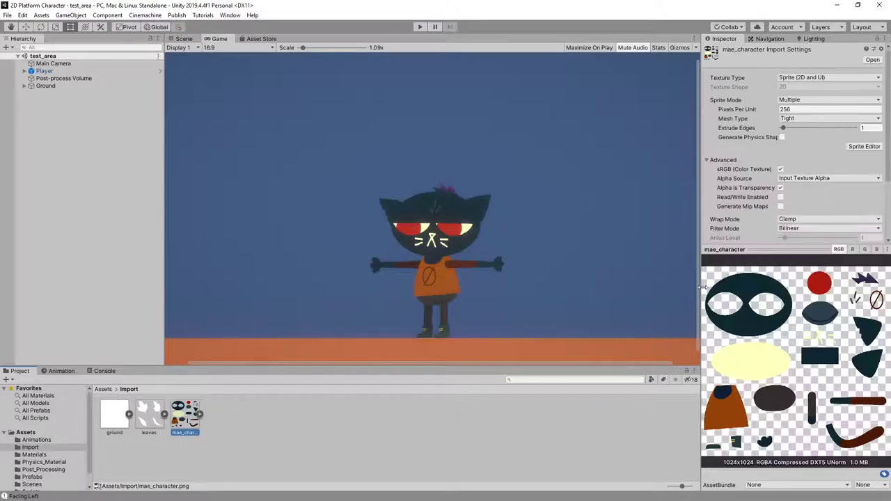
pyautogui.moveTo(702, 287); pyautogui.dragTo(633, 288)
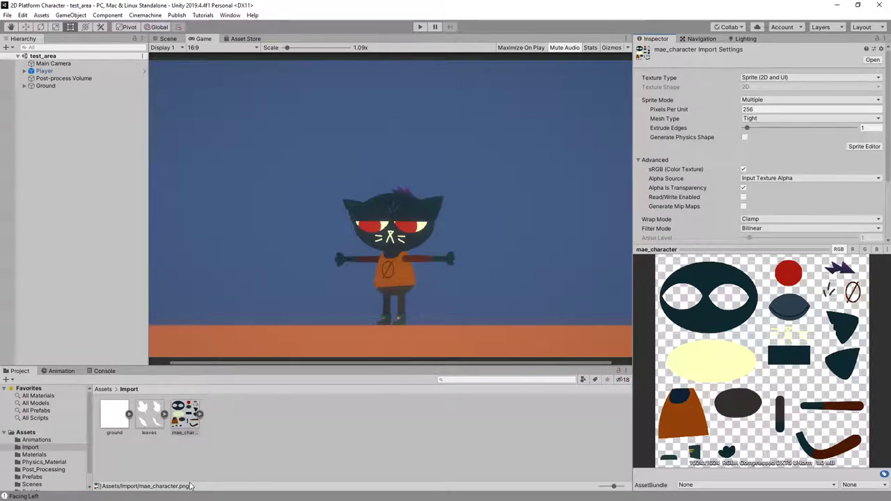
pyautogui.click(177, 415)
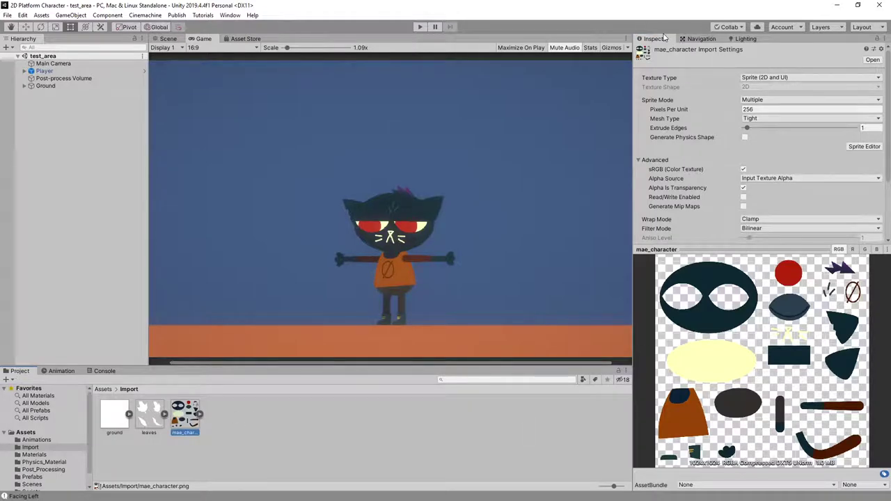
pyautogui.moveTo(734, 248); pyautogui.dragTo(733, 287)
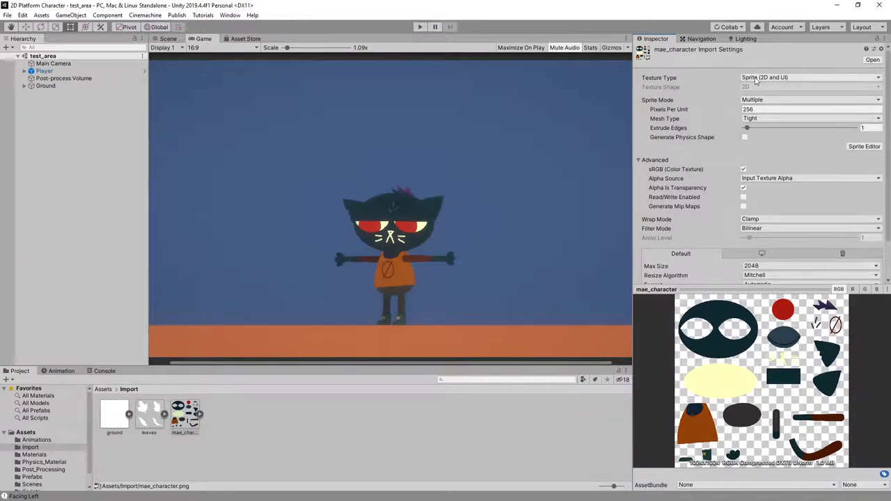
# Check the Mesh Type options while keeping Tight, and open the mae_character sheet in the Sprite Editor
pyautogui.click(773, 123)
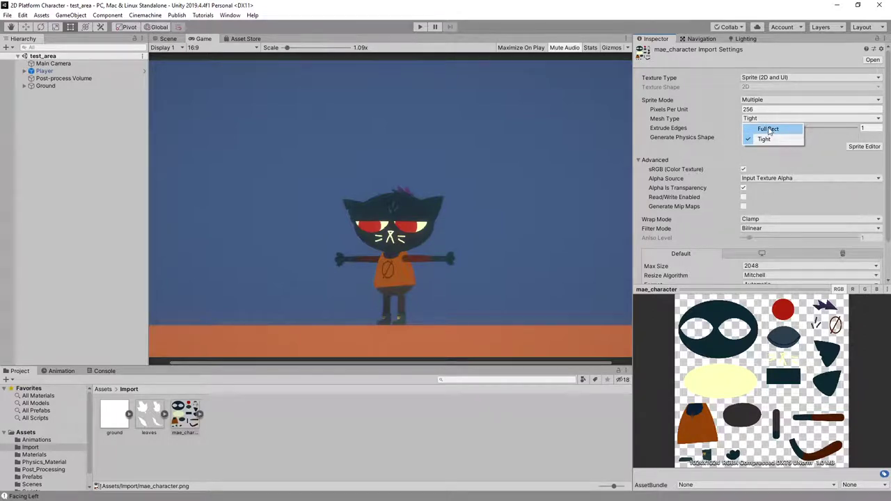
pyautogui.click(816, 164)
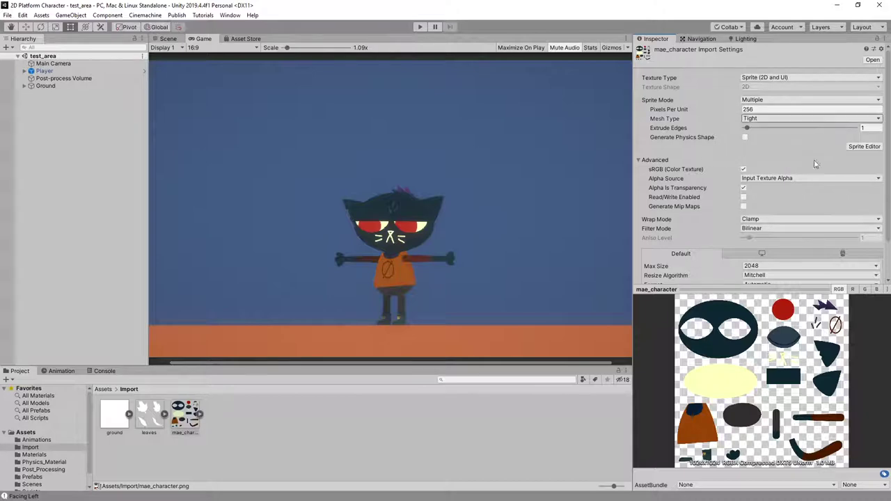
pyautogui.click(863, 147)
pyautogui.moveTo(584, 40); pyautogui.dragTo(580, 28)
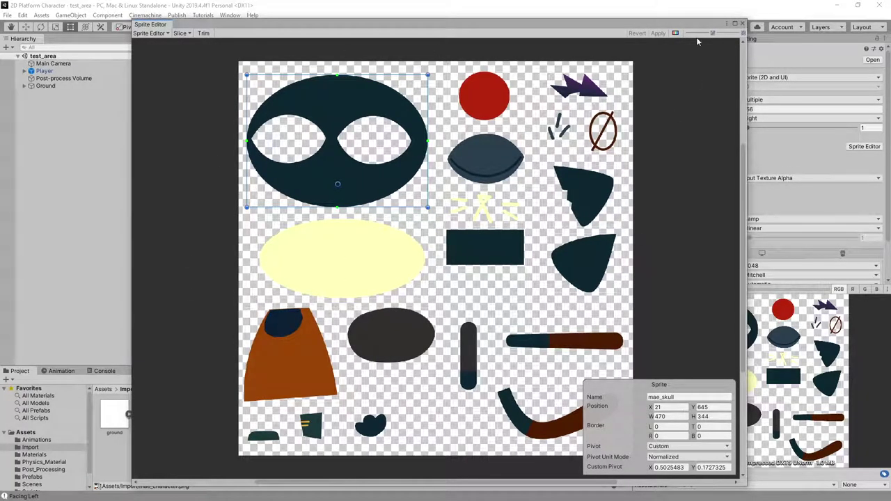
# Compare the colour and alpha views of the mae_character sheet, leaving the alpha view on
pyautogui.click(675, 33)
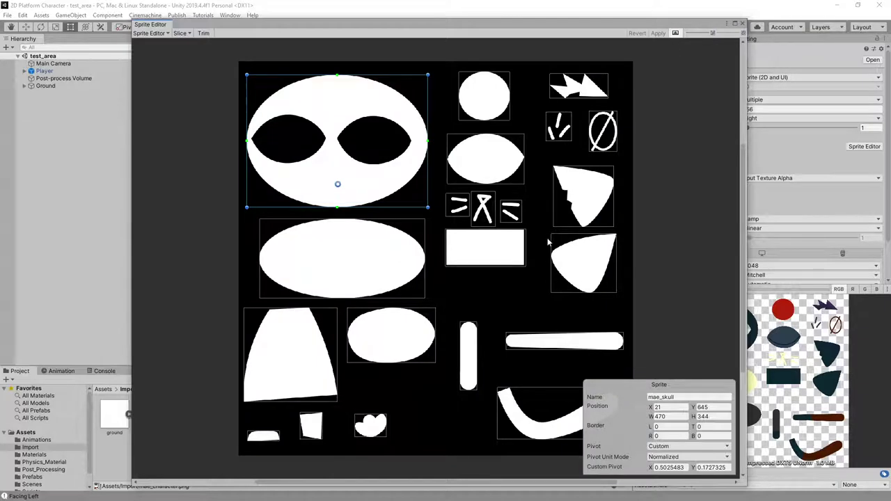
pyautogui.click(675, 33)
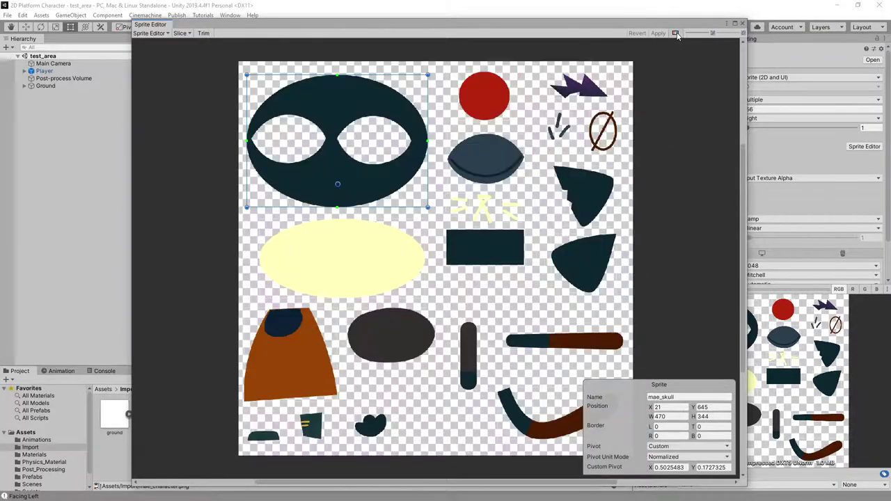
pyautogui.click(676, 33)
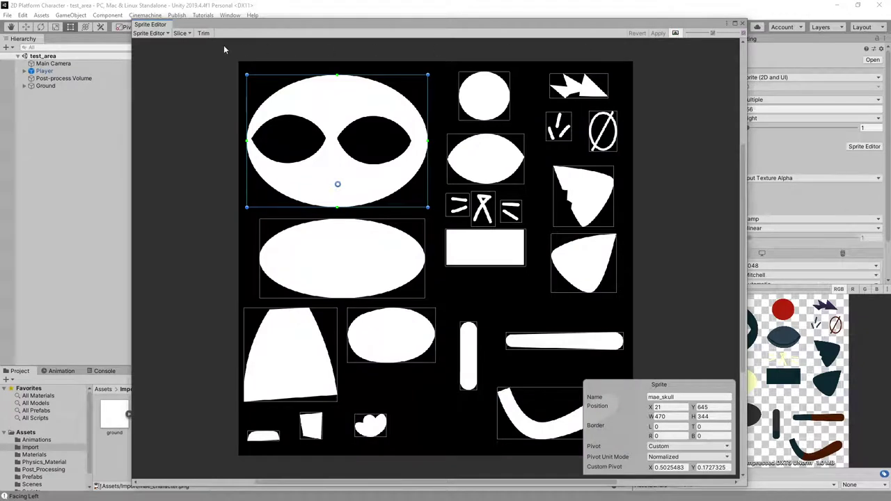
# Switch to Custom Physics Shape editing and draw a rectangular outline around the three small wrinkle strokes
pyautogui.click(151, 33)
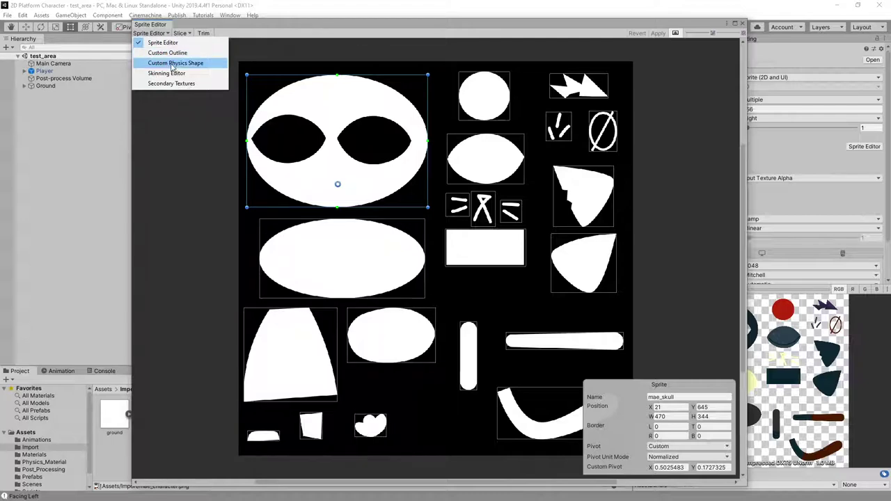
pyautogui.click(172, 65)
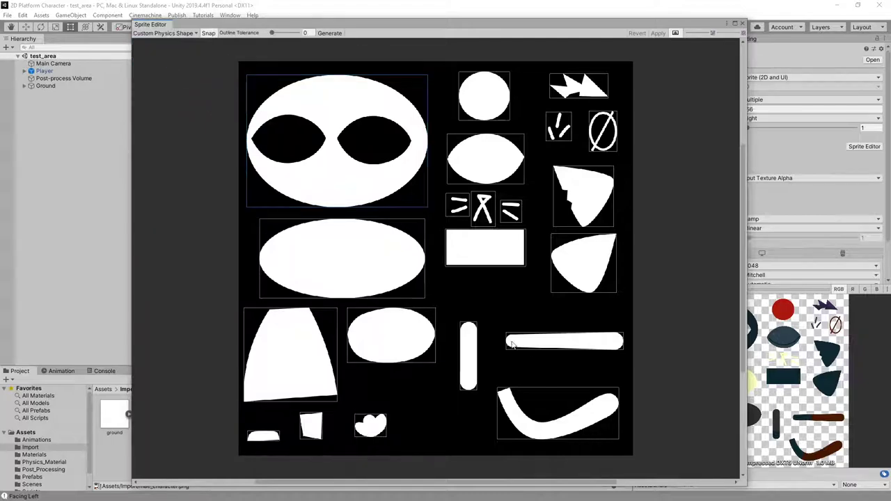
pyautogui.scroll(3, 535, 351)
pyautogui.scroll(2, 535, 351)
pyautogui.moveTo(527, 239); pyautogui.dragTo(498, 365, button='middle')
pyautogui.moveTo(505, 207); pyautogui.dragTo(398, 334, button='middle')
pyautogui.moveTo(418, 188); pyautogui.dragTo(402, 251, button='middle')
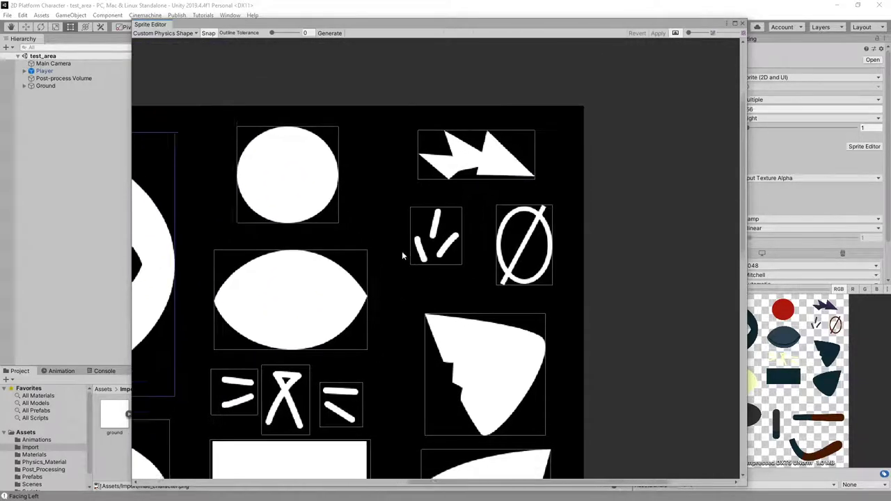
pyautogui.scroll(4, 404, 252)
pyautogui.moveTo(484, 213); pyautogui.dragTo(442, 239, button='middle')
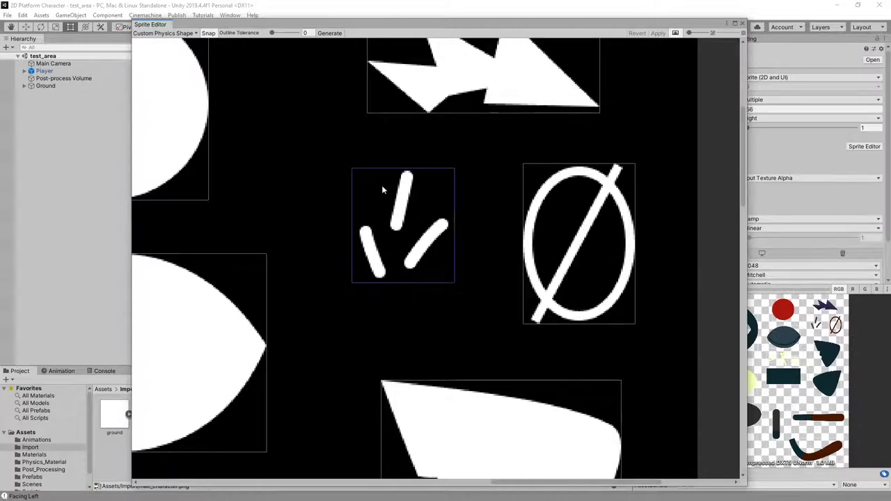
pyautogui.moveTo(370, 179); pyautogui.dragTo(433, 259)
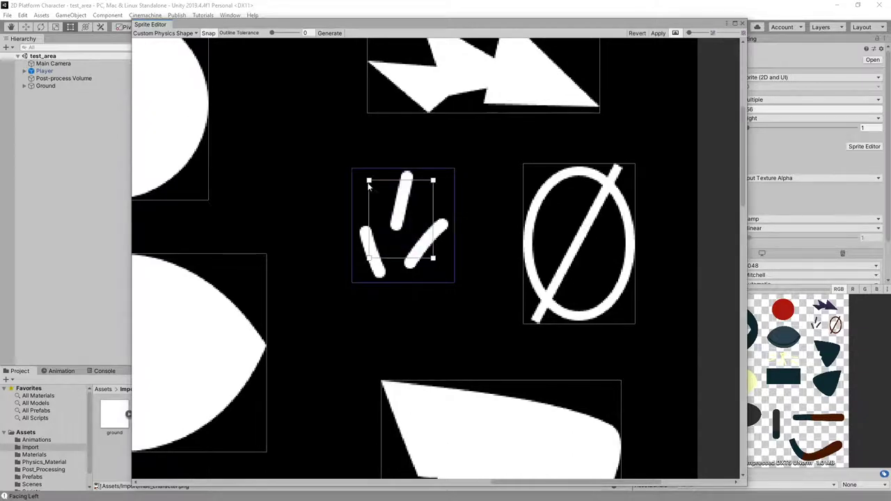
# Reshape the wrinkles outline into a polygon enclosing all three strokes, delete the surplus point, apply the shape, and close the Sprite Editor
pyautogui.moveTo(369, 181); pyautogui.dragTo(419, 169)
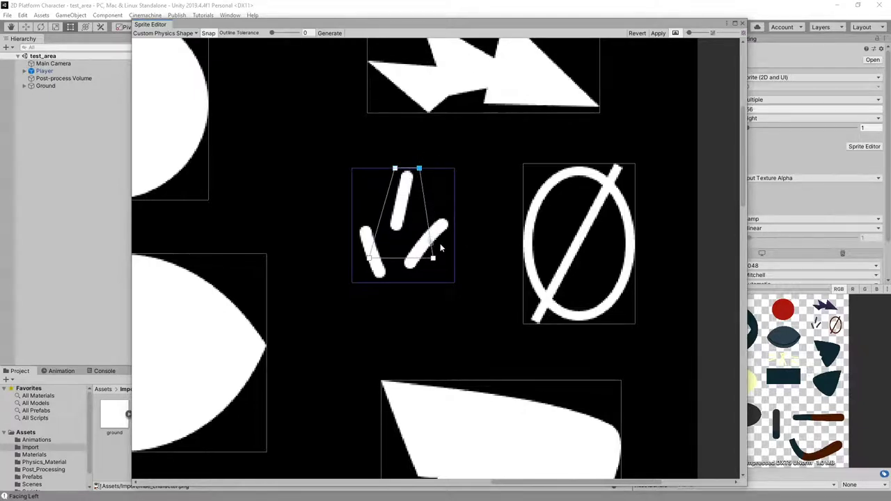
pyautogui.moveTo(433, 261); pyautogui.dragTo(352, 229)
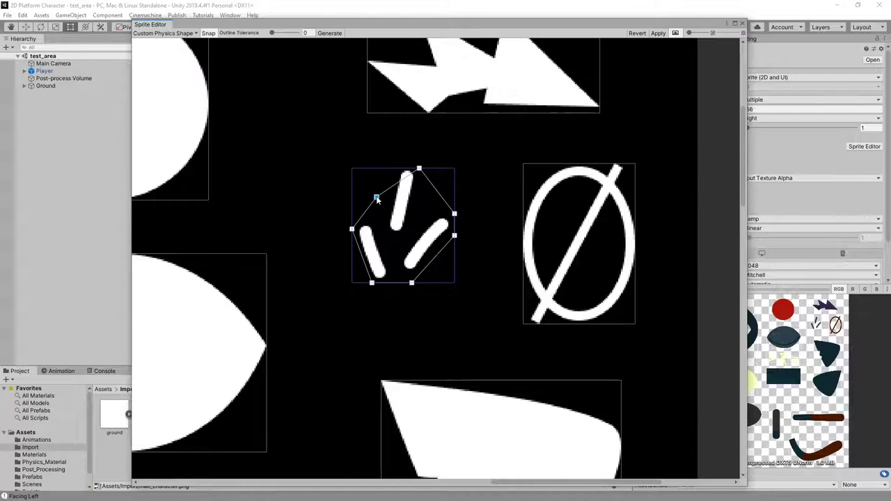
pyautogui.press('Delete')
pyautogui.moveTo(405, 181); pyautogui.dragTo(400, 164)
pyautogui.click(658, 33)
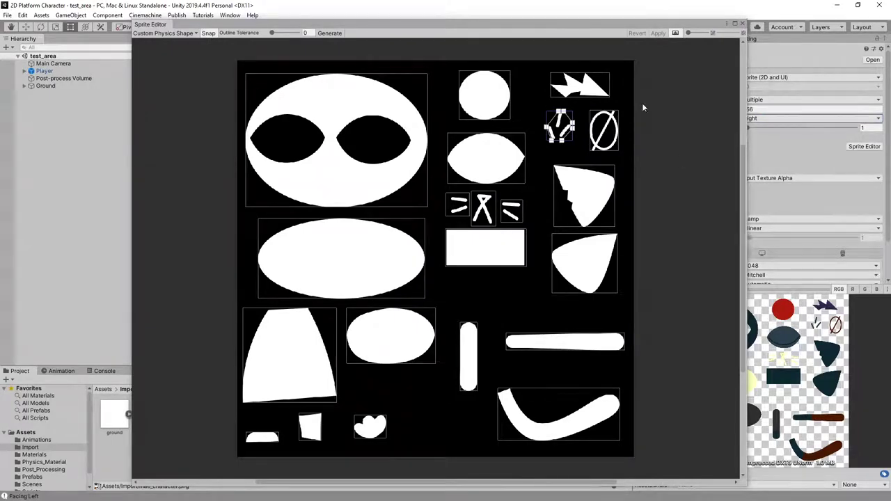
pyautogui.click(742, 23)
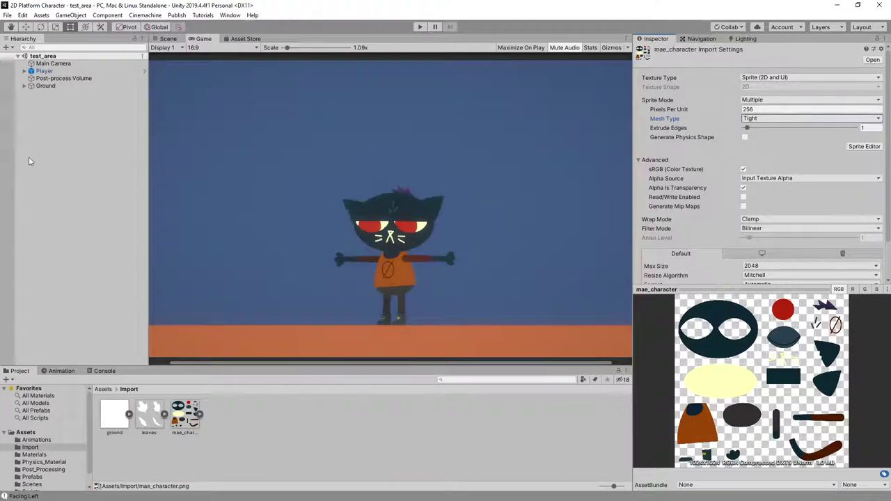
# Show the Scene view, expand the mae_character sheet in Assets/Import, and add its red circle sprite to the test_area hierarchy
pyautogui.click(167, 39)
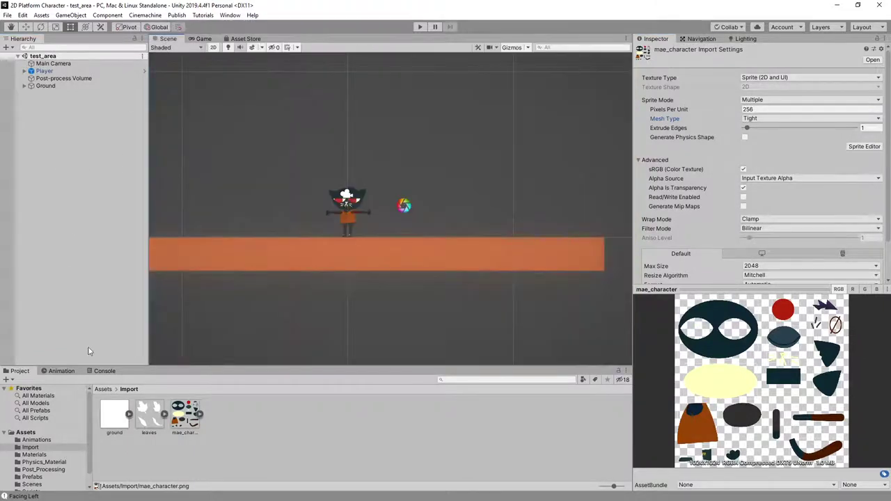
pyautogui.click(200, 415)
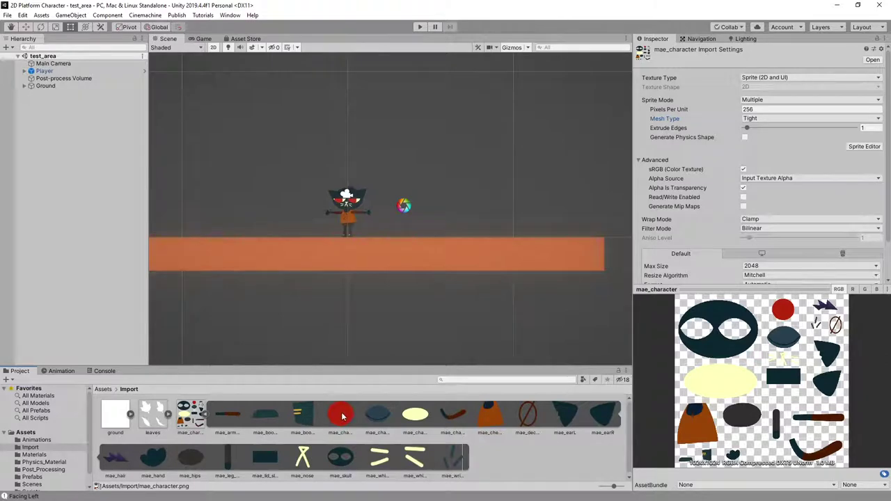
pyautogui.moveTo(343, 416); pyautogui.dragTo(82, 162)
pyautogui.scroll(2, 336, 298)
pyautogui.scroll(4, 337, 296)
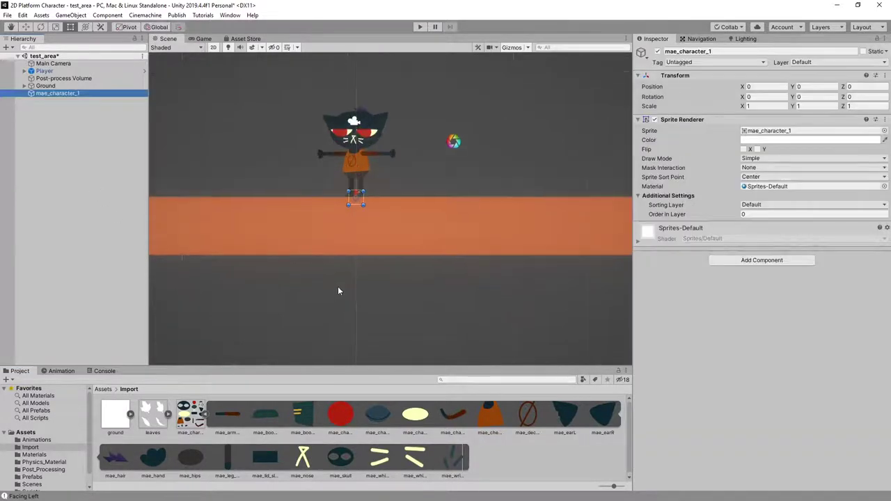
# Move the red circle into the empty space beside the cat, at about X -5.8, Y 2.52
pyautogui.moveTo(298, 163); pyautogui.dragTo(529, 314, button='middle')
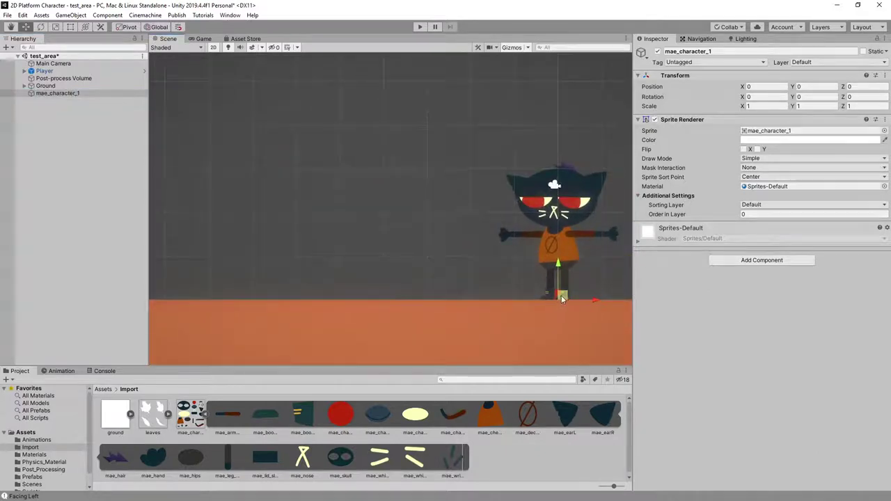
pyautogui.moveTo(561, 296); pyautogui.dragTo(308, 192)
pyautogui.scroll(2, 315, 226)
pyautogui.moveTo(314, 226); pyautogui.dragTo(400, 242, button='middle')
pyautogui.scroll(3, 400, 242)
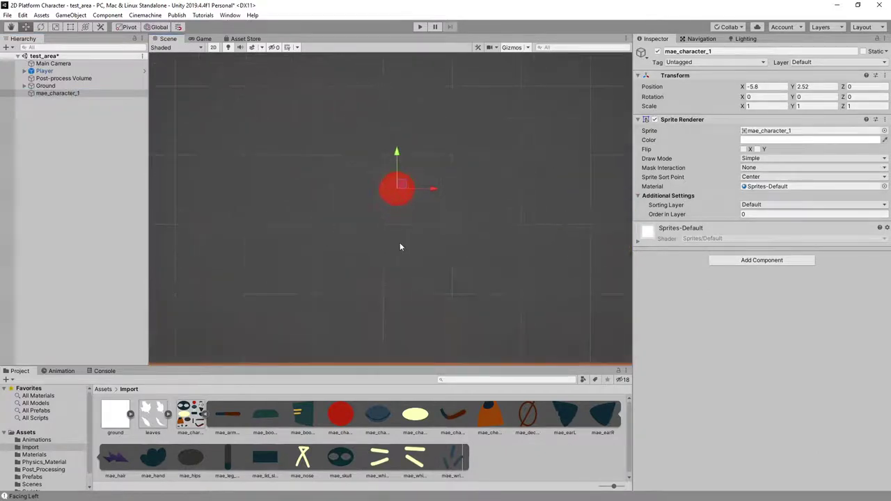
# Place the mae_wrinkles sprite in the scene just beside the red circle, at about X -5.13, Y 2.26
pyautogui.click(453, 459)
pyautogui.moveTo(452, 460); pyautogui.dragTo(454, 204)
pyautogui.scroll(4, 454, 205)
pyautogui.moveTo(454, 208); pyautogui.dragTo(437, 252, button='middle')
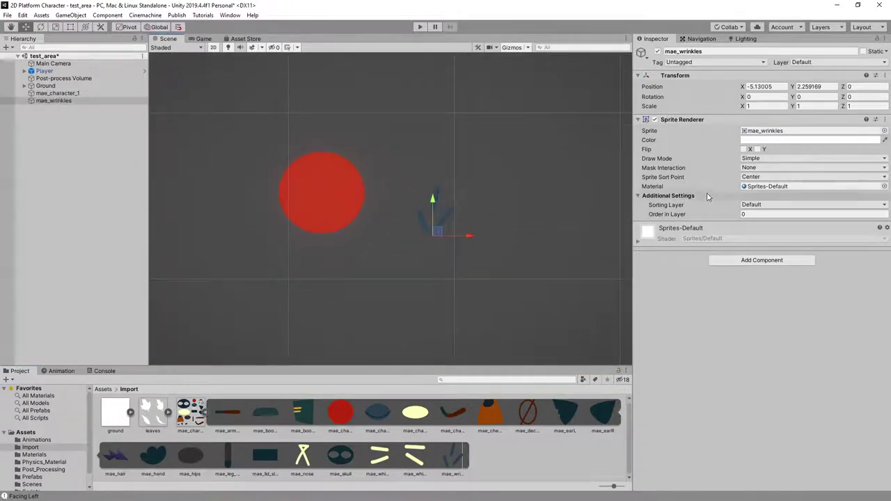
# Add a Polygon Collider 2D component to mae_wrinkles
pyautogui.click(757, 262)
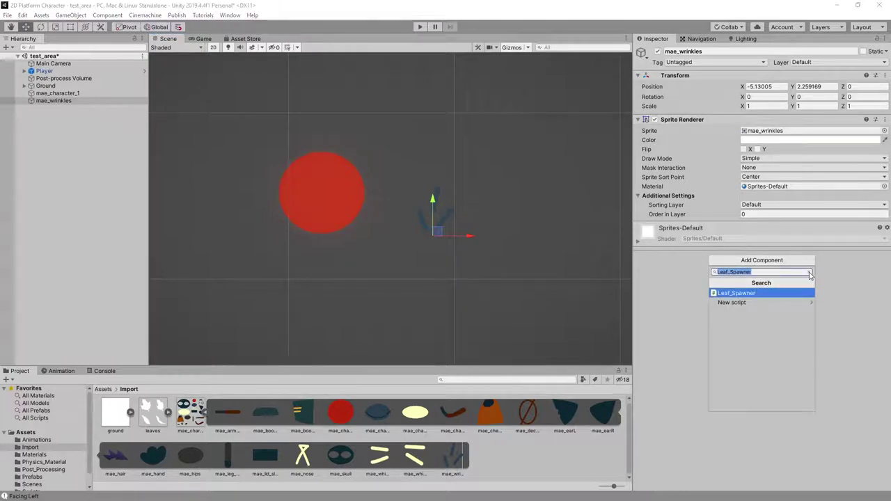
pyautogui.click(809, 272)
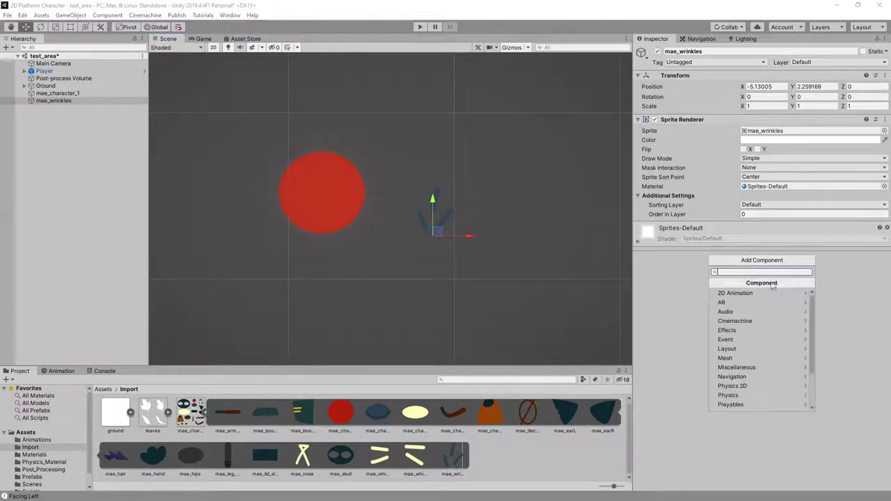
pyautogui.click(738, 386)
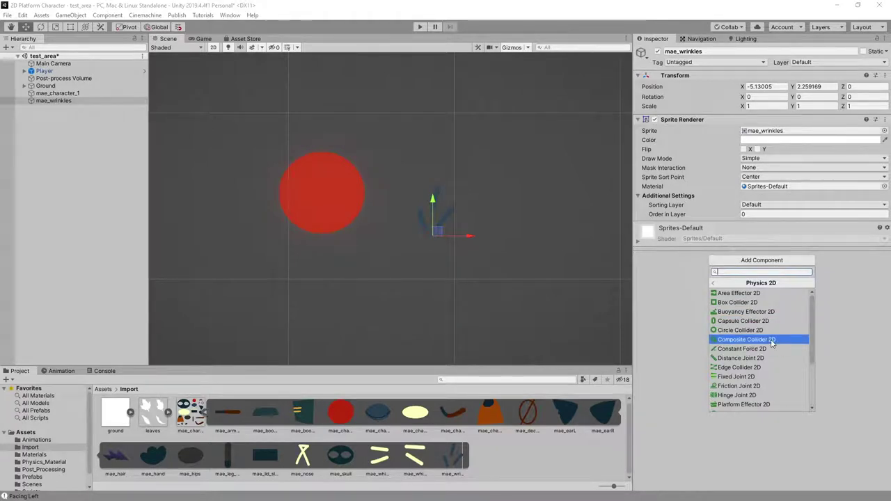
pyautogui.scroll(-3, 772, 343)
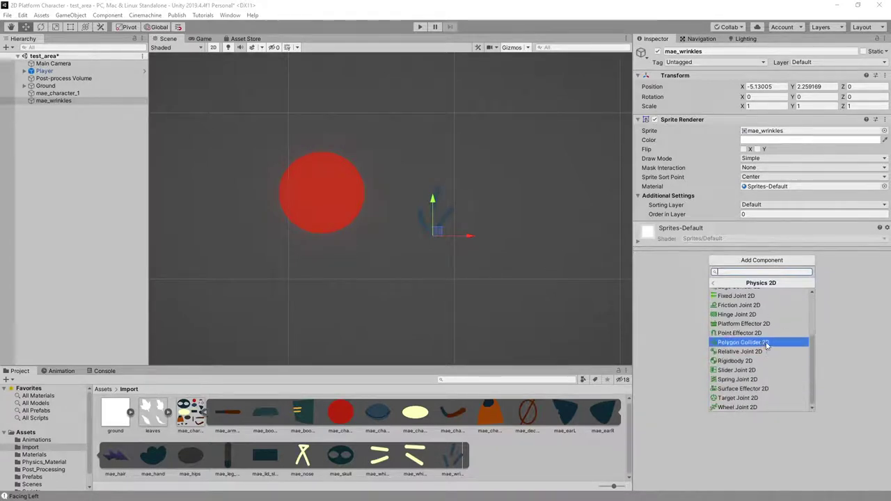
pyautogui.click(759, 343)
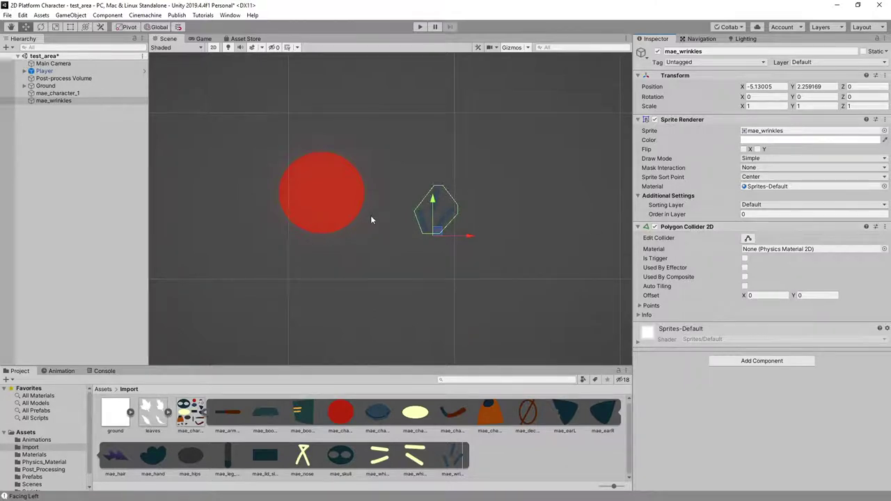
# Add a Polygon Collider 2D component to the red circle and examine its outline up close
pyautogui.click(334, 183)
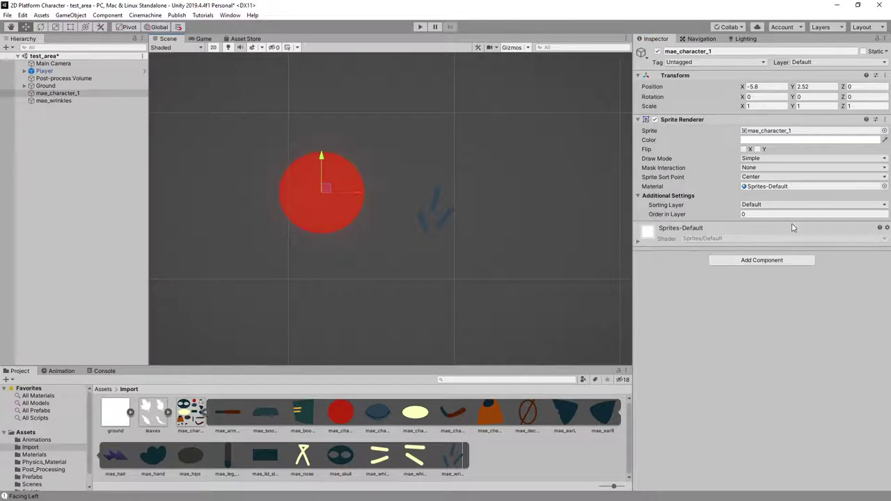
pyautogui.click(747, 260)
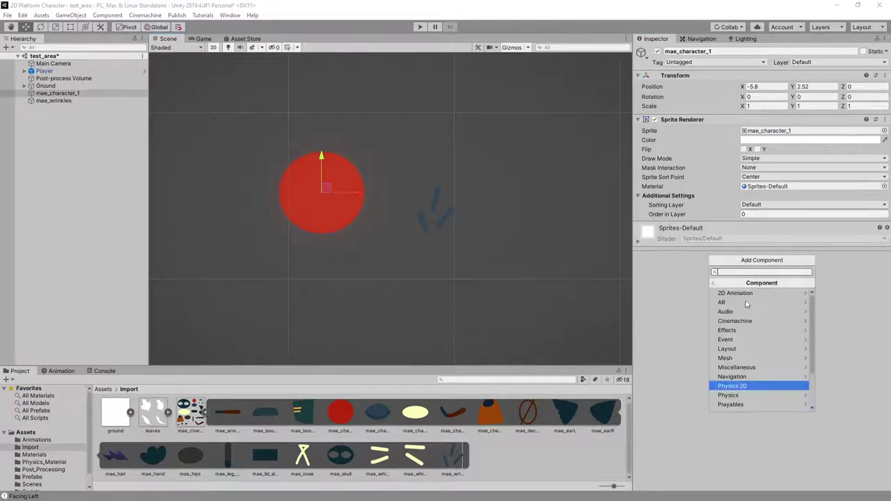
pyautogui.click(757, 386)
pyautogui.scroll(-3, 756, 357)
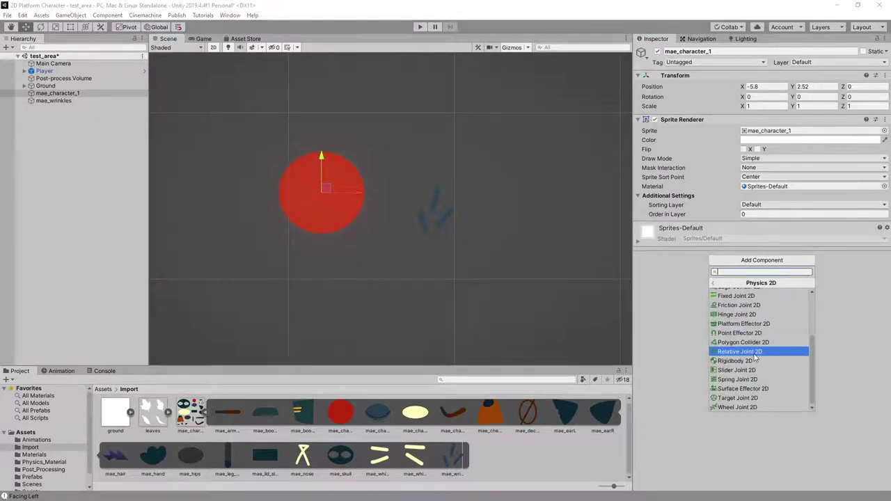
pyautogui.click(752, 342)
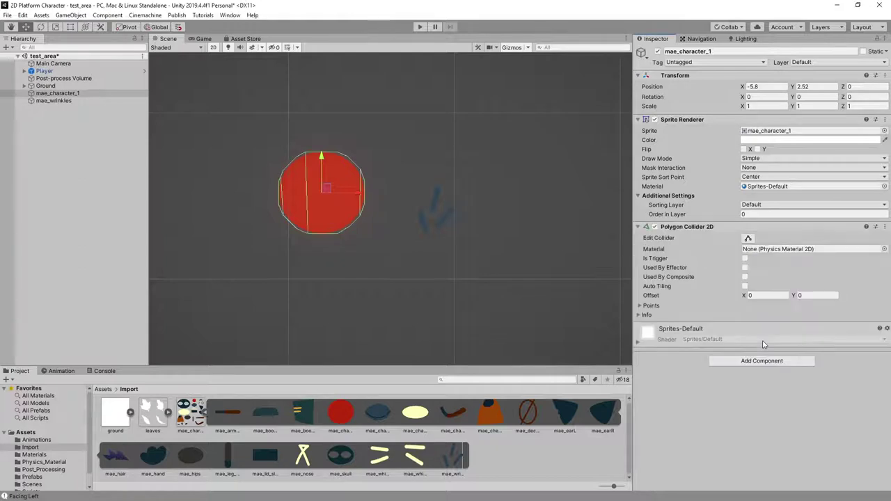
pyautogui.scroll(5, 318, 186)
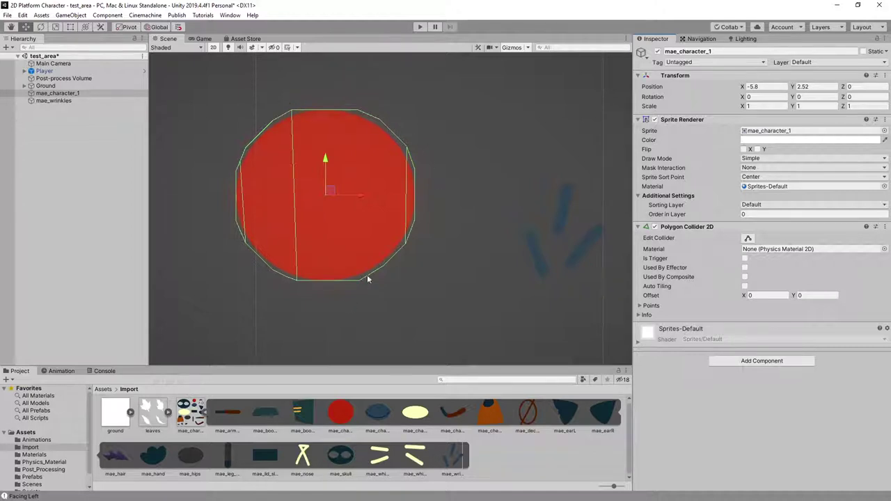
pyautogui.scroll(-4, 350, 215)
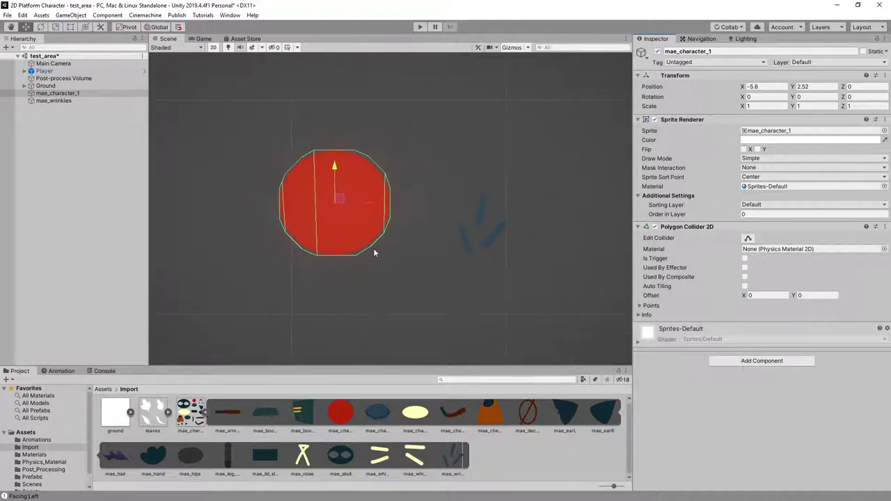
pyautogui.scroll(-3, 372, 250)
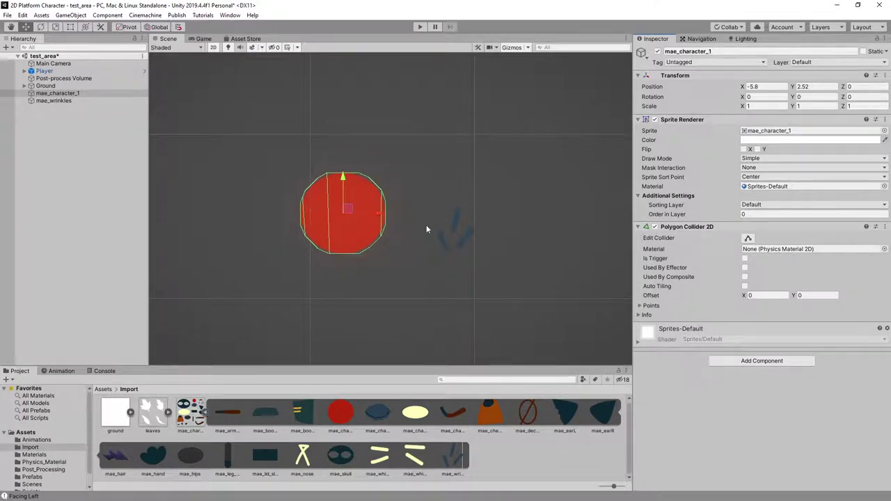
pyautogui.scroll(-2, 368, 279)
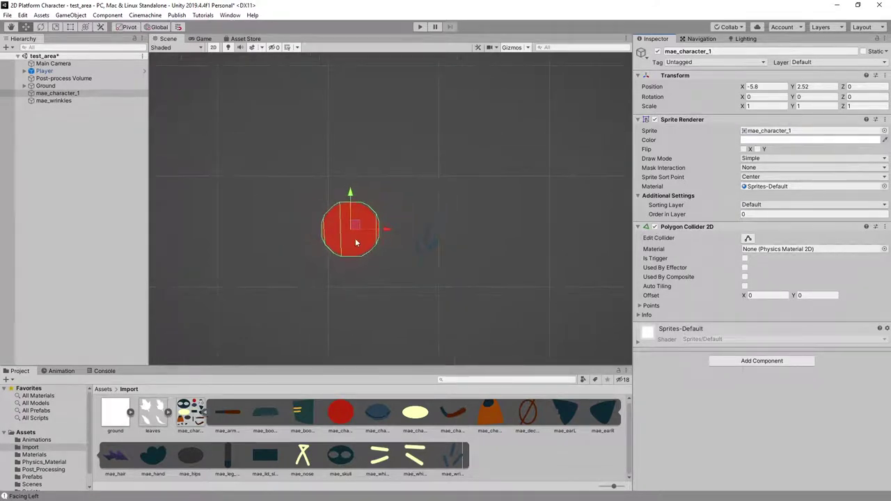
# Show the import settings of the mae_character texture and check the Generate Physics Shape option, leaving it off
pyautogui.click(187, 416)
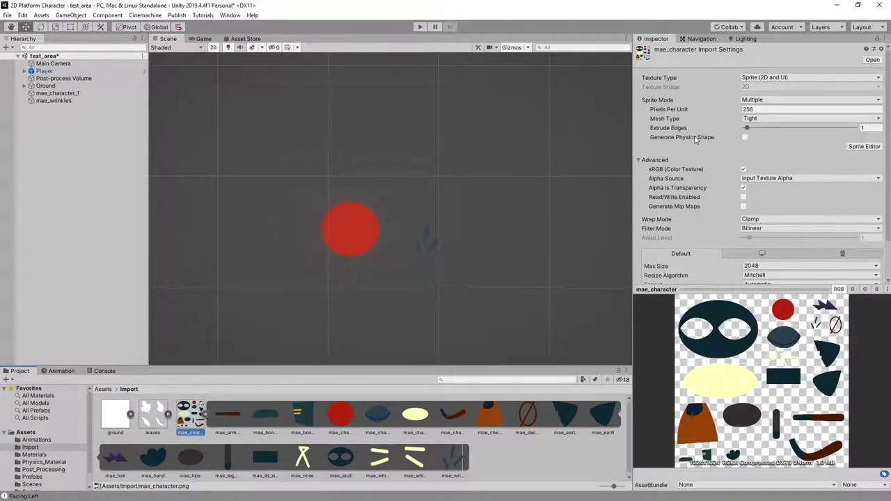
pyautogui.moveTo(718, 142)
pyautogui.click(745, 138)
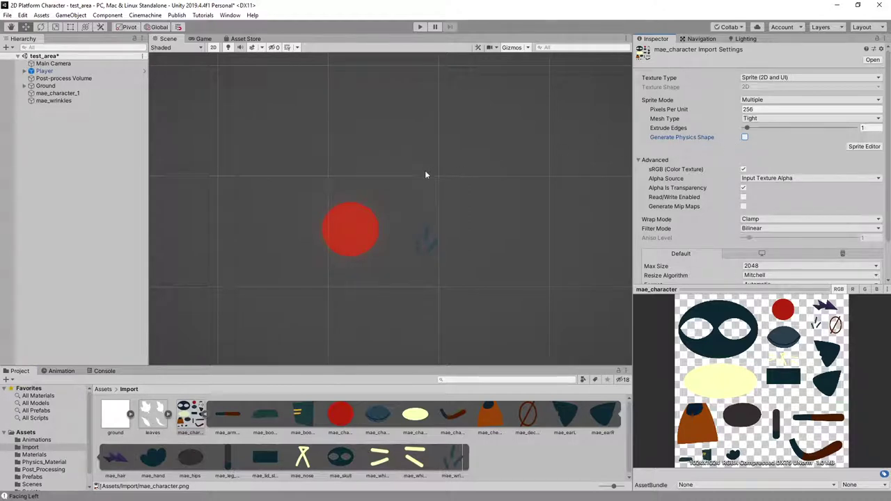
# Compare the collider outlines of the red circle and the wrinkles by selecting them alternately in the scene
pyautogui.click(357, 224)
pyautogui.click(426, 239)
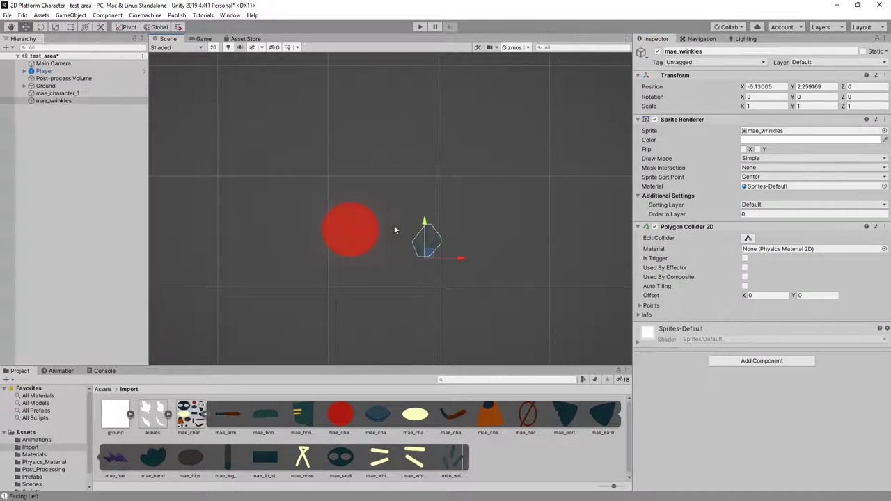
pyautogui.click(370, 224)
pyautogui.click(427, 244)
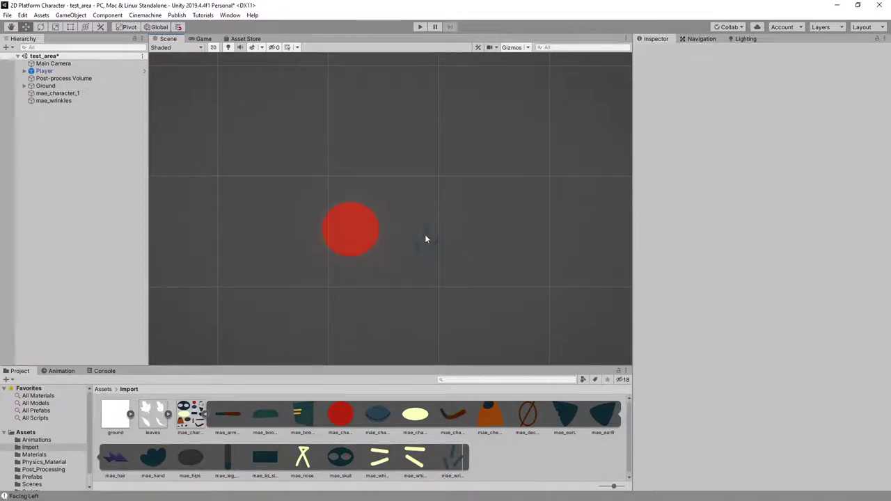
# Close the Unity project, discarding the unsaved changes to the test_area scene
pyautogui.click(425, 236)
pyautogui.scroll(-2, 398, 271)
pyautogui.scroll(-1, 399, 272)
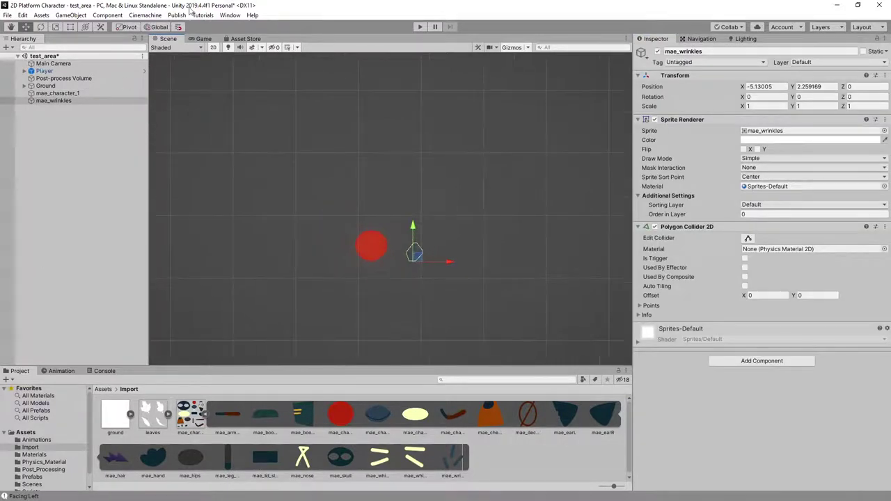
pyautogui.click(870, 6)
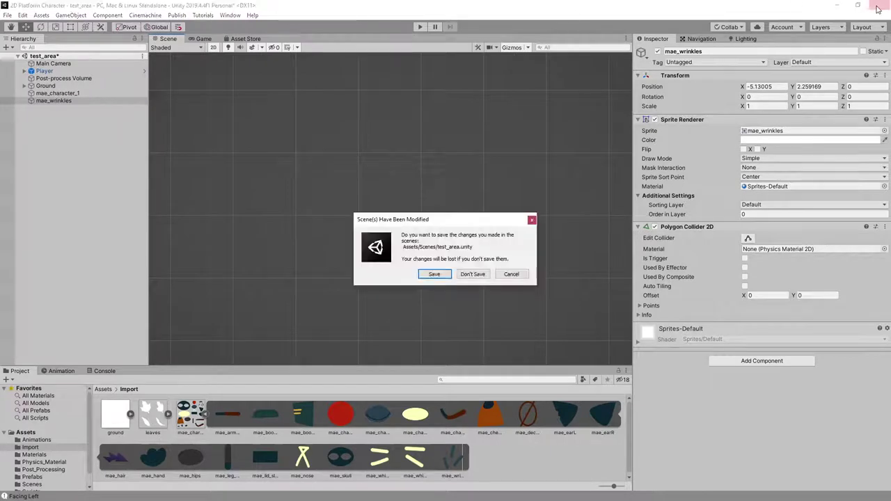
pyautogui.click(483, 276)
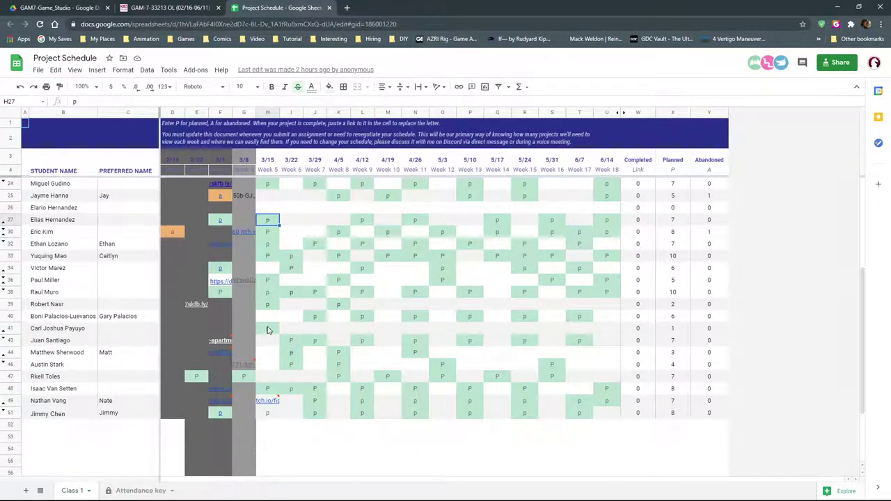
# In the Project Schedule spreadsheet, open the itch.io link stored in row 9's 3/1 cell
pyautogui.scroll(5, 268, 330)
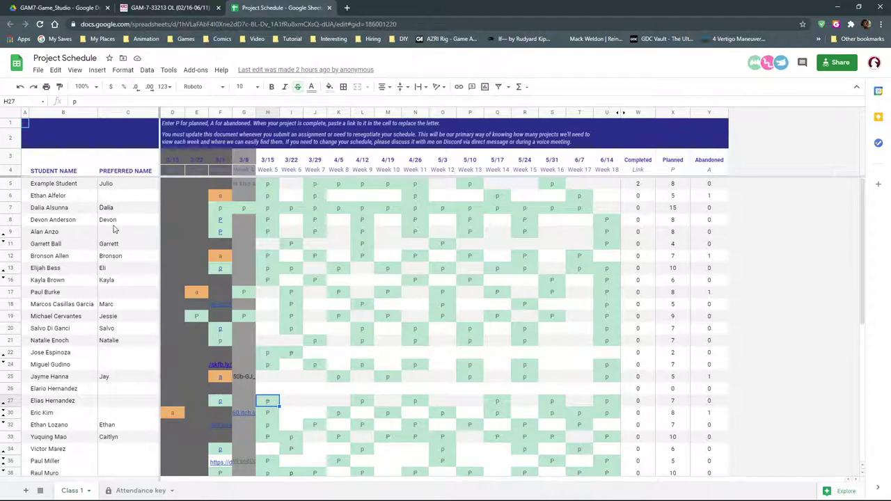
pyautogui.click(65, 232)
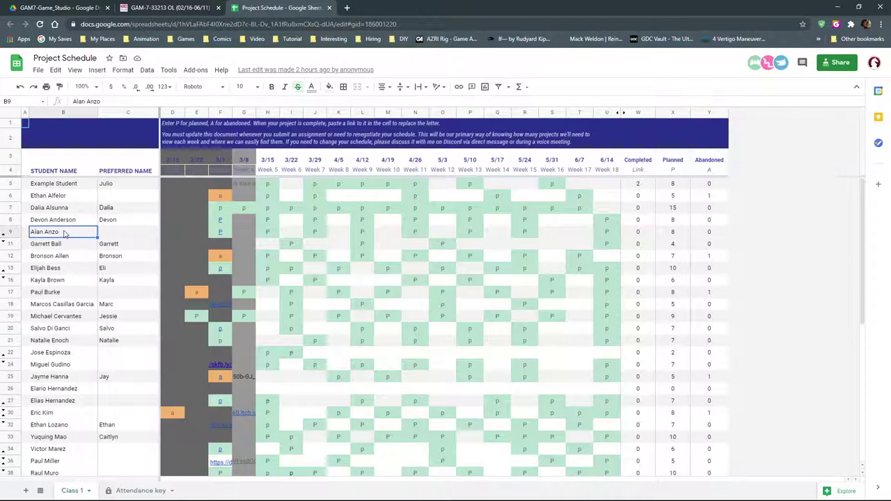
pyautogui.click(267, 232)
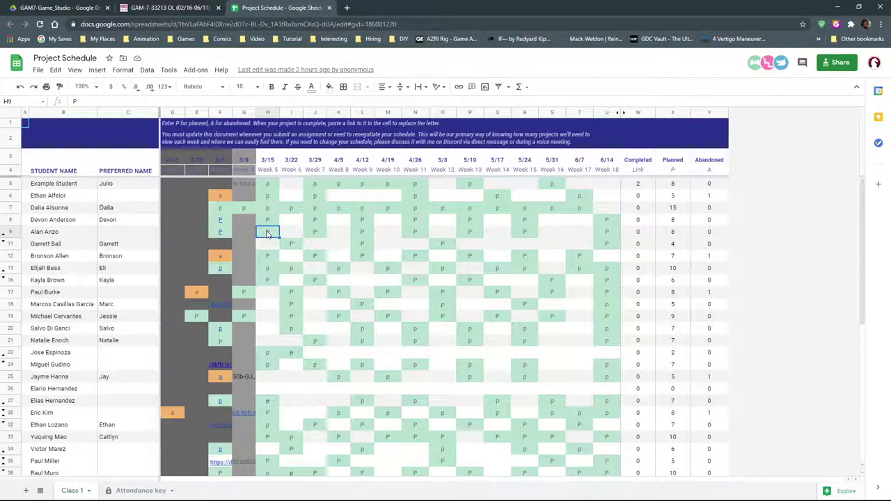
pyautogui.click(223, 233)
pyautogui.click(262, 252)
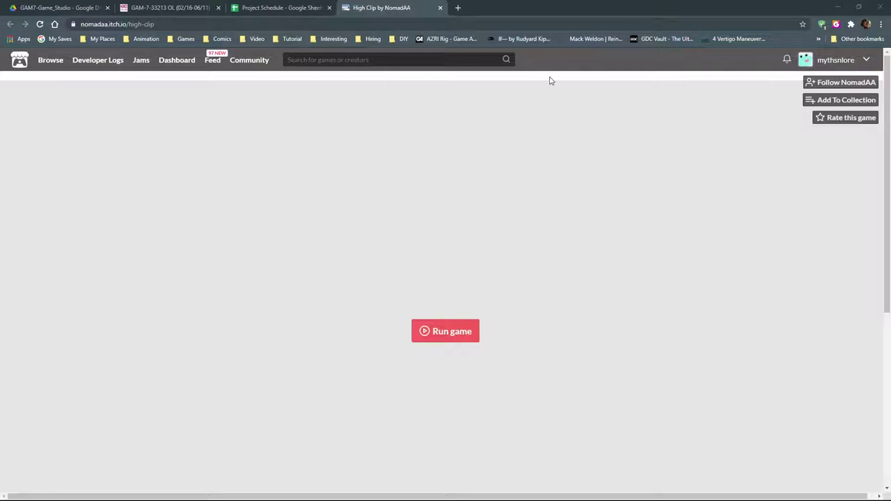
# Run the High Clip game on its itch.io page and play the first level up to the green goal disc
pyautogui.click(442, 330)
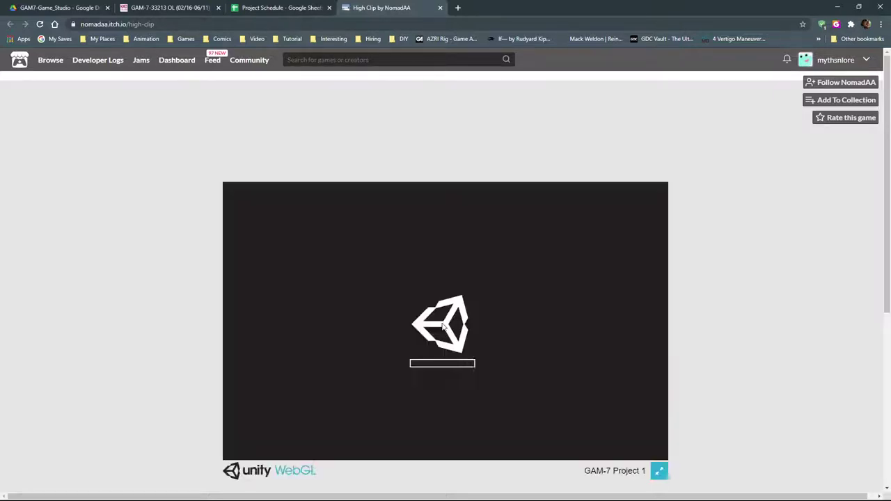
pyautogui.scroll(-1, 734, 320)
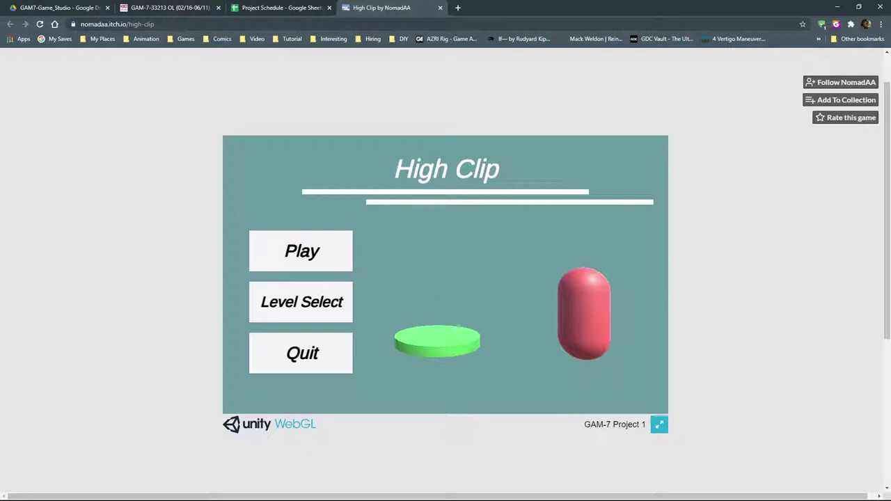
pyautogui.click(320, 252)
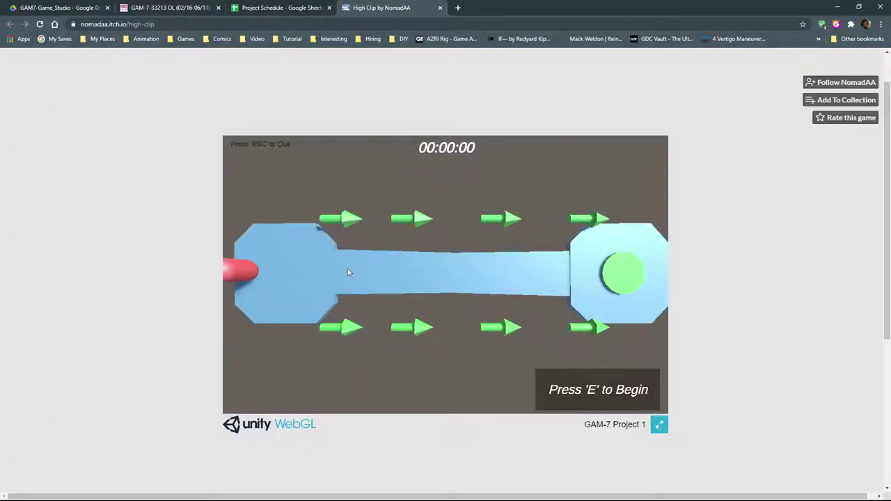
pyautogui.press('e')
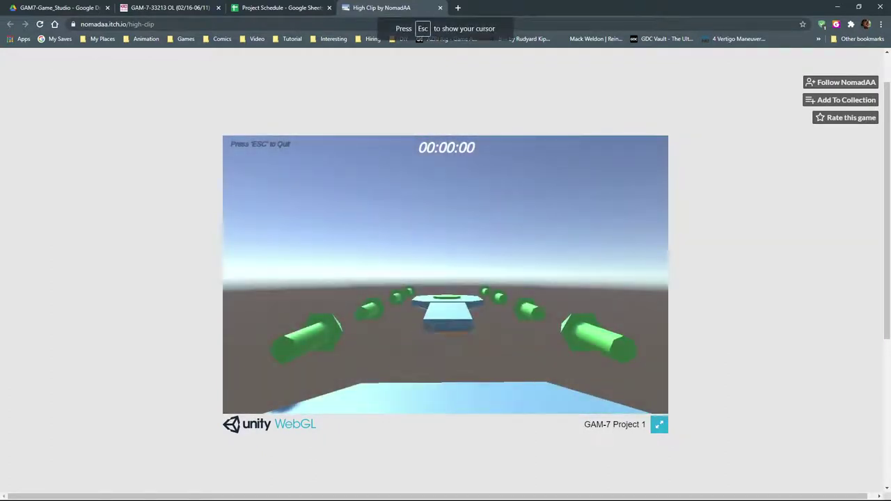
pyautogui.press('w')
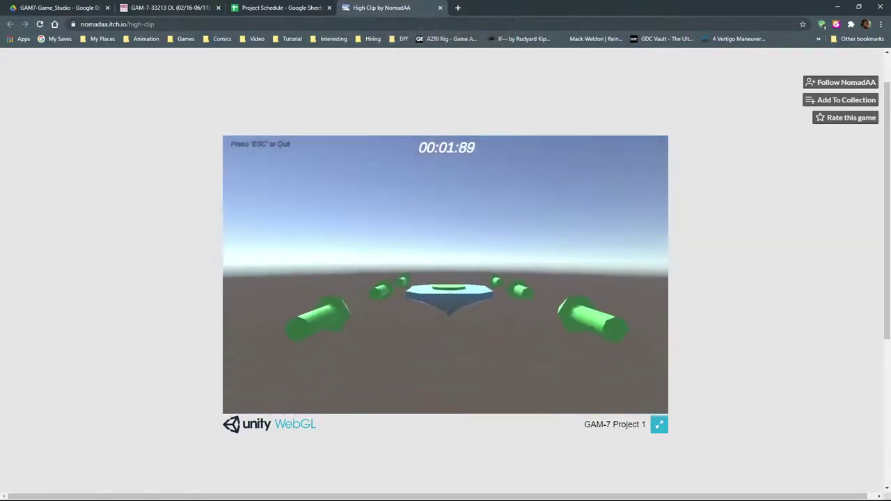
pyautogui.press('w')
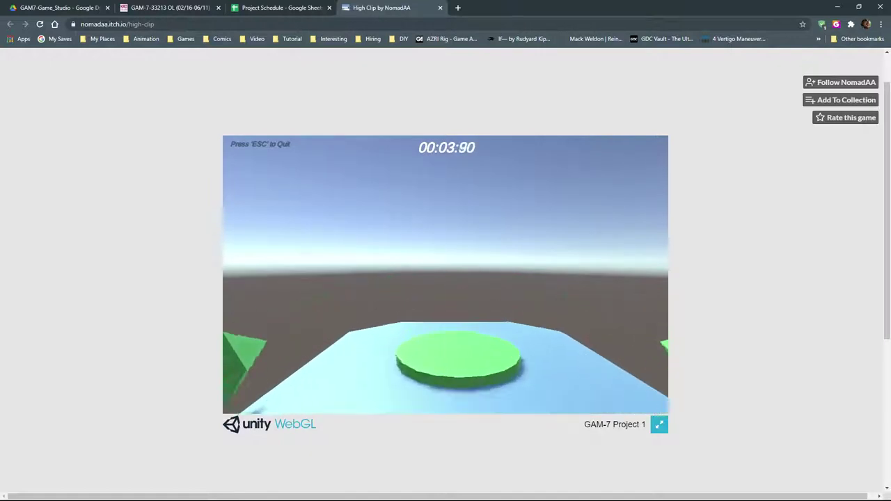
# Play level 2 of High Clip, Around the Block, and start the level that follows it
pyautogui.click(560, 334)
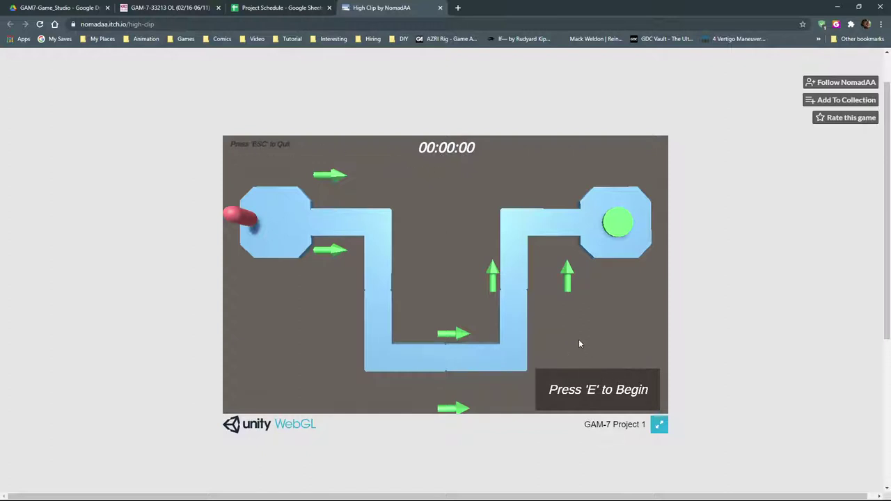
pyautogui.press('e')
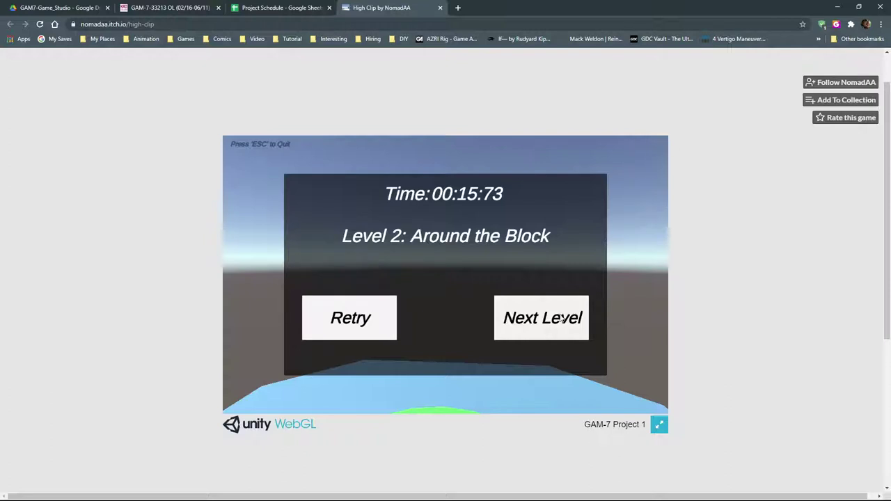
pyautogui.click(539, 320)
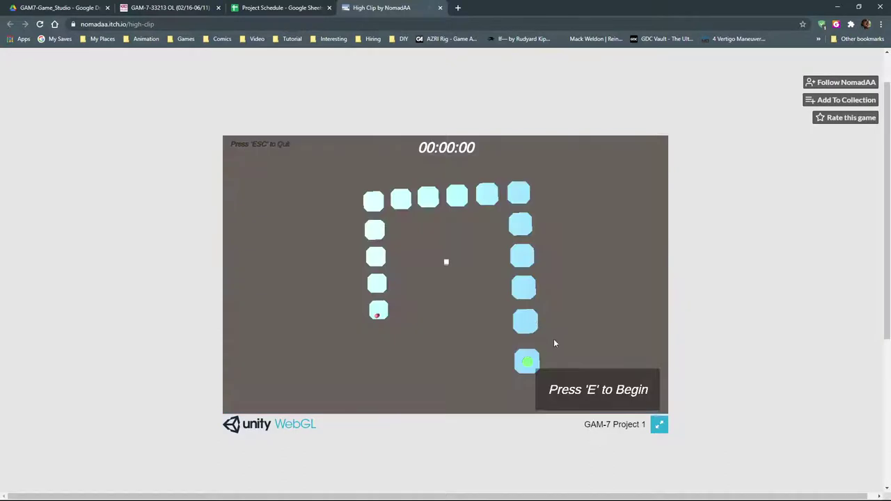
pyautogui.press('e')
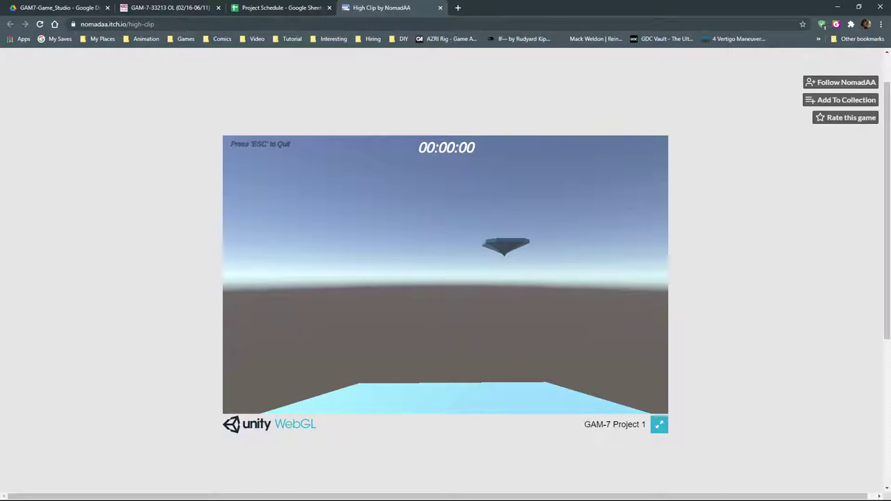
pyautogui.press('w')
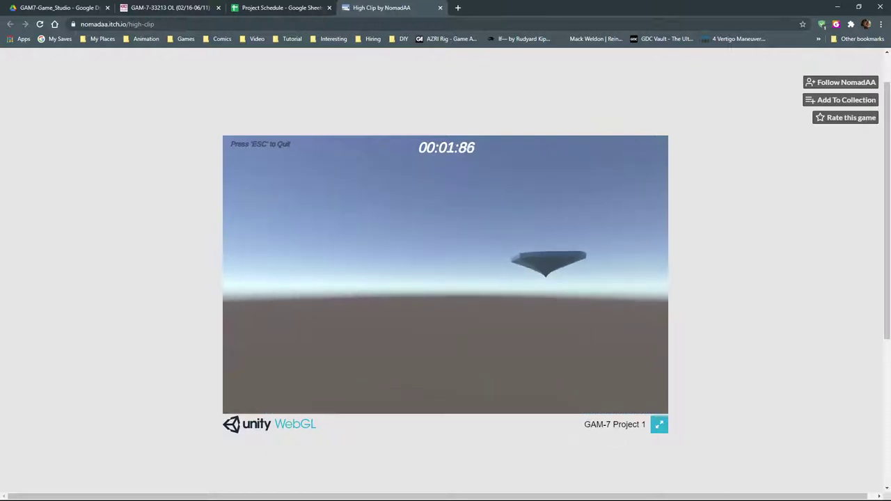
pyautogui.press('a')
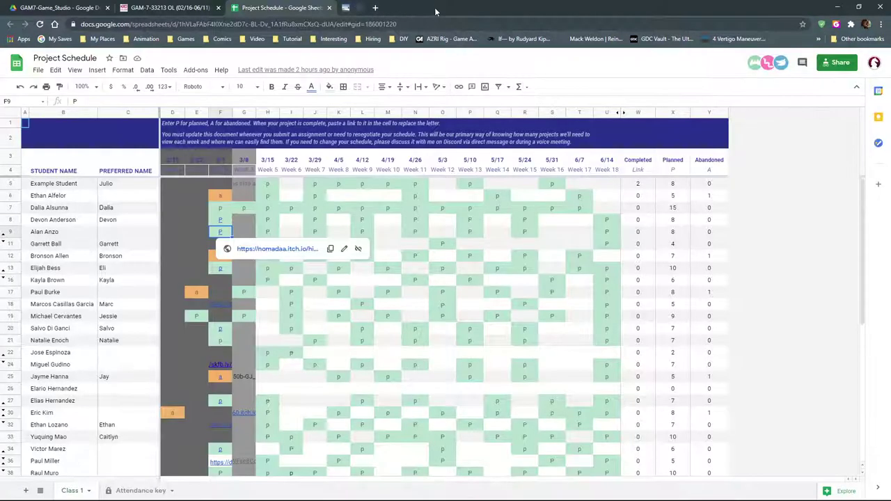
# Return to the Project Schedule sheet and review the student rows, selecting the 3/15 cell in row 43
pyautogui.click(282, 8)
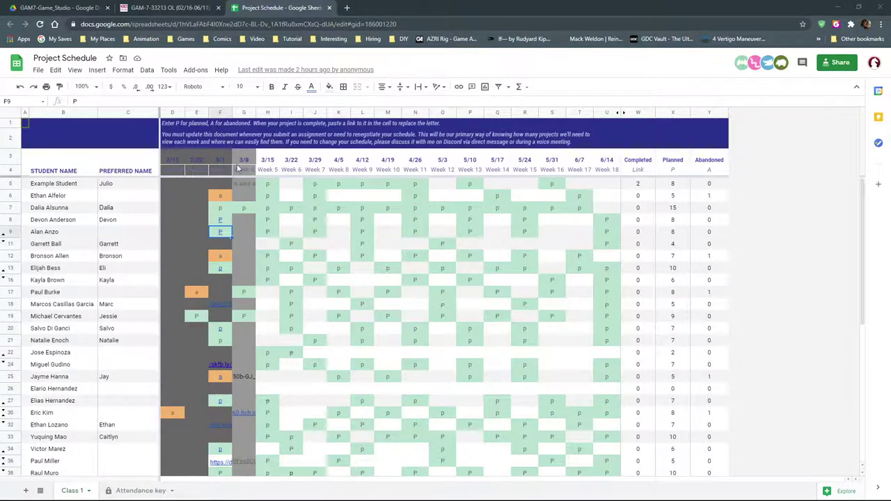
pyautogui.scroll(-5, 74, 355)
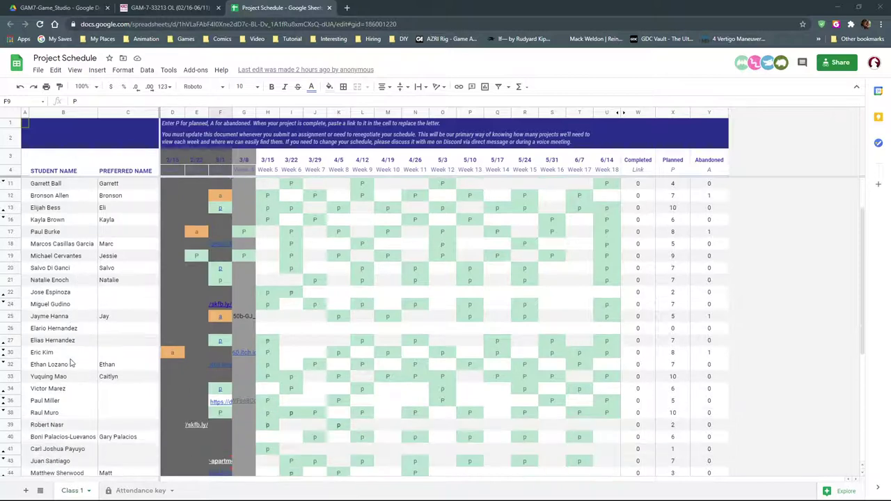
pyautogui.scroll(-1, 74, 362)
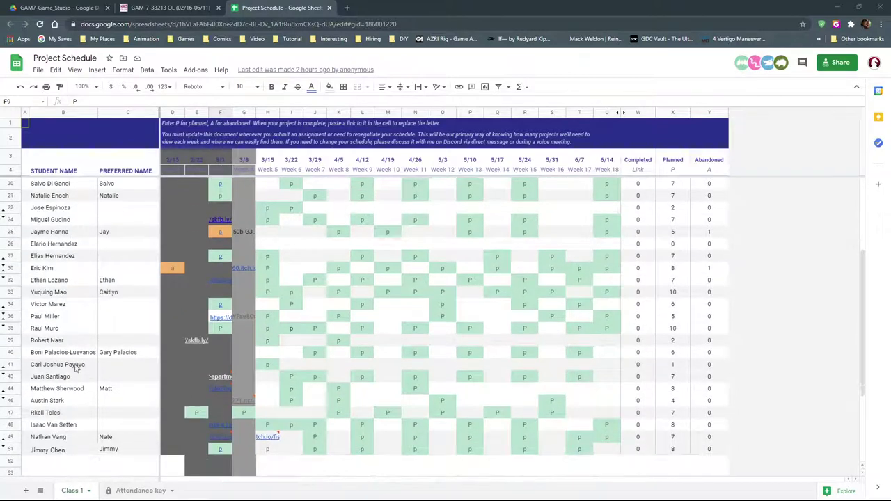
pyautogui.click(272, 382)
pyautogui.scroll(5, 272, 382)
pyautogui.scroll(-6, 271, 379)
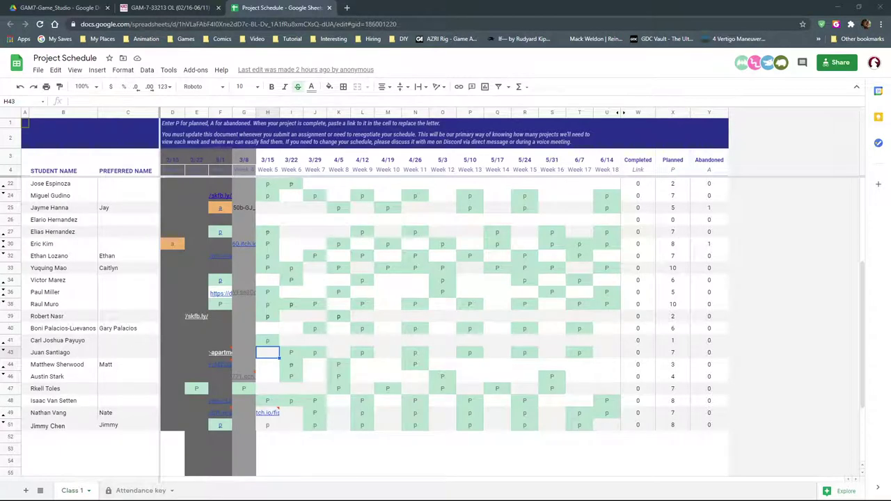
# Switch to Discord, maximize its window and watch the other participant's live stream of the chest model in General Meetings
pyautogui.moveTo(0, 11); pyautogui.dragTo(538, 44)
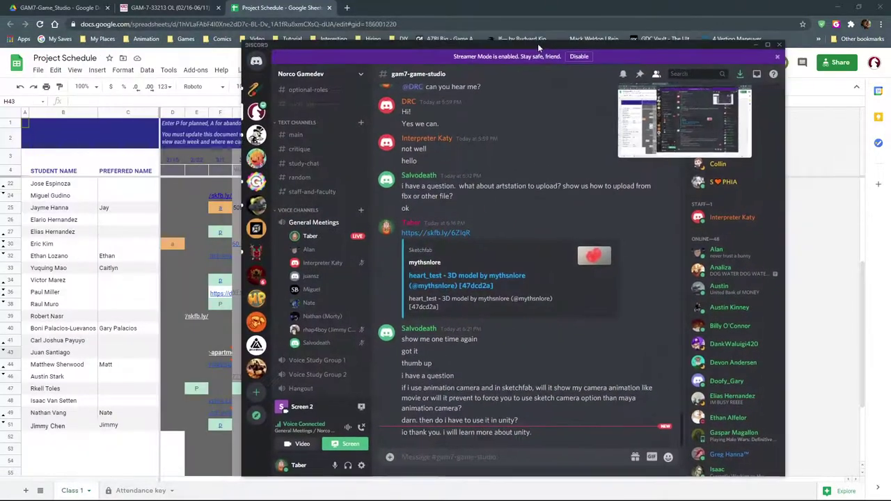
pyautogui.click(767, 46)
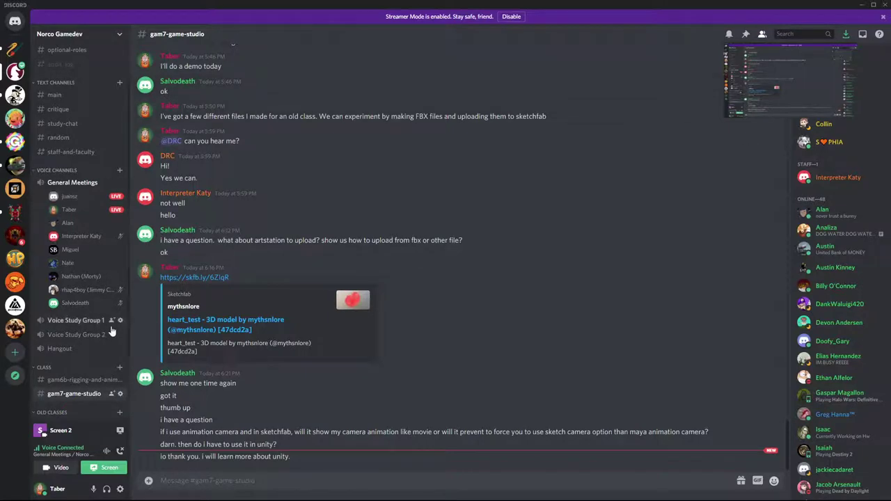
pyautogui.moveTo(69, 196)
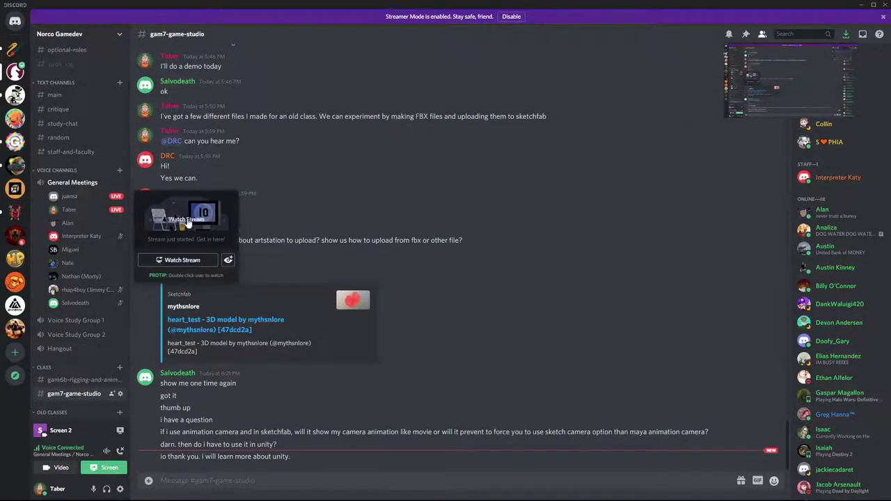
pyautogui.click(185, 258)
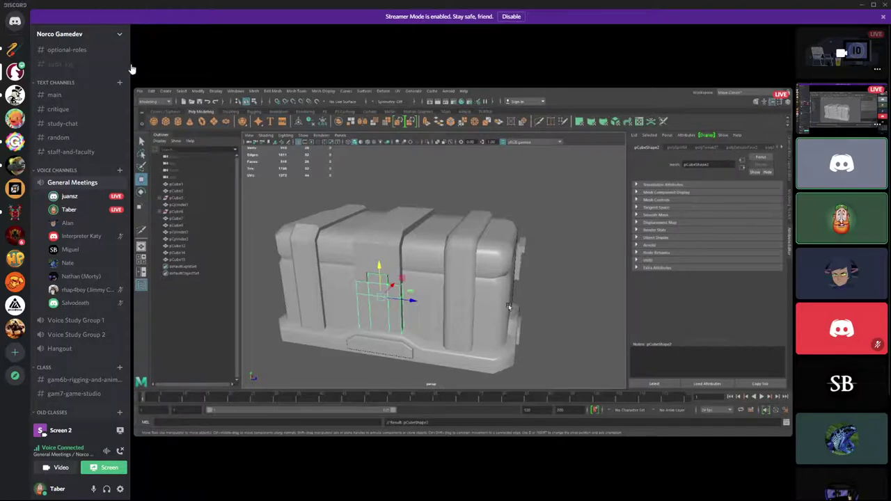
pyautogui.moveTo(464, 234)
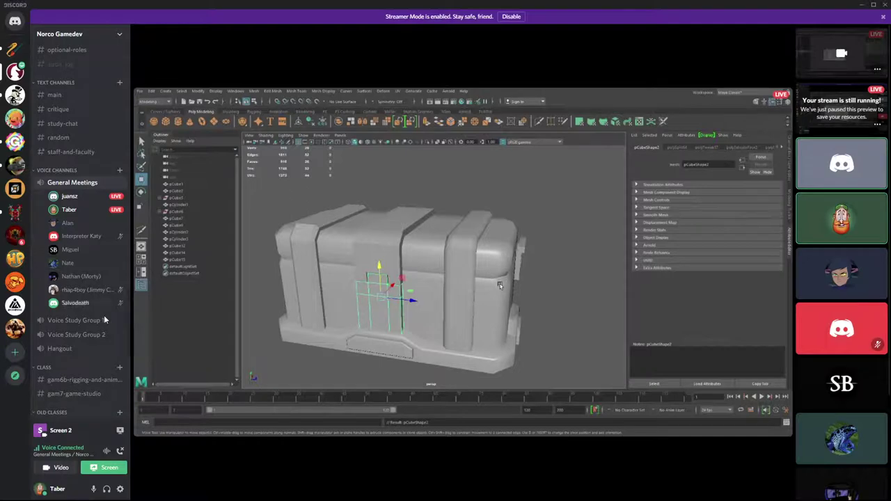
pyautogui.moveTo(419, 313)
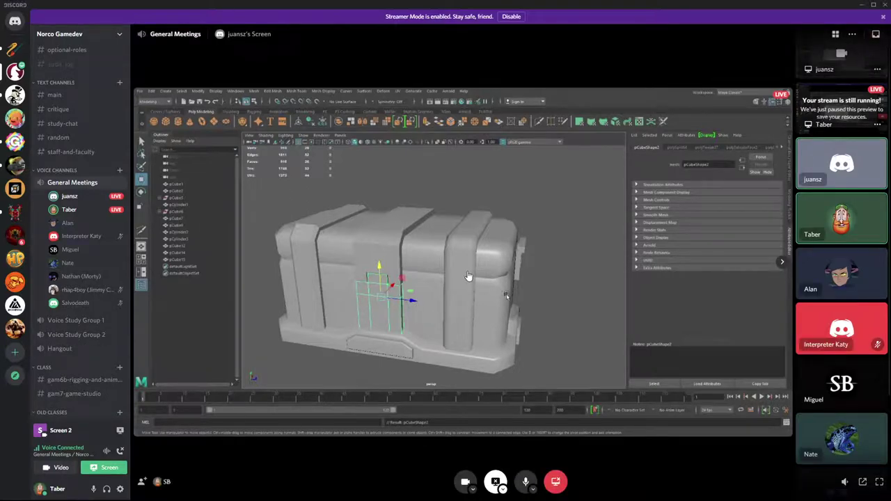
pyautogui.moveTo(389, 240)
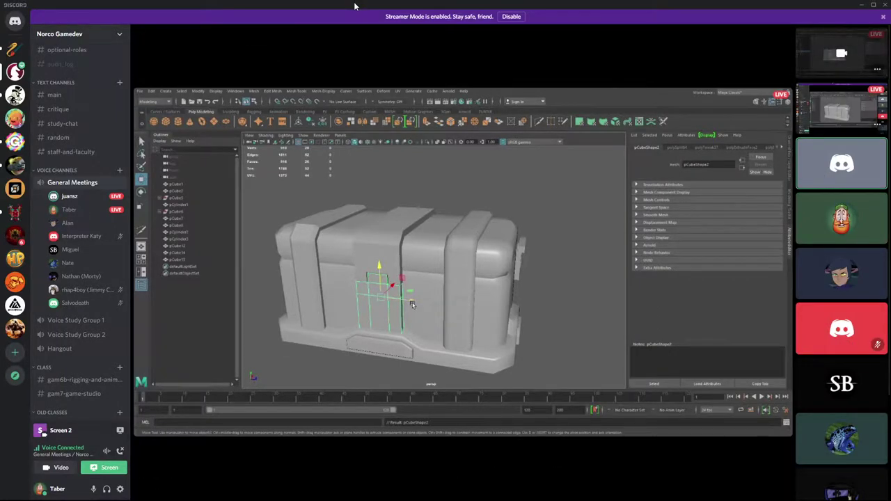
# Switch back to the Project Schedule sheet and look through the full list of students and their planned weeks
pyautogui.hotkey('alt', 'Tab')
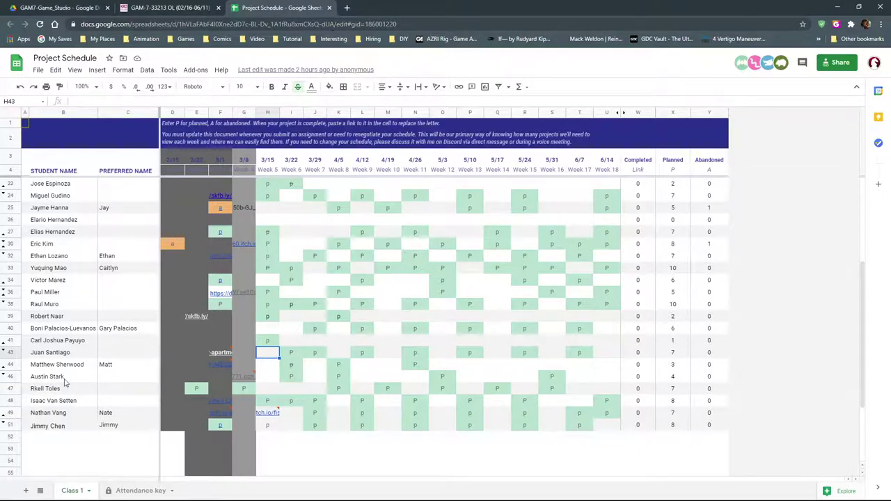
pyautogui.scroll(2, 65, 382)
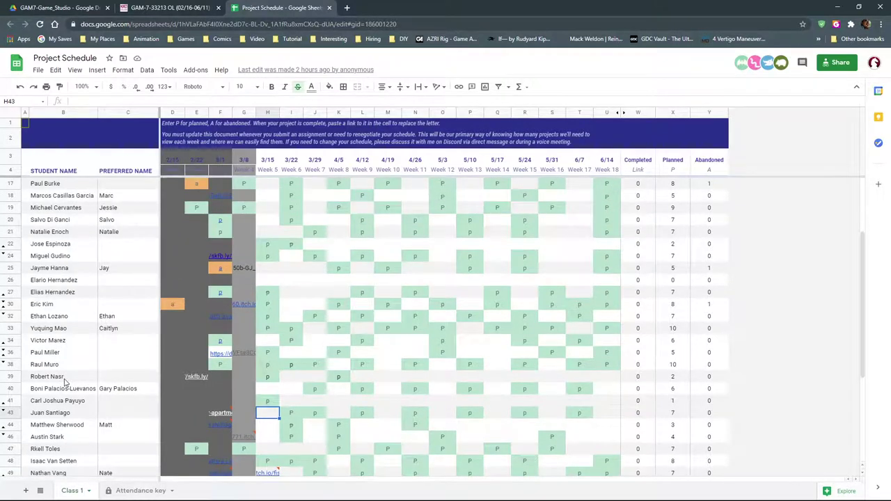
pyautogui.scroll(3, 65, 382)
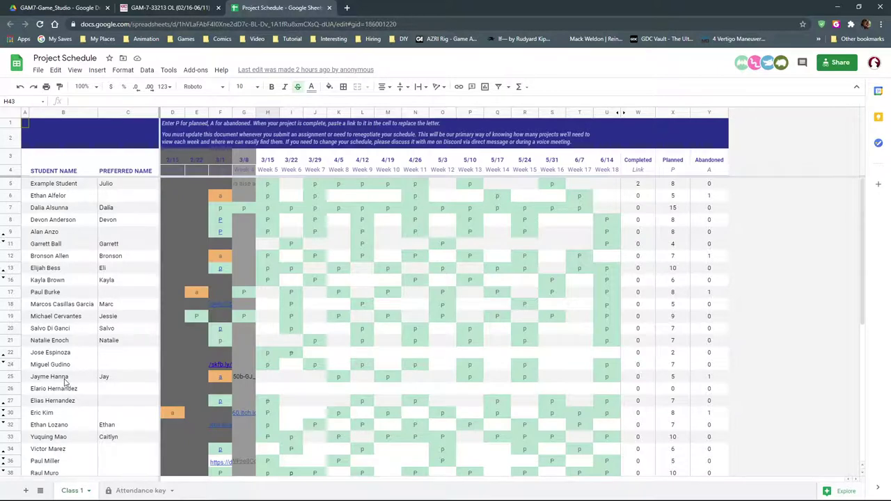
pyautogui.scroll(-4, 65, 382)
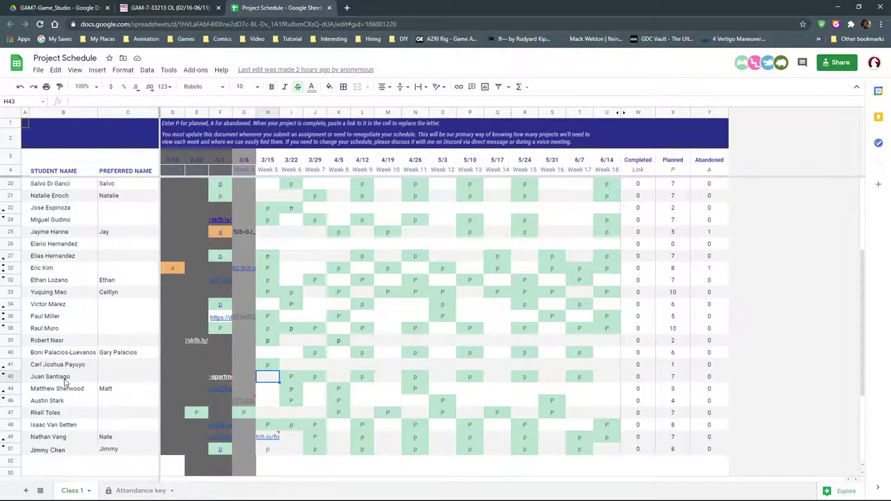
pyautogui.scroll(3, 65, 382)
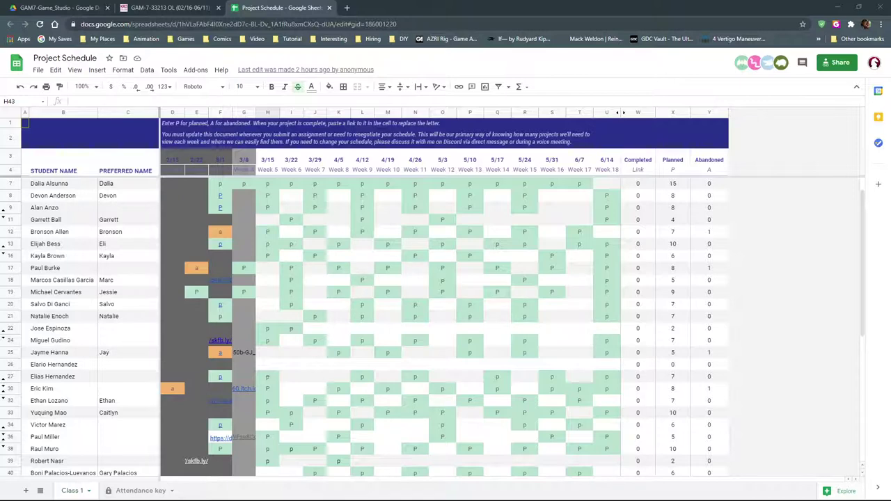
# Review the student rows of the Class 1 schedule down to the last entry and return to the top of the list
pyautogui.scroll(-5, 101, 406)
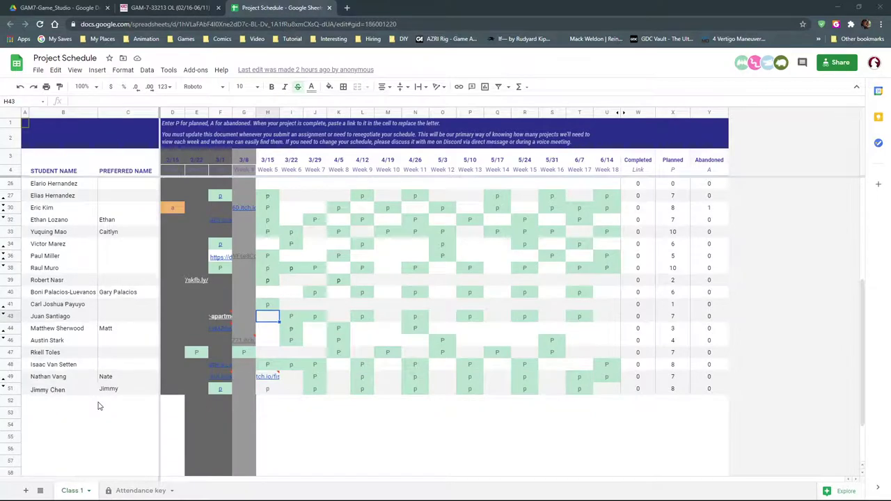
pyautogui.scroll(6, 99, 407)
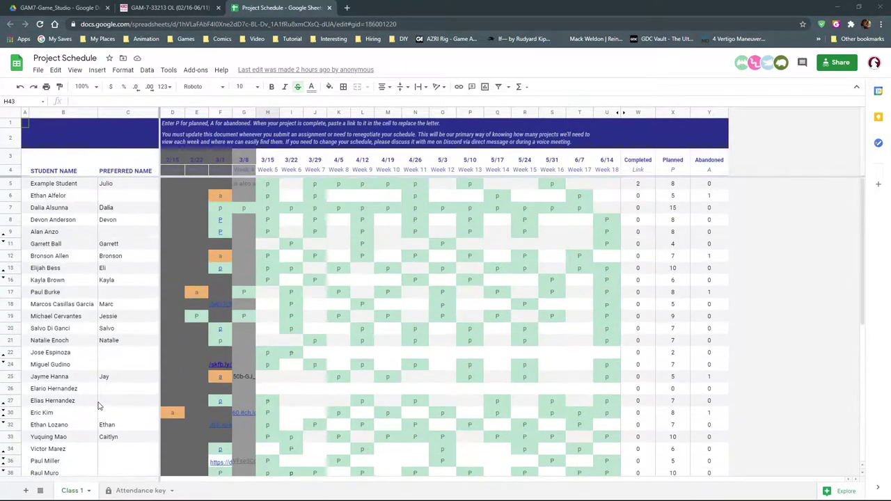
pyautogui.scroll(-5, 99, 406)
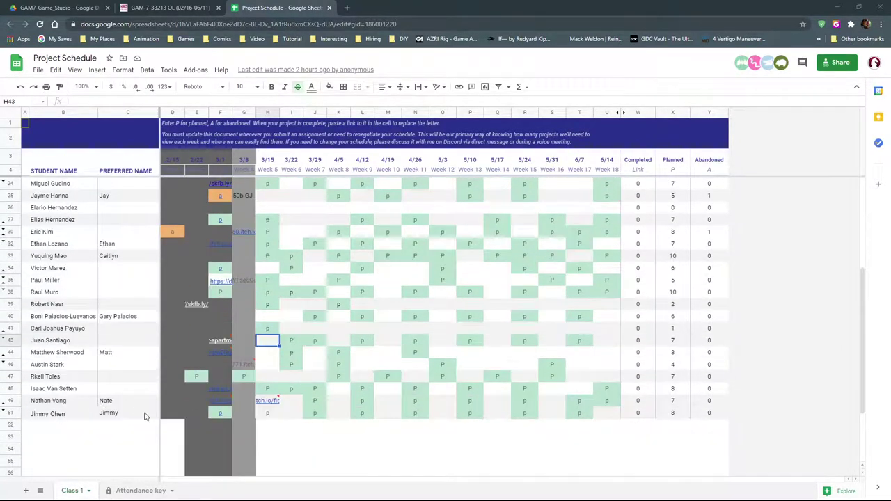
pyautogui.scroll(3, 145, 416)
pyautogui.scroll(2, 145, 416)
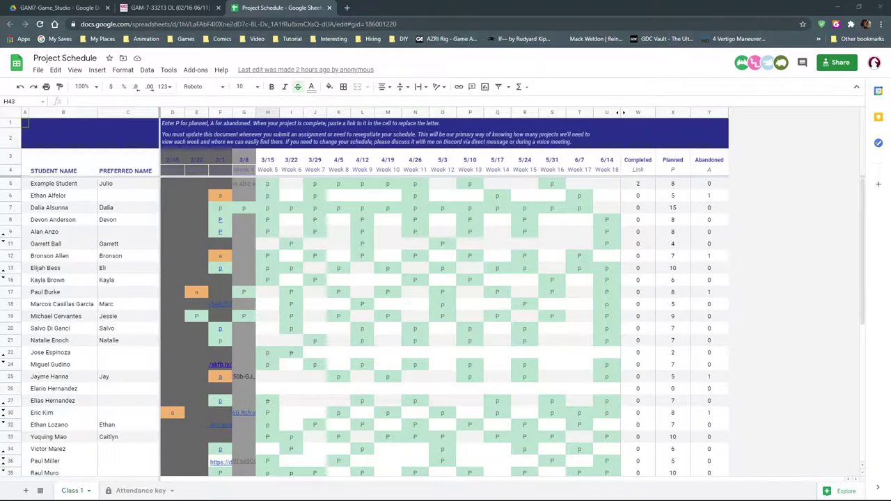
# Open the Lecture Topics Requests document from the GAM7-Game_Studio folder in Google Drive
pyautogui.click(61, 7)
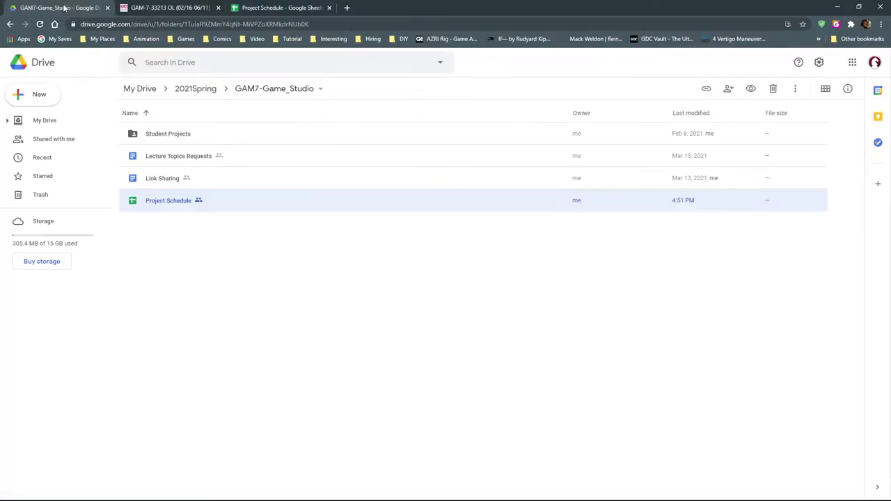
pyautogui.click(239, 156)
pyautogui.doubleClick(239, 156)
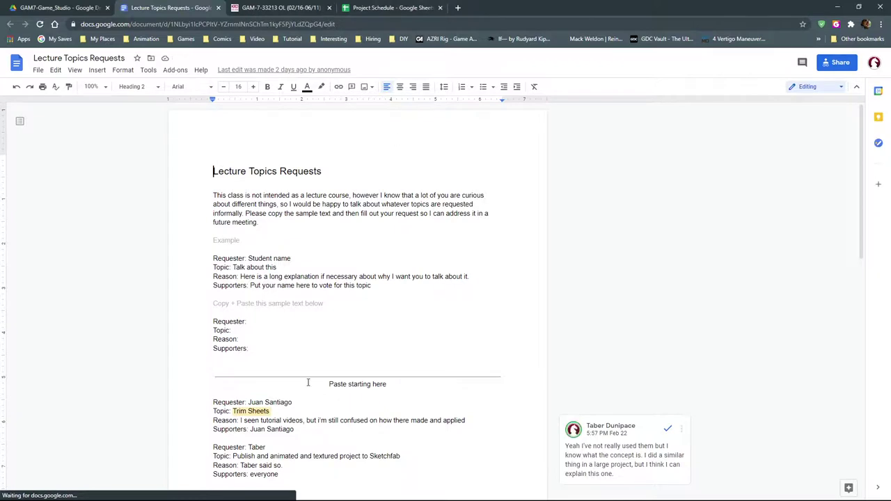
# Strike through all four lines of the request about publishing an animated and textured project to Sketchfab
pyautogui.scroll(-2, 307, 382)
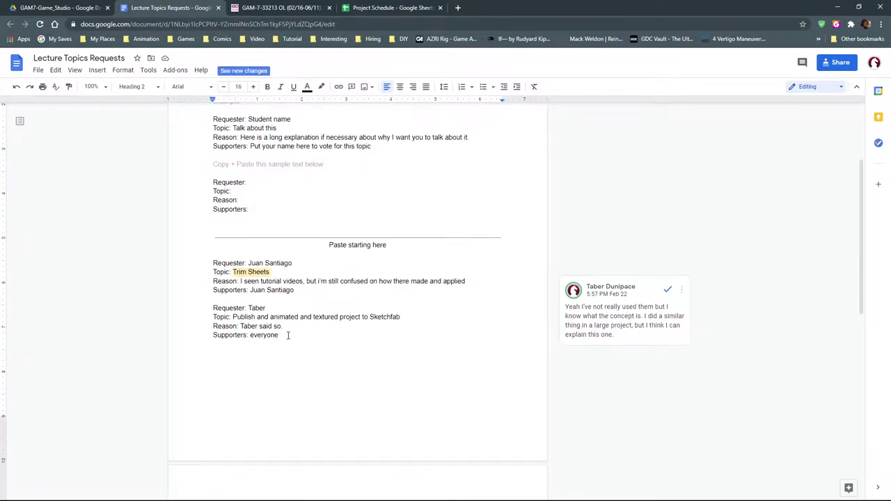
pyautogui.moveTo(288, 335); pyautogui.dragTo(208, 305)
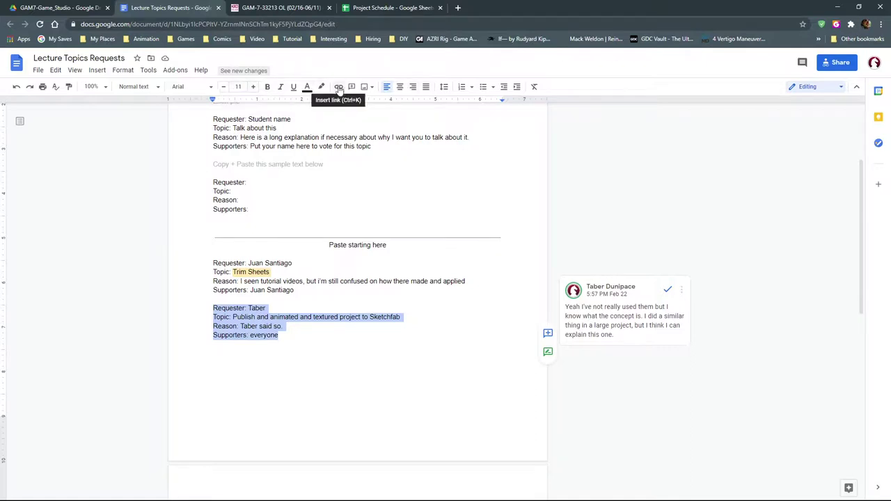
pyautogui.click(121, 71)
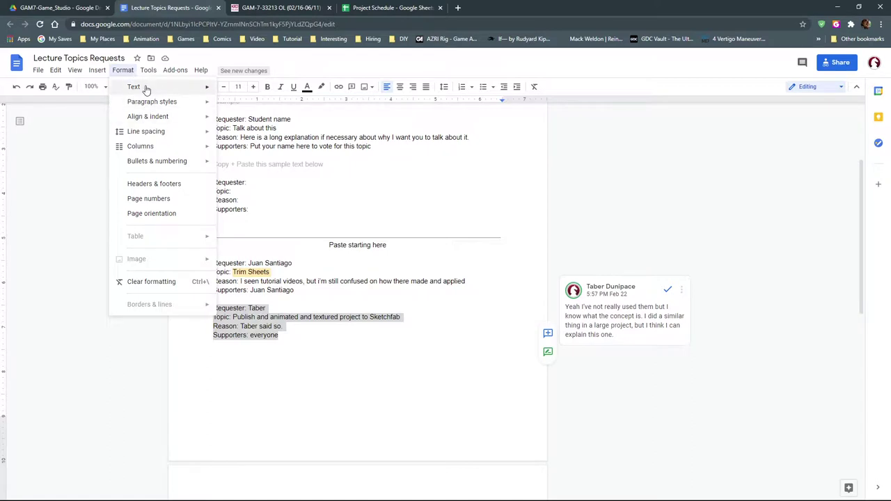
pyautogui.moveTo(143, 87)
pyautogui.click(267, 136)
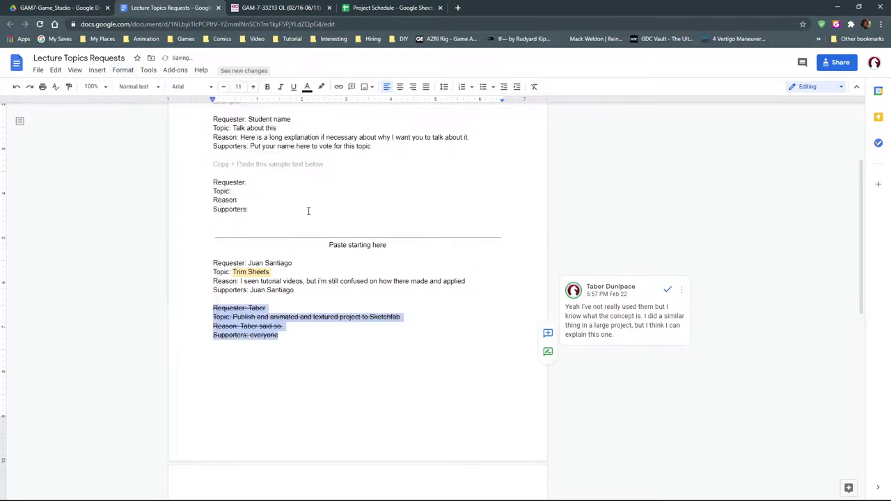
pyautogui.click(333, 337)
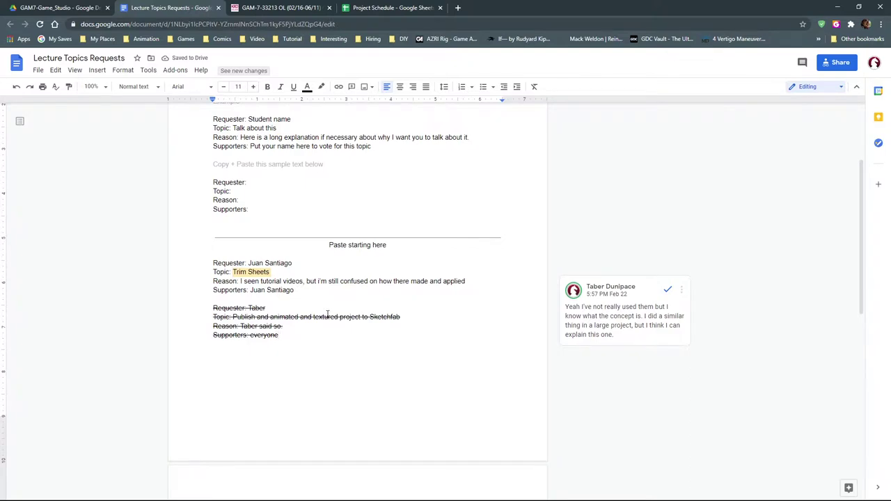
# Look at the GAM-7-33213 course home page in Canvas and return to the Project Schedule sheet
pyautogui.click(308, 14)
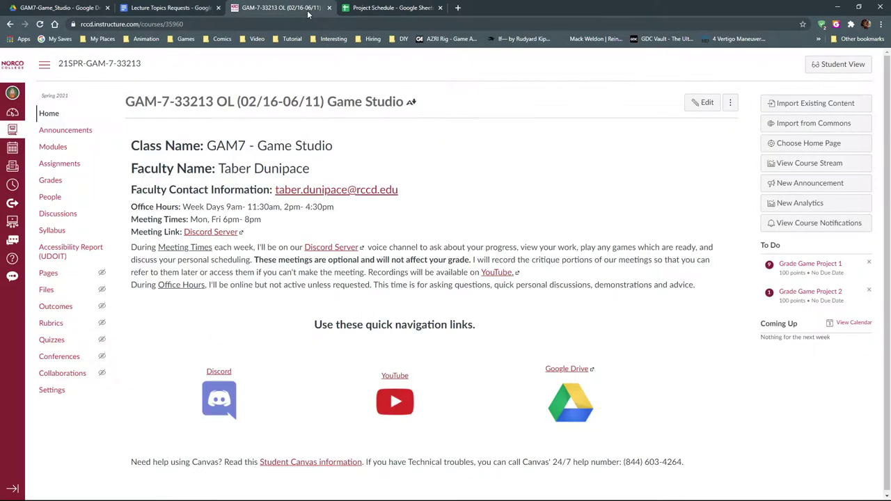
pyautogui.click(387, 8)
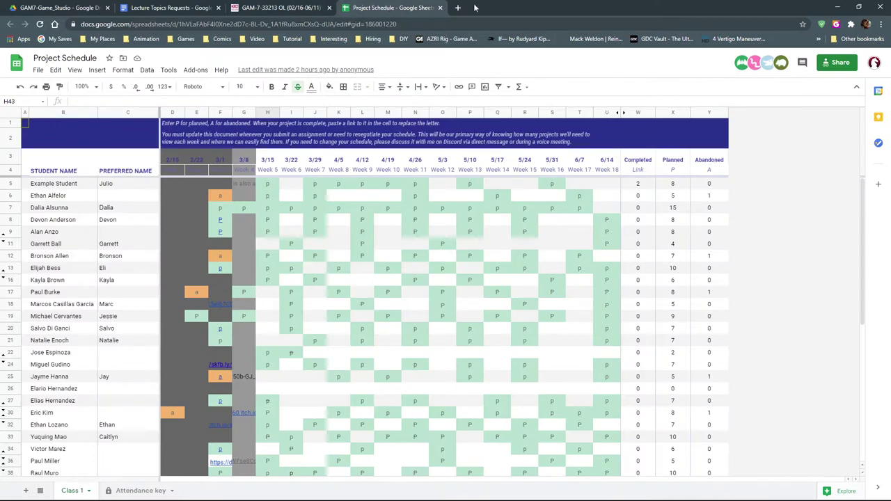